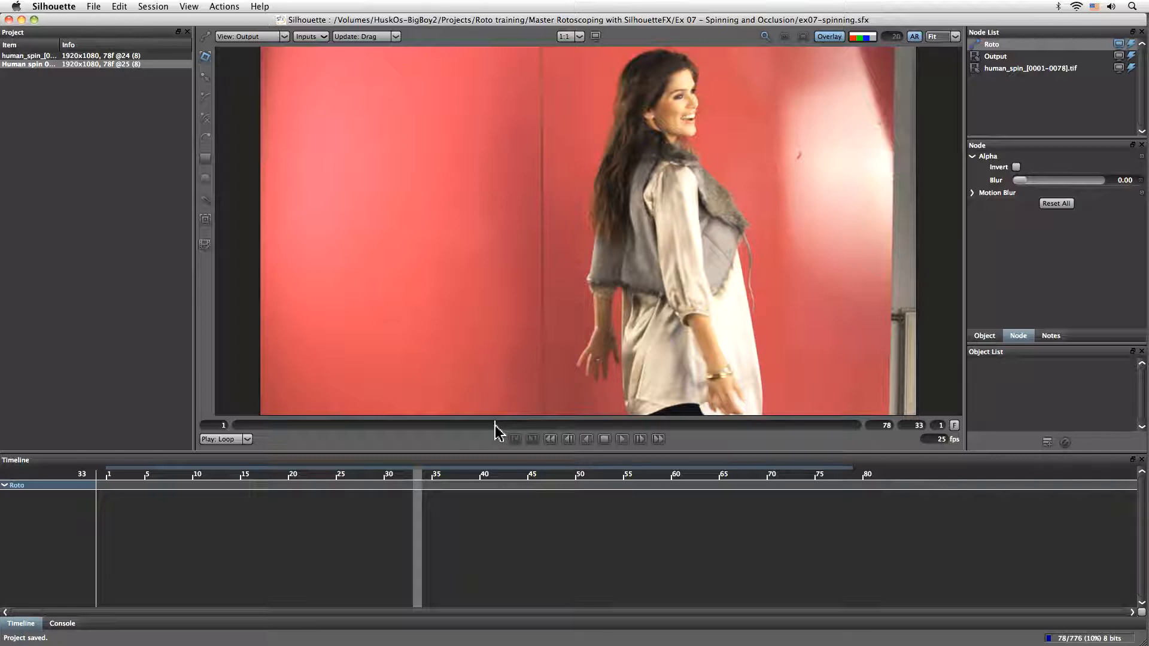
# Step: Play and scrub the human spin clip to examine the woman's turning motion
pyautogui.moveTo(497, 425); pyautogui.dragTo(520, 424)
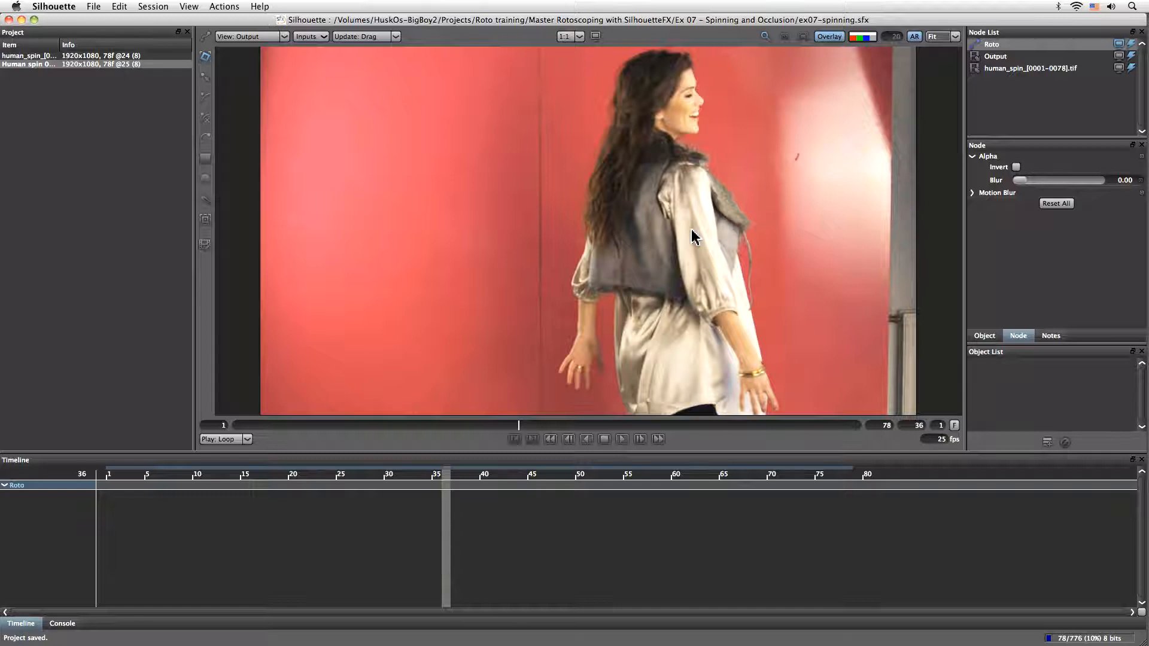
pyautogui.click(511, 425)
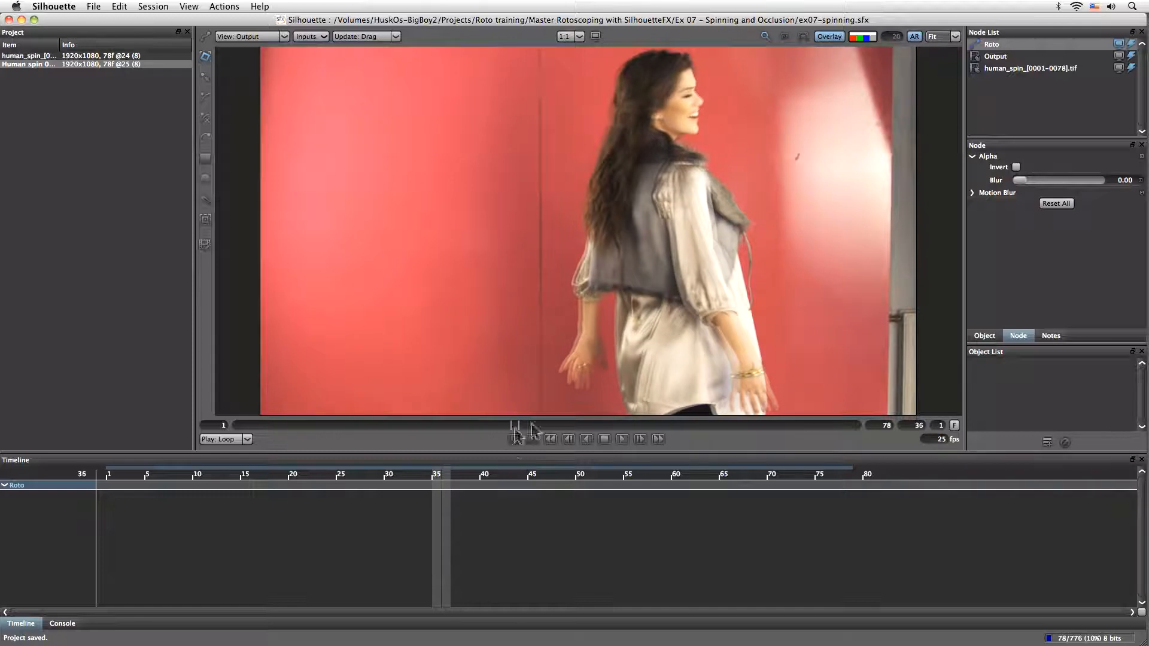
pyautogui.click(626, 440)
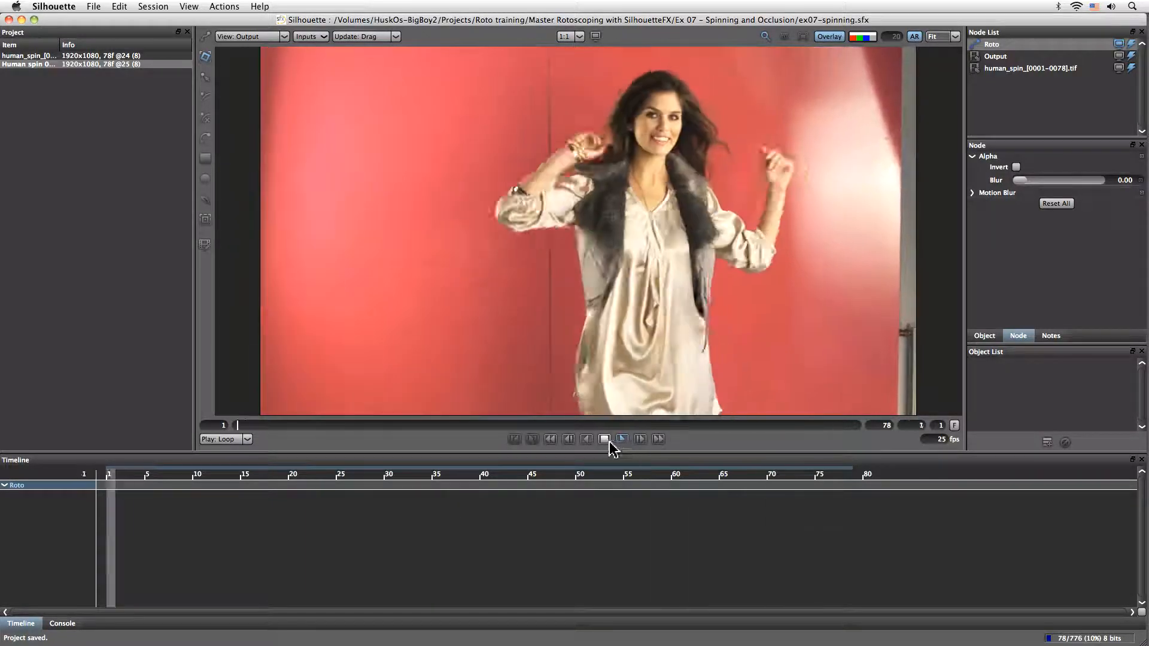
pyautogui.click(605, 438)
pyautogui.moveTo(470, 425)
pyautogui.mouseDown()
pyautogui.moveTo(554, 442)
pyautogui.moveTo(628, 419)
pyautogui.moveTo(736, 443)
pyautogui.moveTo(307, 401)
pyautogui.mouseUp()
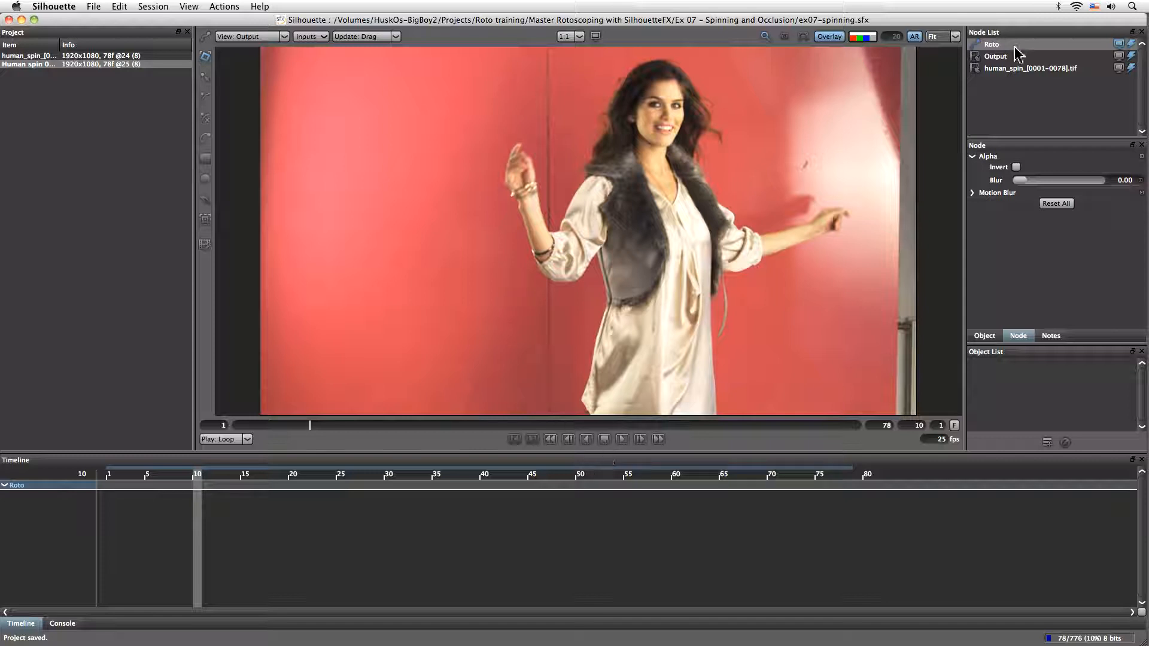
# Step: Enable the Keyer node for the Human spin 001 session
pyautogui.click(154, 7)
pyautogui.click(213, 33)
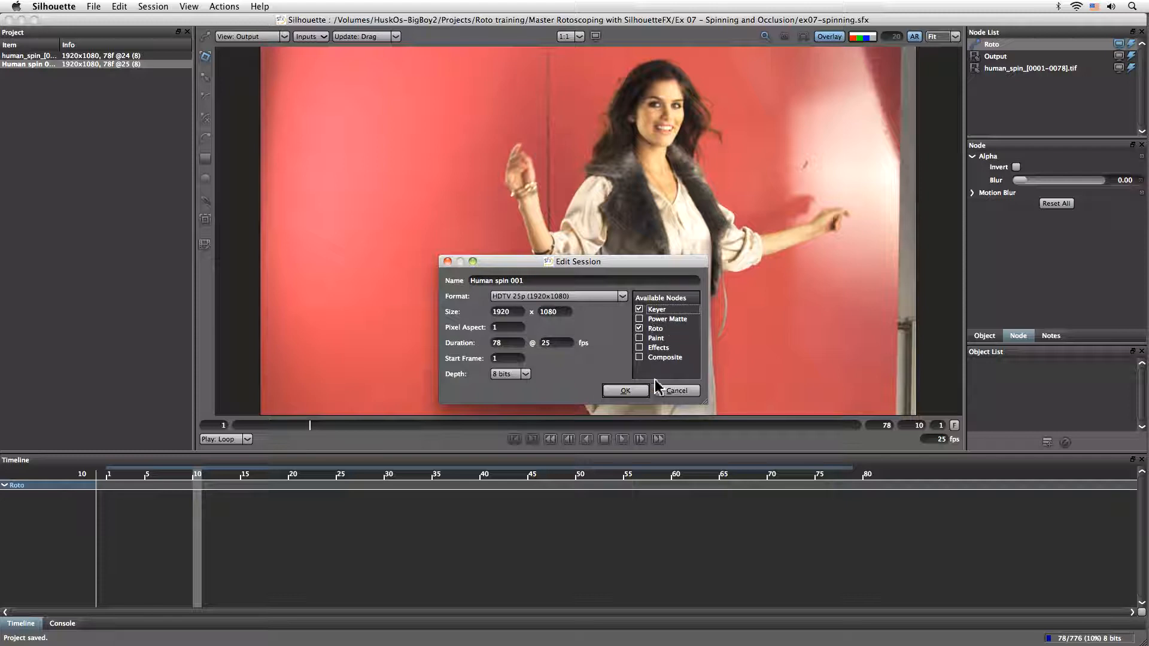
pyautogui.click(631, 390)
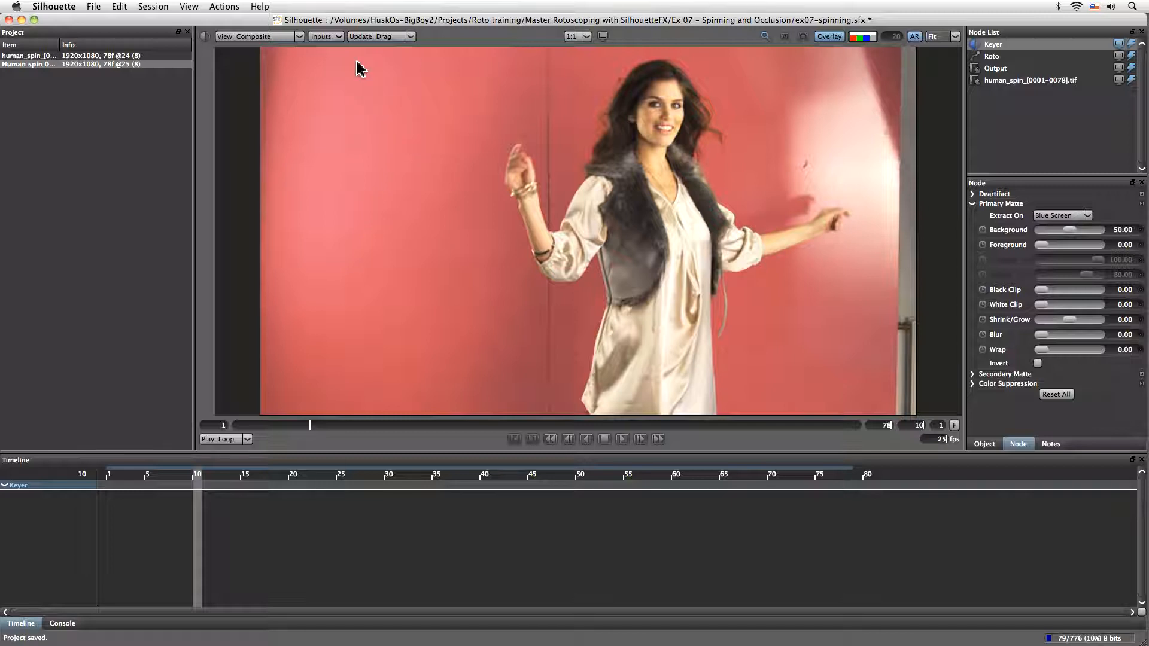
# Step: Remove the Keyer node from the Human spin 001 session, keeping only Roto
pyautogui.click(225, 7)
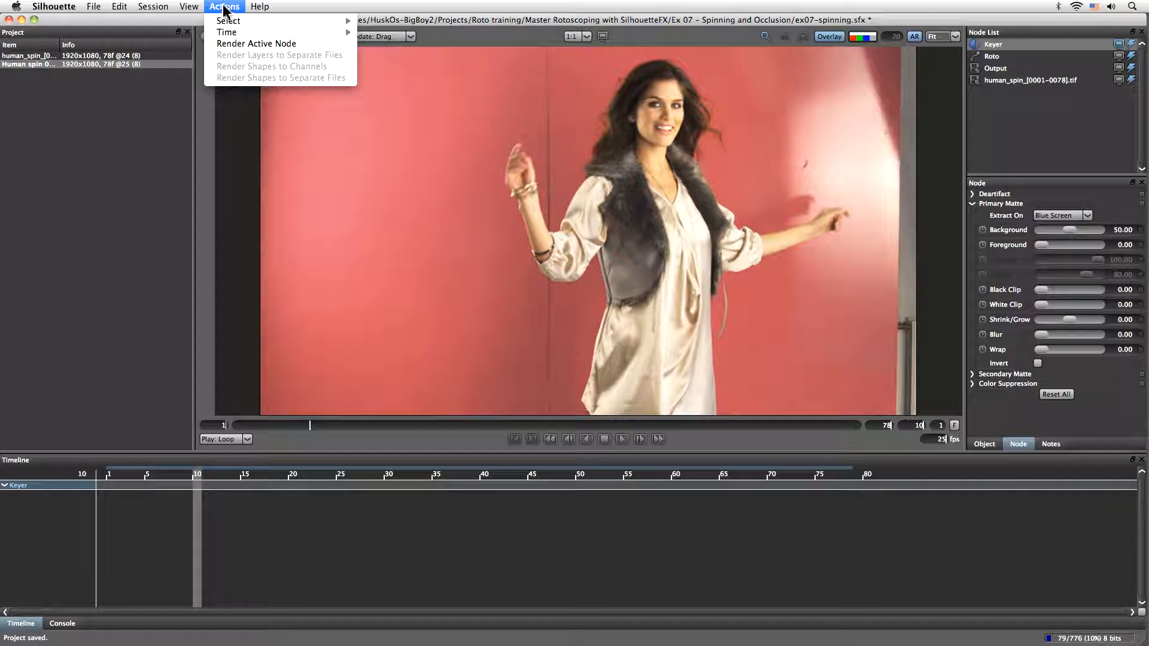
pyautogui.click(160, 32)
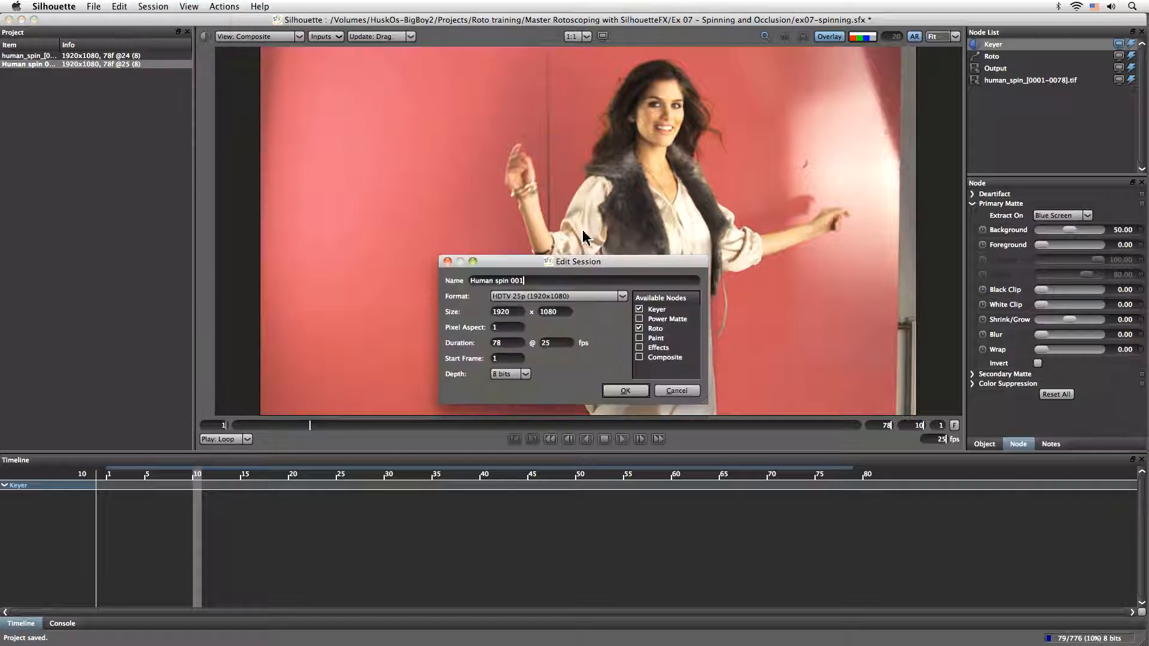
pyautogui.click(639, 308)
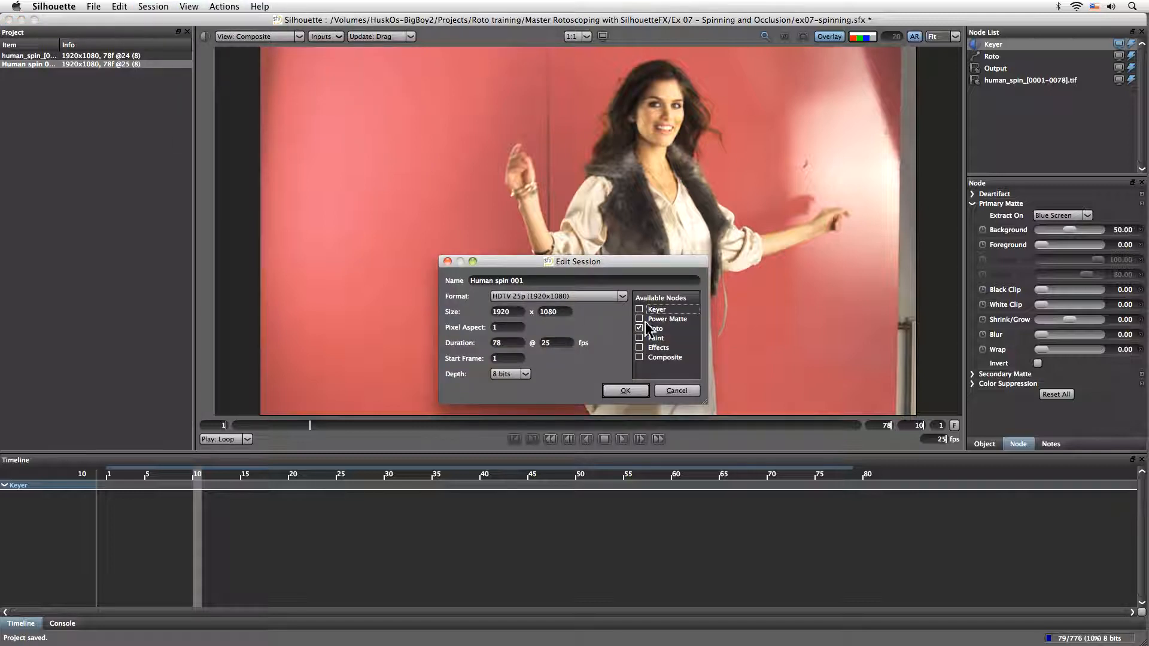
pyautogui.click(625, 391)
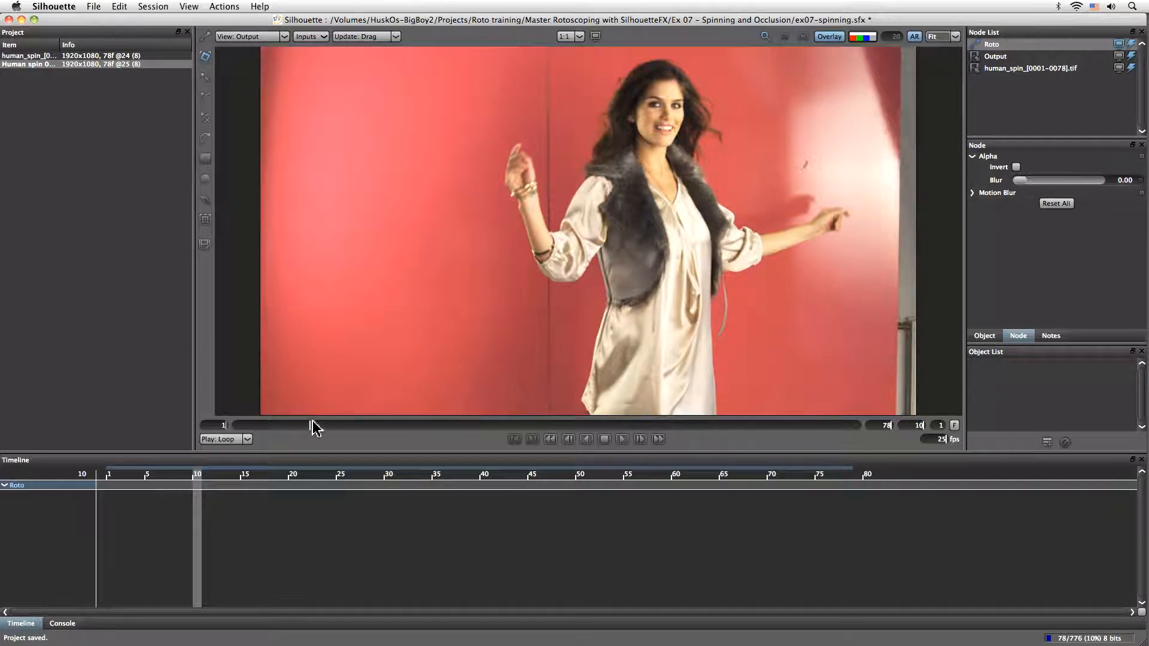
# Step: Examine the whole clip from frame 1 to 78 for how the face, hair and arms are hidden during the spin
pyautogui.moveTo(312, 425)
pyautogui.mouseDown()
pyautogui.moveTo(487, 426)
pyautogui.moveTo(400, 429)
pyautogui.moveTo(705, 448)
pyautogui.moveTo(385, 431)
pyautogui.moveTo(504, 453)
pyautogui.moveTo(656, 449)
pyautogui.moveTo(500, 451)
pyautogui.moveTo(415, 431)
pyautogui.mouseUp()
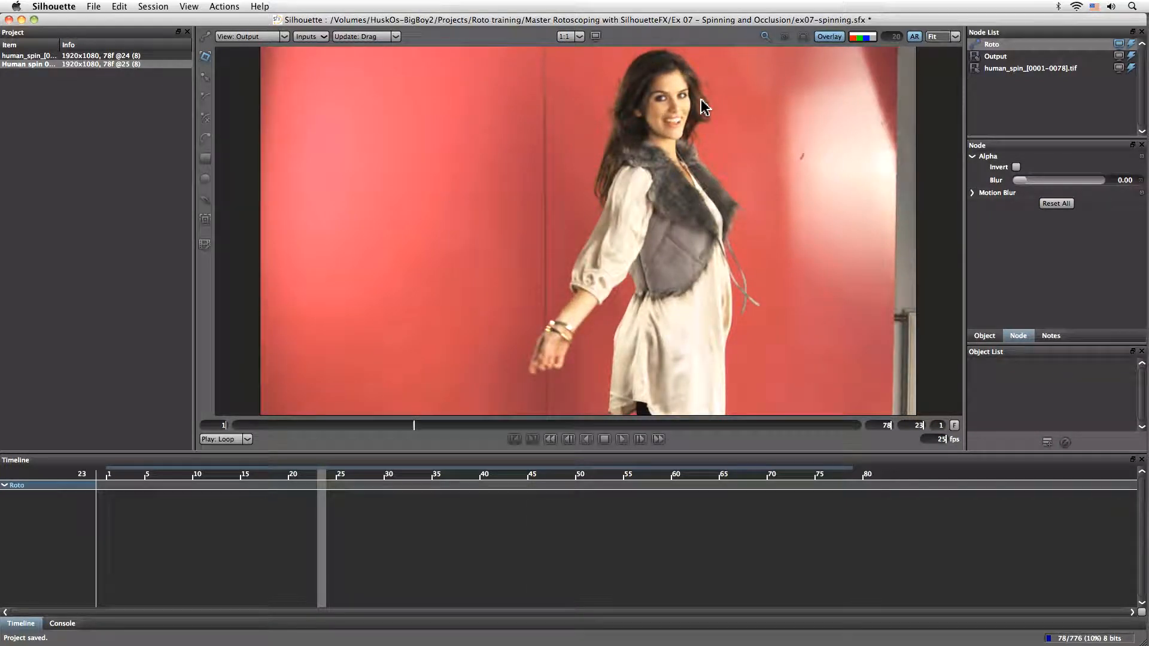
pyautogui.moveTo(429, 428)
pyautogui.mouseDown()
pyautogui.moveTo(469, 425)
pyautogui.moveTo(400, 428)
pyautogui.moveTo(605, 418)
pyautogui.moveTo(618, 452)
pyautogui.mouseUp()
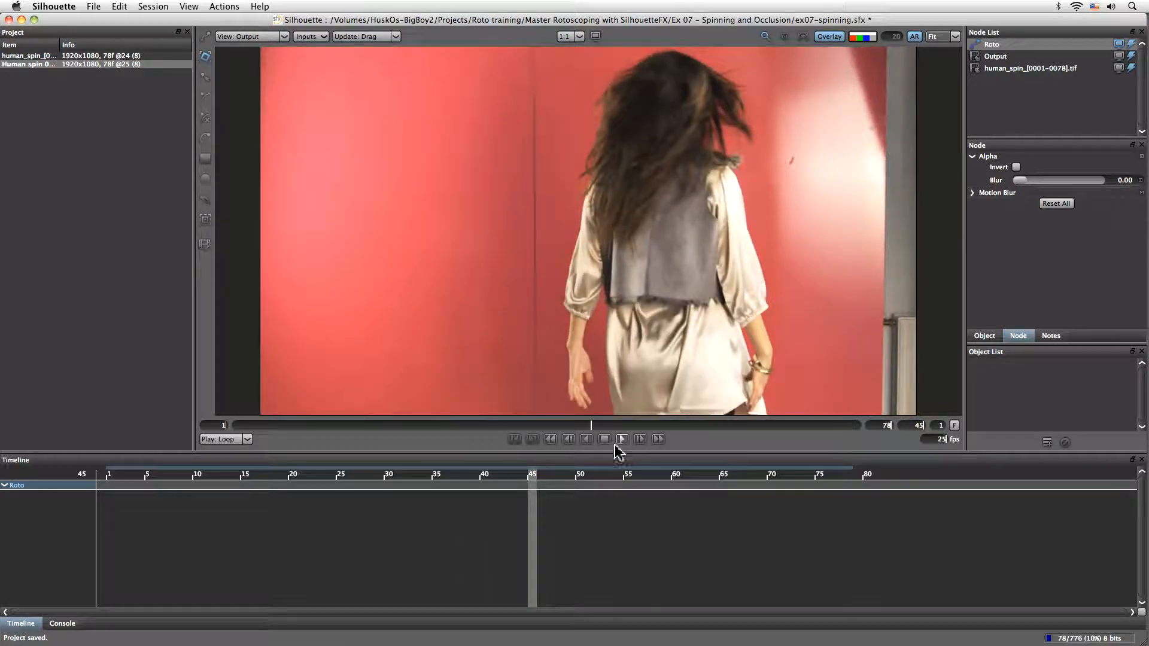
pyautogui.click(622, 439)
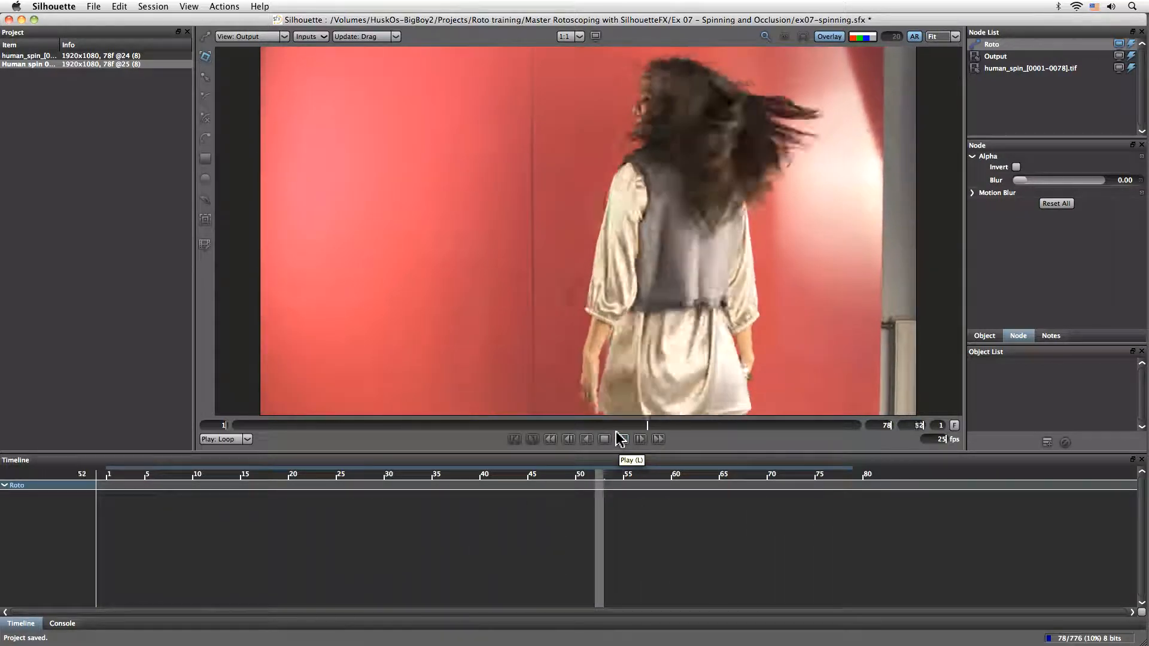
pyautogui.moveTo(246, 426); pyautogui.dragTo(521, 446)
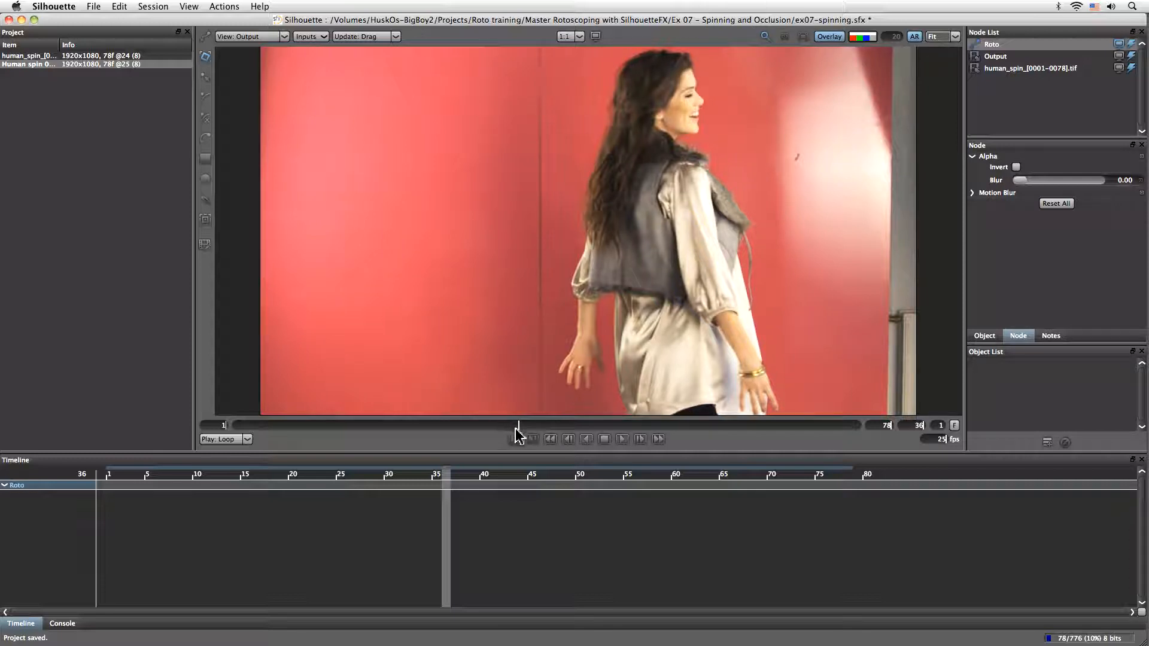
pyautogui.moveTo(518, 426); pyautogui.dragTo(233, 425)
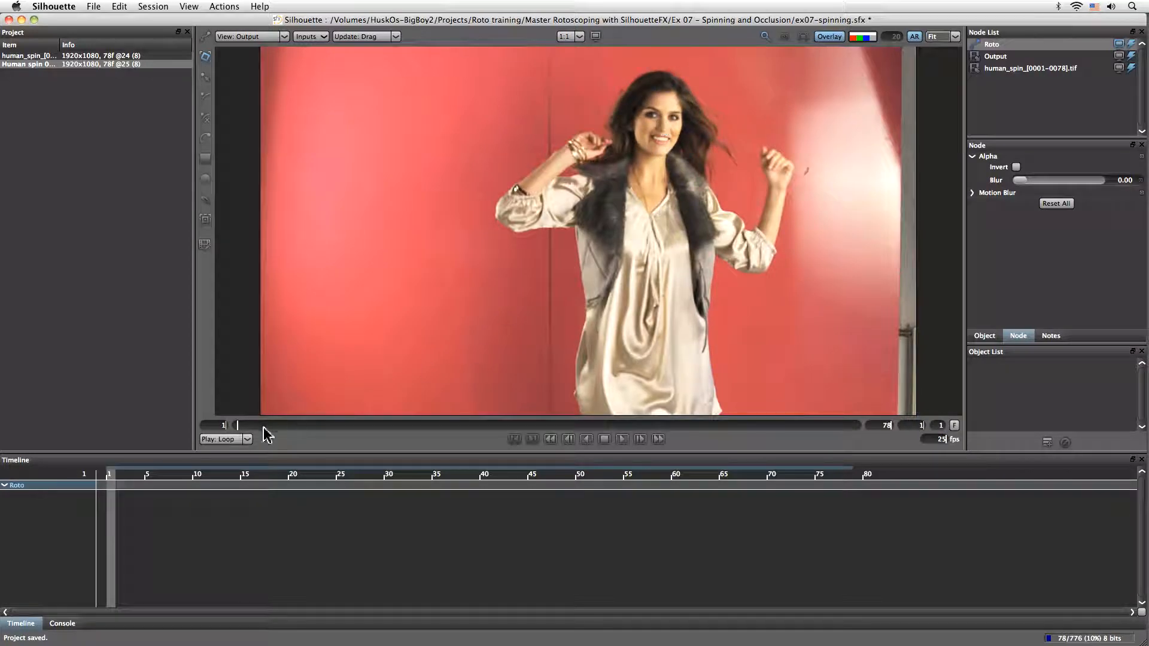
pyautogui.moveTo(234, 425)
pyautogui.mouseDown()
pyautogui.moveTo(418, 429)
pyautogui.moveTo(608, 411)
pyautogui.moveTo(535, 413)
pyautogui.moveTo(575, 413)
pyautogui.moveTo(522, 402)
pyautogui.moveTo(566, 408)
pyautogui.moveTo(538, 412)
pyautogui.moveTo(580, 429)
pyautogui.moveTo(703, 441)
pyautogui.moveTo(729, 436)
pyautogui.moveTo(636, 436)
pyautogui.moveTo(828, 431)
pyautogui.moveTo(892, 411)
pyautogui.mouseUp()
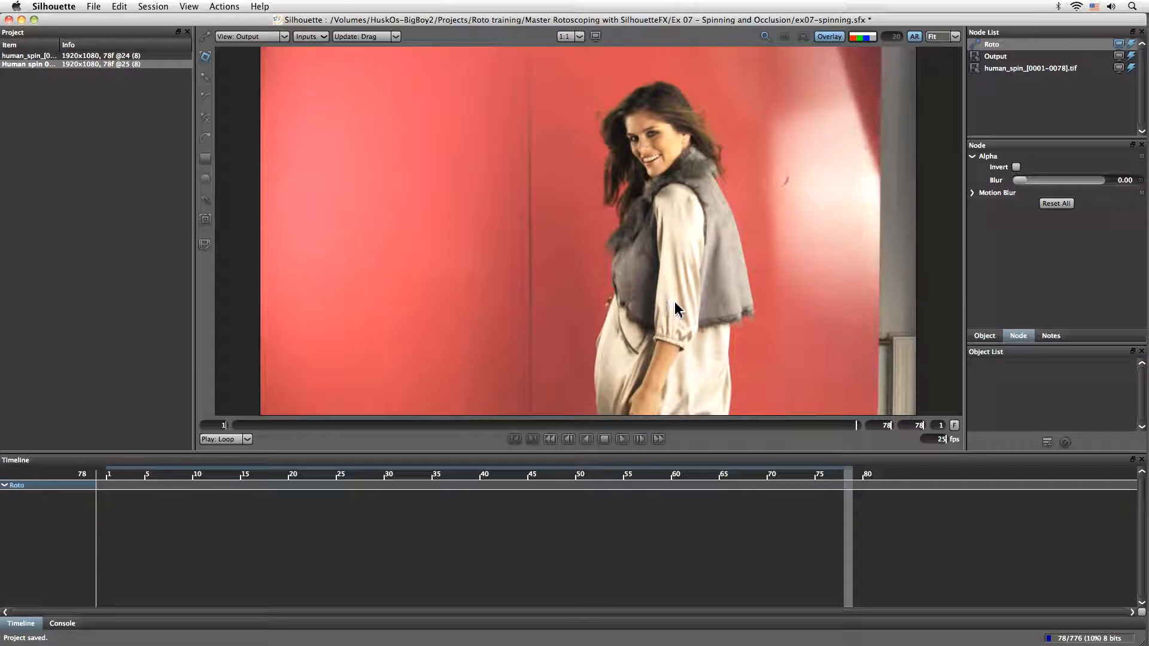
pyautogui.moveTo(857, 430)
pyautogui.mouseDown()
pyautogui.moveTo(530, 427)
pyautogui.moveTo(383, 398)
pyautogui.moveTo(238, 400)
pyautogui.moveTo(403, 418)
pyautogui.moveTo(662, 416)
pyautogui.moveTo(525, 432)
pyautogui.moveTo(713, 429)
pyautogui.moveTo(533, 465)
pyautogui.moveTo(282, 454)
pyautogui.moveTo(206, 484)
pyautogui.mouseUp()
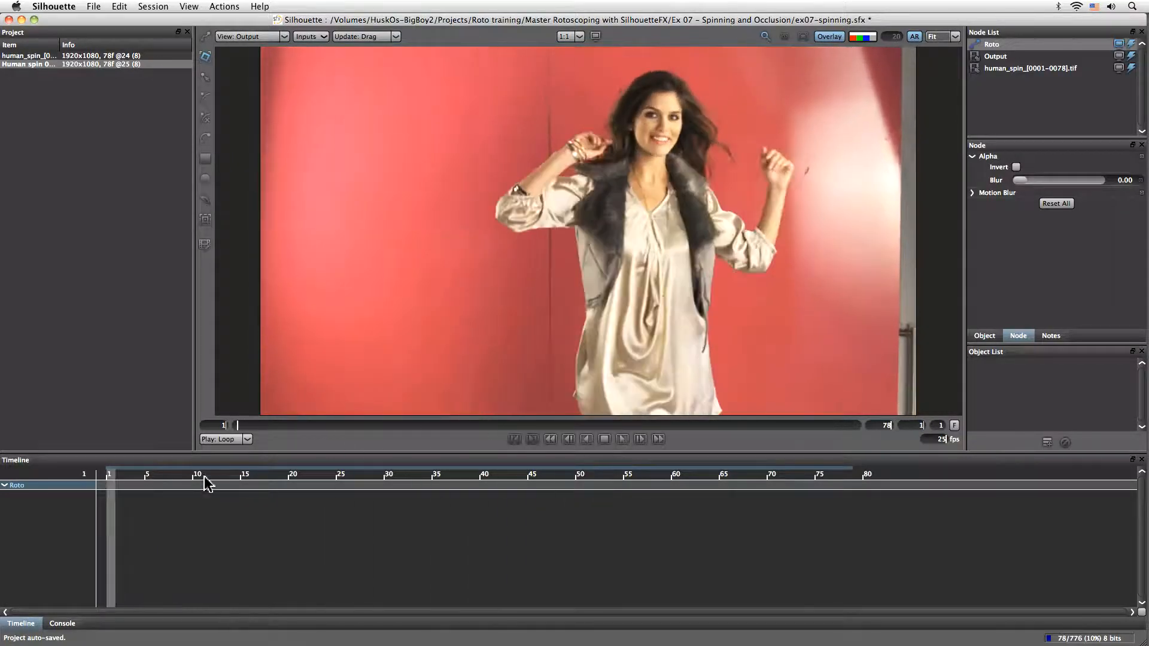
# Step: Create a layer in the Roto node and rename it Face
pyautogui.click(1047, 443)
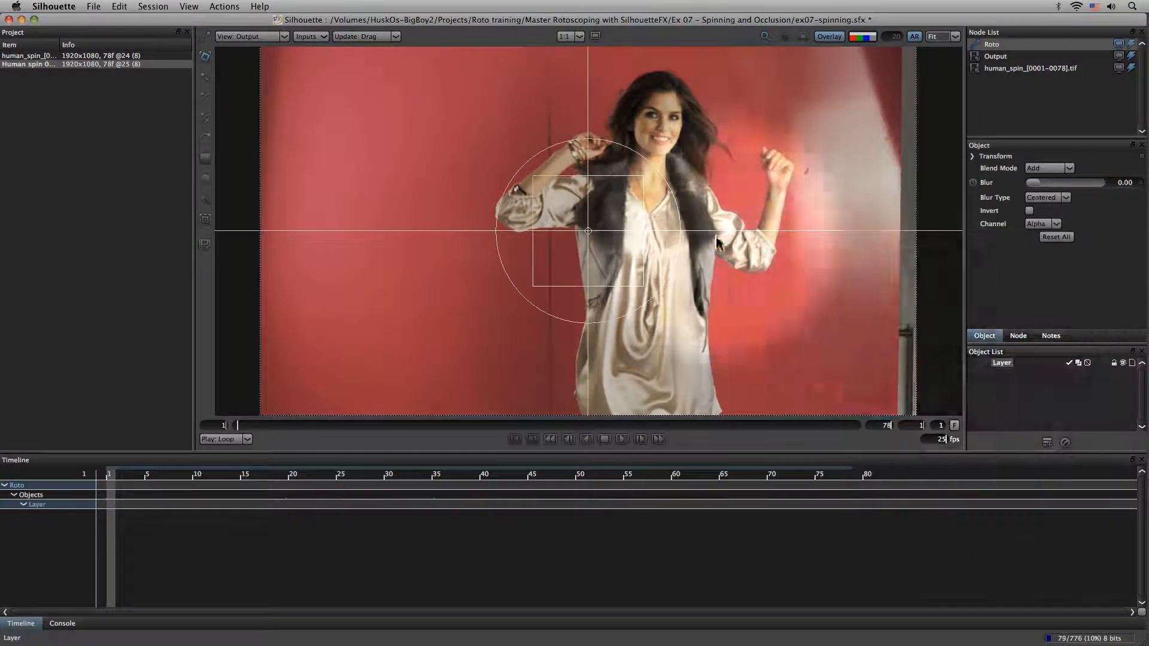
pyautogui.doubleClick(1000, 363)
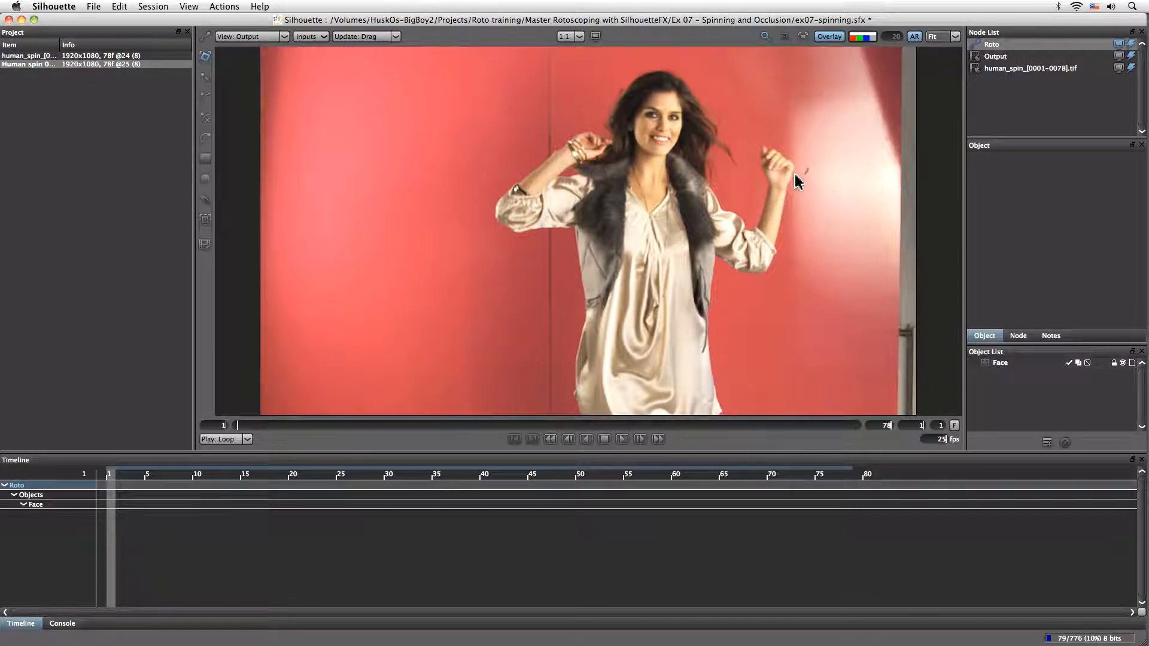
# Step: Place a point tracker on the small mark beside the backdrop's upper-right edge at frame 1, with match size 35 and search size 31.5 by 35
pyautogui.click(204, 219)
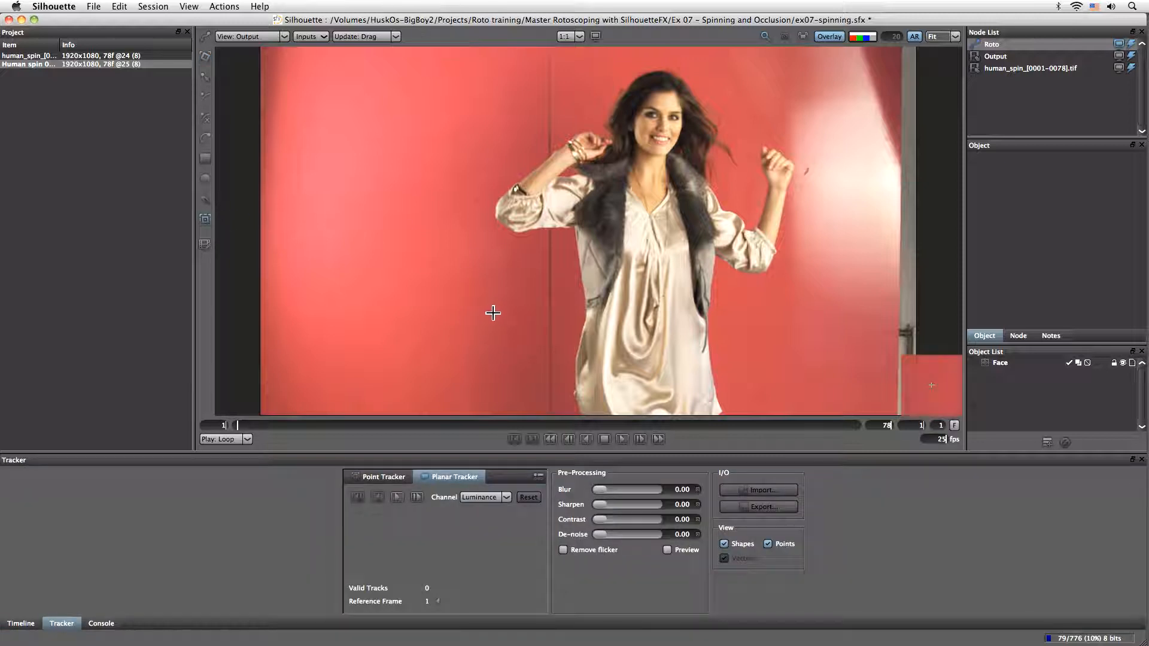
pyautogui.click(395, 477)
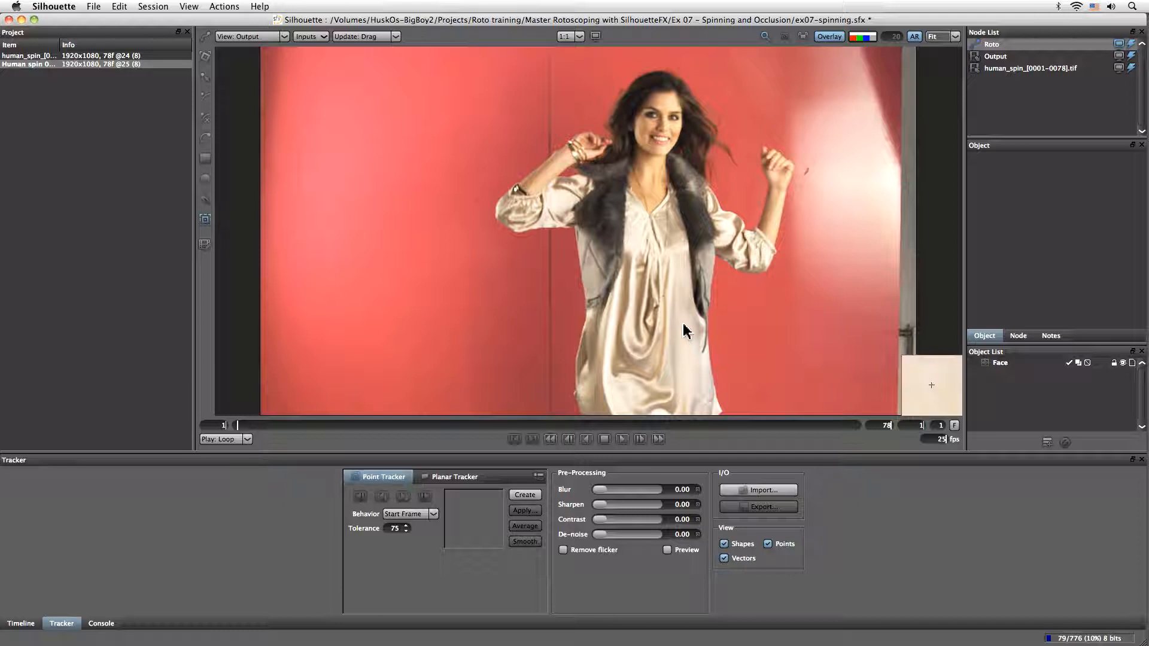
pyautogui.moveTo(239, 426); pyautogui.dragTo(201, 416)
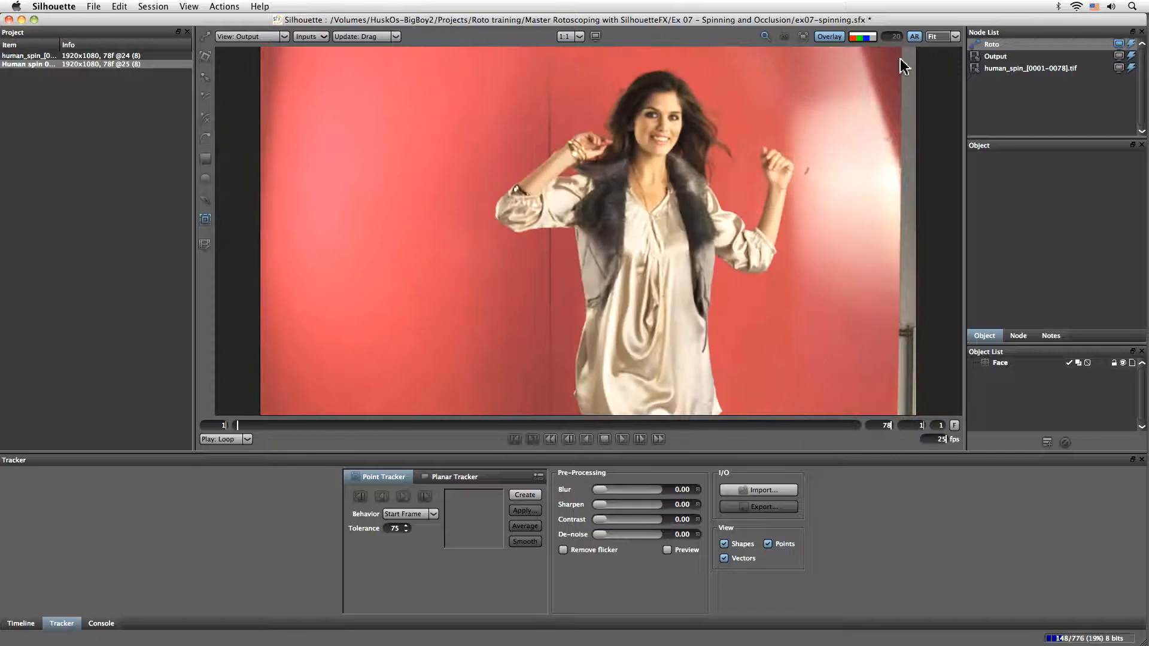
pyautogui.click(888, 140)
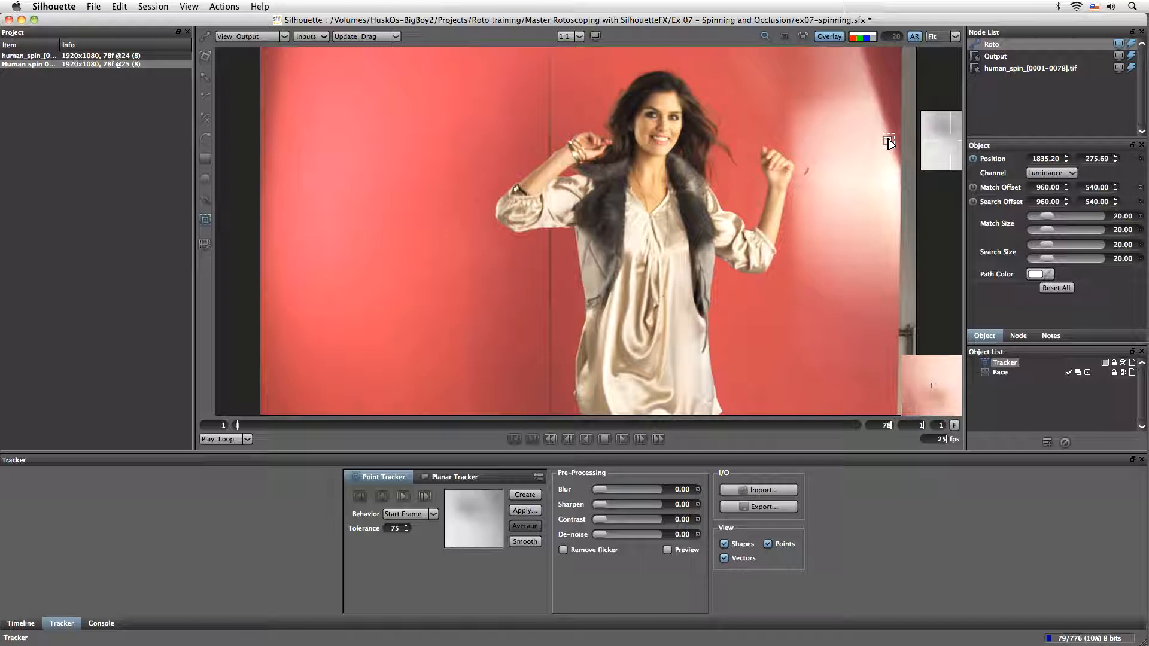
pyautogui.moveTo(884, 145)
pyautogui.mouseDown()
pyautogui.moveTo(878, 153)
pyautogui.moveTo(888, 147)
pyautogui.mouseUp()
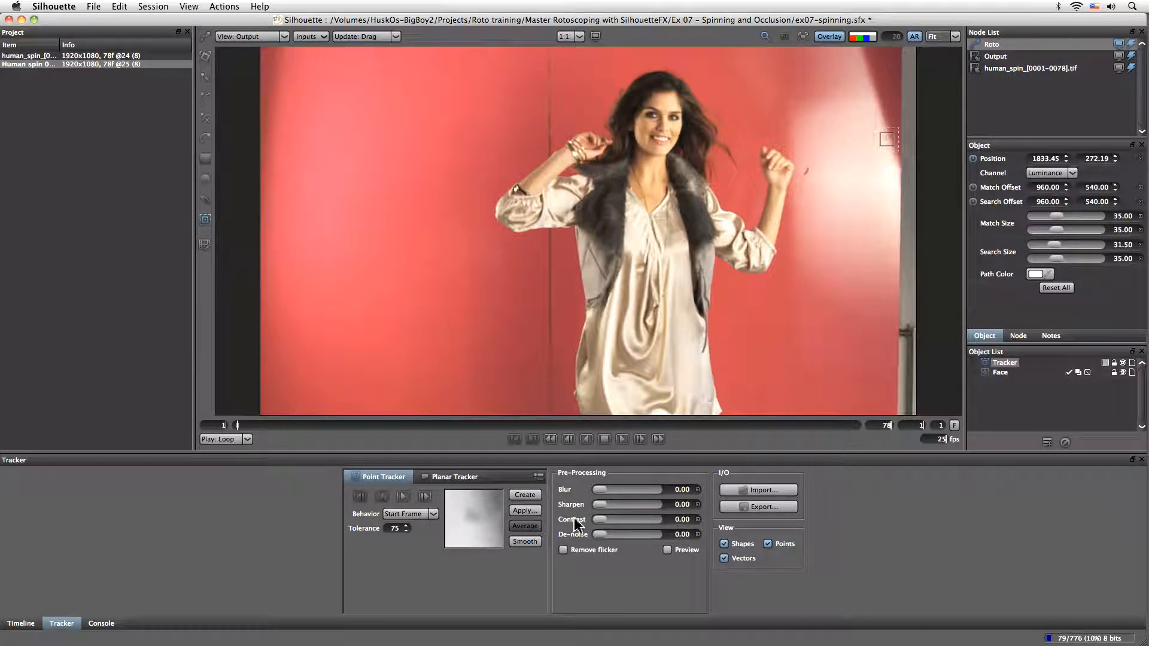
# Step: Set the tracker pre-processing to contrast 17.02 and sharpen 71.28
pyautogui.moveTo(605, 525); pyautogui.dragTo(617, 526)
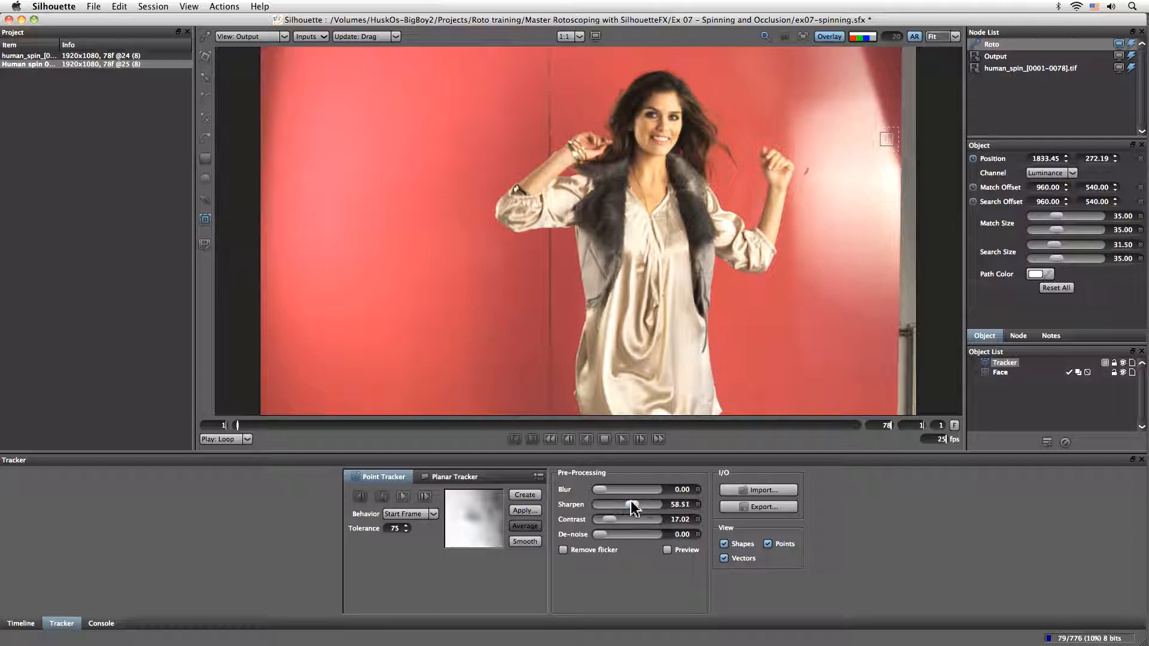
pyautogui.moveTo(640, 510); pyautogui.dragTo(641, 509)
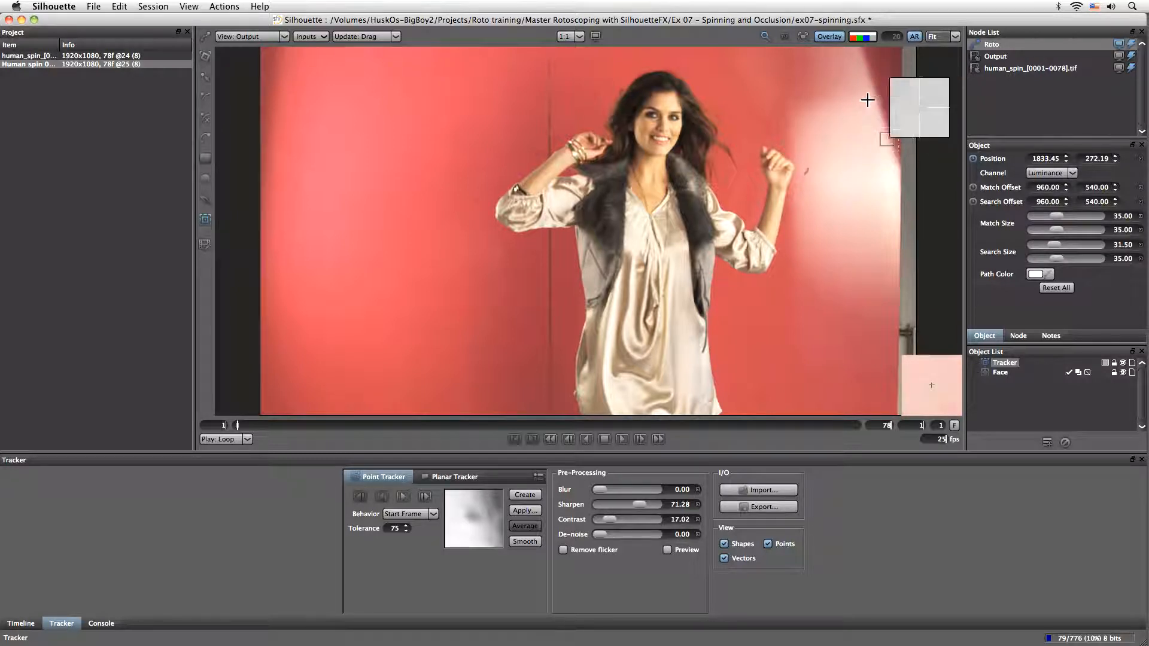
# Step: Add a second point tracker on the dark fitting of the grey pole, with match size 28 by 31.5 and search size 35 by 42
pyautogui.click(903, 331)
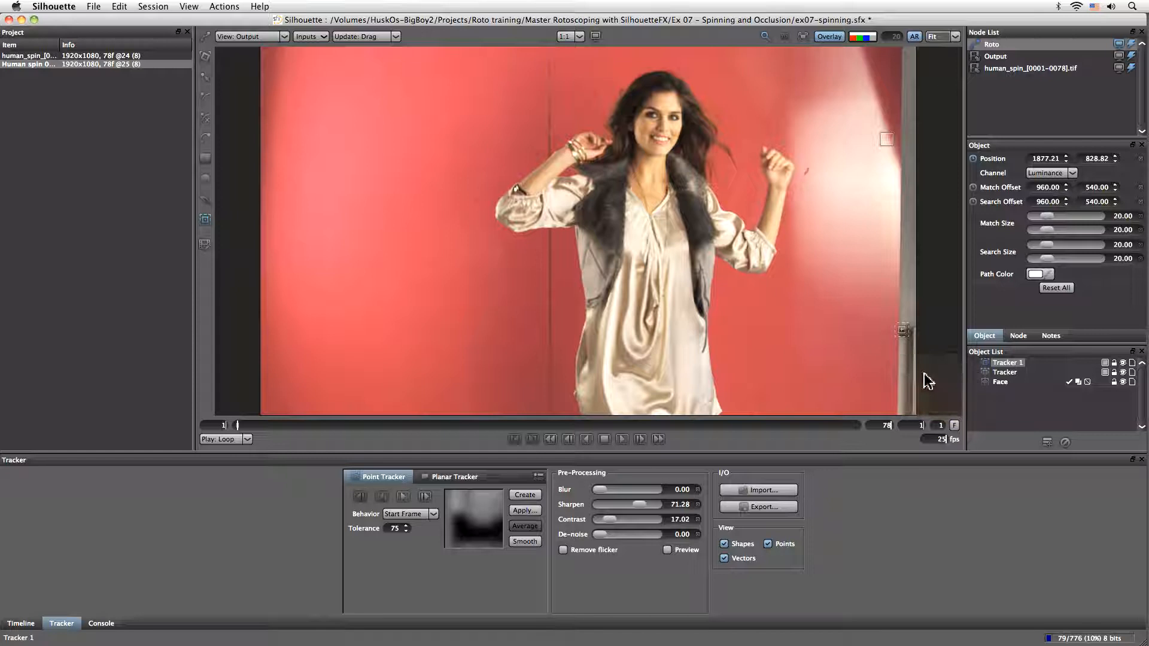
pyautogui.moveTo(905, 325); pyautogui.dragTo(910, 318)
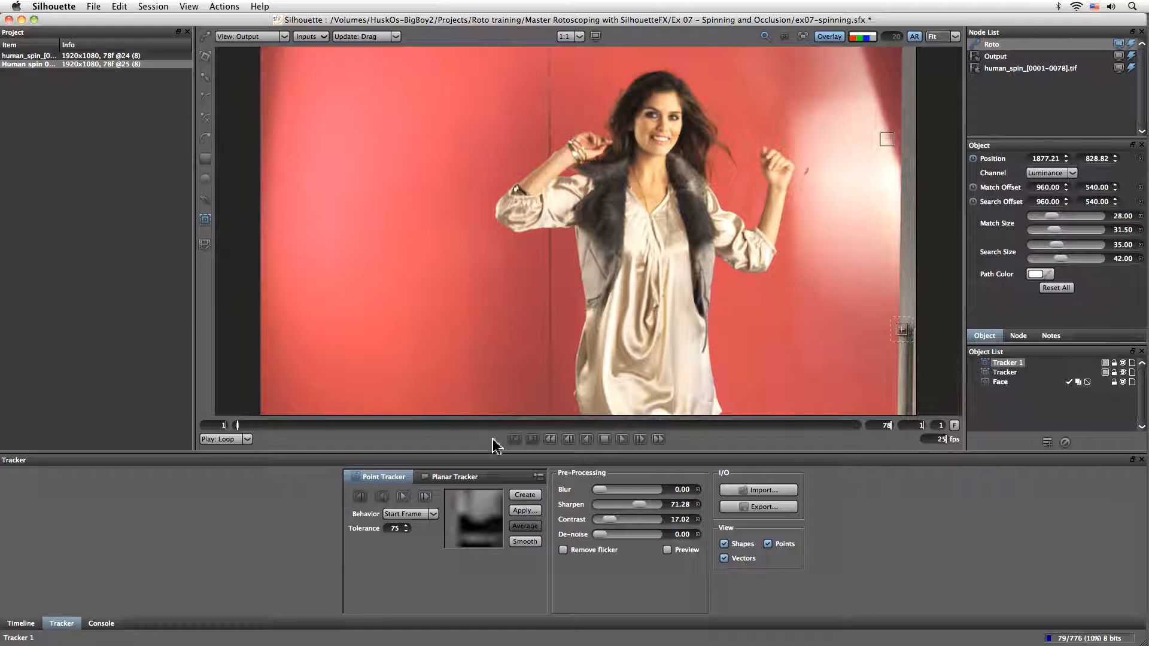
# Step: Track the pole's point tracker forward from frame 1 through frame 78 and review its path
pyautogui.moveTo(251, 426); pyautogui.dragTo(883, 446)
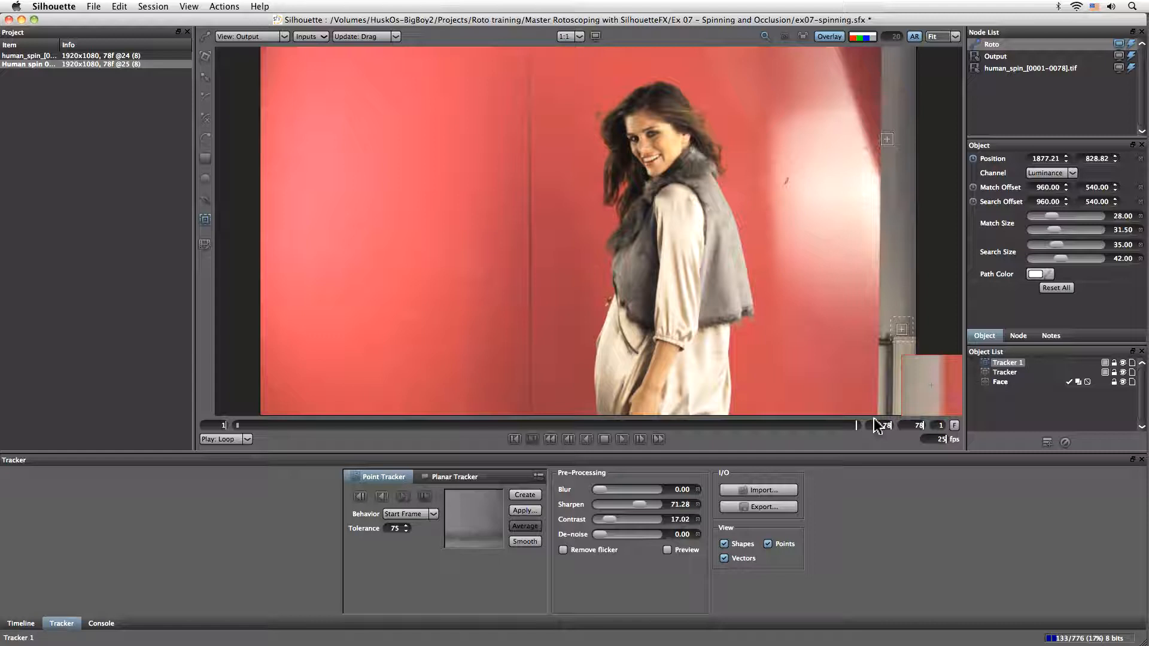
pyautogui.moveTo(856, 425); pyautogui.dragTo(174, 390)
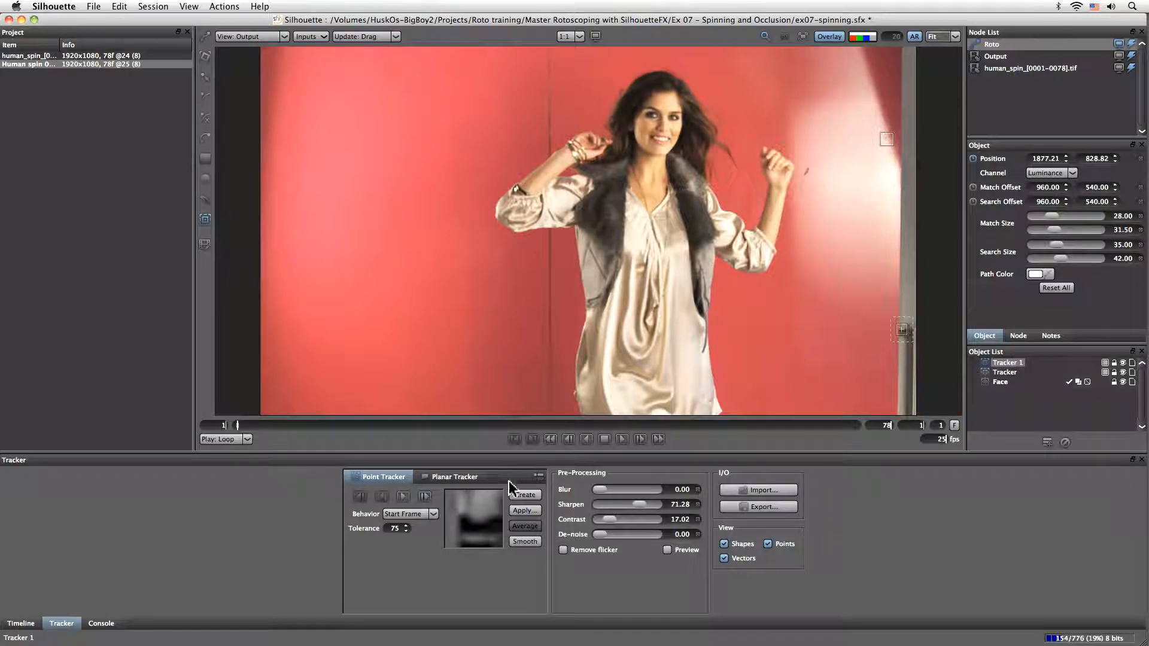
pyautogui.click(404, 497)
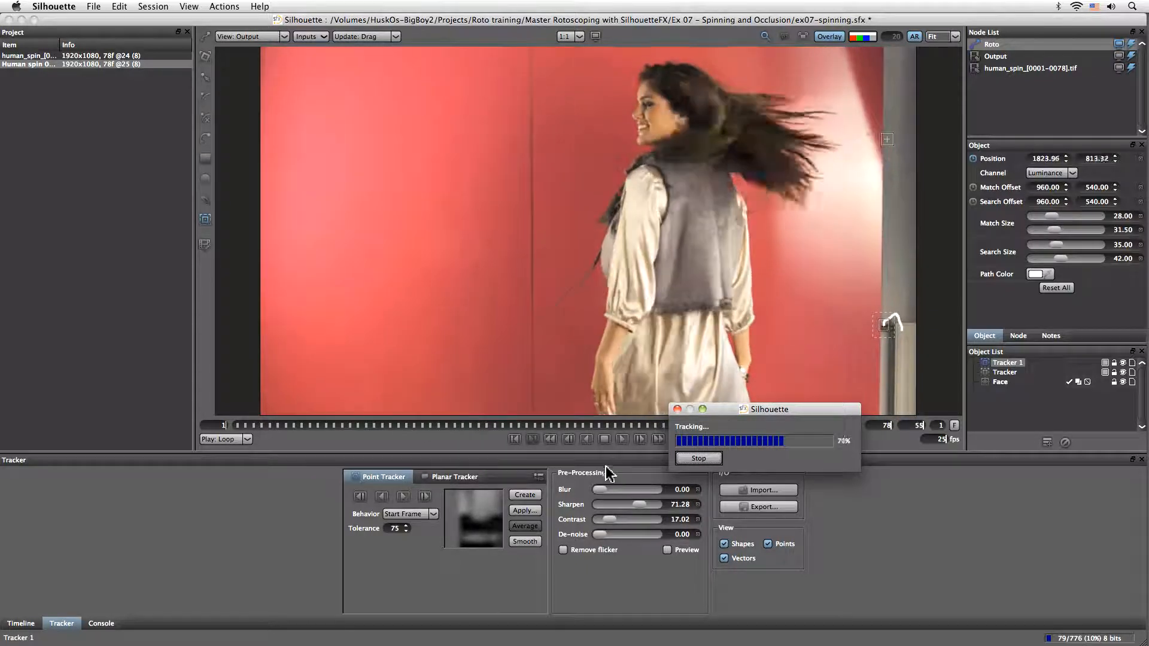
pyautogui.moveTo(847, 425); pyautogui.dragTo(221, 452)
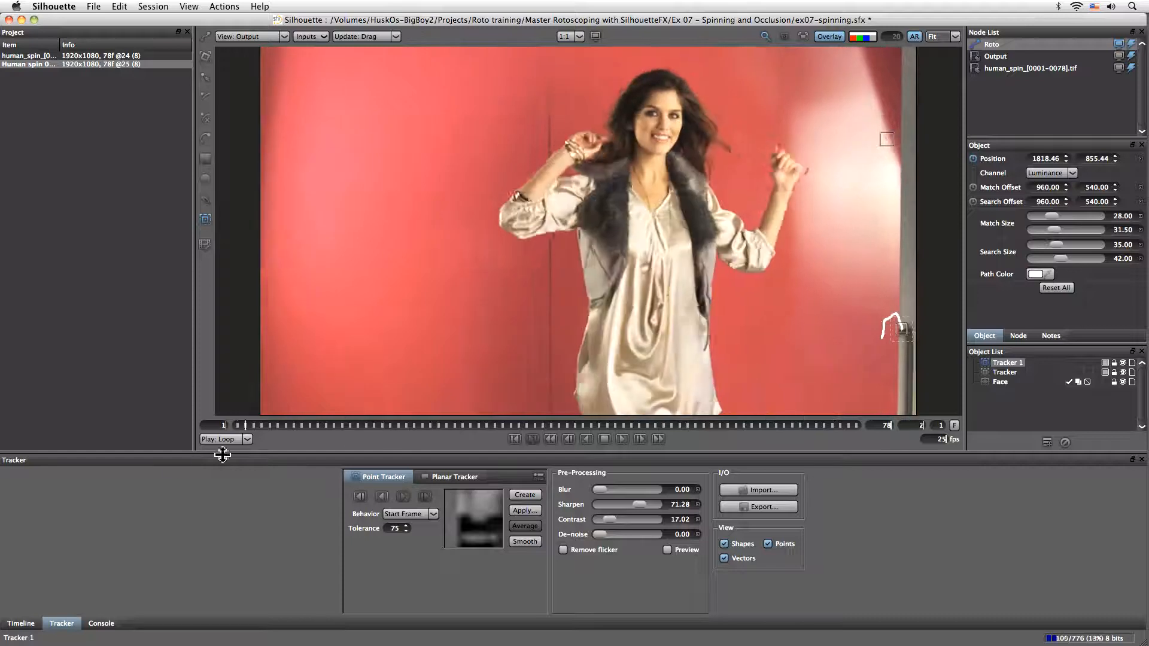
# Step: Track the upper backdrop-edge point tracker forward from frame 1 through the clip and review its path
pyautogui.click(1005, 373)
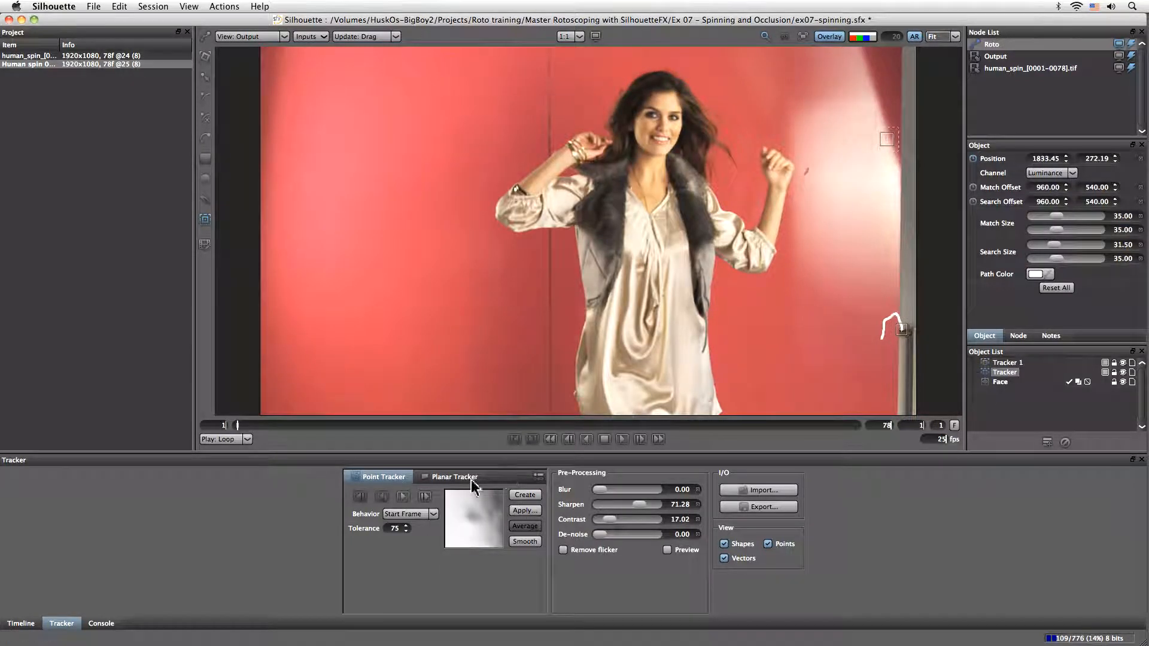
pyautogui.click(402, 497)
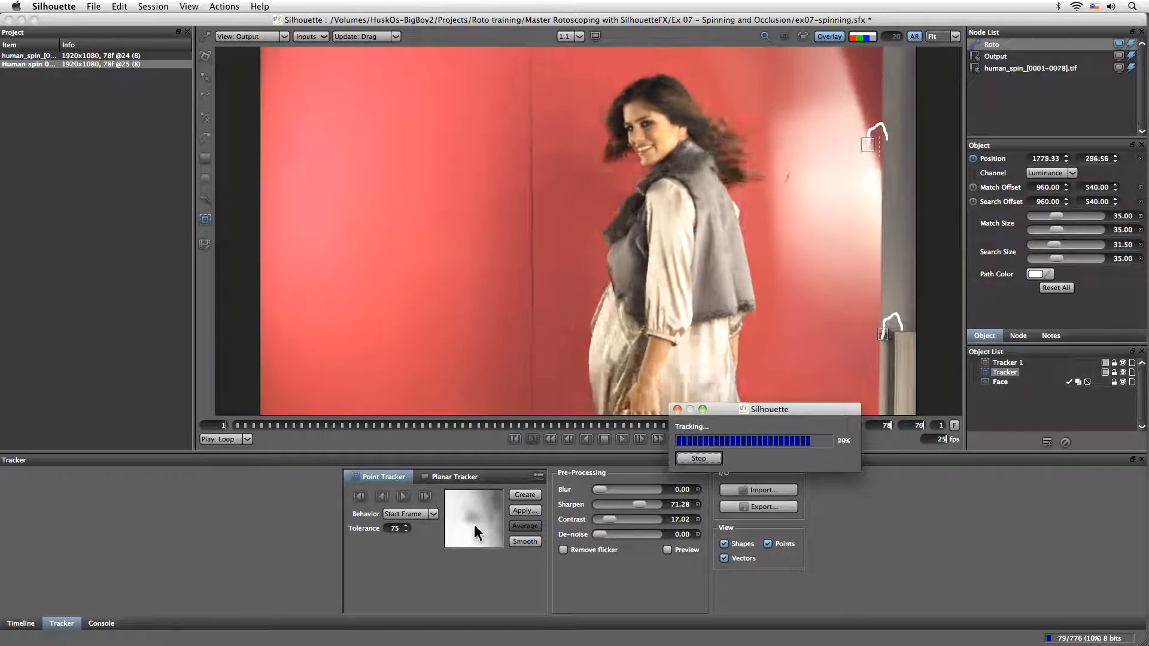
pyautogui.moveTo(853, 424); pyautogui.dragTo(121, 486)
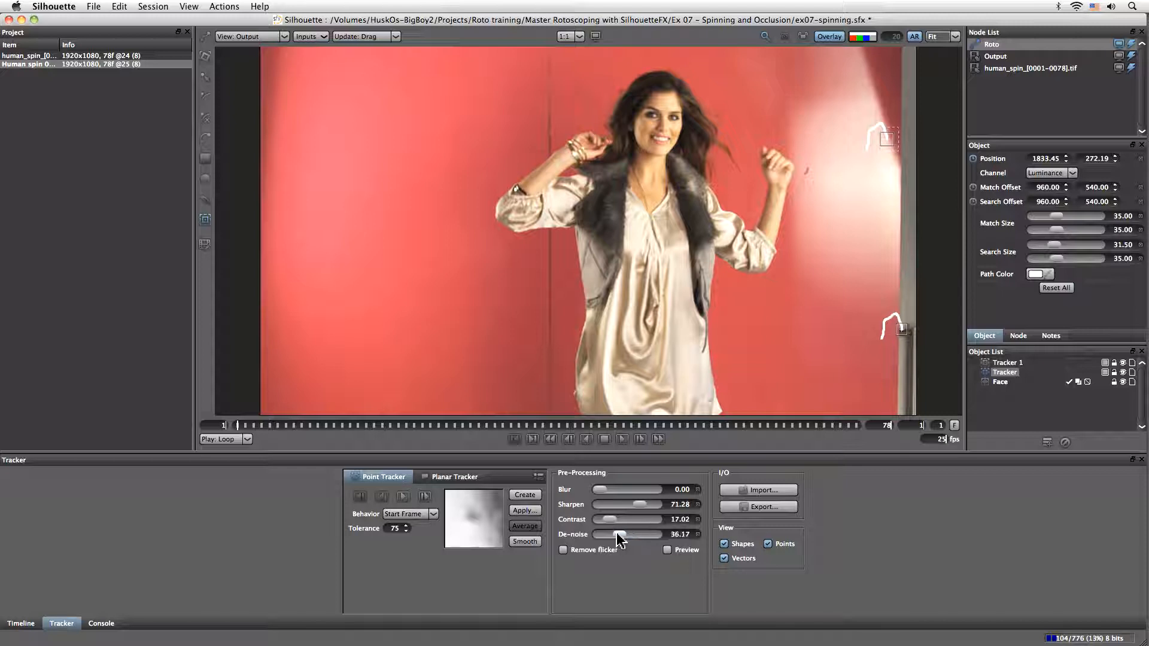
# Step: Retrack the upper backdrop-edge tracker forward with sharpen 100, contrast 29.79 and de-noise 39.36
pyautogui.moveTo(609, 524); pyautogui.dragTo(615, 527)
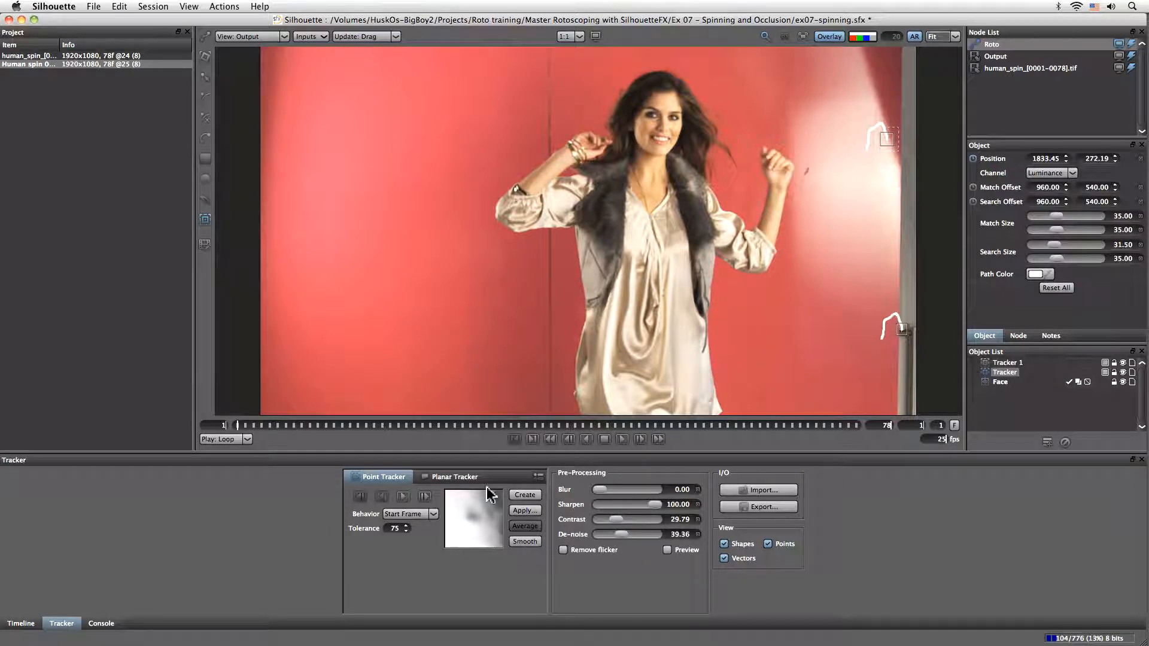
pyautogui.click(403, 498)
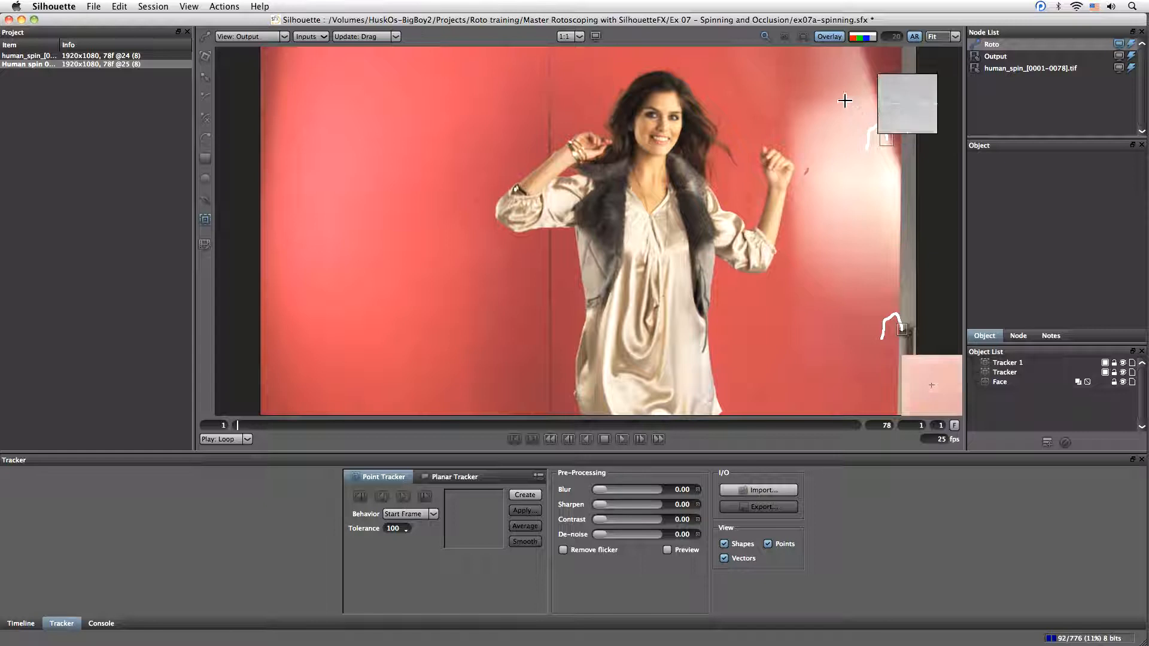
# Step: Compare the individual colour channels of the frame to judge which gives the best contrast at the backdrop edge
pyautogui.click(856, 38)
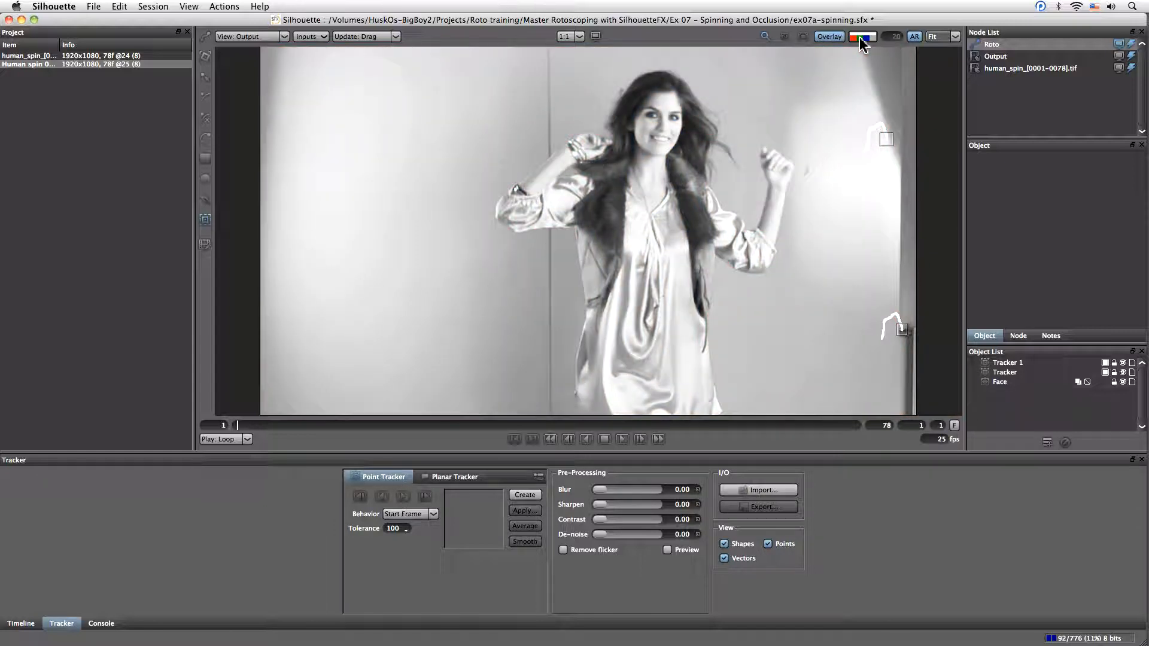
pyautogui.click(860, 39)
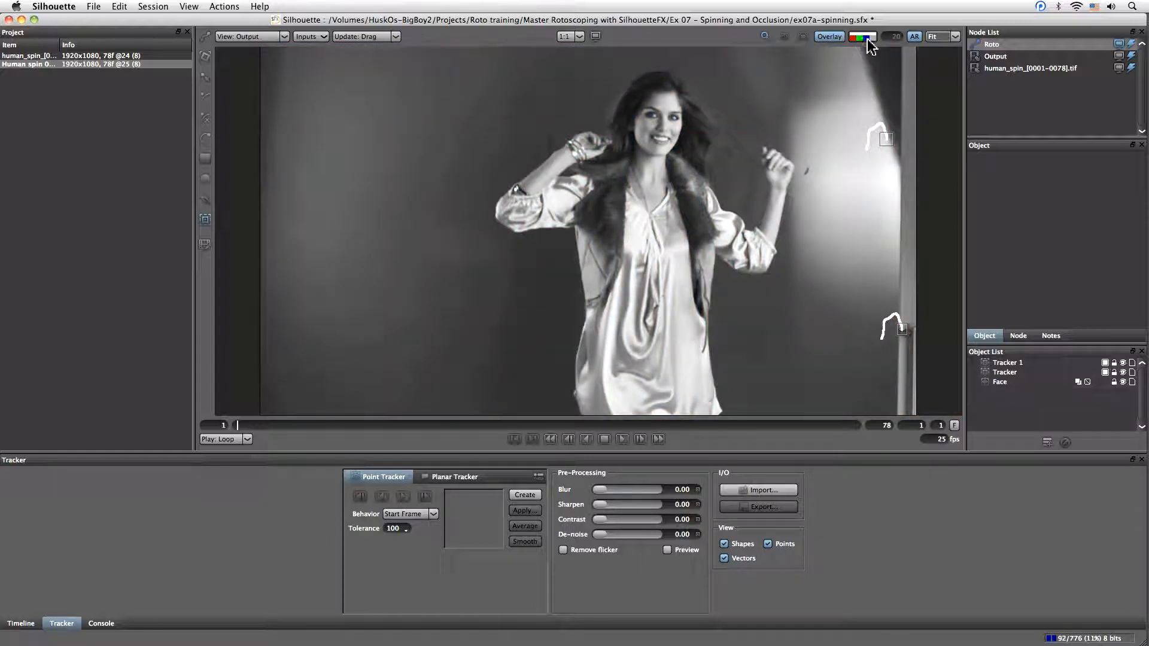
pyautogui.click(868, 43)
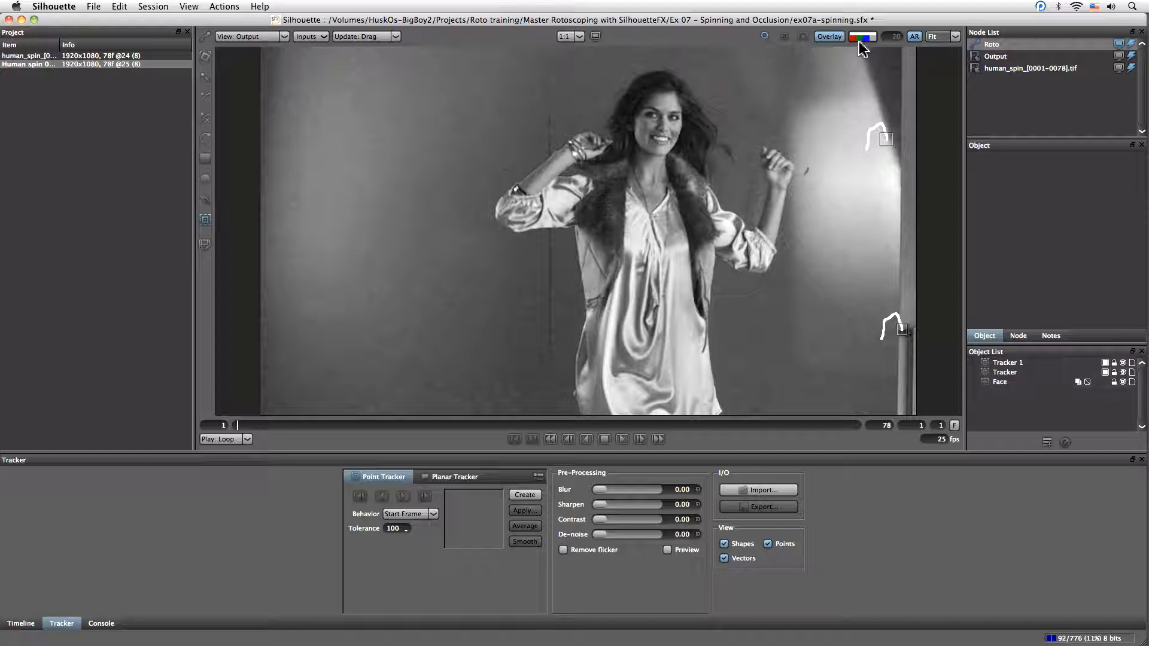
pyautogui.click(859, 40)
pyautogui.click(866, 38)
pyautogui.click(860, 38)
pyautogui.click(866, 39)
pyautogui.click(860, 39)
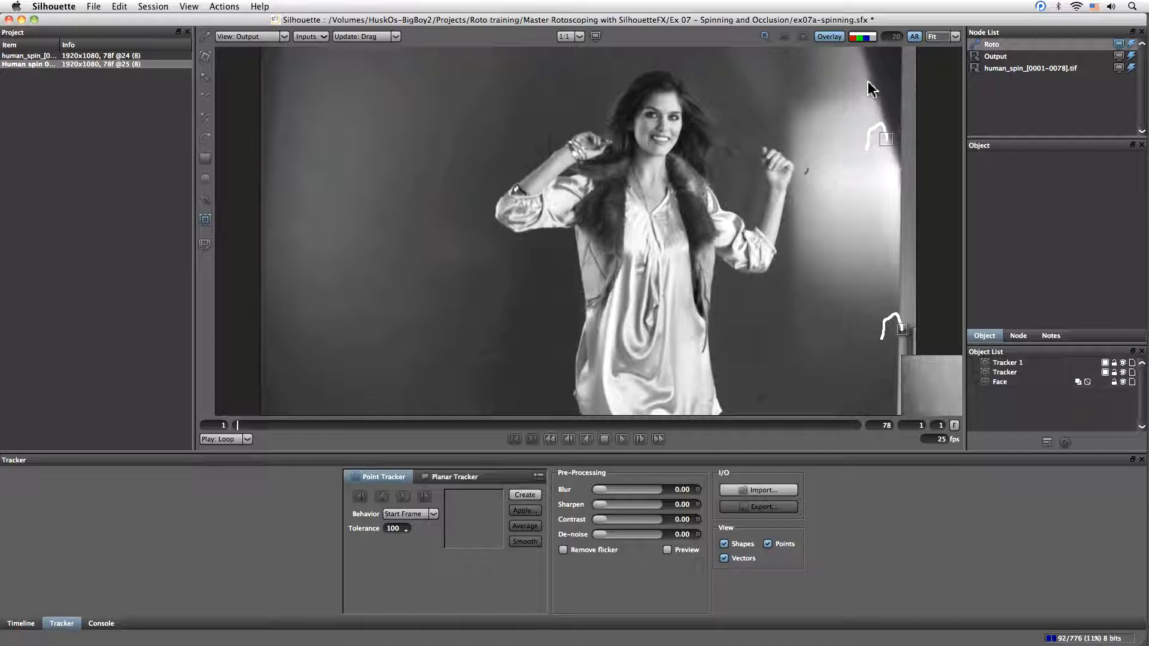
# Step: Add a third point tracker on the upper backdrop edge, with match size 87.52 by 45.51 and the Green channel
pyautogui.click(878, 101)
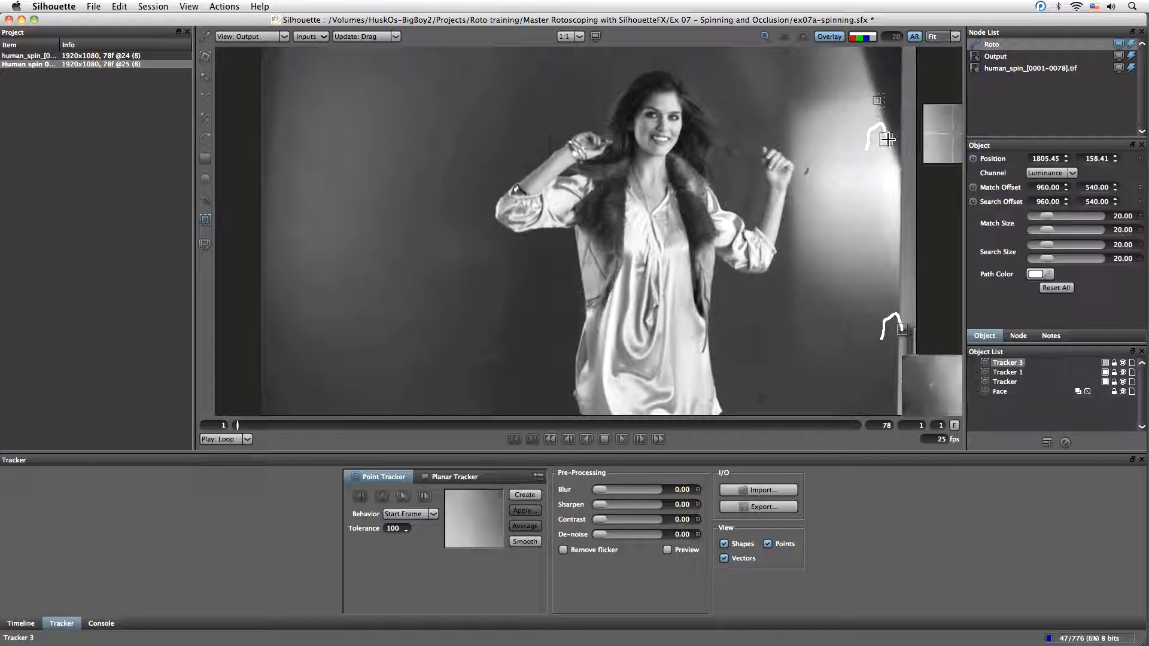
pyautogui.moveTo(860, 91); pyautogui.dragTo(863, 107)
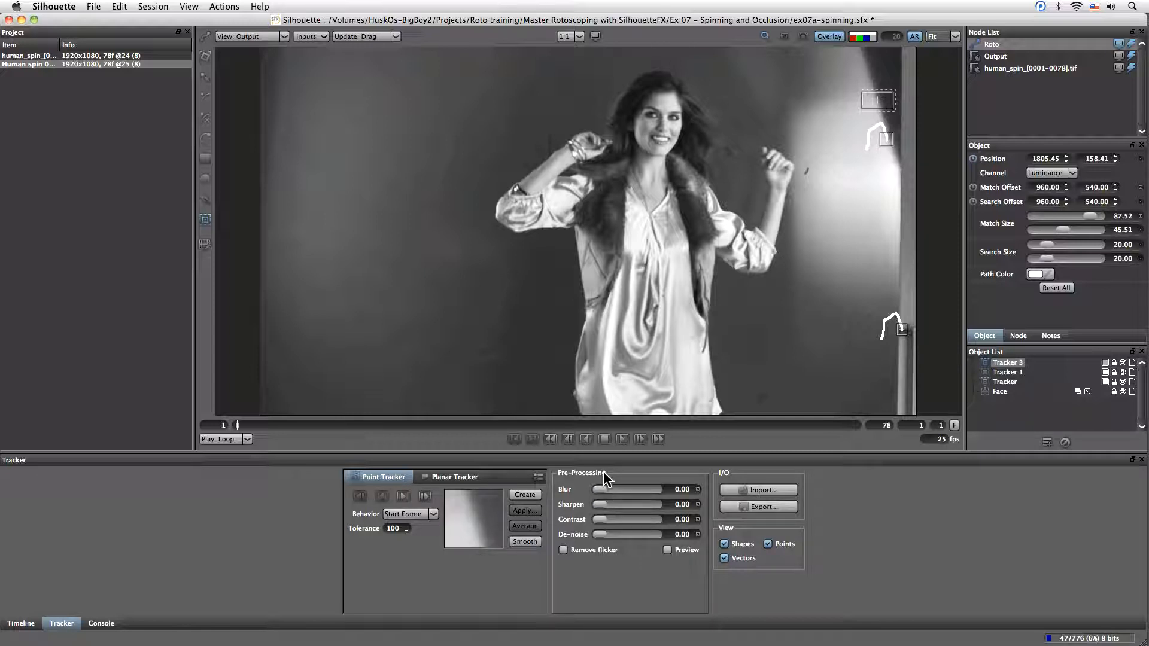
pyautogui.click(1042, 173)
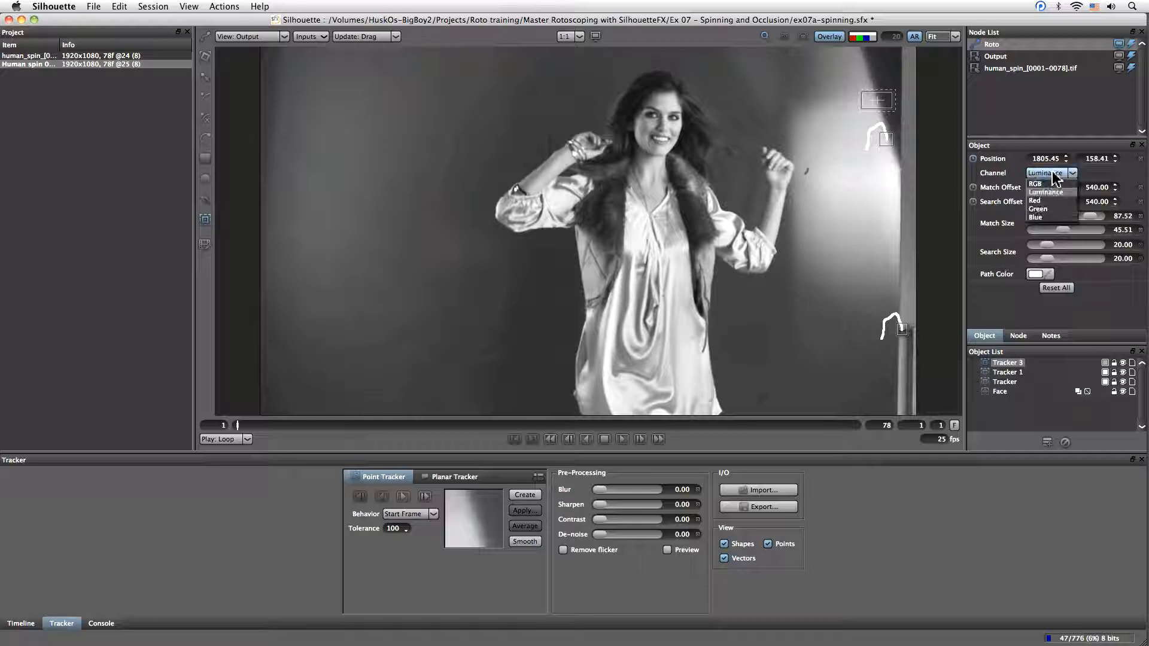
pyautogui.click(1049, 213)
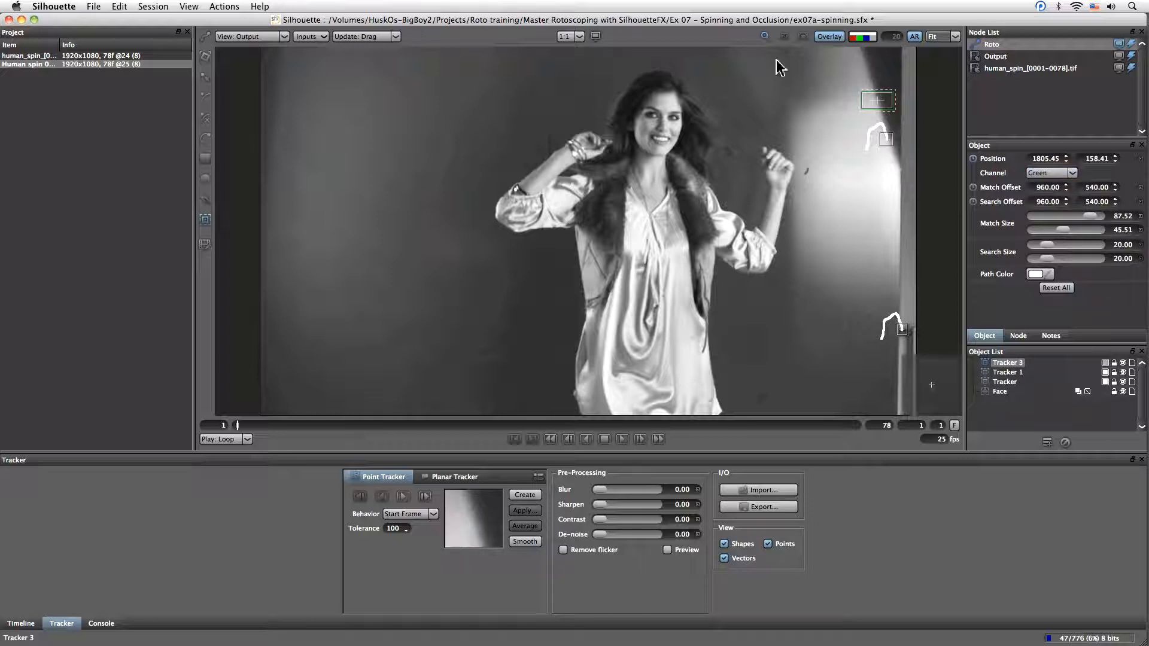
# Step: Preview and set the tracker pre-processing to blur 2.98, sharpen 52.13, contrast 35.11 and de-noise 8.51, with tolerance 75
pyautogui.click(859, 38)
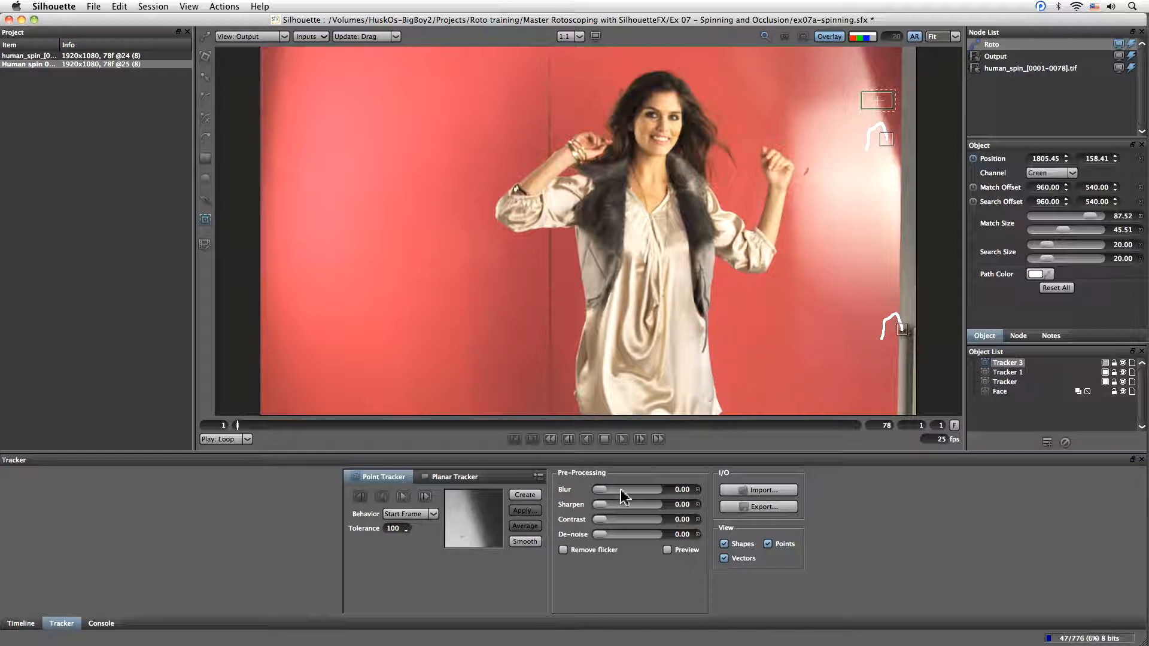
pyautogui.click(668, 551)
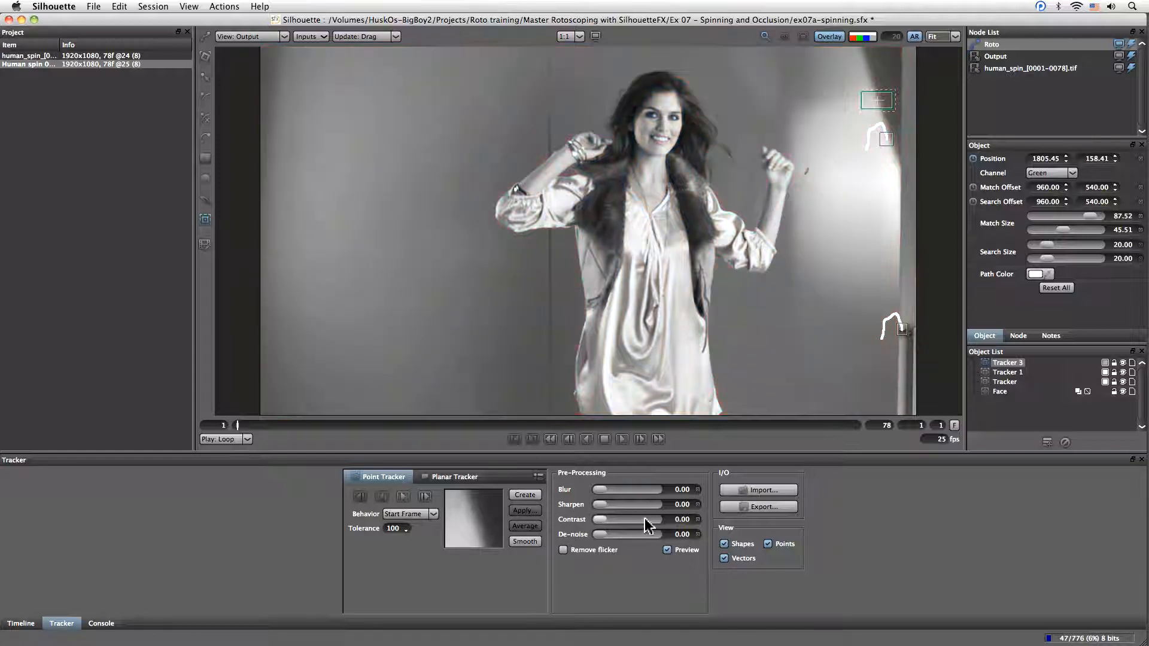
pyautogui.moveTo(600, 505)
pyautogui.mouseDown()
pyautogui.moveTo(628, 506)
pyautogui.moveTo(605, 491)
pyautogui.mouseUp()
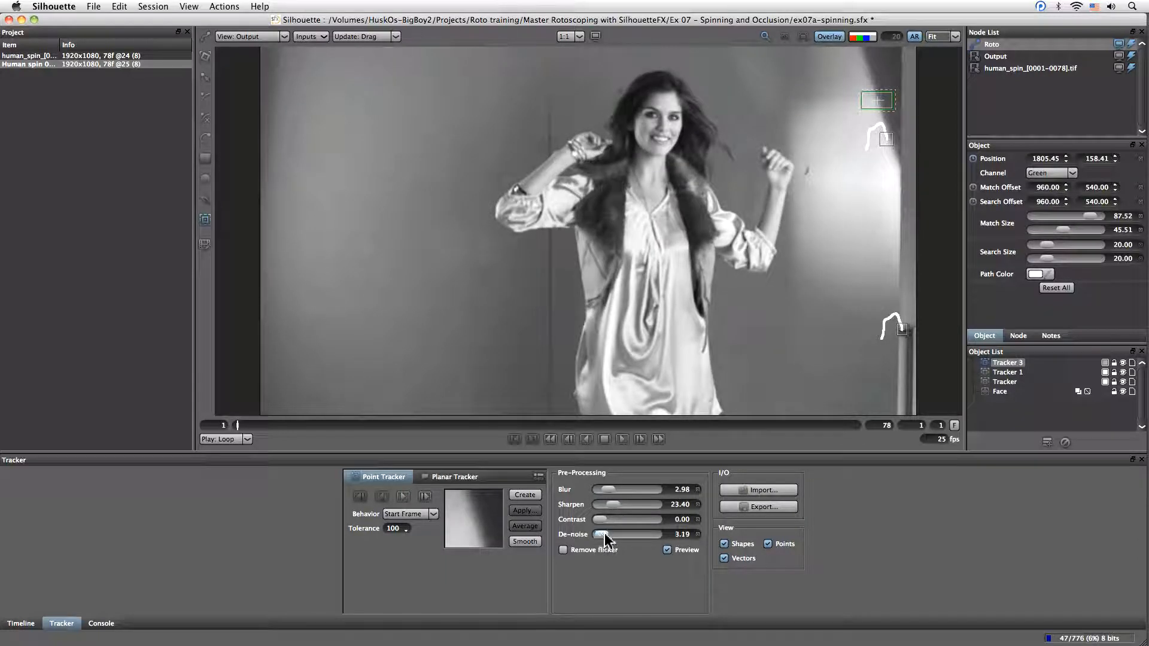
pyautogui.moveTo(600, 520); pyautogui.dragTo(622, 527)
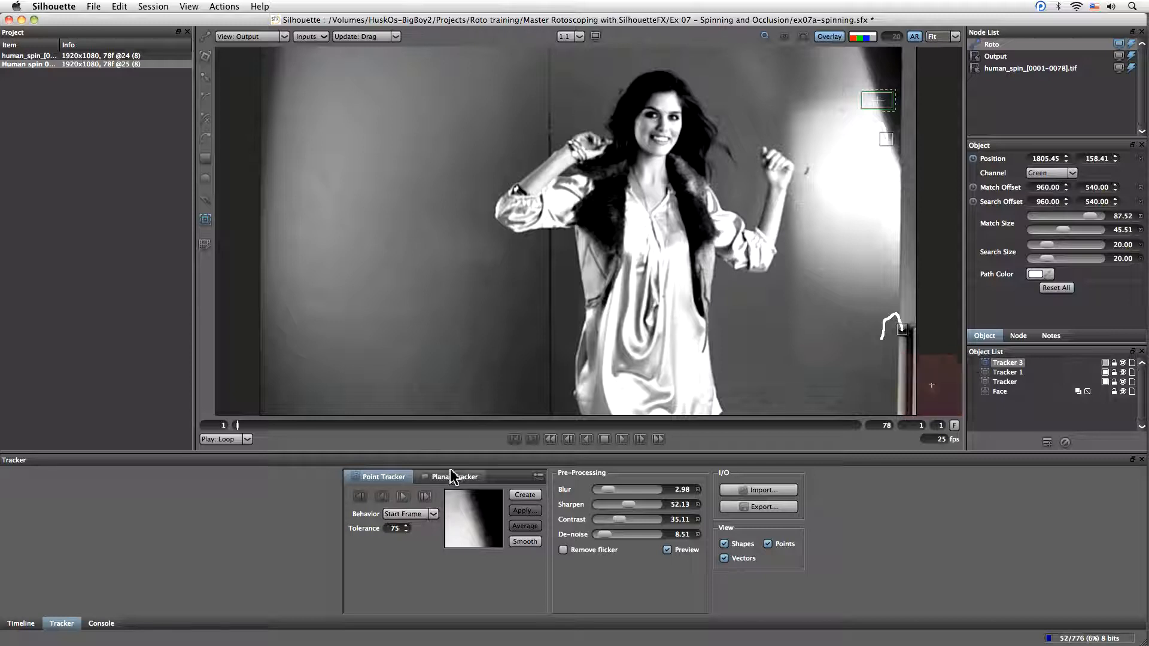
pyautogui.click(668, 550)
# Step: Track the new backdrop-edge tracker forward from frame 1 through frame 78
pyautogui.click(424, 497)
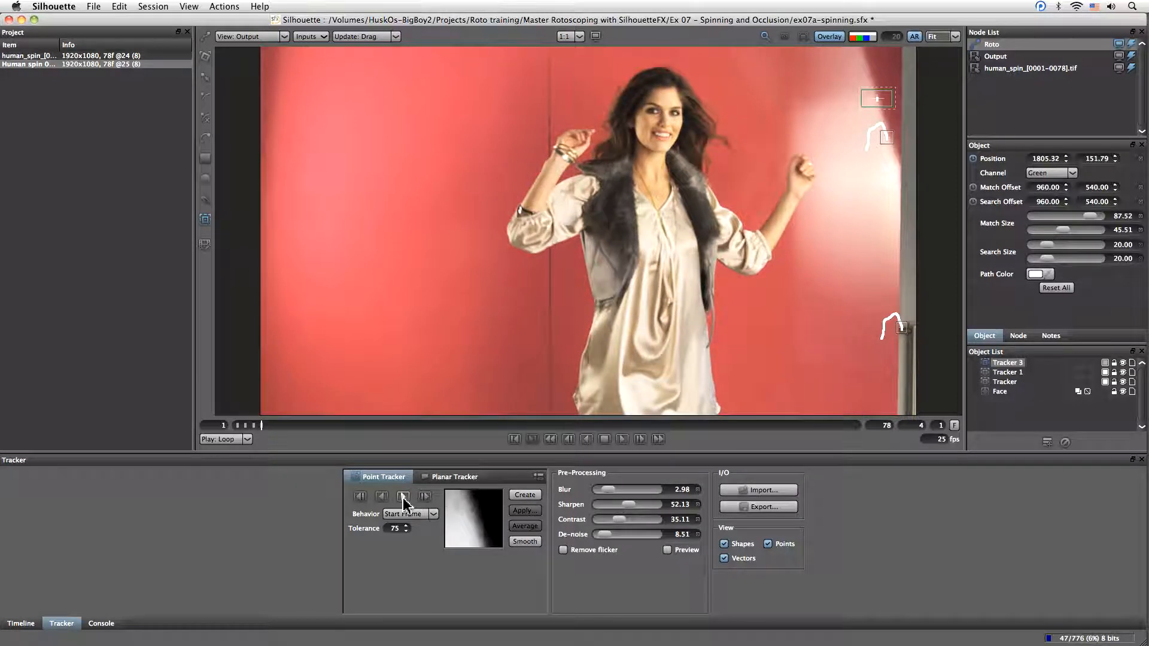
pyautogui.click(403, 498)
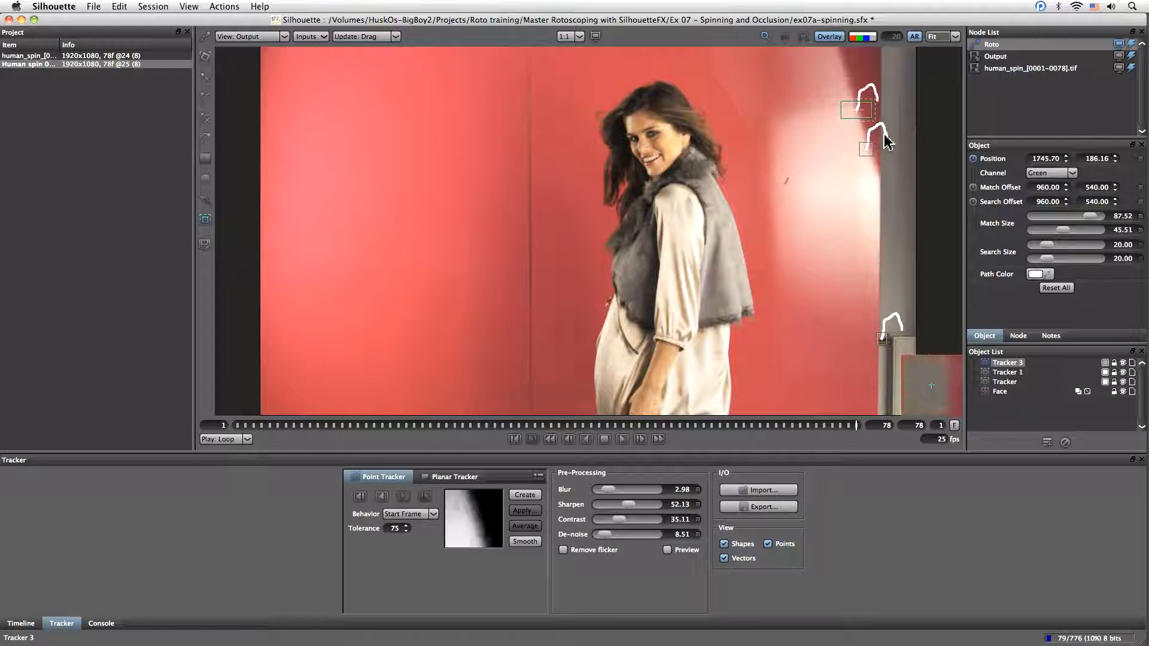
# Step: Average the three point trackers into a single tracker and delete the three originals
pyautogui.keyDown('shift'); pyautogui.click(1009, 383); pyautogui.keyUp('shift')
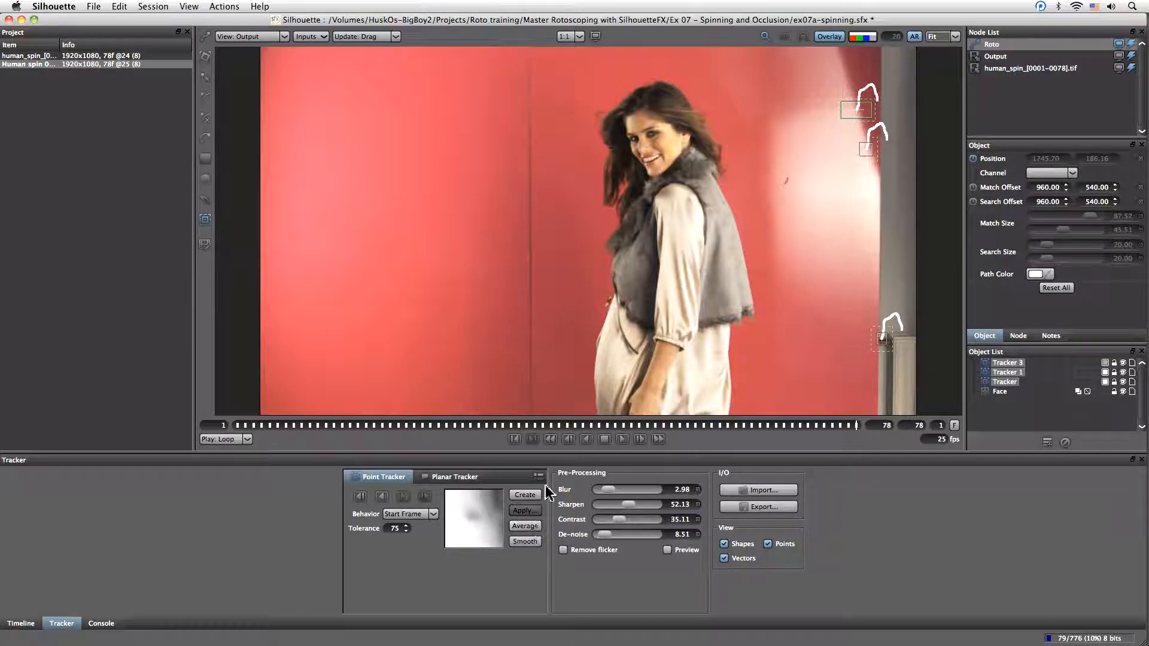
pyautogui.click(534, 528)
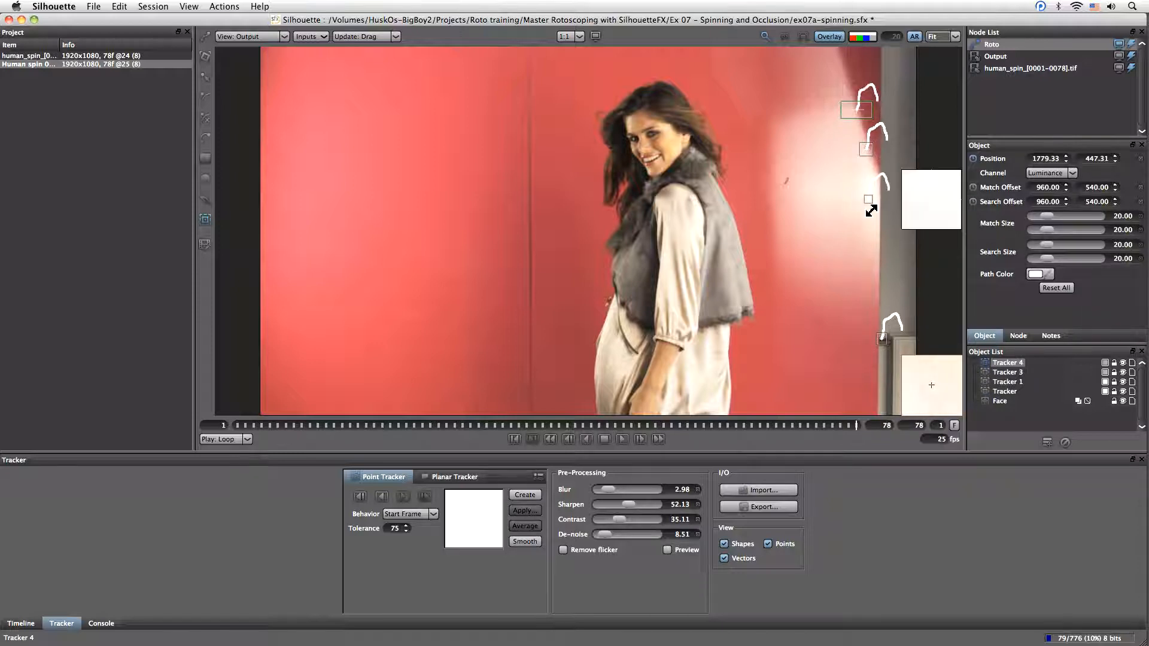
pyautogui.click(1009, 372)
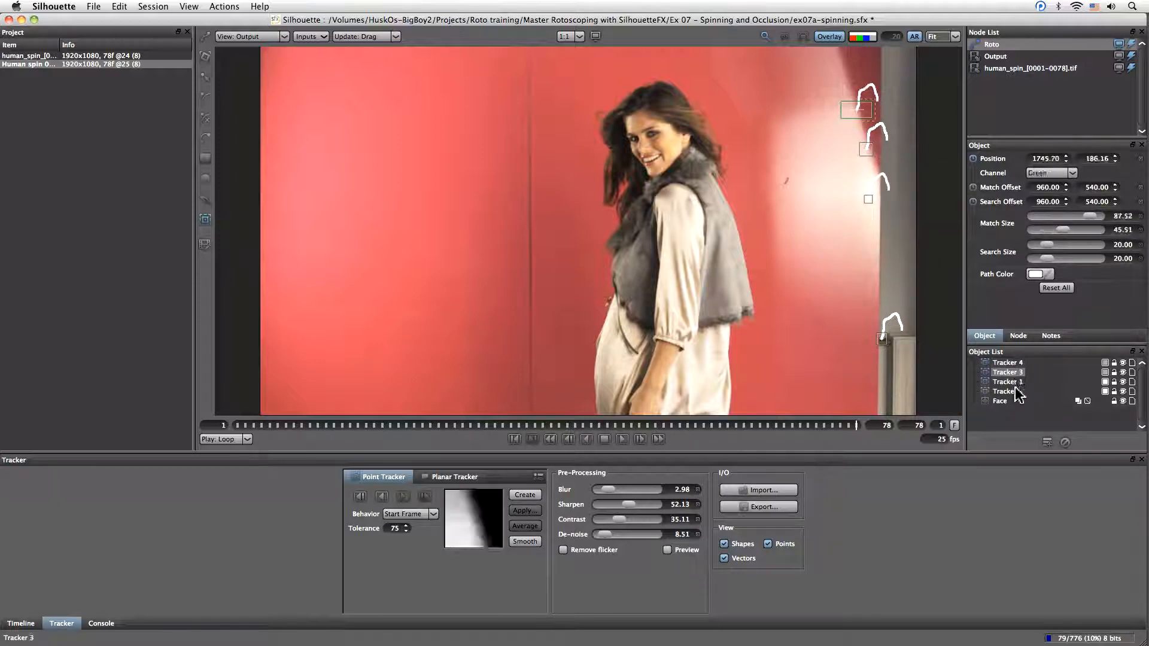
pyautogui.keyDown('shift'); pyautogui.click(1016, 392); pyautogui.keyUp('shift')
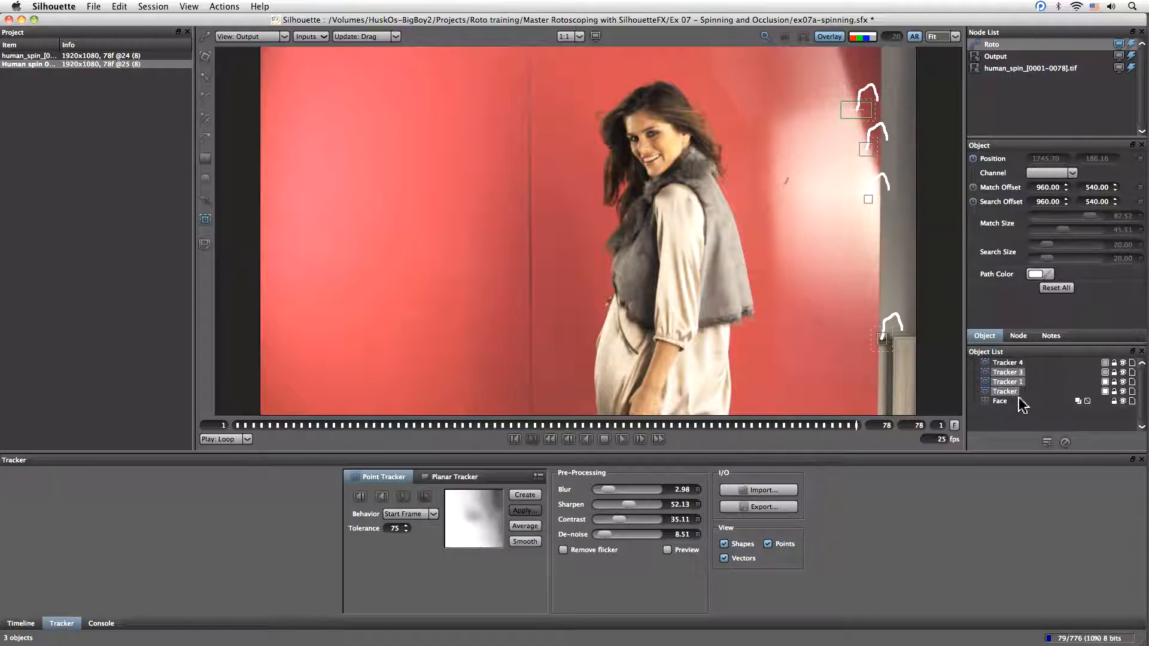
pyautogui.click(1065, 443)
# Step: Rename the averaged tracker "camera motion" and match-move the Face layer to it using X and Y position only
pyautogui.click(1003, 363)
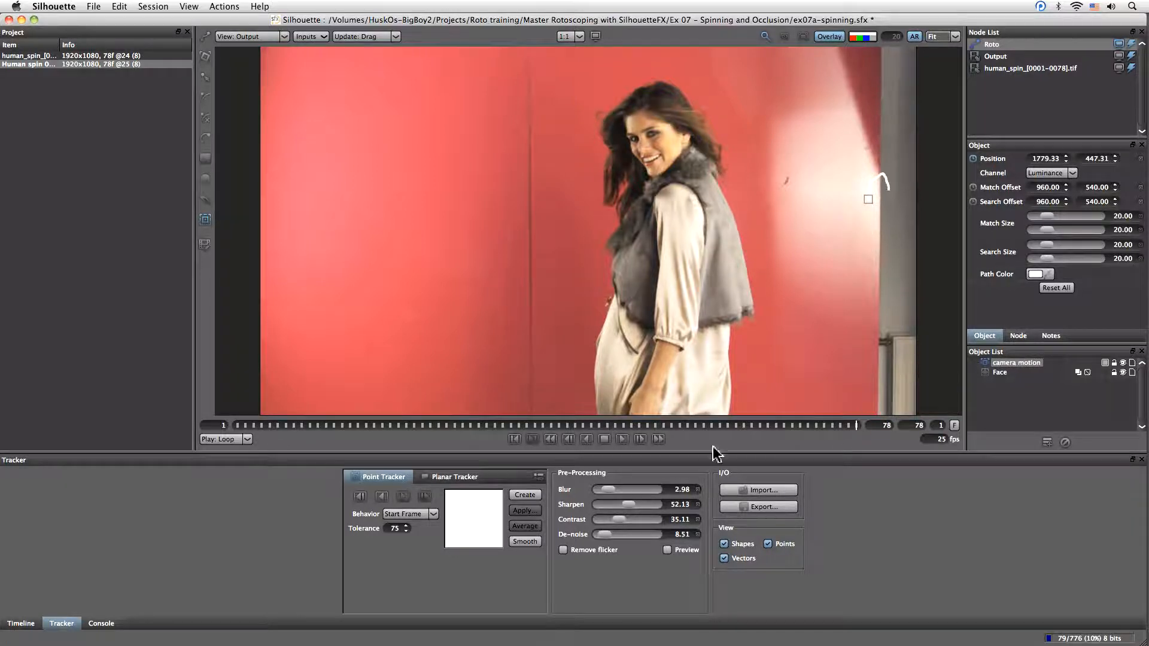
pyautogui.click(1002, 374)
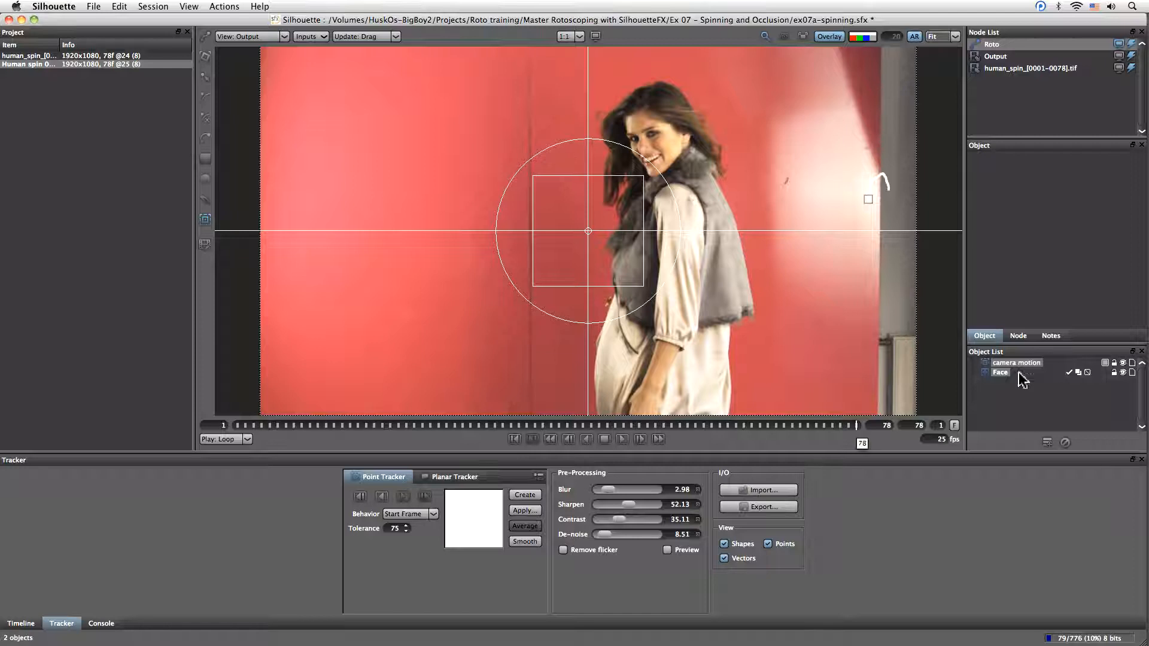
pyautogui.click(525, 511)
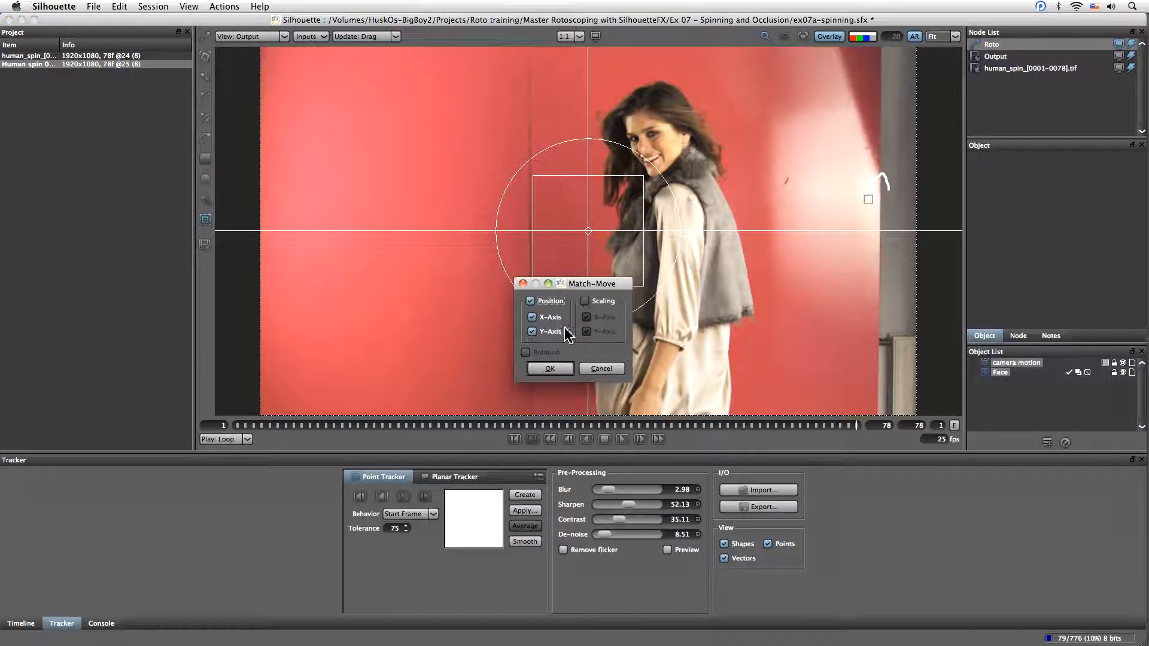
pyautogui.click(572, 368)
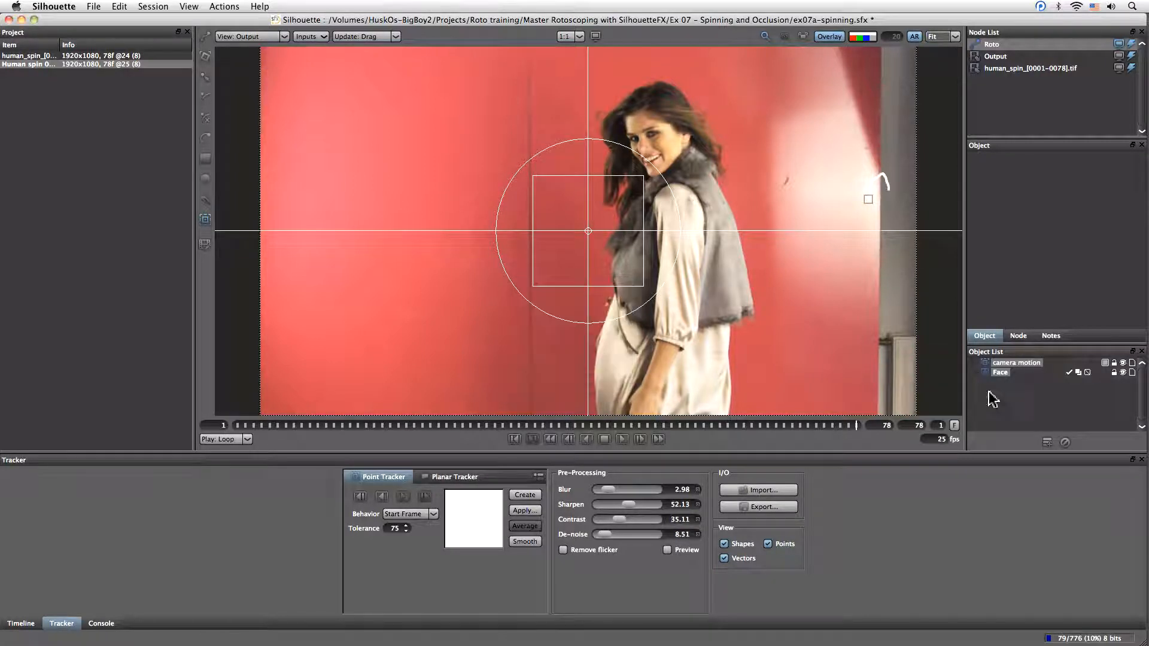
# Step: Stabilize the view on the Face layer, play back the clip to check the motion, and scrub to frame 37
pyautogui.click(1000, 365)
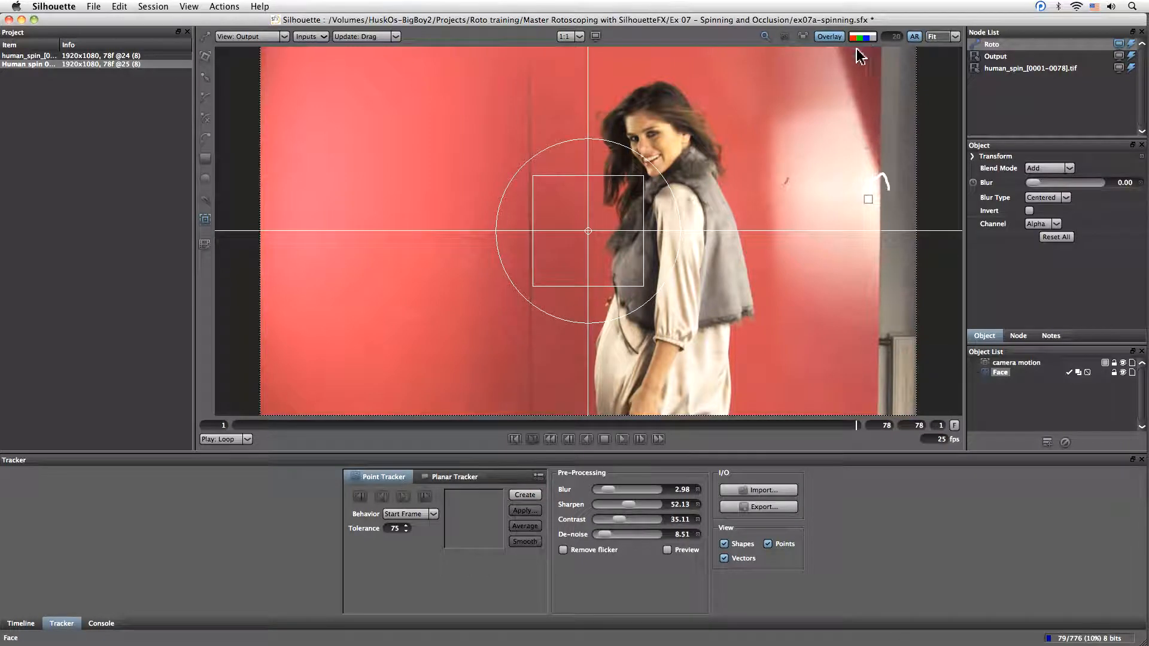
pyautogui.click(620, 440)
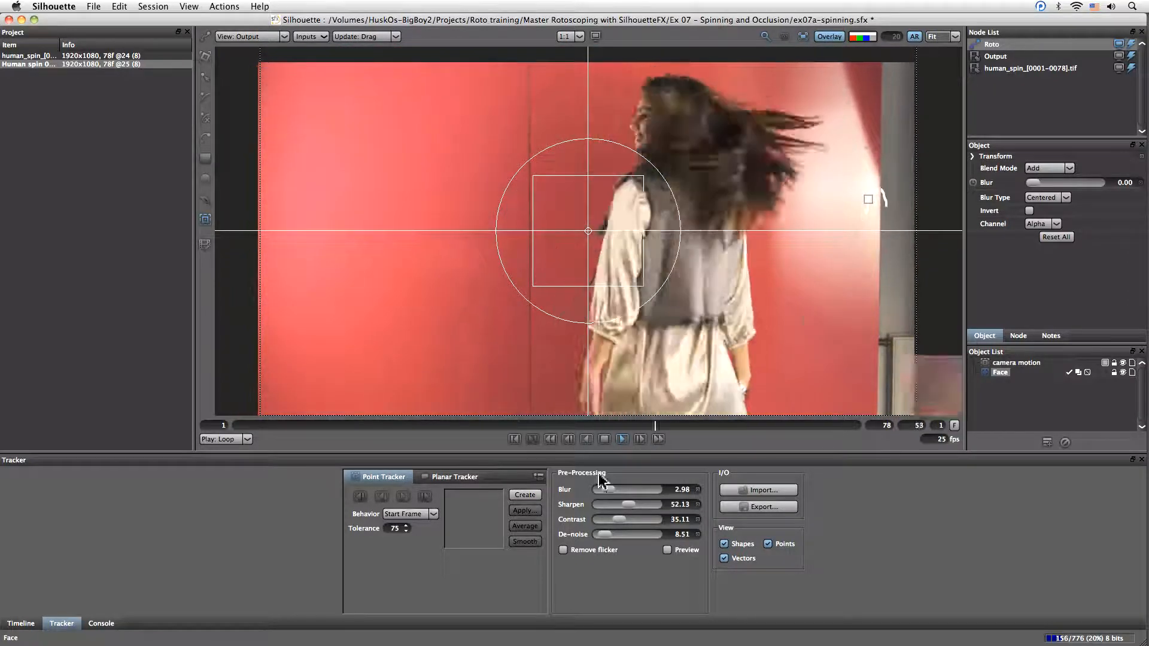
pyautogui.click(595, 442)
pyautogui.moveTo(262, 429)
pyautogui.mouseDown()
pyautogui.moveTo(227, 424)
pyautogui.moveTo(542, 428)
pyautogui.moveTo(275, 426)
pyautogui.moveTo(525, 426)
pyautogui.mouseUp()
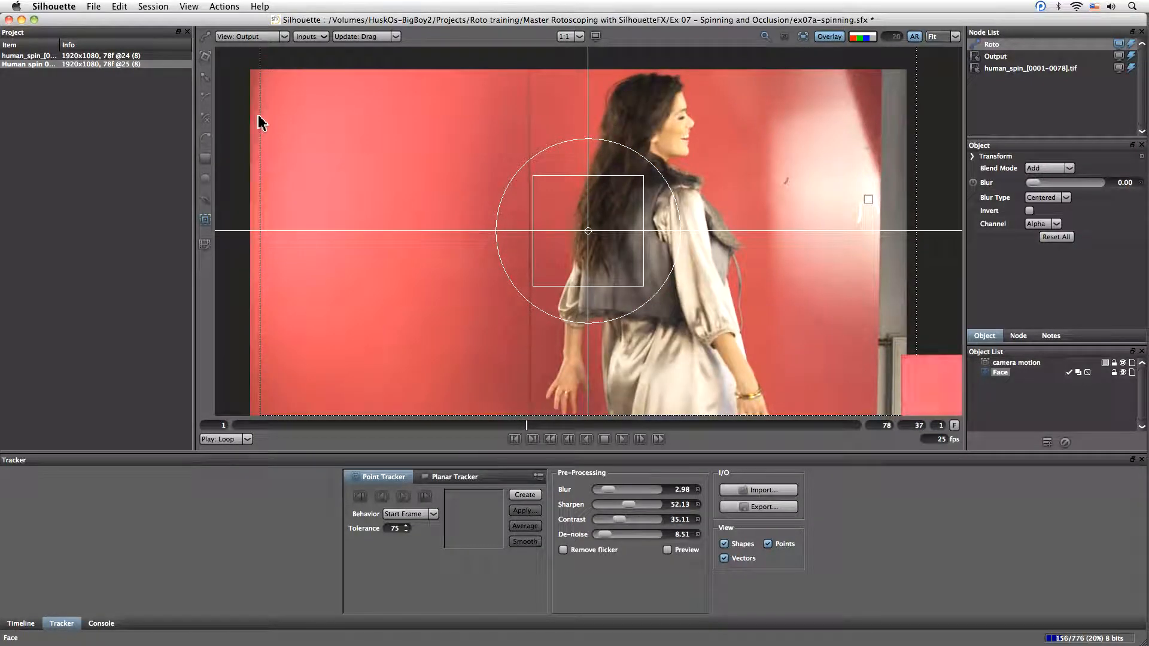
# Step: Draw a closed X-spline around the woman's nose on frame 37 inside the Face layer
pyautogui.click(206, 119)
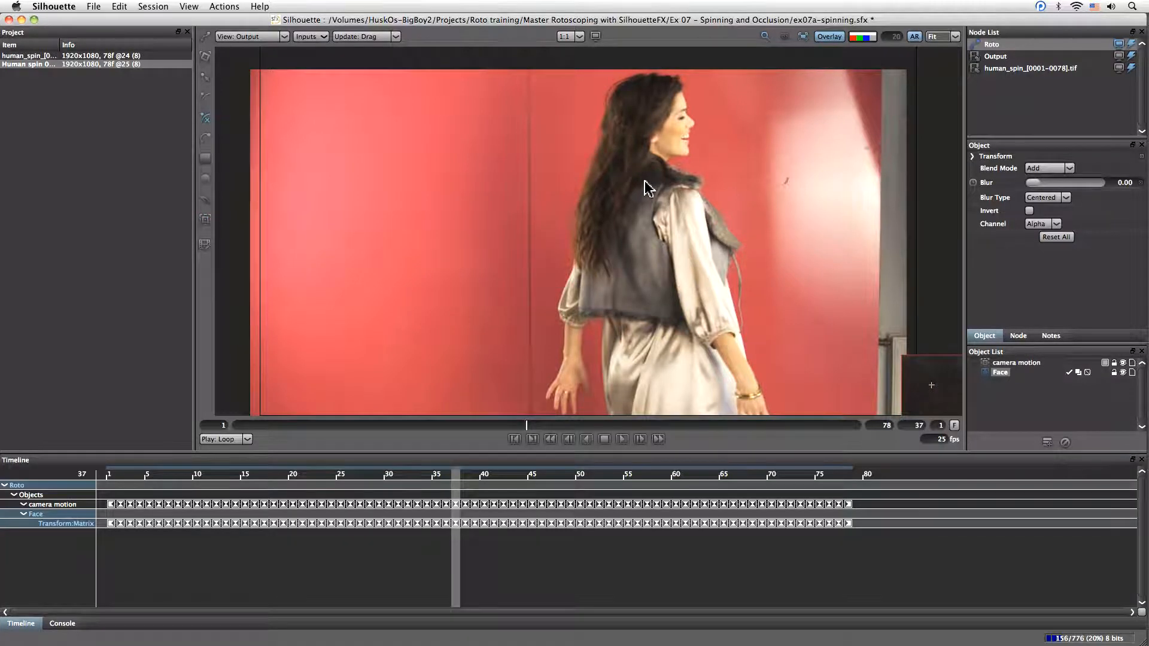
pyautogui.scroll(5, 649, 189)
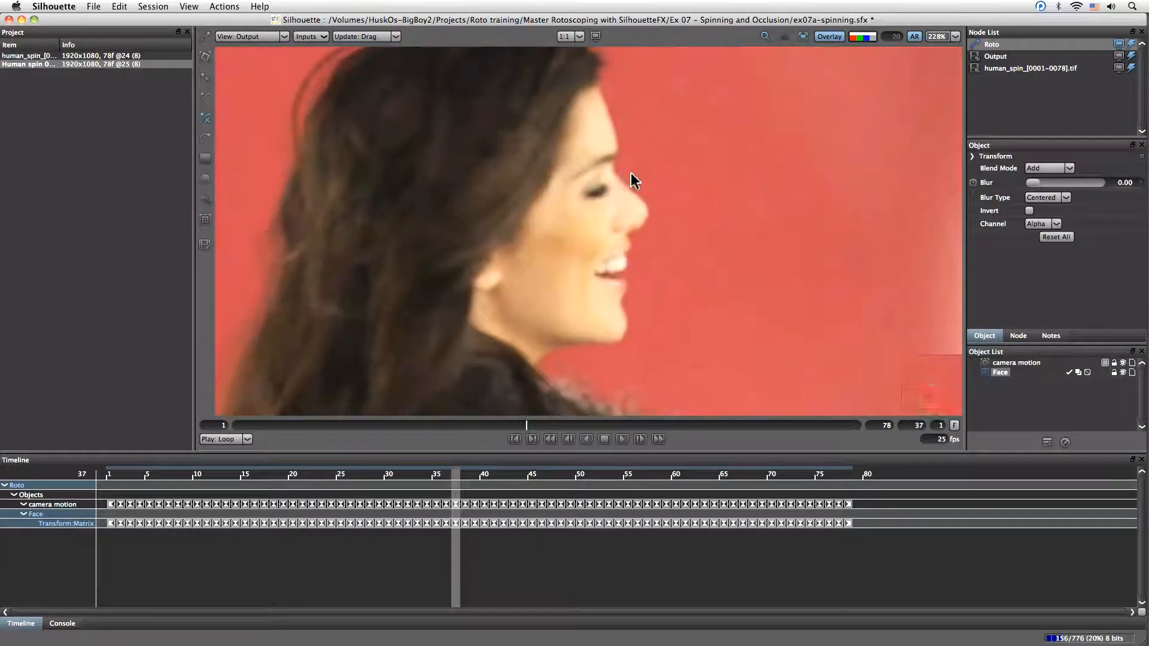
pyautogui.click(600, 163)
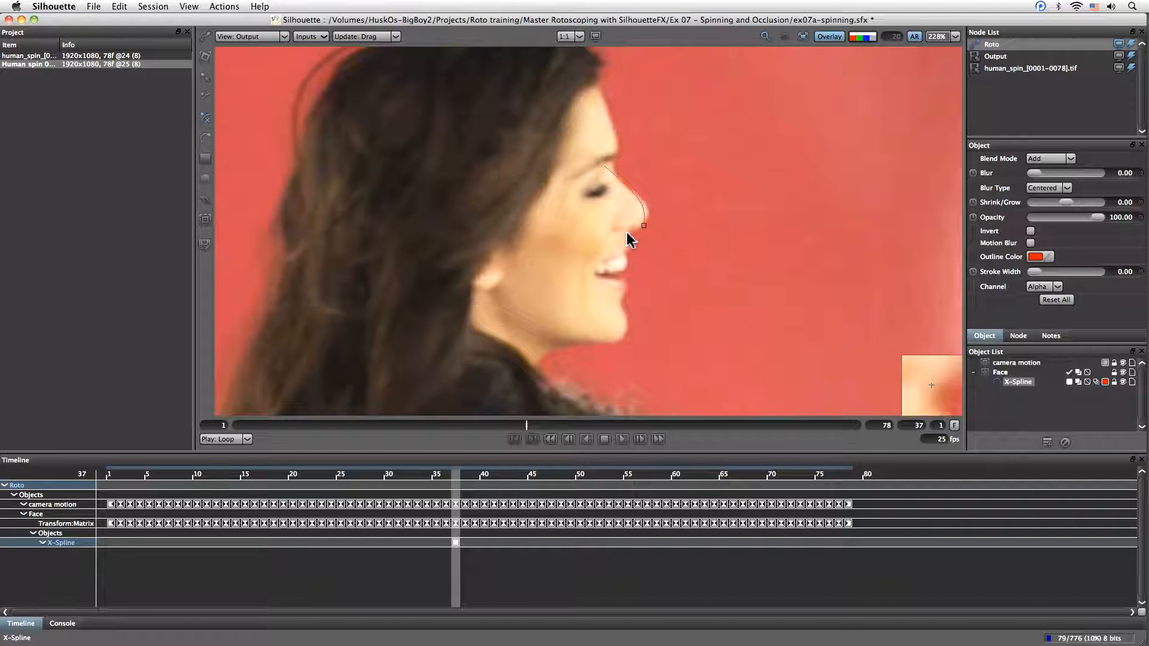
pyautogui.click(581, 228)
pyautogui.click(601, 163)
# Step: Adjust the spline's points to fit the nose tip and rename the shape "nose"
pyautogui.press('r')
pyautogui.moveTo(642, 210); pyautogui.dragTo(648, 209)
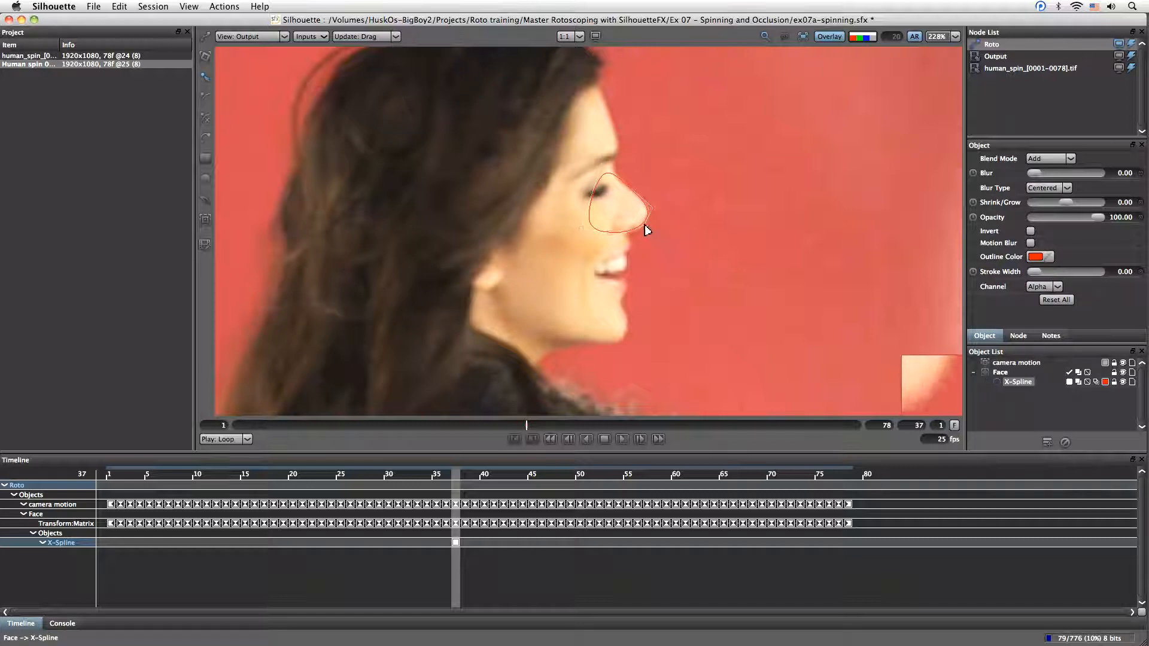
pyautogui.click(647, 232)
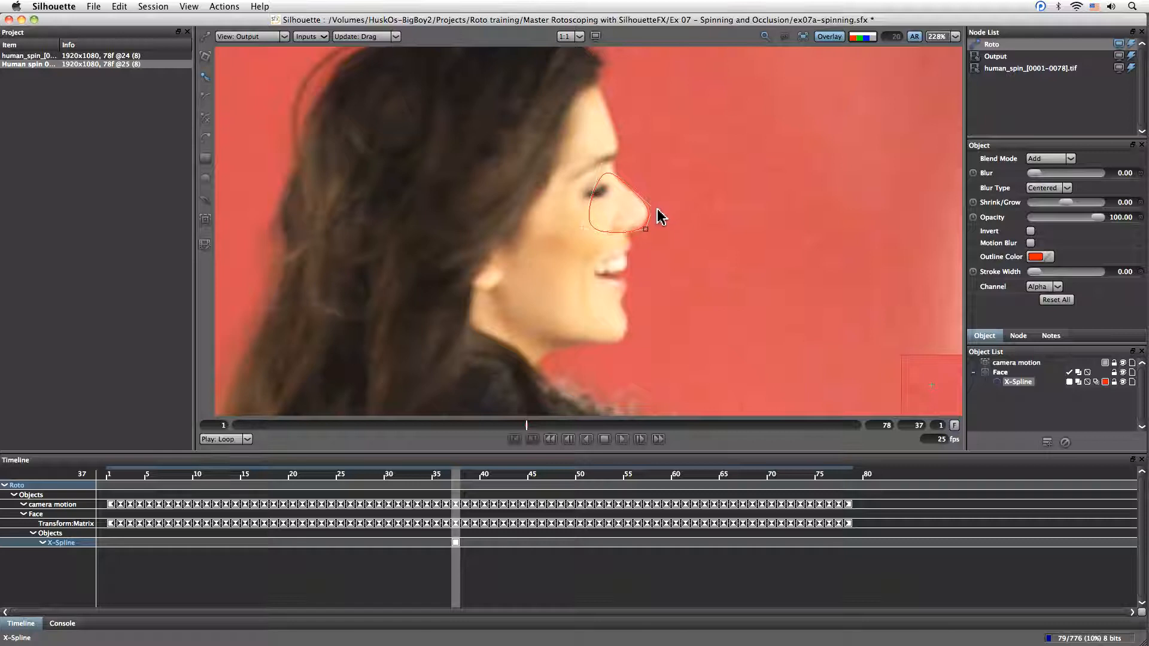
pyautogui.click(655, 207)
pyautogui.click(655, 207)
pyautogui.doubleClick(1021, 382)
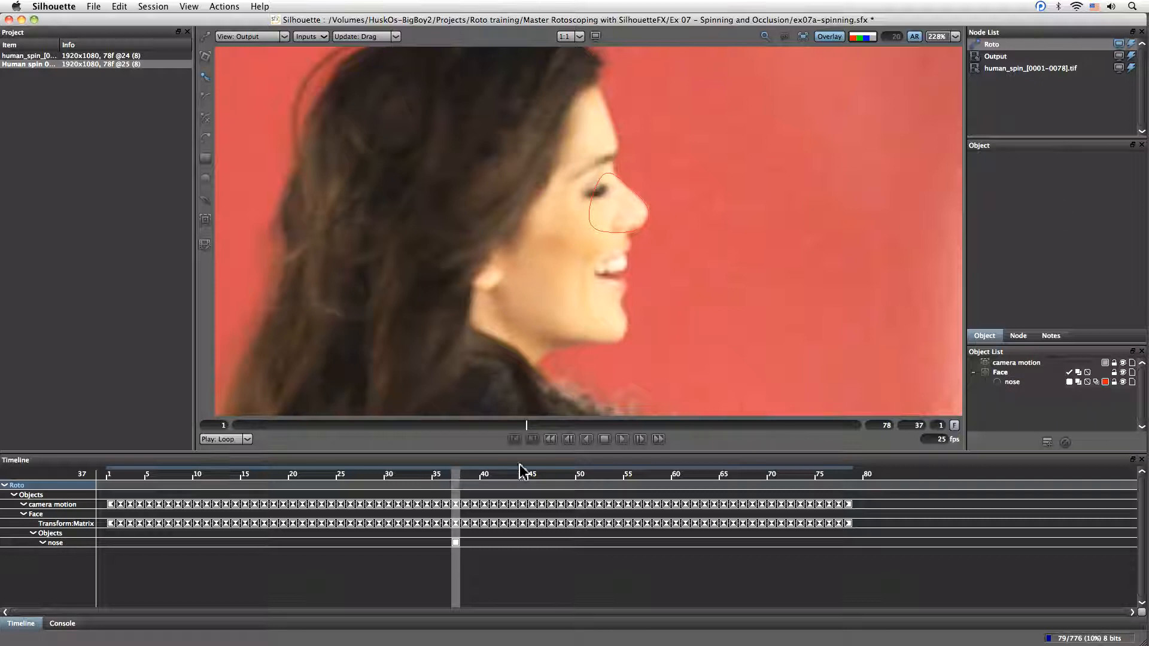
# Step: Scrub back to frame 32 to check the nose shape against the face and return to frame 37
pyautogui.moveTo(453, 479); pyautogui.dragTo(406, 480)
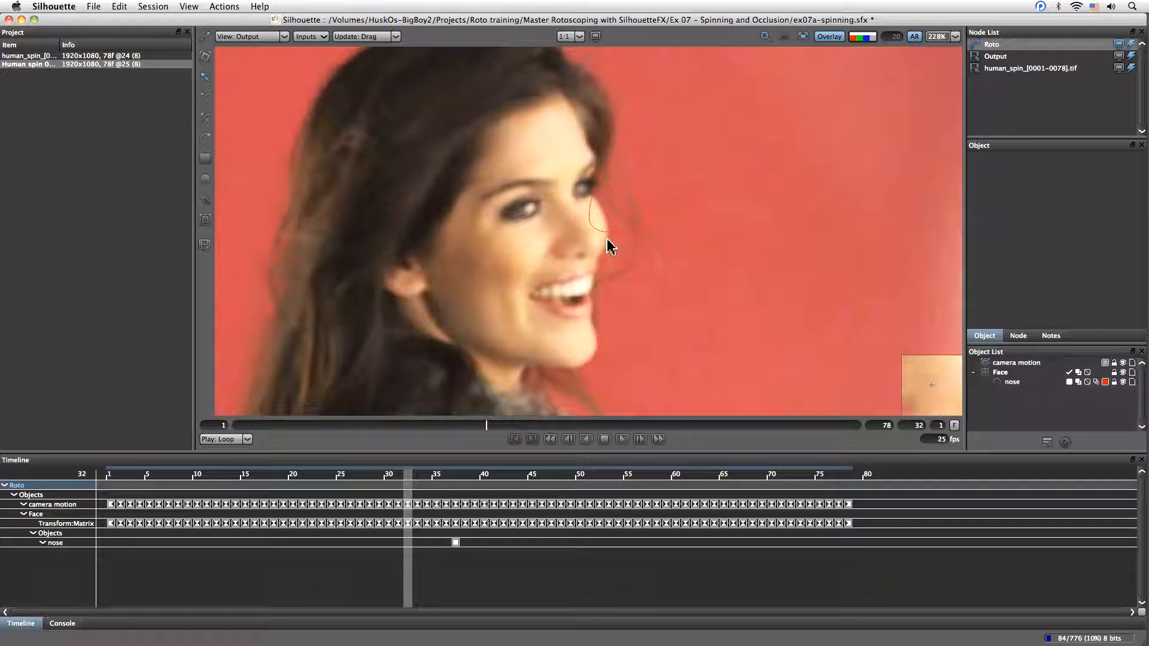
pyautogui.moveTo(415, 477); pyautogui.dragTo(457, 487)
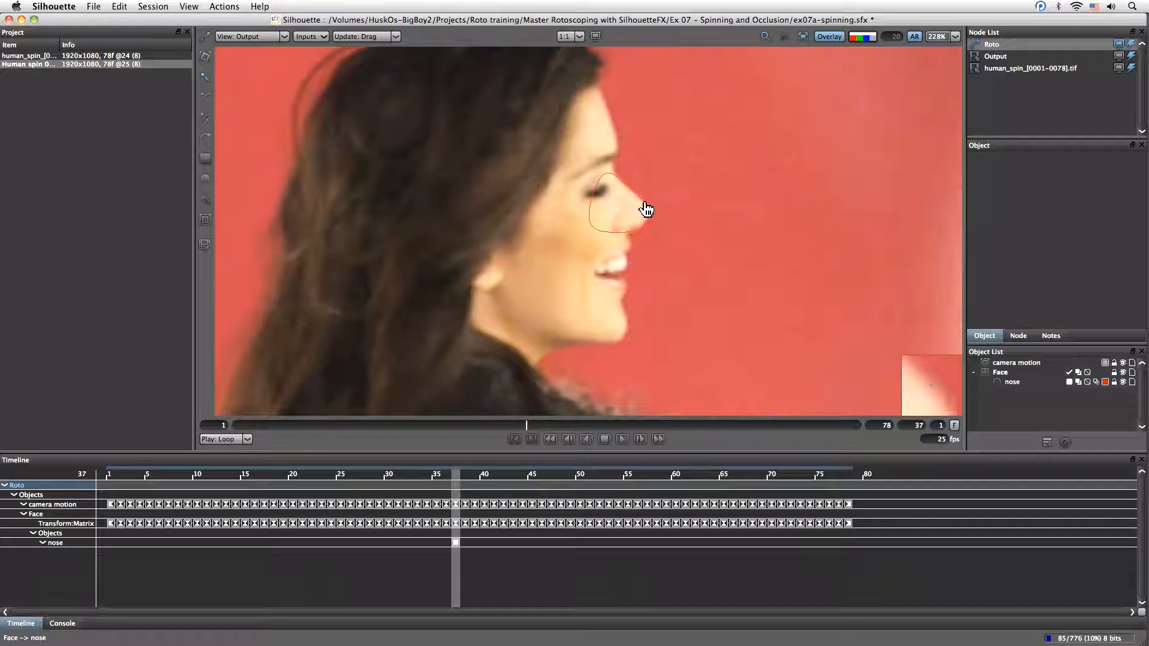
# Step: Select all control points of the nose shape on frame 37 and bring up their point options
pyautogui.moveTo(556, 149); pyautogui.dragTo(741, 291)
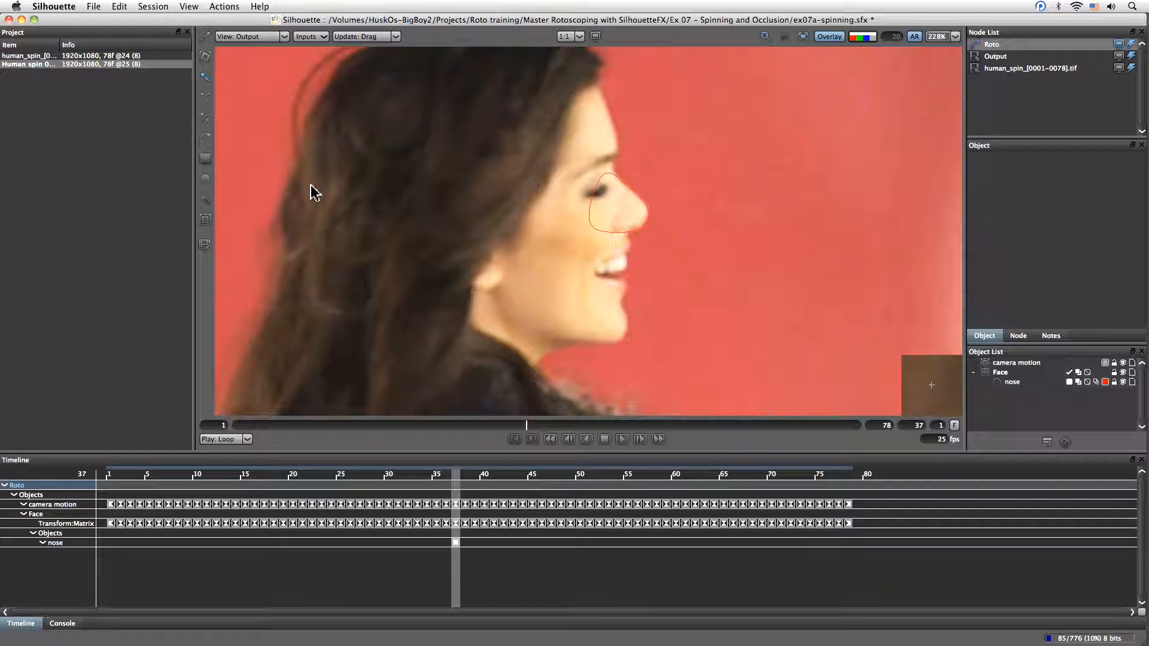
pyautogui.click(646, 216)
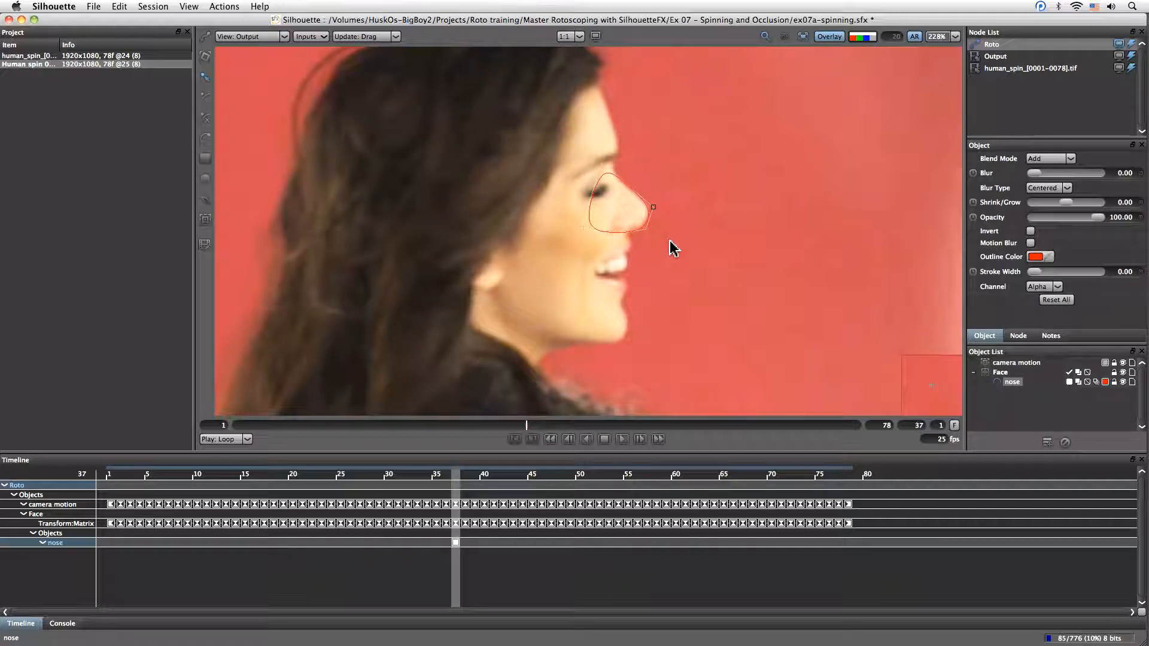
pyautogui.moveTo(733, 144); pyautogui.dragTo(547, 290)
pyautogui.rightClick(656, 210)
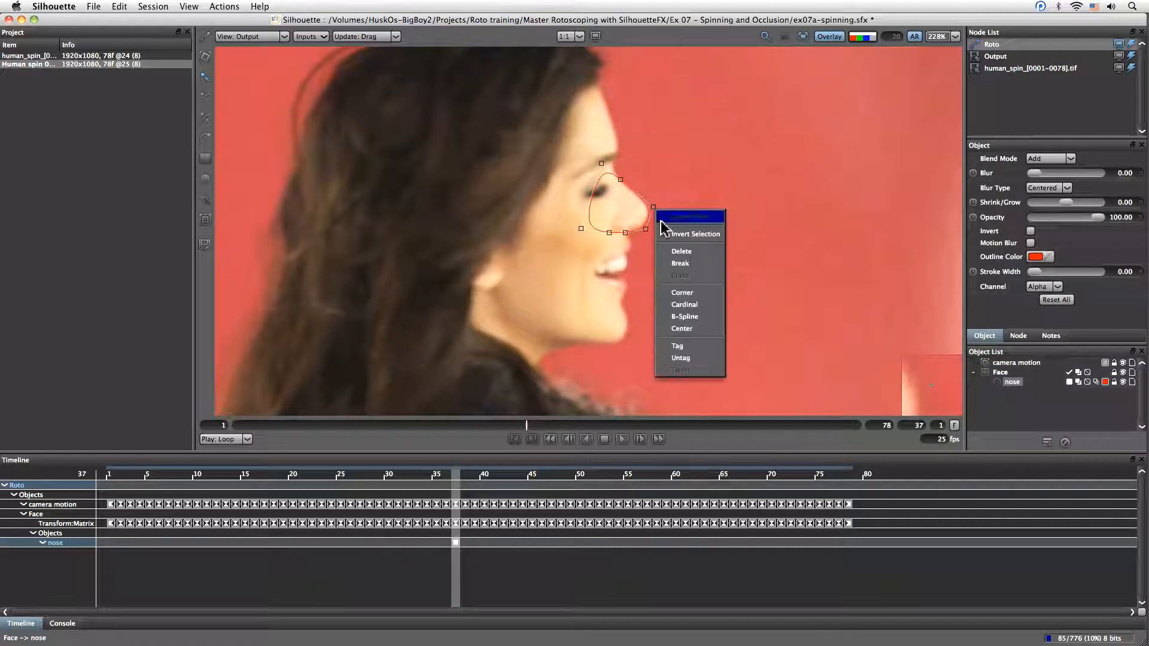
pyautogui.click(707, 347)
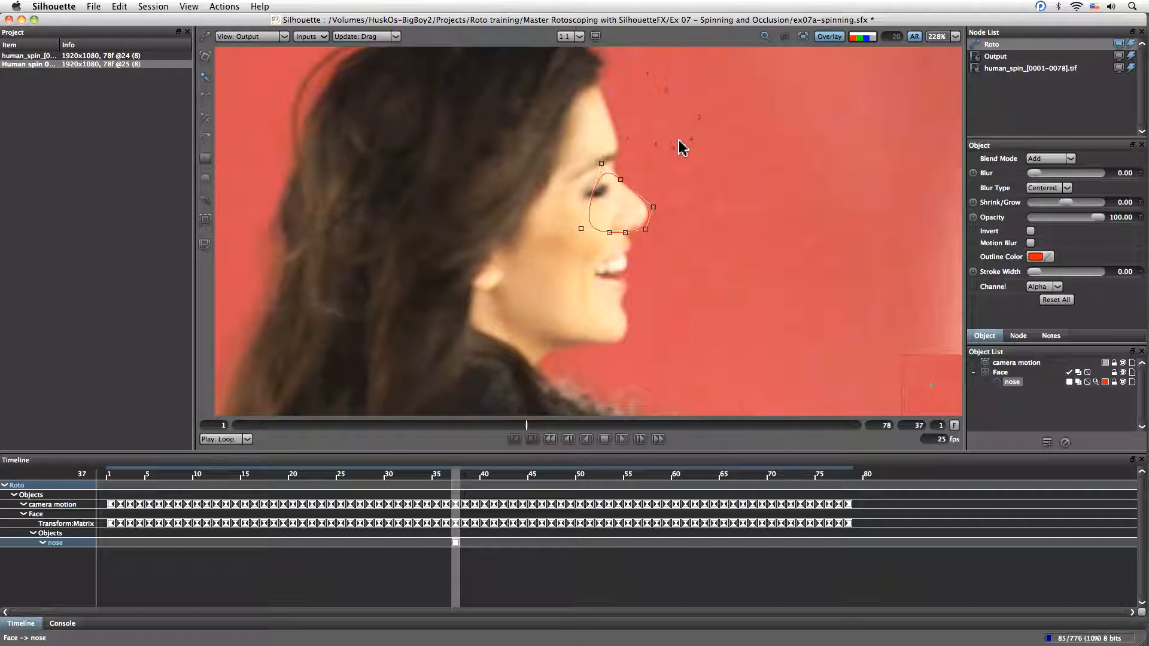
# Step: Try to fit the nose shape to the woman's nose on frame 32 by moving its control points one at a time
pyautogui.press('f')
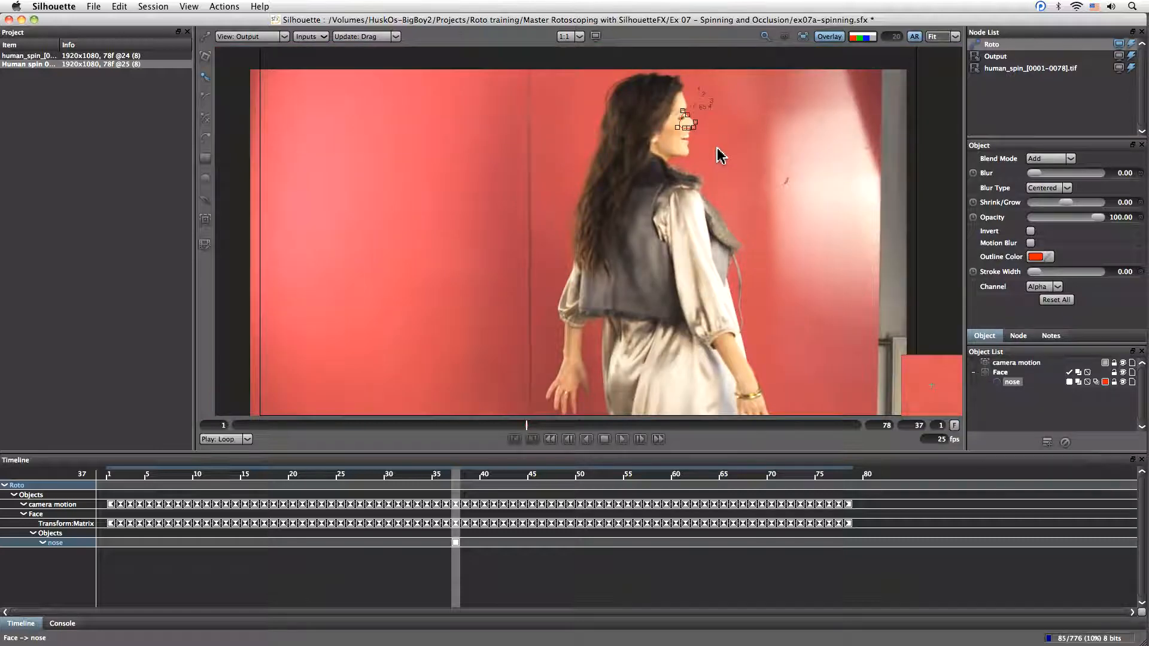
pyautogui.scroll(5, 722, 156)
pyautogui.moveTo(675, 163); pyautogui.dragTo(677, 389)
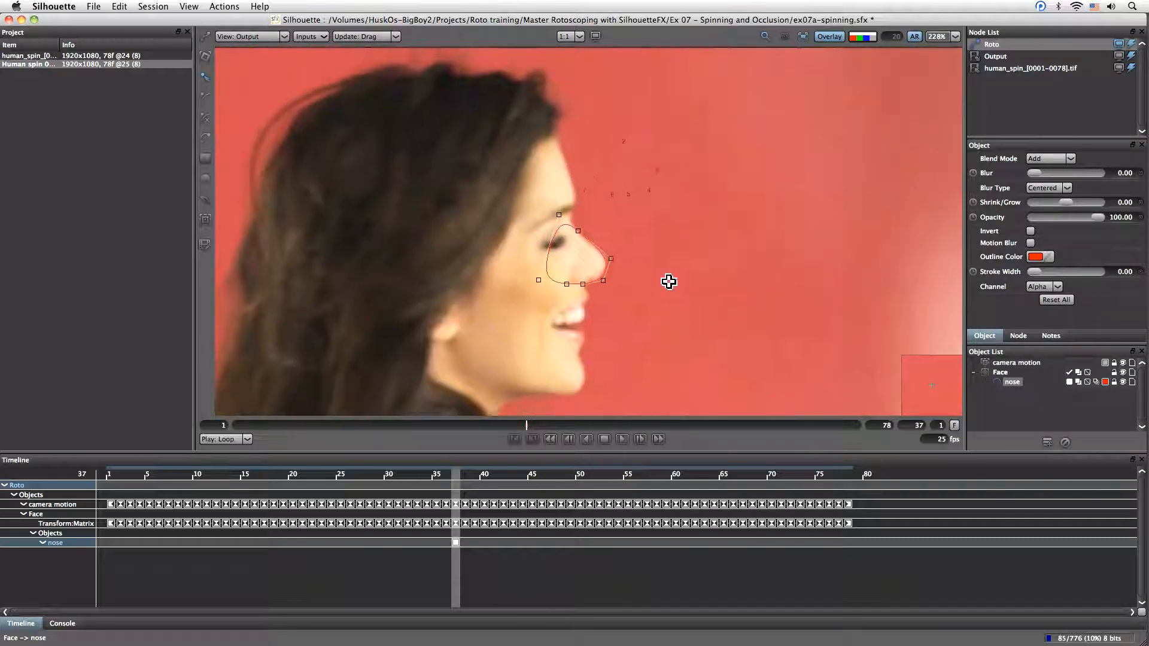
pyautogui.click(408, 479)
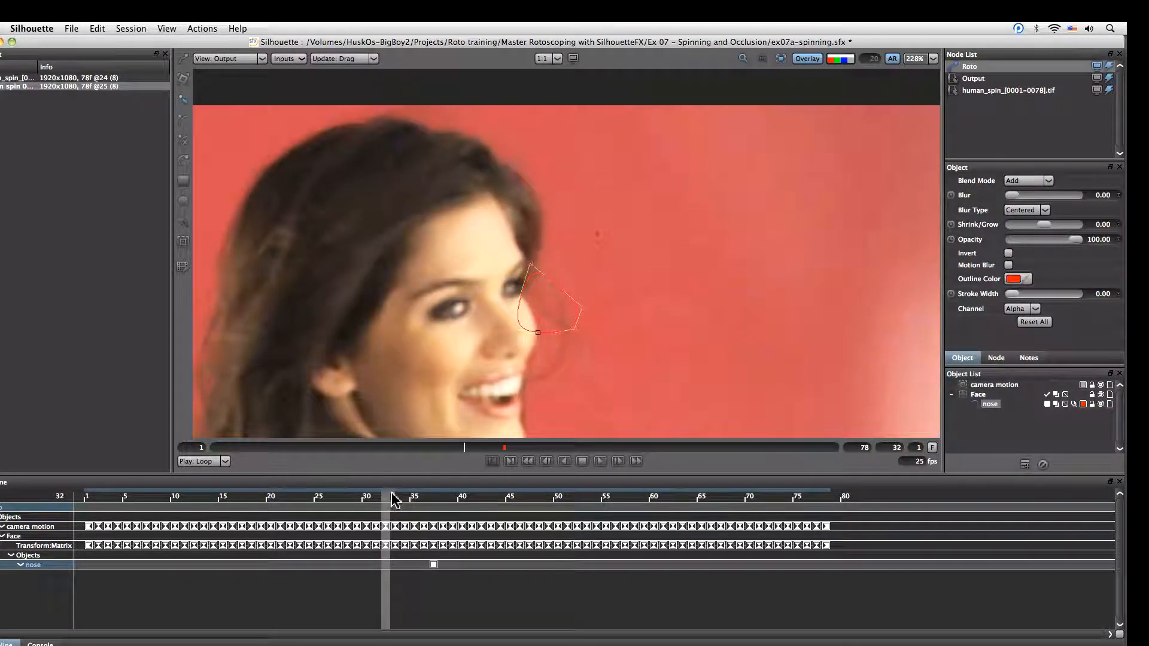
pyautogui.moveTo(530, 264); pyautogui.dragTo(518, 377)
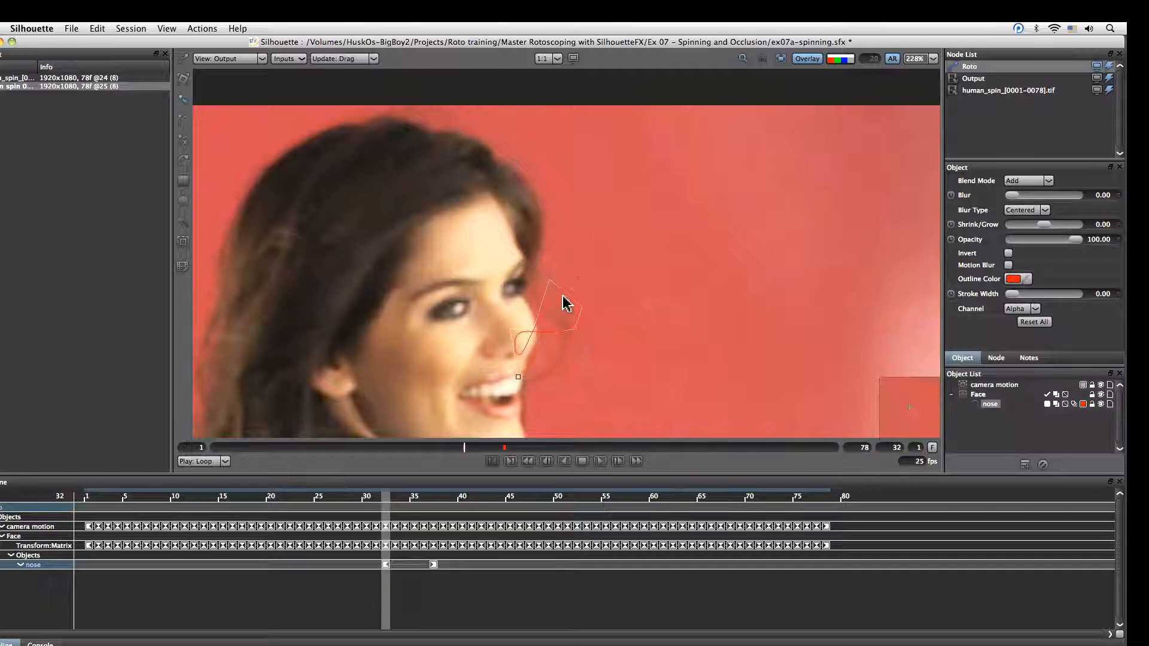
pyautogui.moveTo(579, 308); pyautogui.dragTo(519, 362)
pyautogui.click(520, 333)
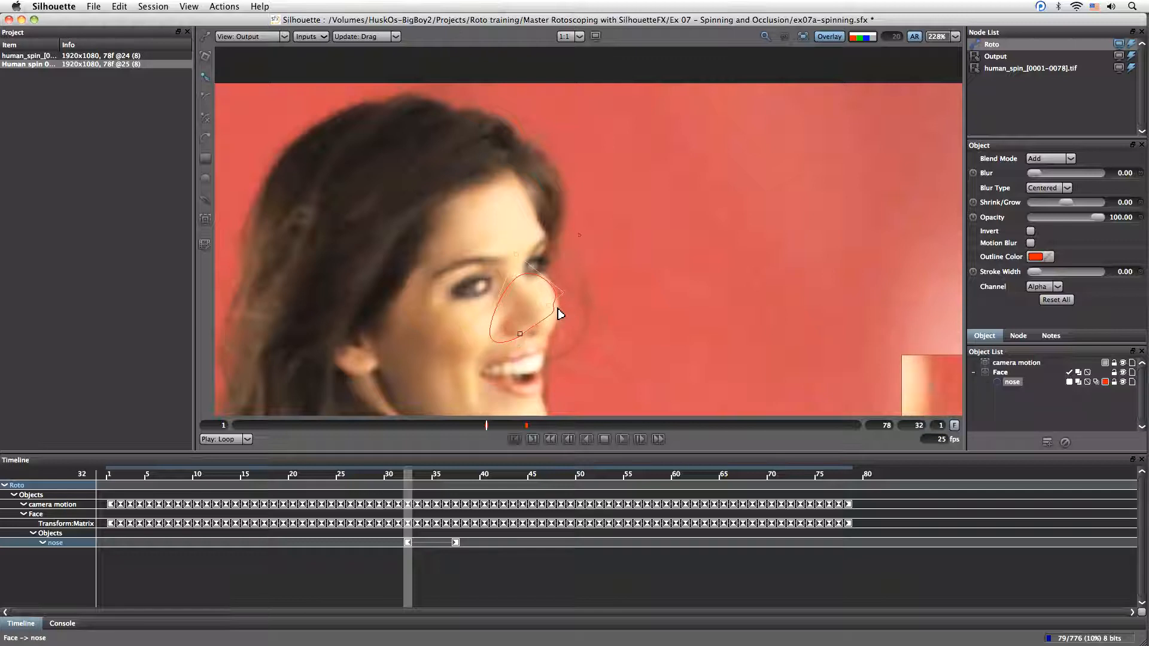
pyautogui.moveTo(551, 312); pyautogui.dragTo(560, 345)
pyautogui.click(551, 319)
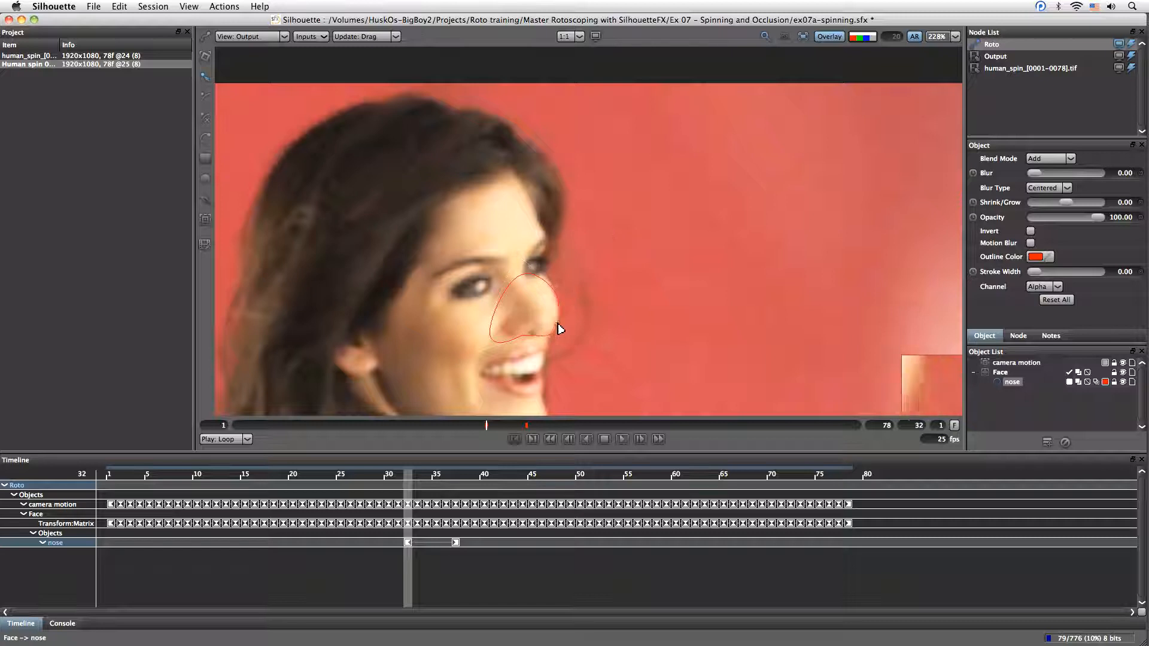
pyautogui.moveTo(560, 293); pyautogui.dragTo(532, 298)
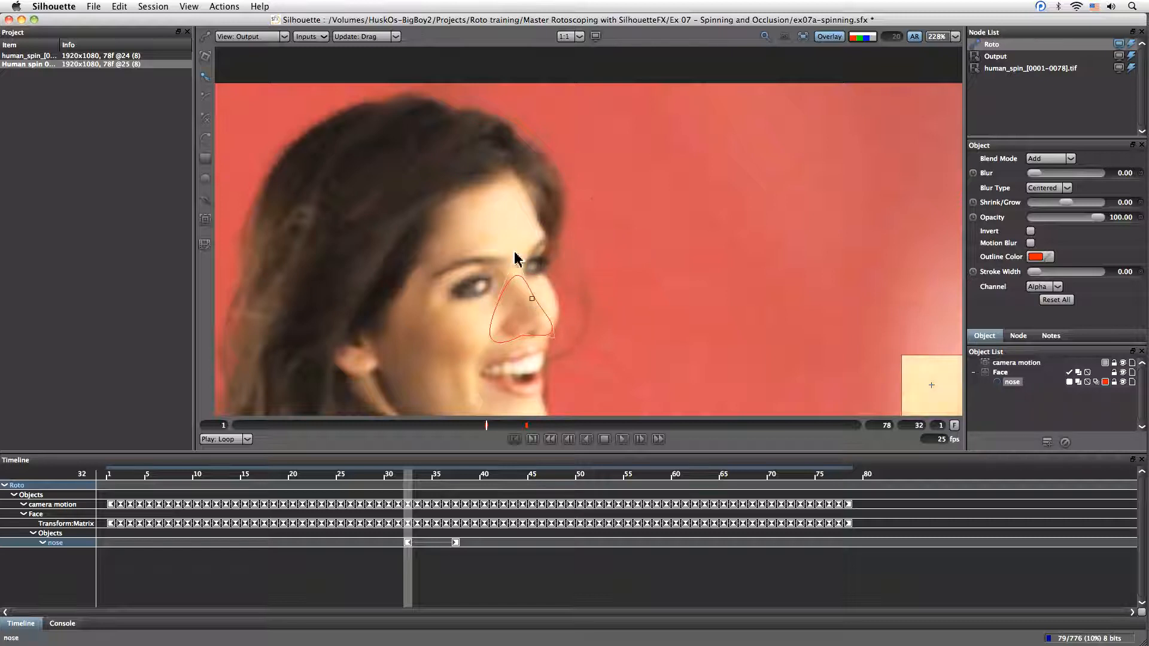
pyautogui.moveTo(479, 350)
pyautogui.mouseDown()
pyautogui.moveTo(488, 329)
pyautogui.moveTo(480, 359)
pyautogui.moveTo(486, 342)
pyautogui.mouseUp()
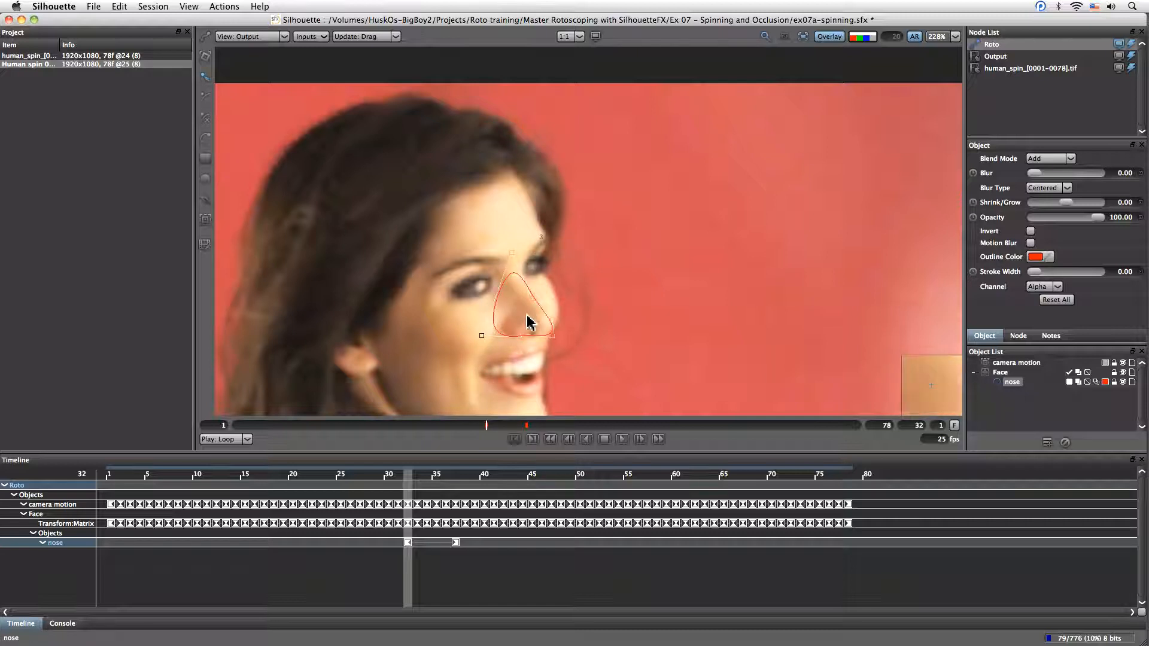
# Step: Compare the nose shape on frames 37 and 32 and delete its keyframe on frame 32
pyautogui.moveTo(412, 479); pyautogui.dragTo(456, 507)
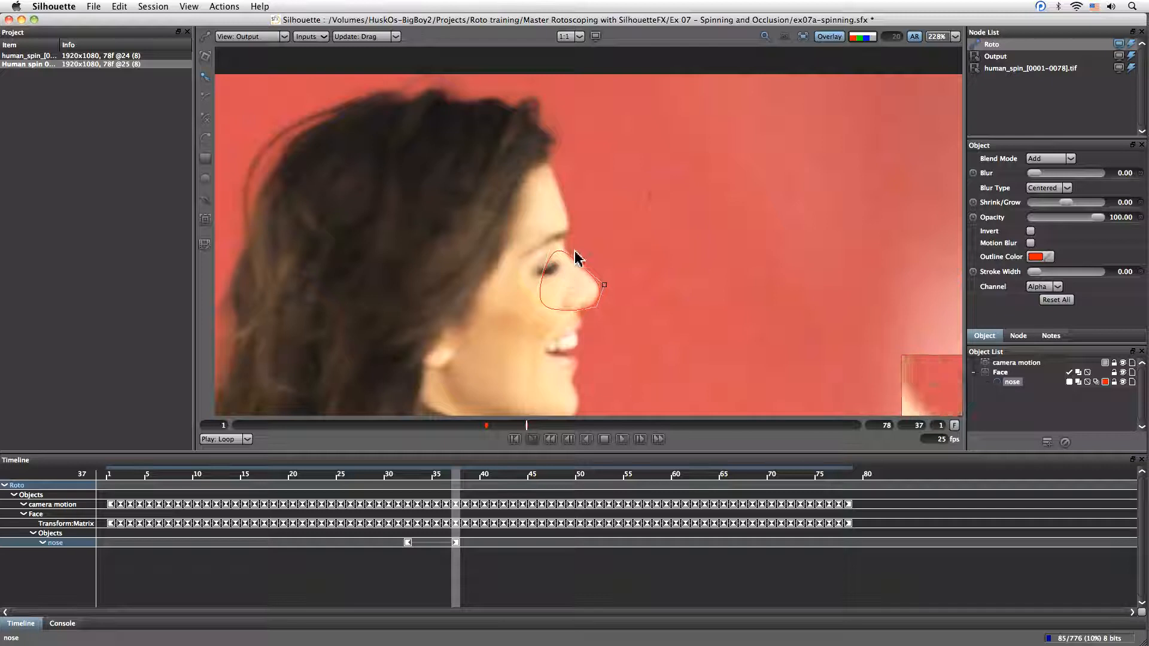
pyautogui.click(410, 482)
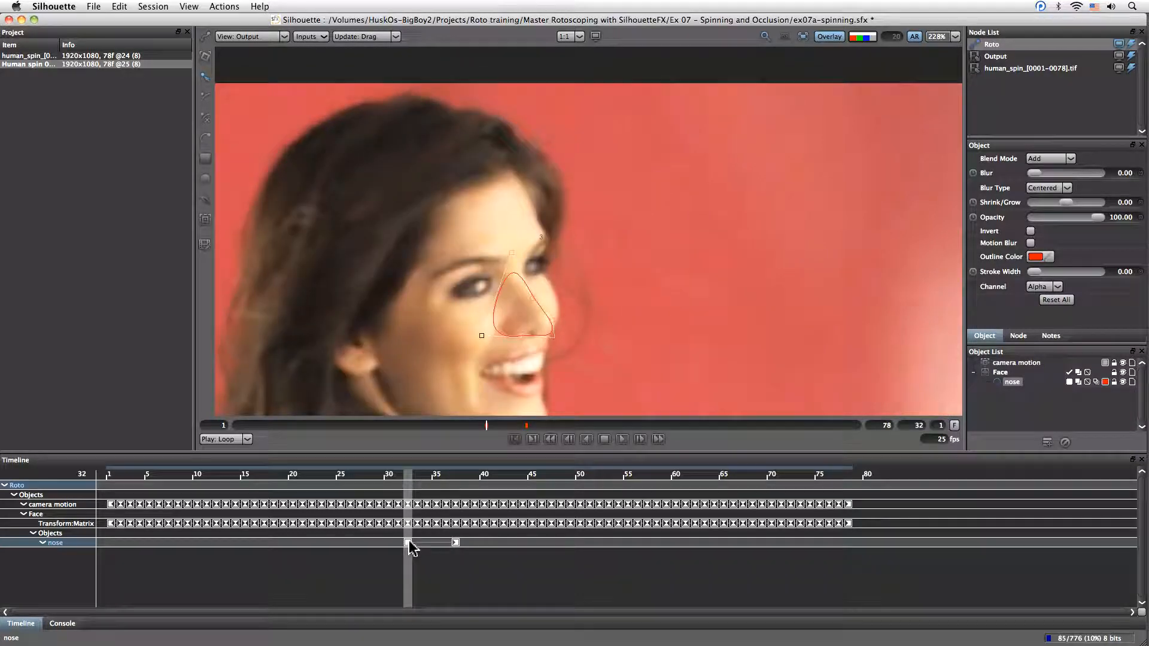
pyautogui.press('Delete')
# Step: Use the Transform tool to move the whole nose shape onto the nose on frame 32 and corner-pin it narrower
pyautogui.press('t')
pyautogui.click(595, 295)
pyautogui.click(588, 297)
pyautogui.moveTo(604, 298); pyautogui.dragTo(554, 323)
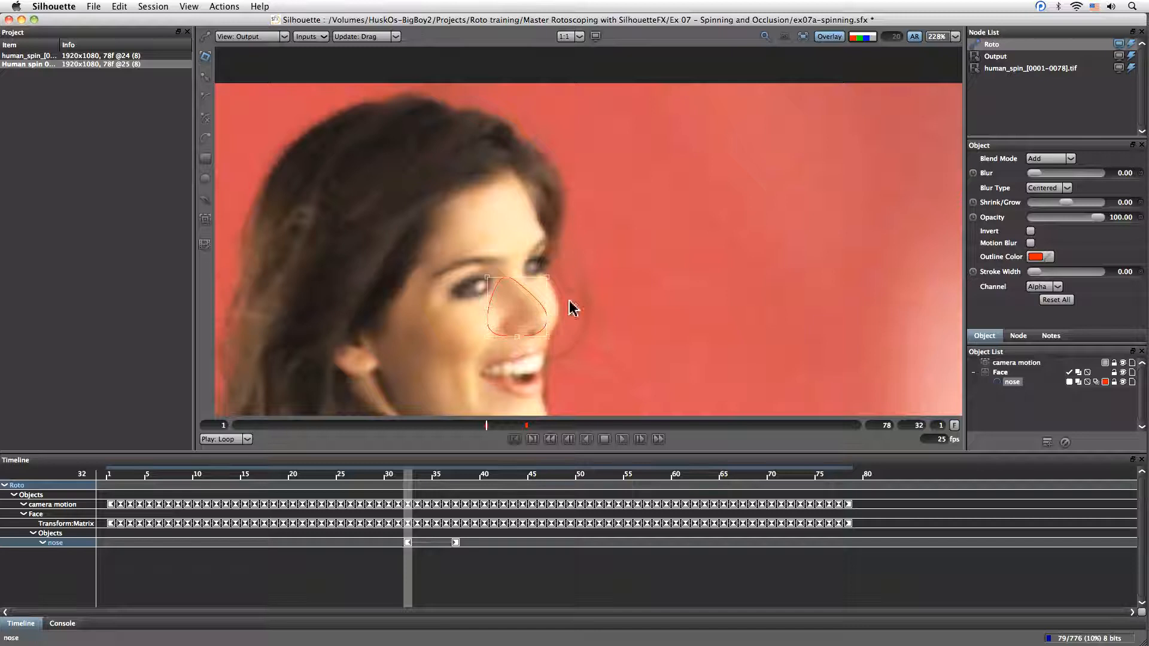
pyautogui.moveTo(488, 277); pyautogui.dragTo(502, 273)
pyautogui.moveTo(489, 334); pyautogui.dragTo(500, 330)
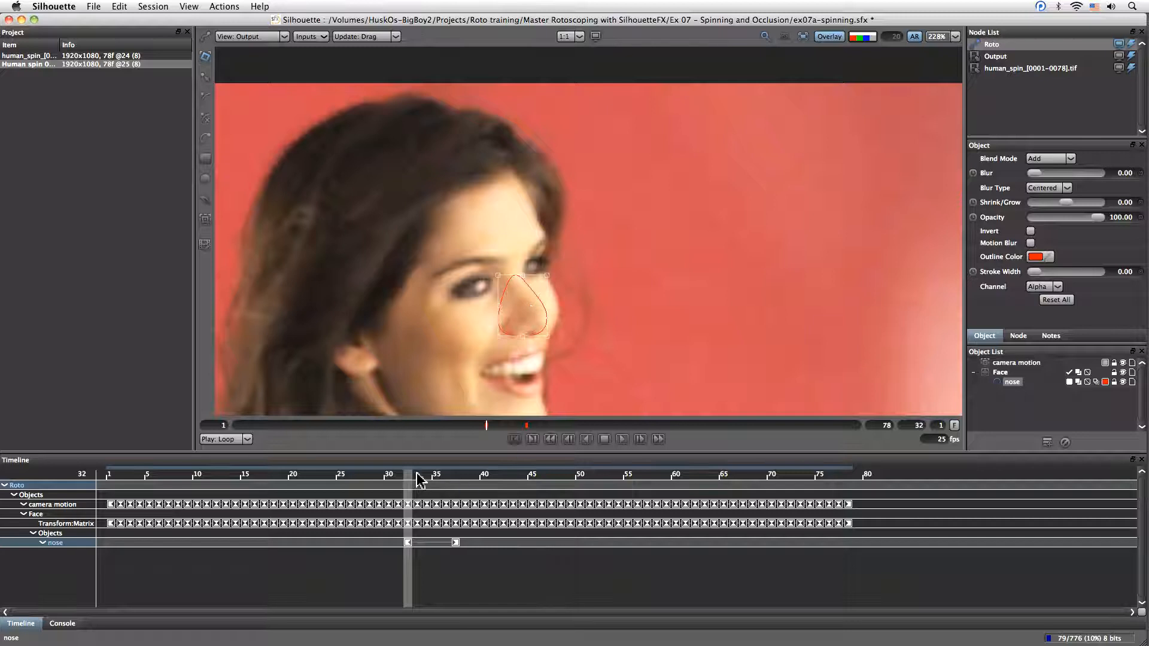
# Step: Advance through the in-between frames and keyframe the nose shape to follow the nose on frames 34 and 36
pyautogui.moveTo(411, 486)
pyautogui.mouseDown()
pyautogui.moveTo(450, 486)
pyautogui.moveTo(429, 490)
pyautogui.mouseUp()
pyautogui.press('Right')
pyautogui.press('Right')
pyautogui.press('Right')
pyautogui.press('Right')
pyautogui.press('Right')
pyautogui.press('Right')
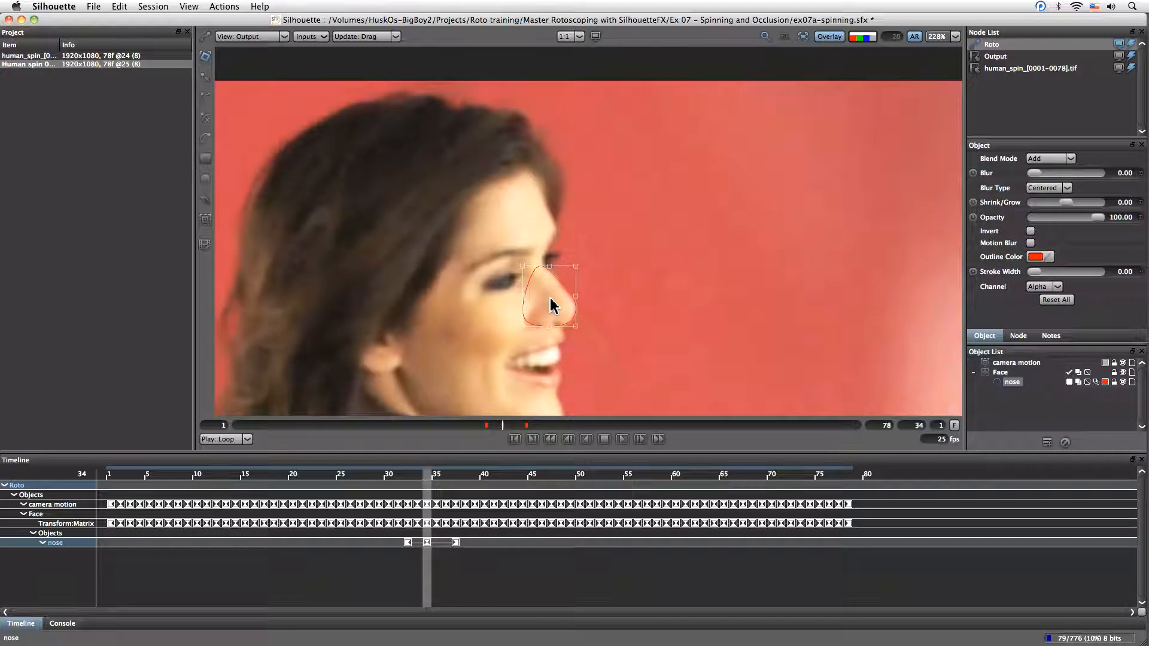
# Step: Keyframe the nose shape's opacity to 0 on frame 32 and 100 on frame 33, and check the switch between them
pyautogui.moveTo(436, 478); pyautogui.dragTo(410, 487)
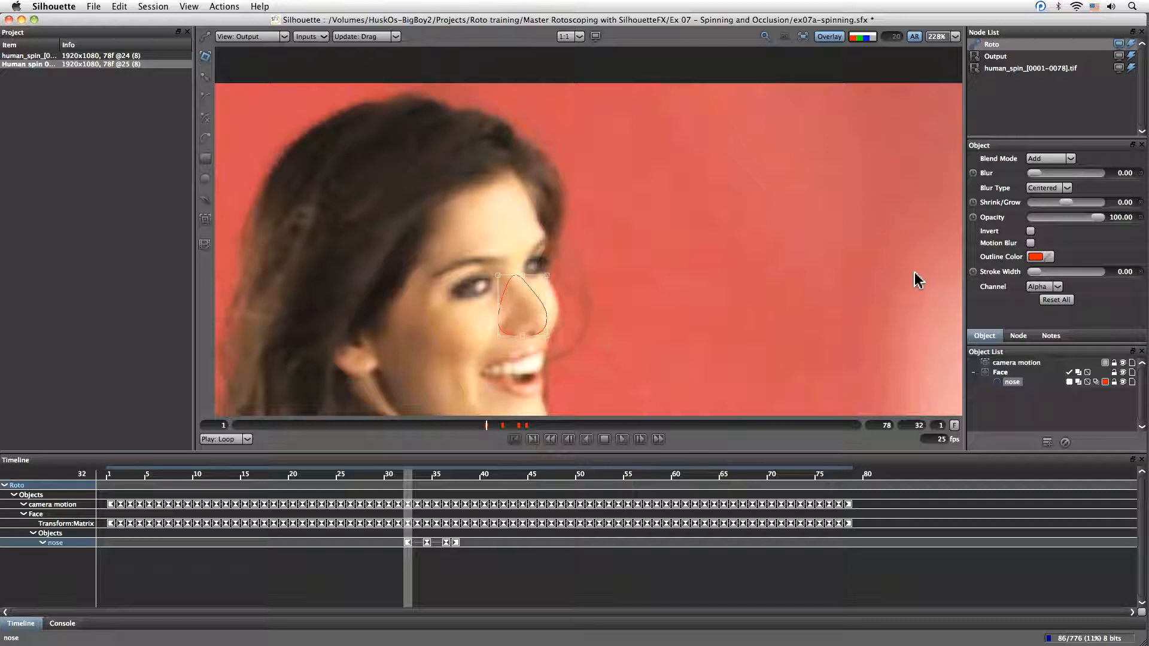
pyautogui.click(1069, 382)
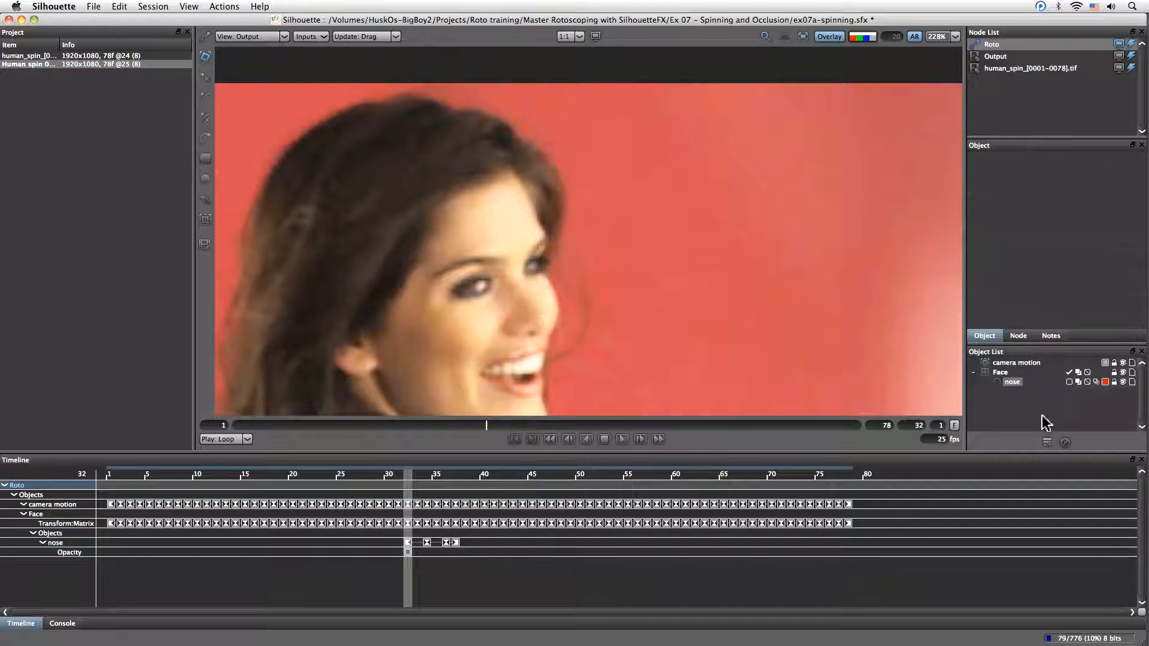
pyautogui.moveTo(408, 477); pyautogui.dragTo(417, 477)
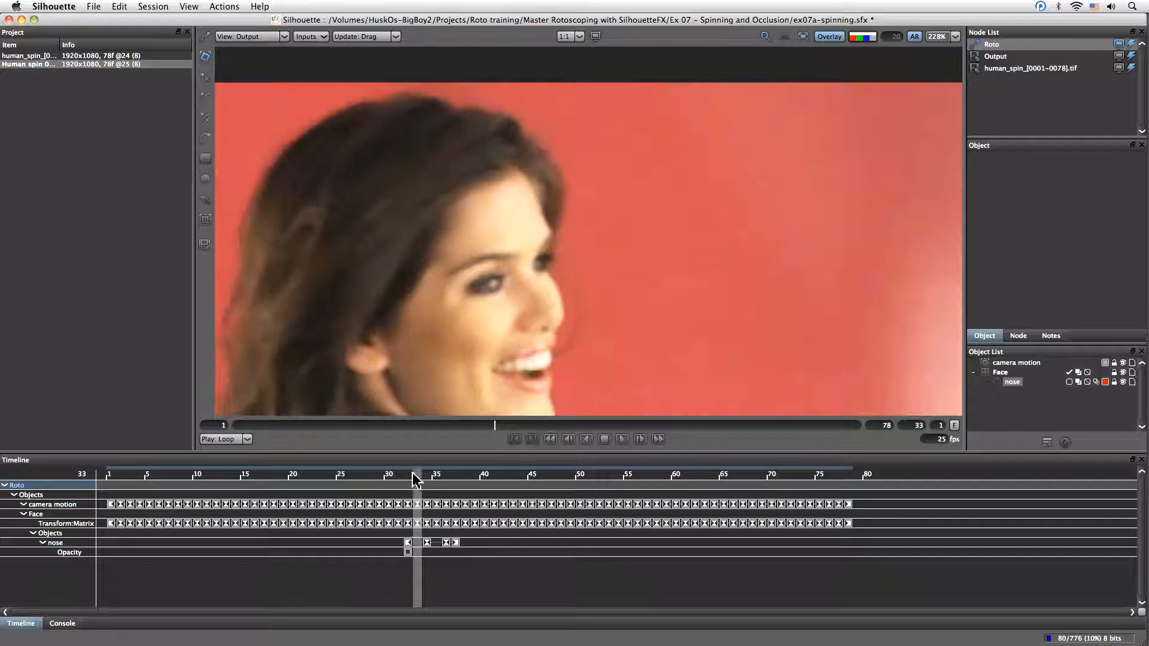
pyautogui.click(1069, 382)
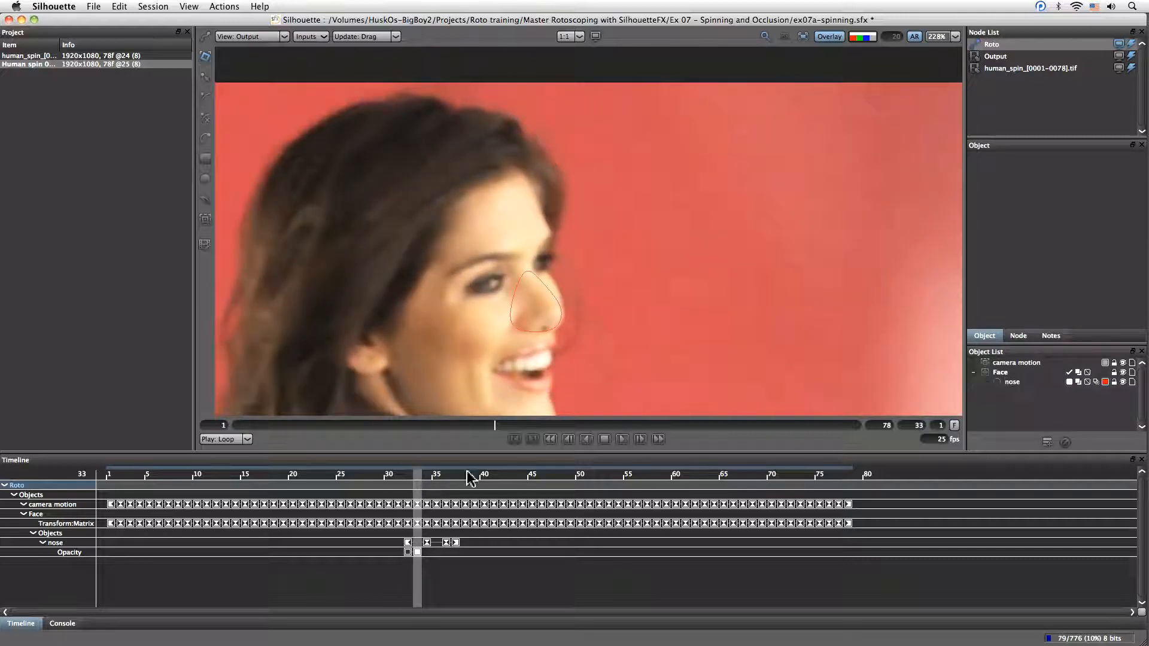
pyautogui.click(407, 479)
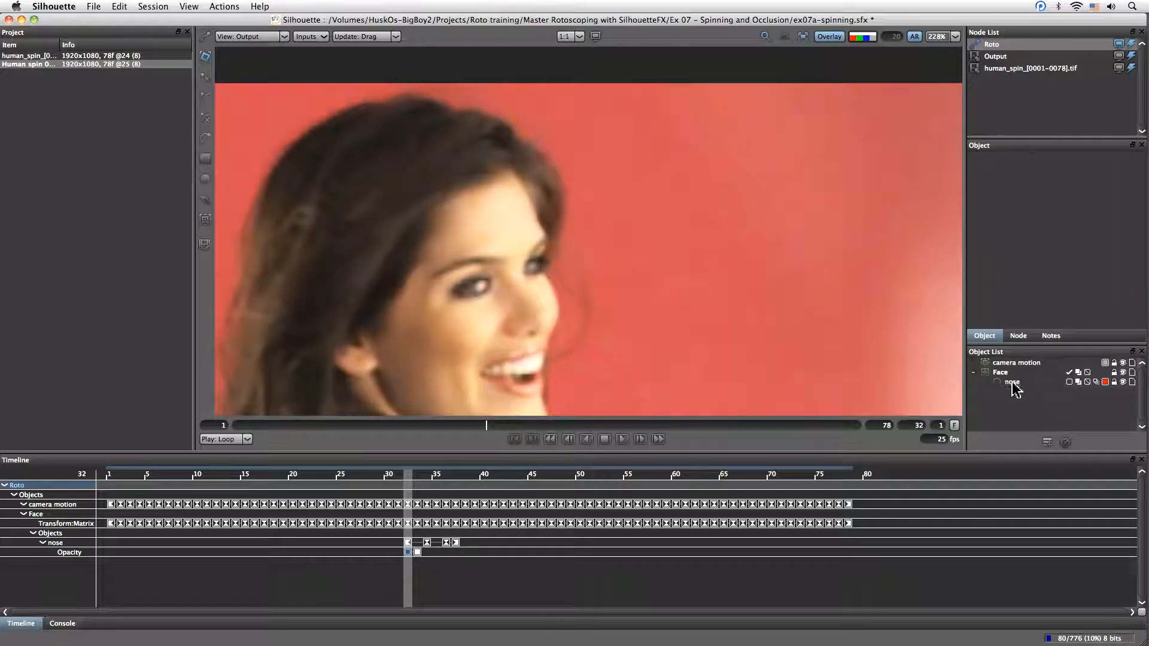
pyautogui.click(1013, 383)
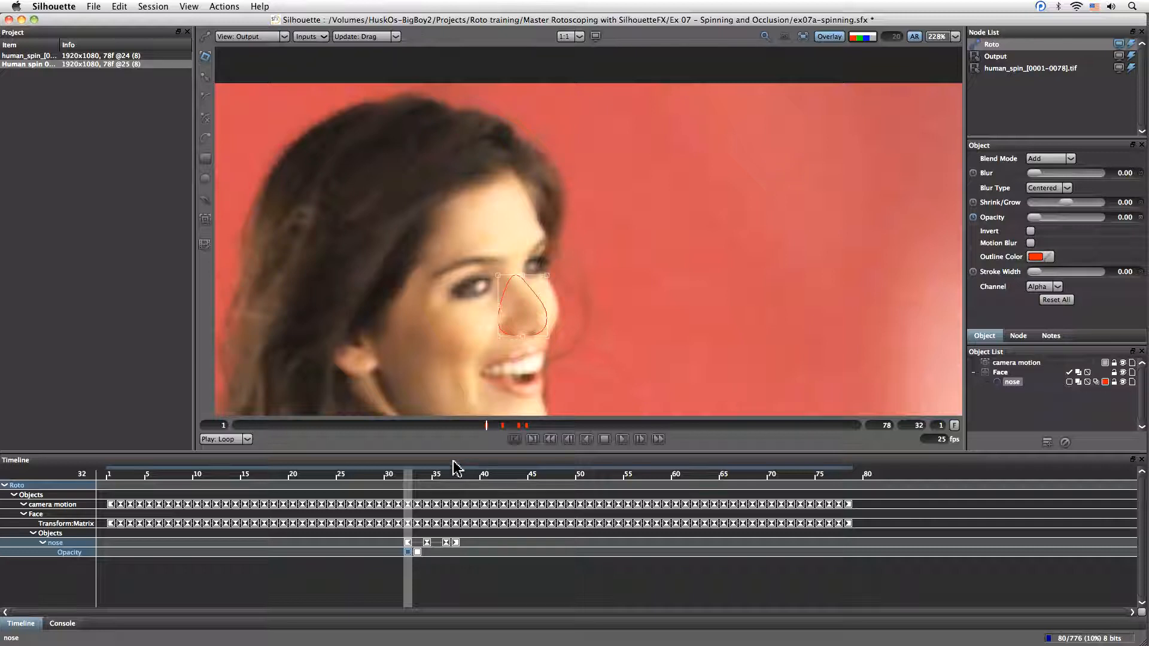
pyautogui.click(656, 440)
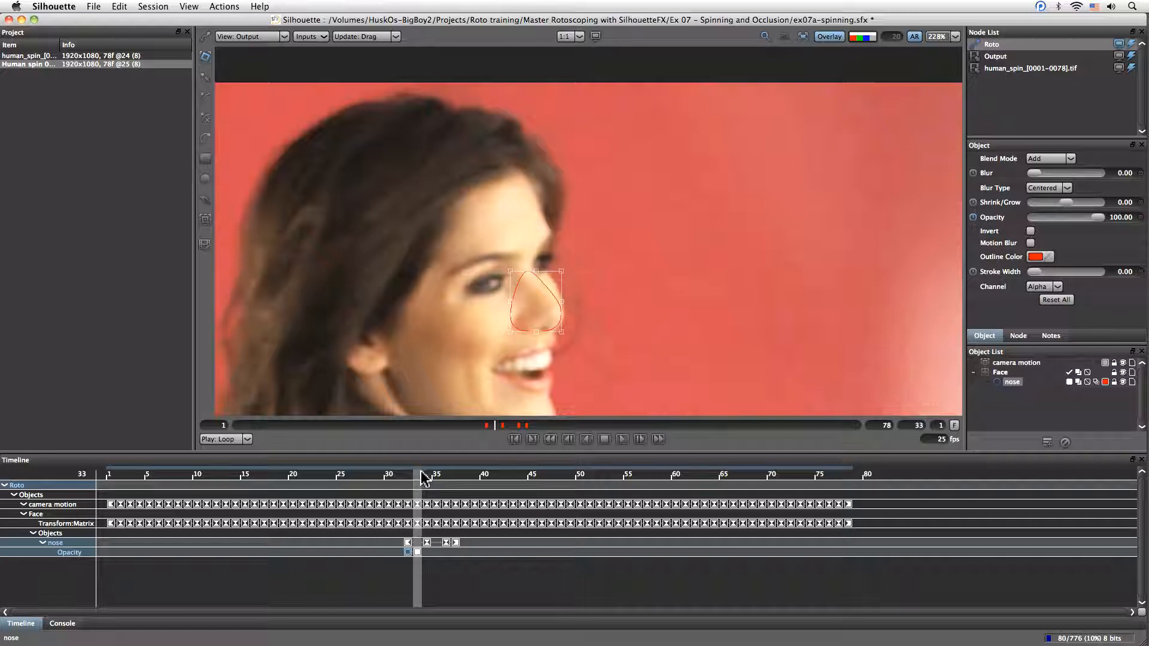
# Step: Move the nose shape onto the nose on frame 39 and corner-pin its inner side to fit
pyautogui.moveTo(412, 481); pyautogui.dragTo(476, 481)
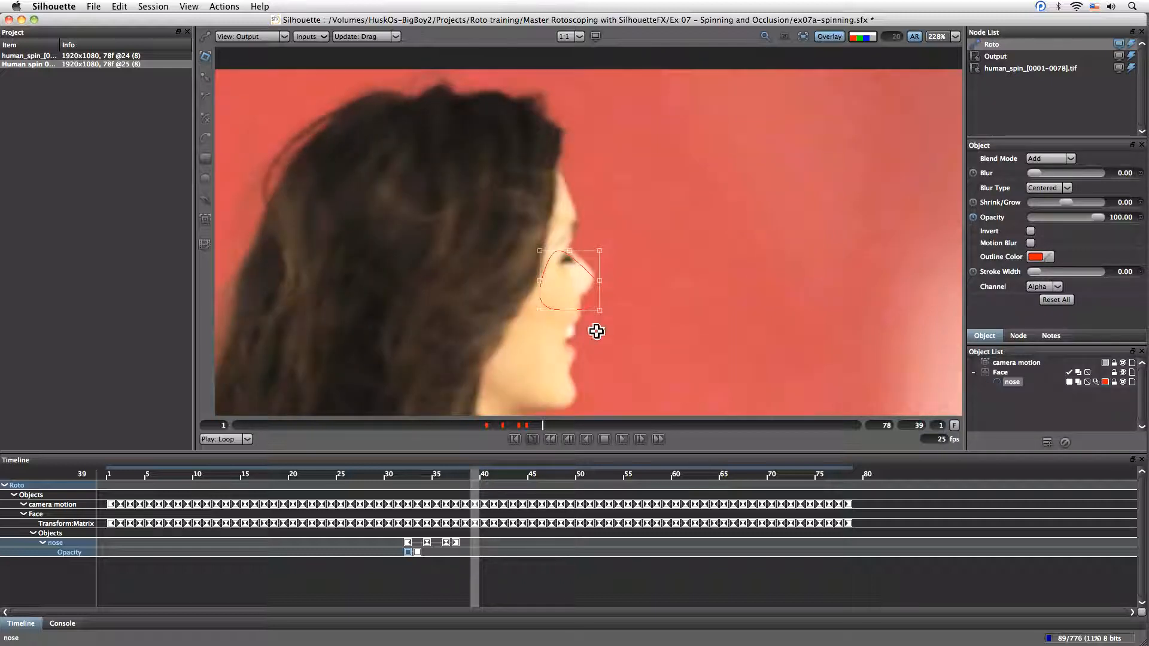
pyautogui.click(592, 296)
pyautogui.moveTo(594, 309); pyautogui.dragTo(592, 293)
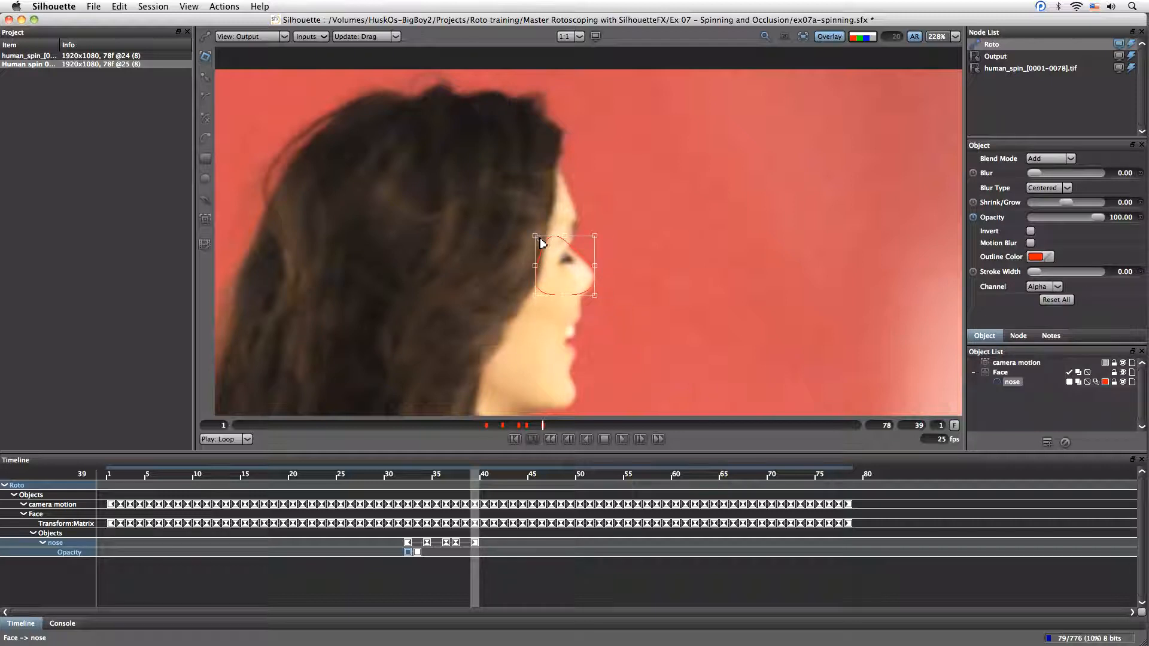
pyautogui.moveTo(537, 237); pyautogui.dragTo(550, 297)
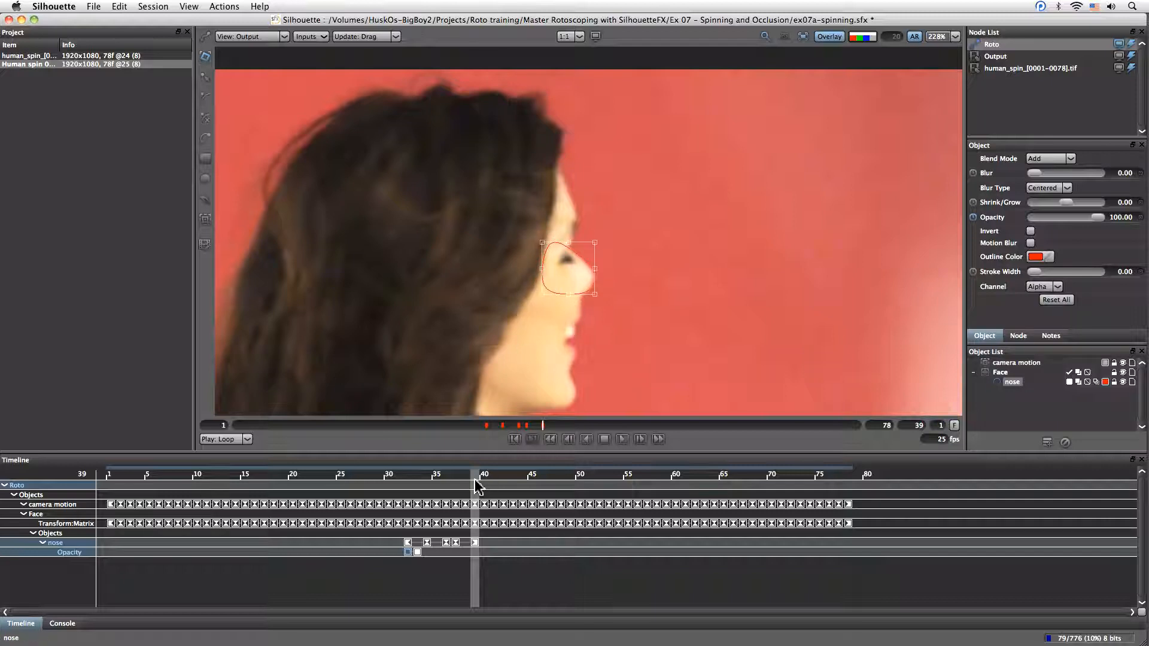
# Step: Step back and forth through frames 37 to 40 to check how the nose shape follows the nose
pyautogui.click(531, 424)
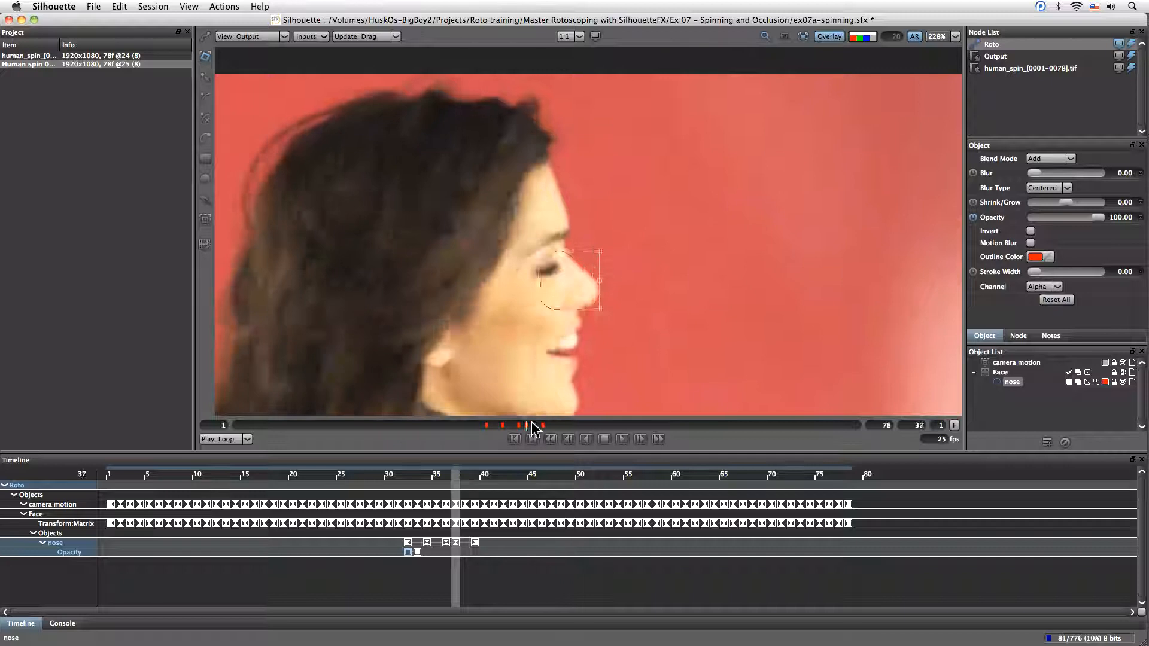
pyautogui.press('Right')
pyautogui.press('Right')
pyautogui.press('Right')
pyautogui.press('Left')
pyautogui.press('Left')
pyautogui.press('Left')
pyautogui.press('Right')
pyautogui.press('Right')
pyautogui.press('Right')
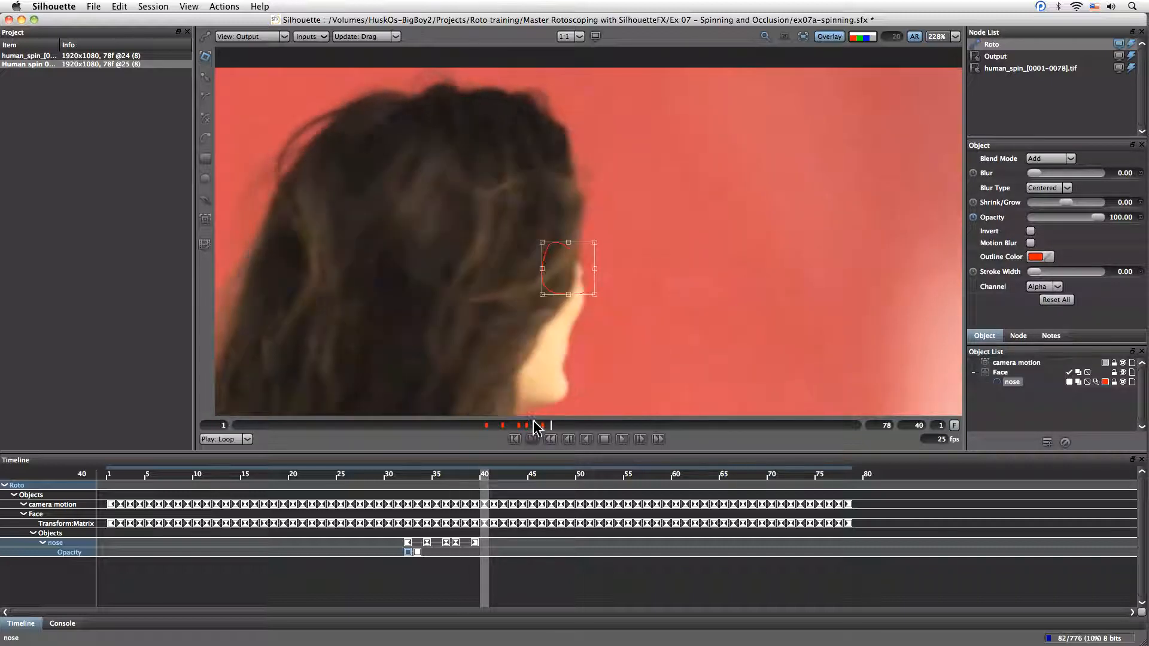
# Step: Keyframe the nose shape's opacity to 0 on frame 40 and compare it with frame 39
pyautogui.click(1070, 382)
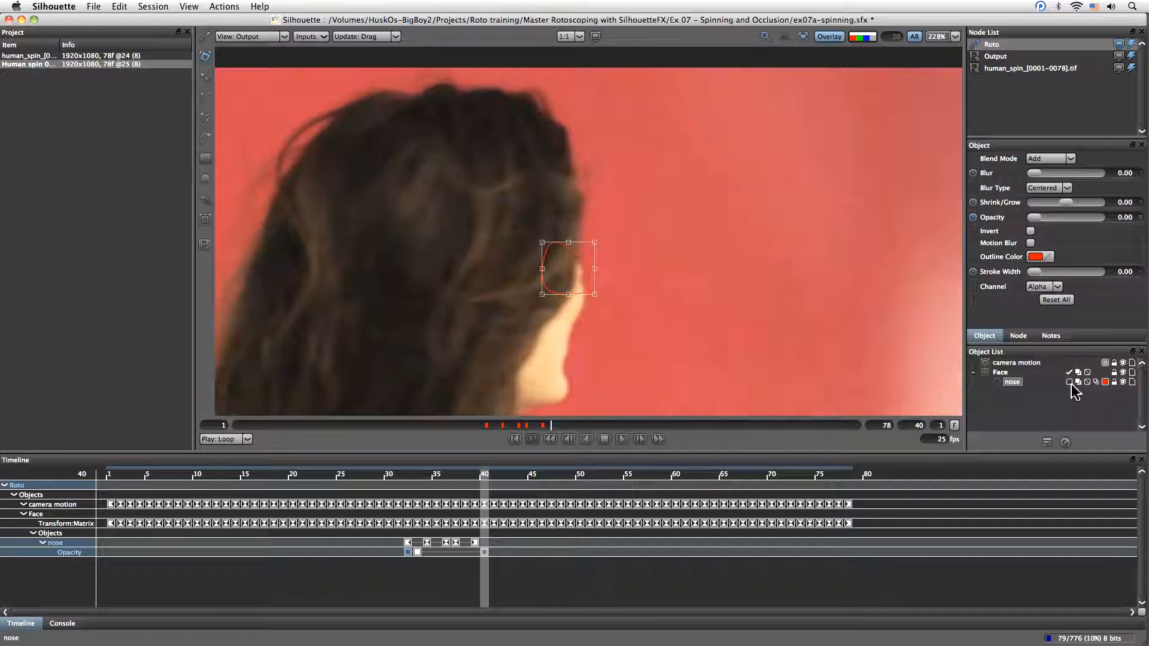
pyautogui.press('Left')
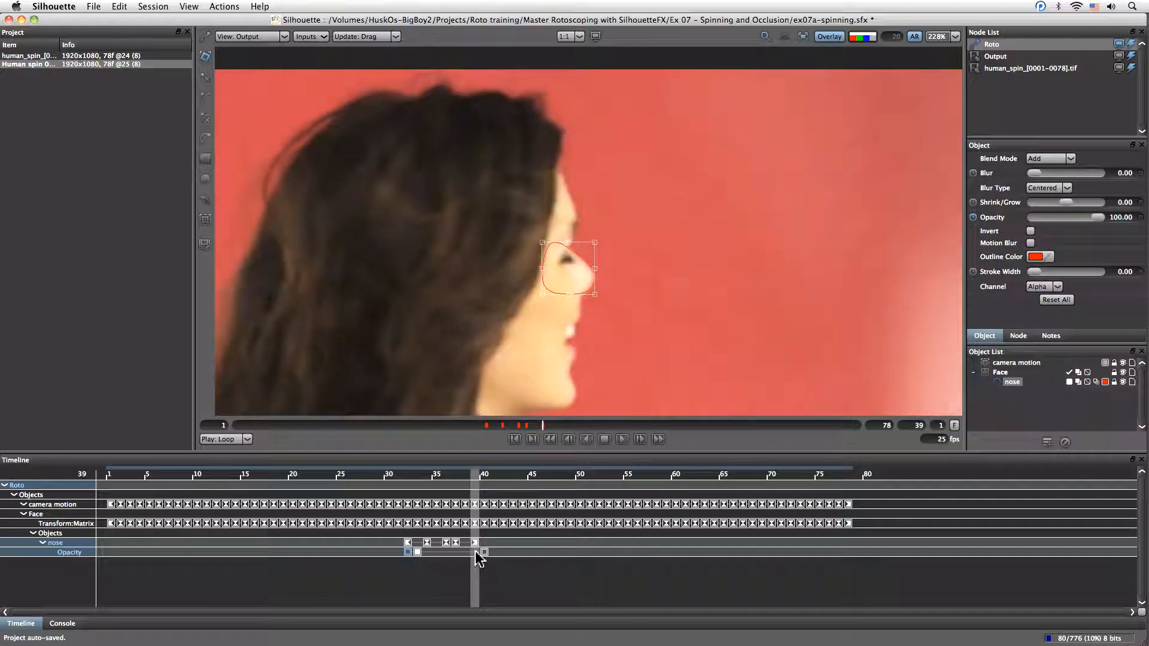
pyautogui.press('Right')
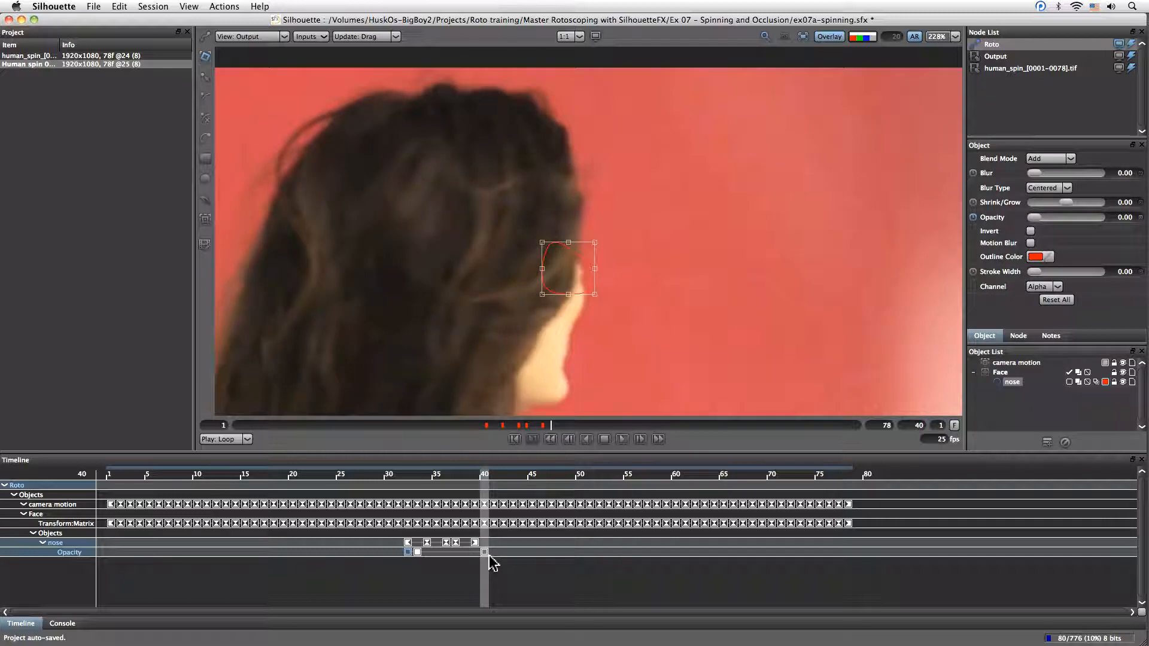
# Step: Play past frame 40 and step around frame 52 to find where the nose reappears
pyautogui.press('space')
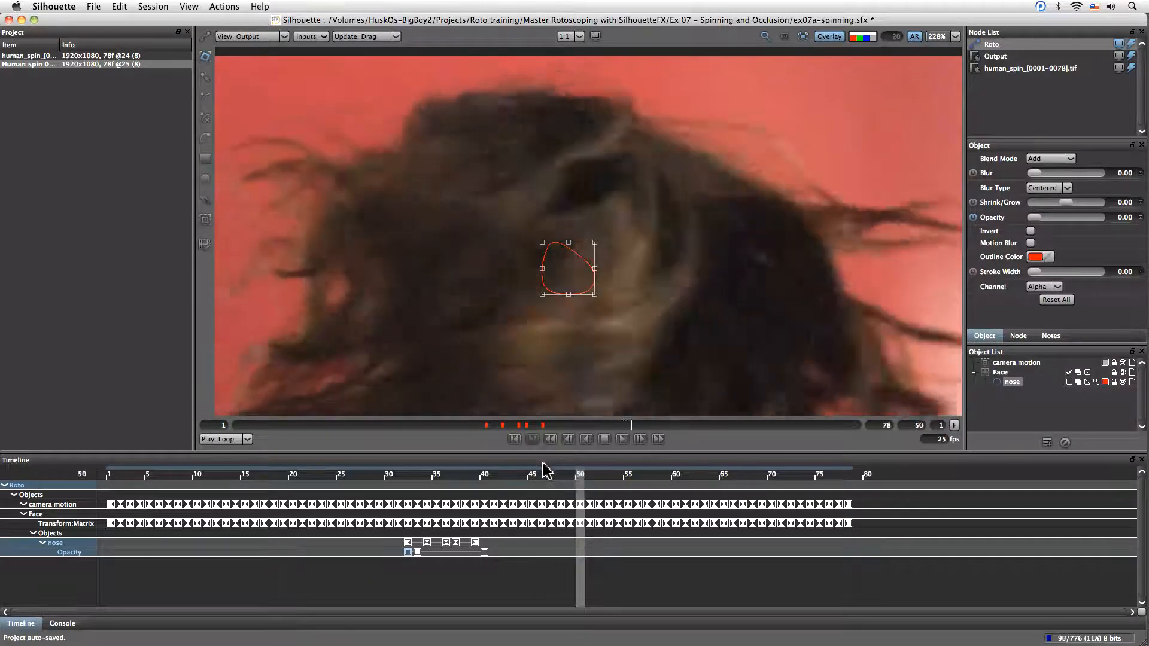
pyautogui.press('Right')
pyautogui.press('Right')
pyautogui.press('Right')
pyautogui.press('Right')
pyautogui.press('Left')
pyautogui.press('Left')
pyautogui.press('Left')
pyautogui.press('Left')
pyautogui.press('Right')
pyautogui.press('Right')
pyautogui.press('Left')
pyautogui.press('Right')
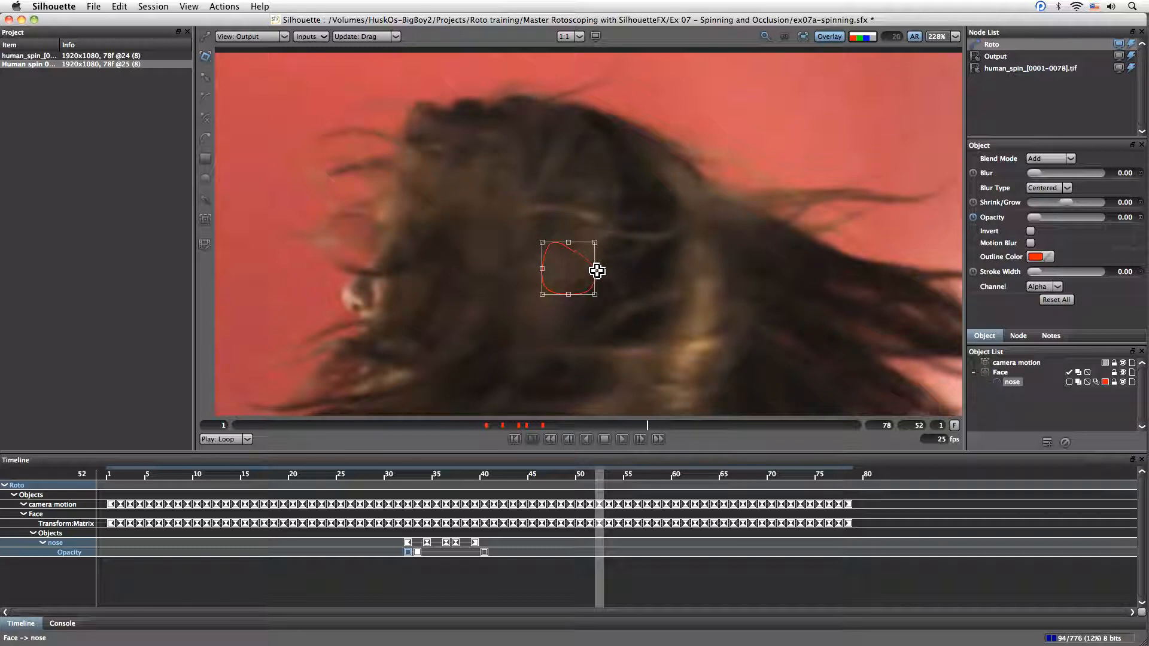
# Step: On frame 52, move the nose shape onto the nose, flip it horizontally to fit, and keyframe its opacity to 100
pyautogui.moveTo(593, 270); pyautogui.dragTo(501, 306)
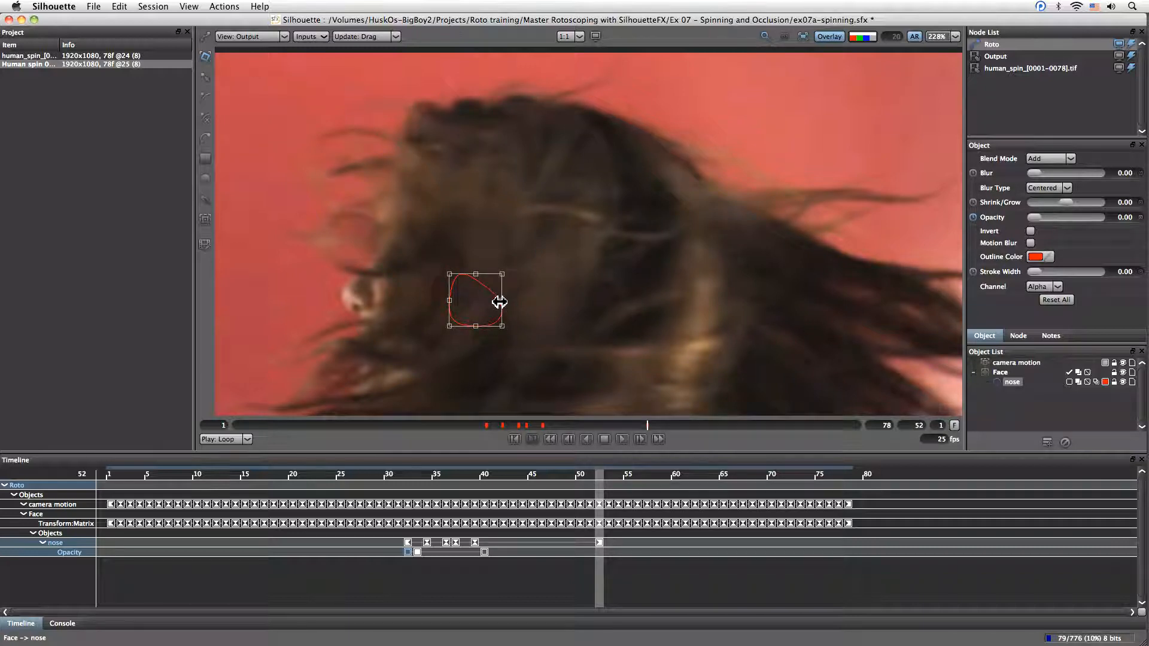
pyautogui.moveTo(500, 301); pyautogui.dragTo(362, 282)
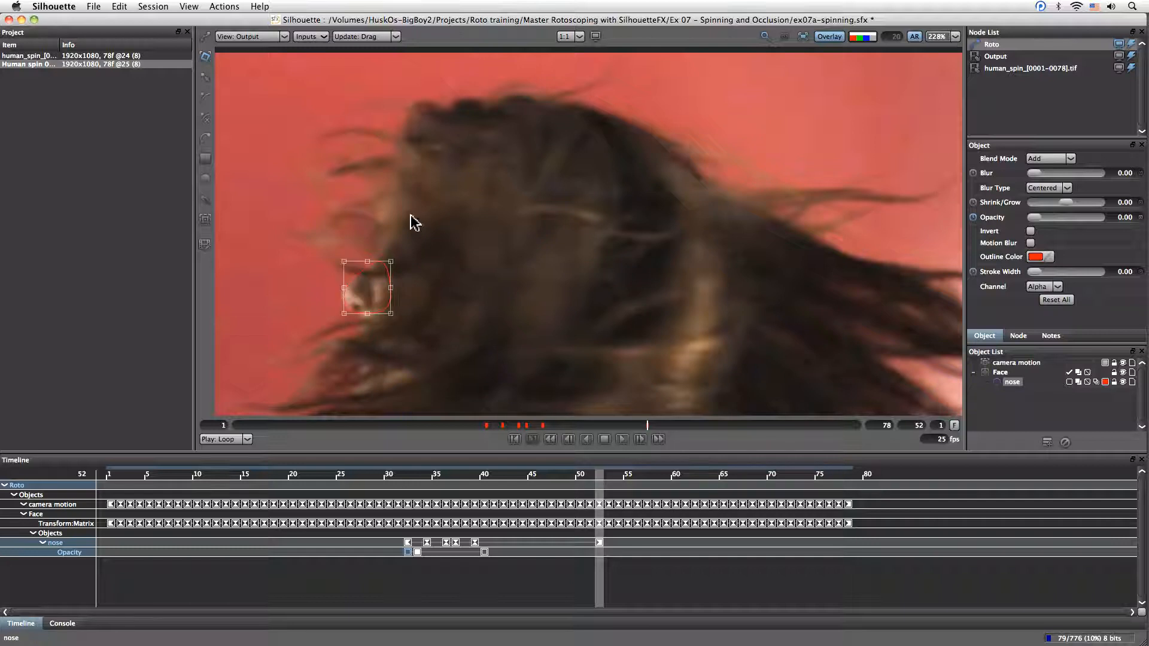
pyautogui.click(349, 271)
pyautogui.click(1011, 382)
pyautogui.click(1069, 382)
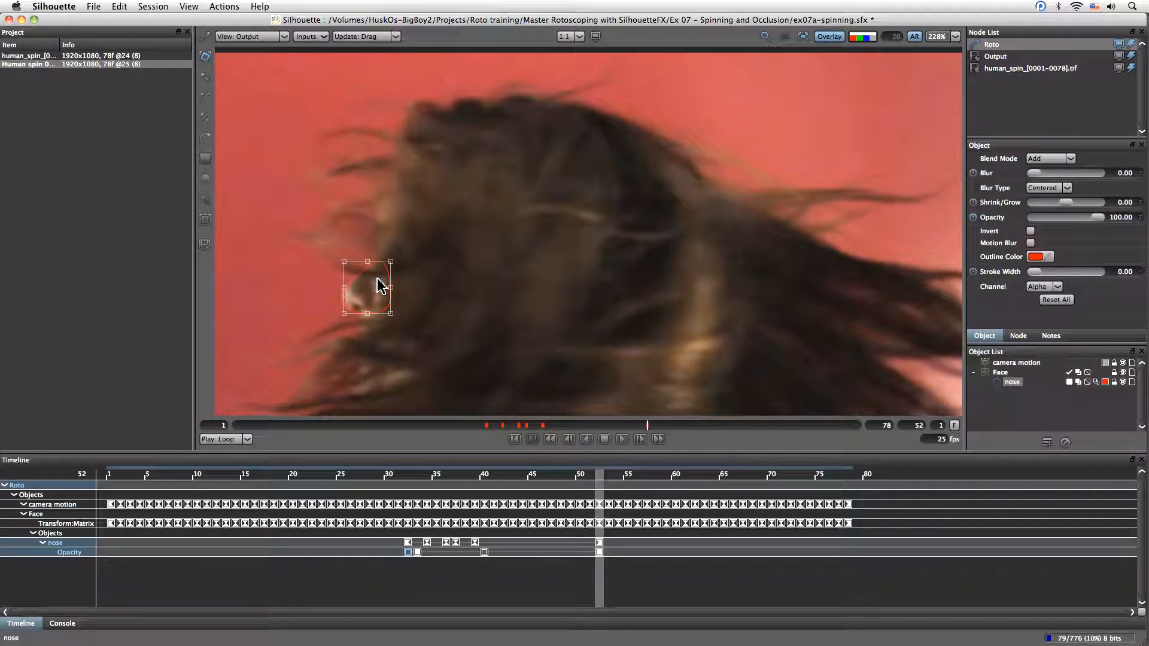
pyautogui.click(352, 270)
pyautogui.moveTo(358, 279); pyautogui.dragTo(358, 286)
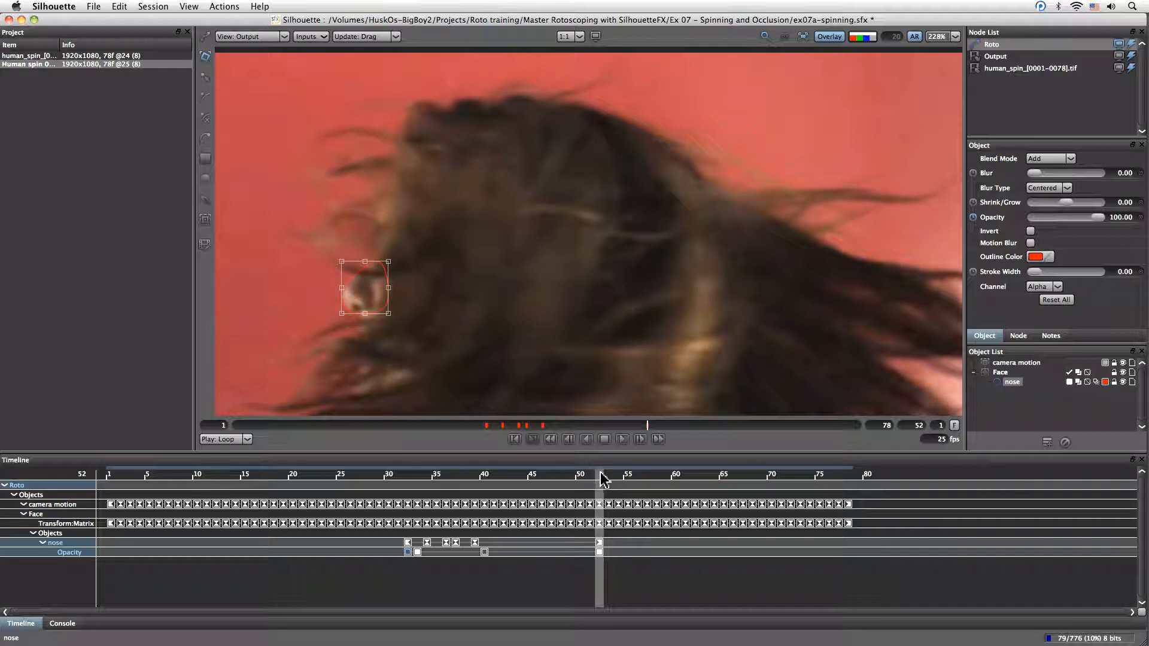
# Step: Check the hidden stretch around frame 44, and refit the nose shape to the nose on frame 57
pyautogui.moveTo(602, 479); pyautogui.dragTo(523, 489)
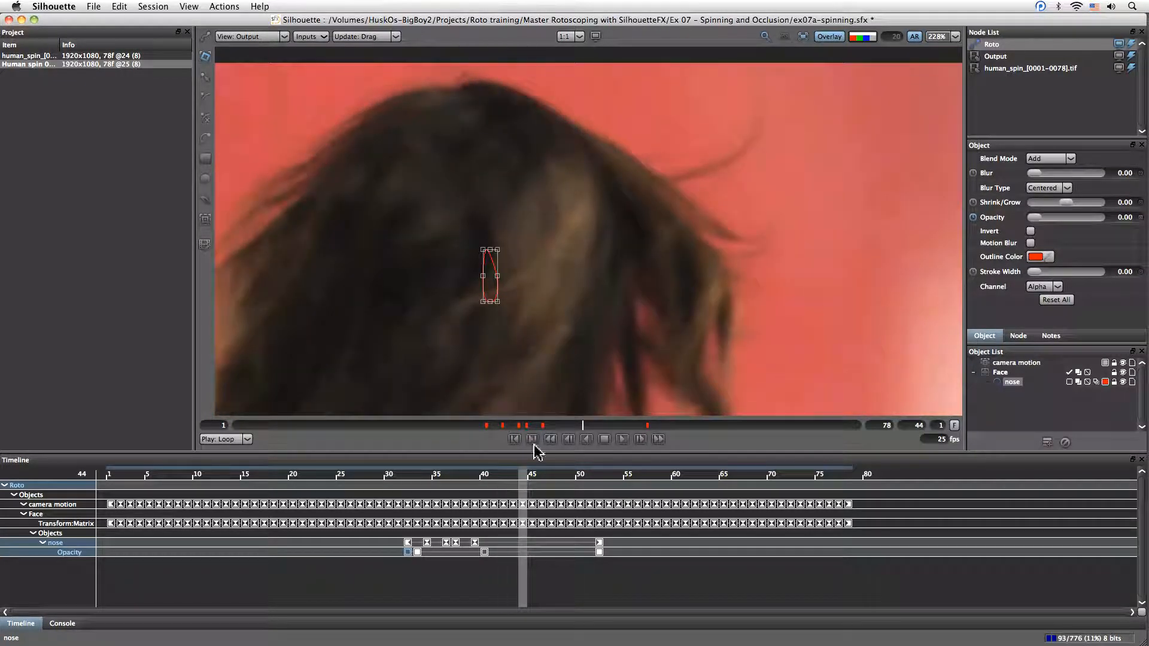
pyautogui.click(532, 439)
pyautogui.moveTo(605, 482); pyautogui.dragTo(645, 480)
pyautogui.moveTo(361, 280); pyautogui.dragTo(361, 300)
pyautogui.moveTo(392, 336); pyautogui.dragTo(389, 340)
pyautogui.moveTo(341, 306); pyautogui.dragTo(338, 306)
# Step: Refit the nose shape on frame 62 and keyframe its opacity to 0 on frame 63
pyautogui.moveTo(603, 480); pyautogui.dragTo(694, 479)
pyautogui.moveTo(353, 300); pyautogui.dragTo(336, 353)
pyautogui.moveTo(383, 353); pyautogui.dragTo(388, 353)
pyautogui.moveTo(691, 480)
pyautogui.mouseDown()
pyautogui.moveTo(643, 480)
pyautogui.moveTo(701, 483)
pyautogui.mouseUp()
pyautogui.click(1070, 383)
# Step: Show the alpha overlay with the shape outlines hidden, and review the nose matte from frame 54 back to 35
pyautogui.moveTo(705, 477); pyautogui.dragTo(616, 489)
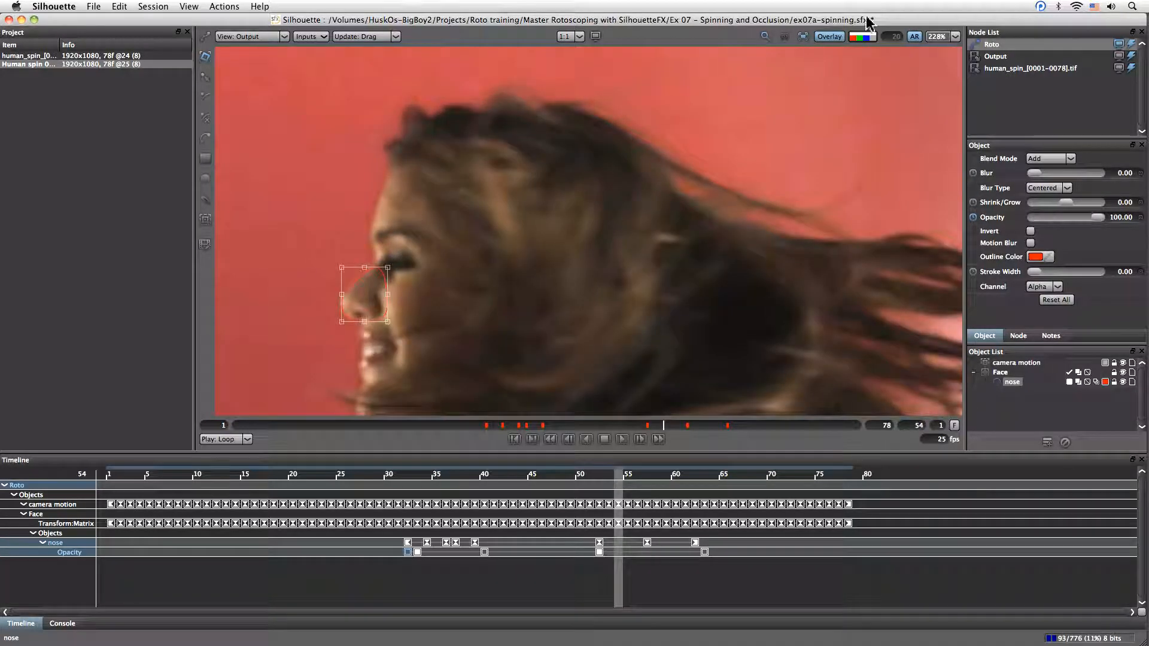
pyautogui.click(870, 40)
pyautogui.click(821, 39)
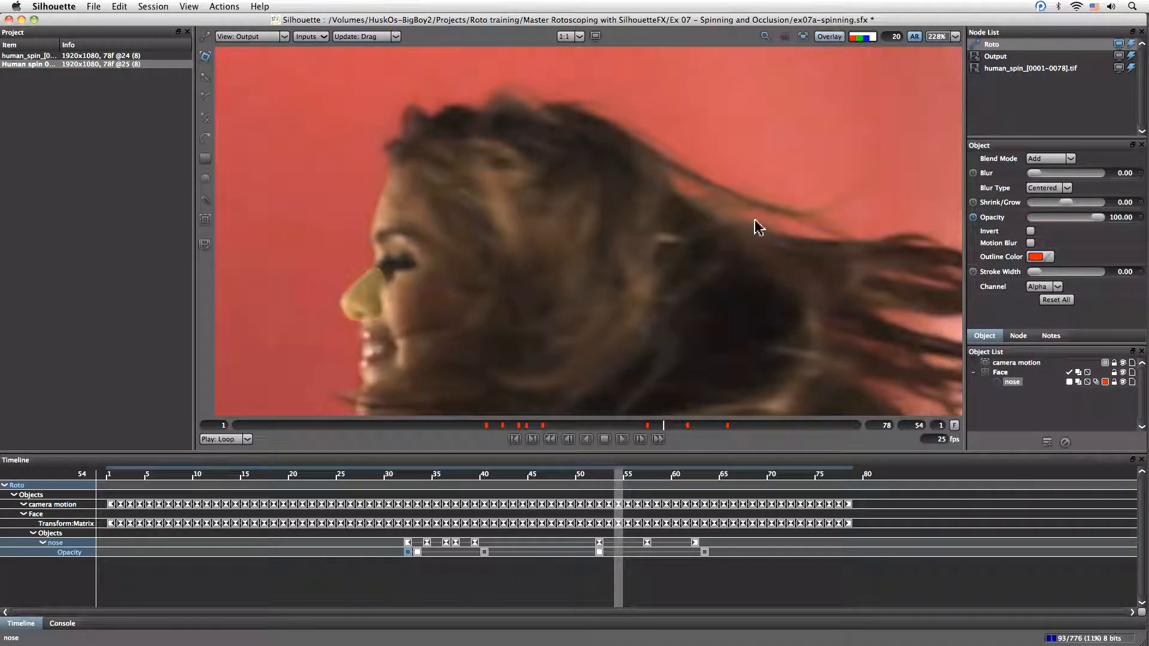
pyautogui.moveTo(618, 480); pyautogui.dragTo(432, 487)
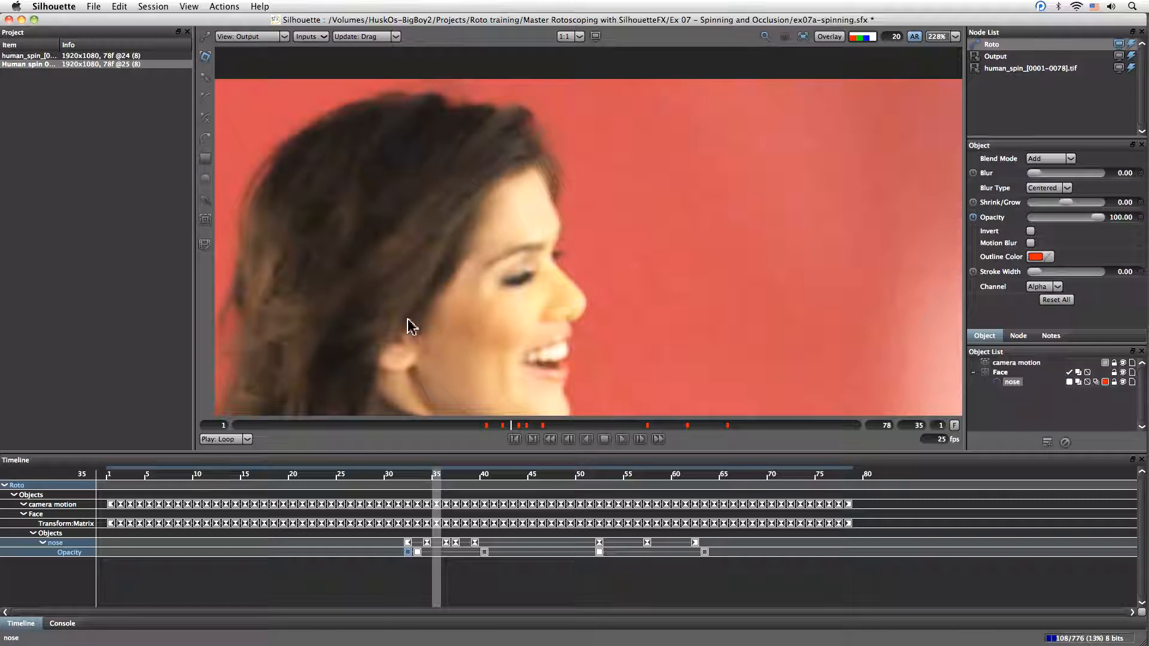
# Step: Change the alpha overlay color to pink in the Viewer preferences so the matte stands out from the skin
pyautogui.click(71, 6)
pyautogui.click(90, 41)
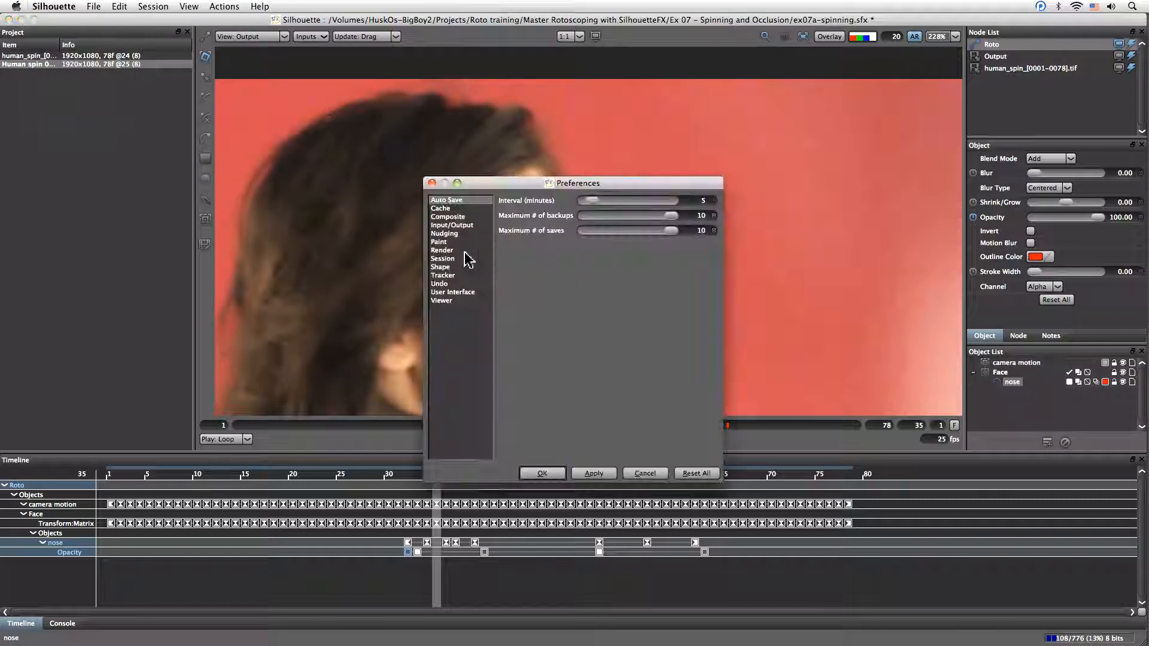
pyautogui.click(465, 301)
pyautogui.click(580, 201)
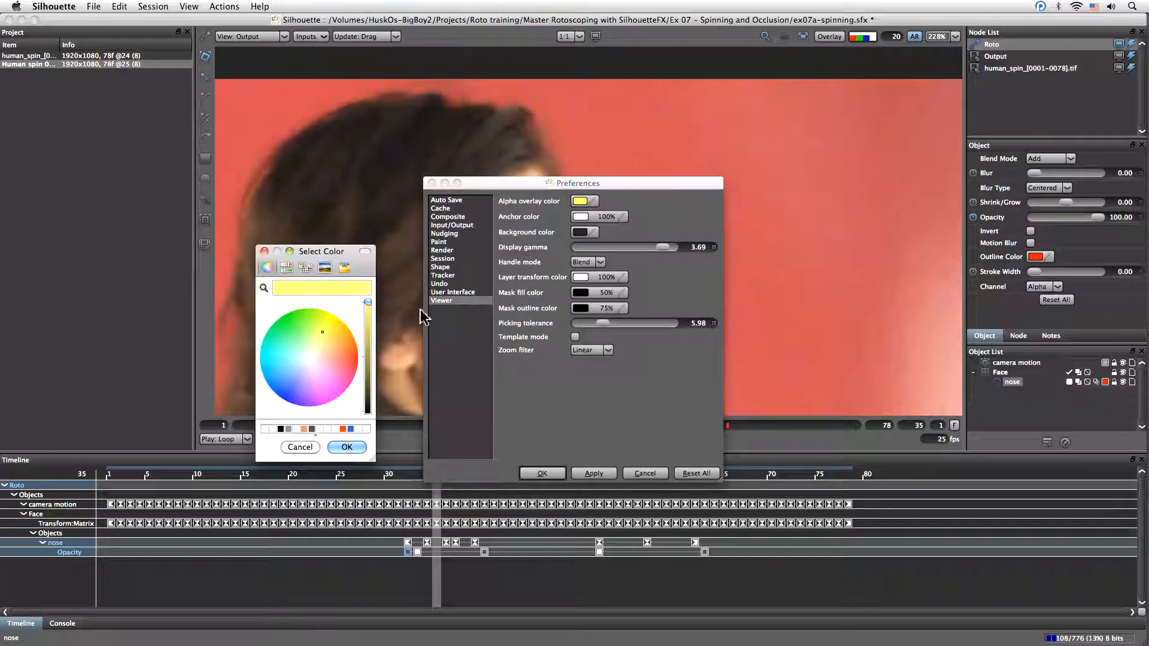
pyautogui.moveTo(333, 378); pyautogui.dragTo(327, 391)
pyautogui.click(347, 448)
pyautogui.click(594, 473)
pyautogui.moveTo(602, 183); pyautogui.dragTo(700, 162)
pyautogui.moveTo(777, 146); pyautogui.dragTo(773, 136)
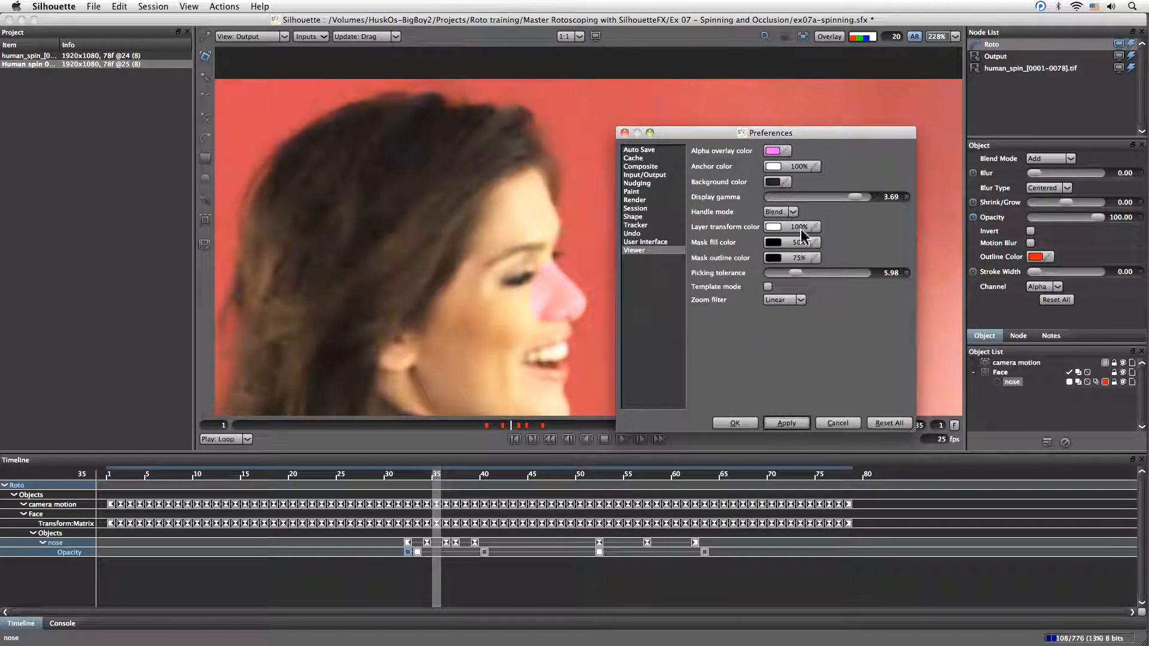
pyautogui.click(741, 424)
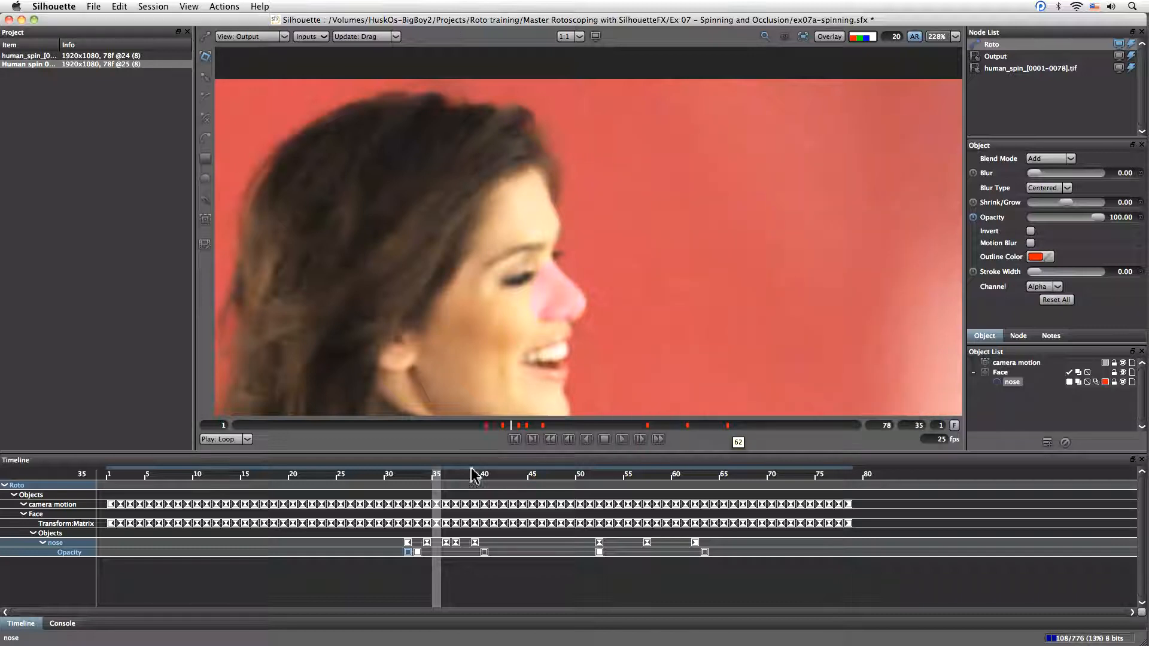
# Step: Scrub between frames 34 and 37 to check how the pink nose matte fits the face
pyautogui.moveTo(436, 479)
pyautogui.mouseDown()
pyautogui.moveTo(406, 479)
pyautogui.moveTo(718, 473)
pyautogui.moveTo(410, 482)
pyautogui.moveTo(688, 465)
pyautogui.moveTo(444, 495)
pyautogui.moveTo(429, 482)
pyautogui.mouseUp()
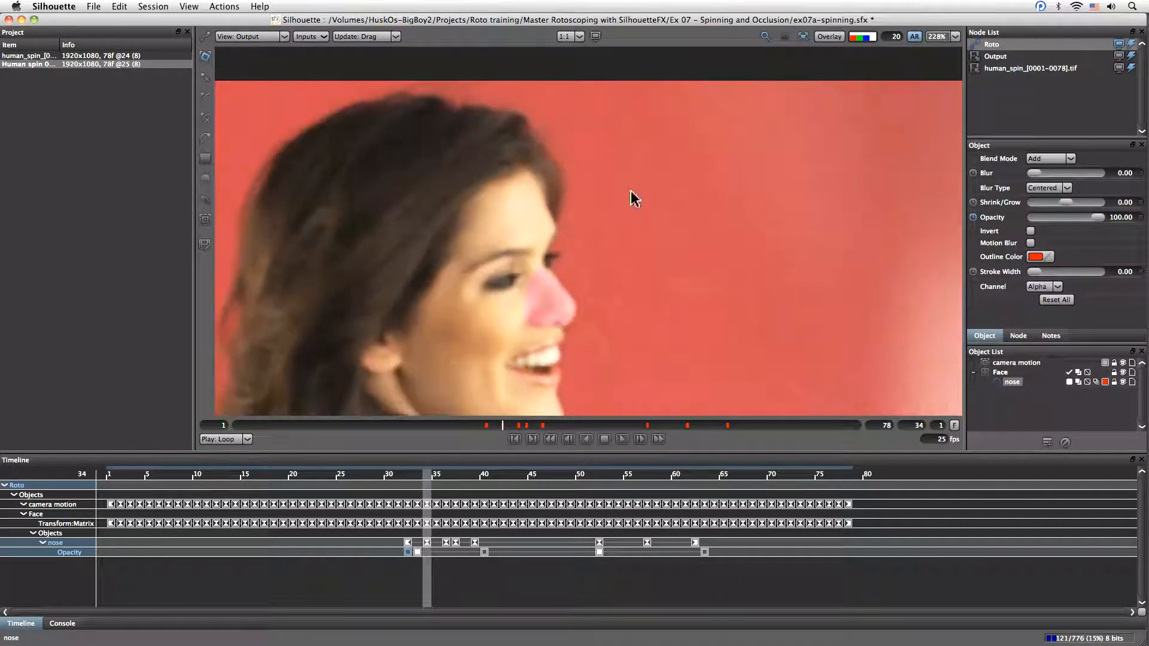
pyautogui.moveTo(631, 371); pyautogui.dragTo(761, 286)
pyautogui.moveTo(441, 472)
pyautogui.mouseDown()
pyautogui.moveTo(385, 472)
pyautogui.moveTo(468, 473)
pyautogui.moveTo(456, 474)
pyautogui.mouseUp()
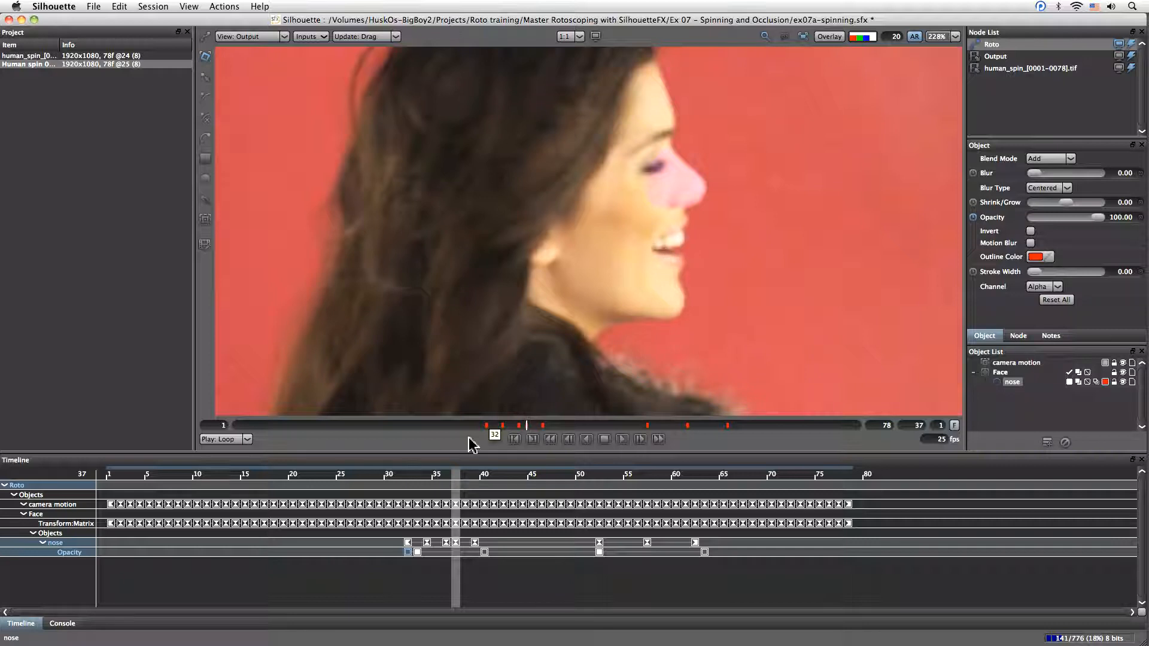
pyautogui.moveTo(458, 478); pyautogui.dragTo(450, 505)
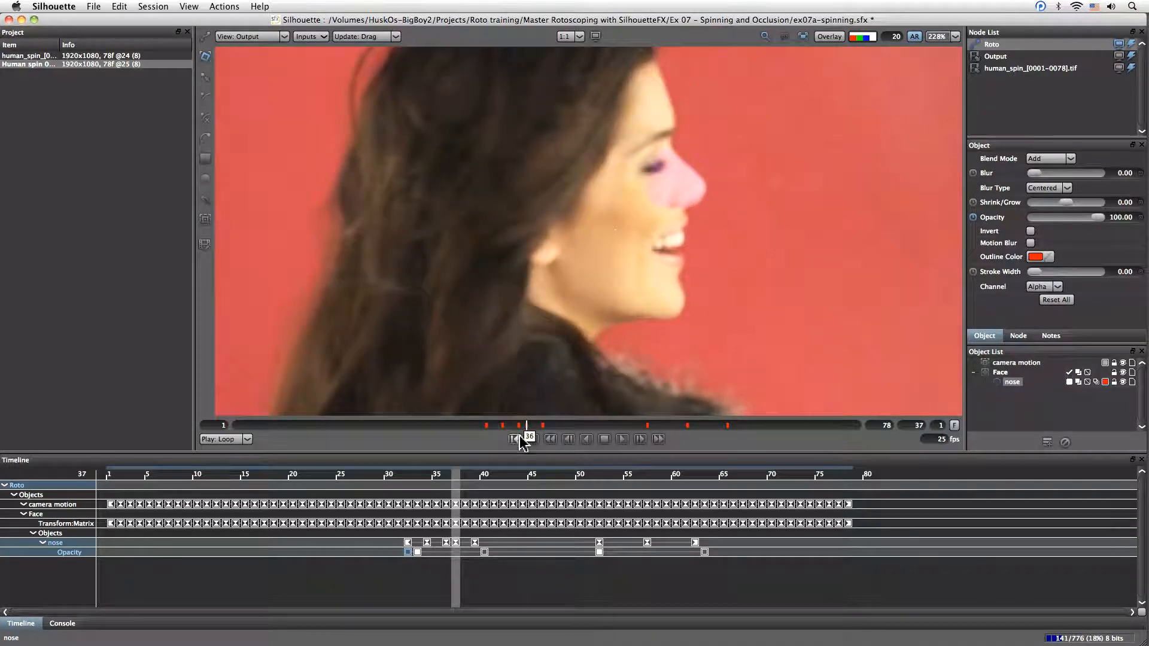
pyautogui.moveTo(467, 481)
pyautogui.mouseDown()
pyautogui.moveTo(490, 482)
pyautogui.moveTo(422, 482)
pyautogui.moveTo(486, 483)
pyautogui.moveTo(406, 502)
pyautogui.moveTo(456, 494)
pyautogui.mouseUp()
# Step: Show the shape outlines and draw a closed X-Spline on frame 37 around the chin, along the jaw and over the ear
pyautogui.click(828, 37)
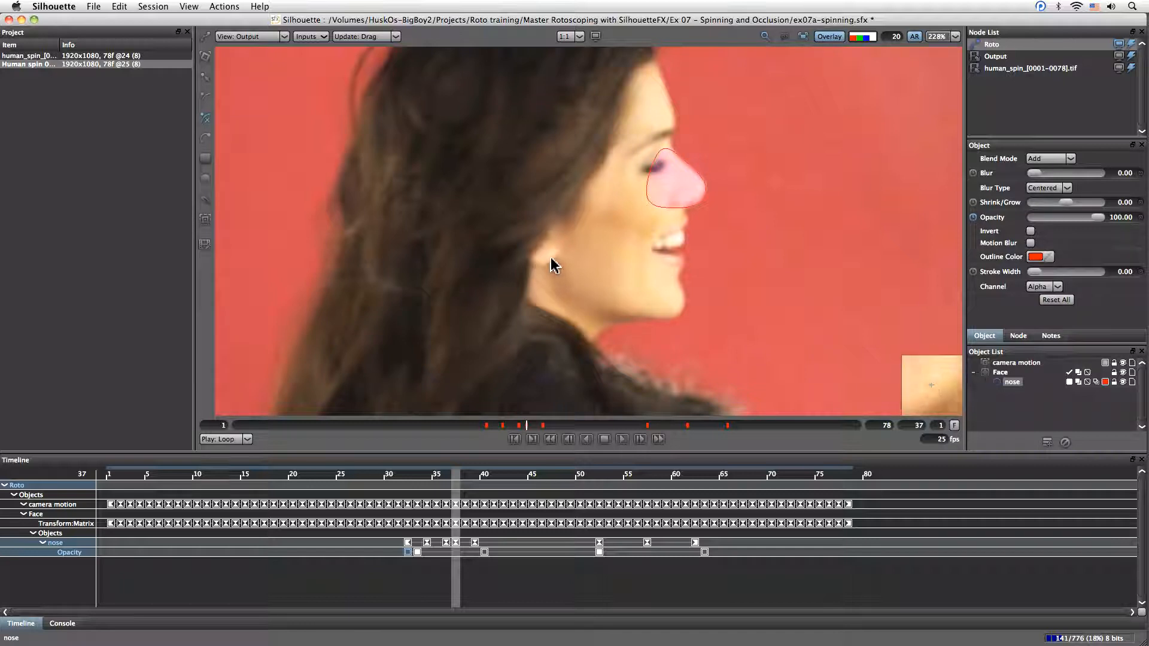
pyautogui.click(676, 278)
pyautogui.click(685, 300)
pyautogui.click(623, 321)
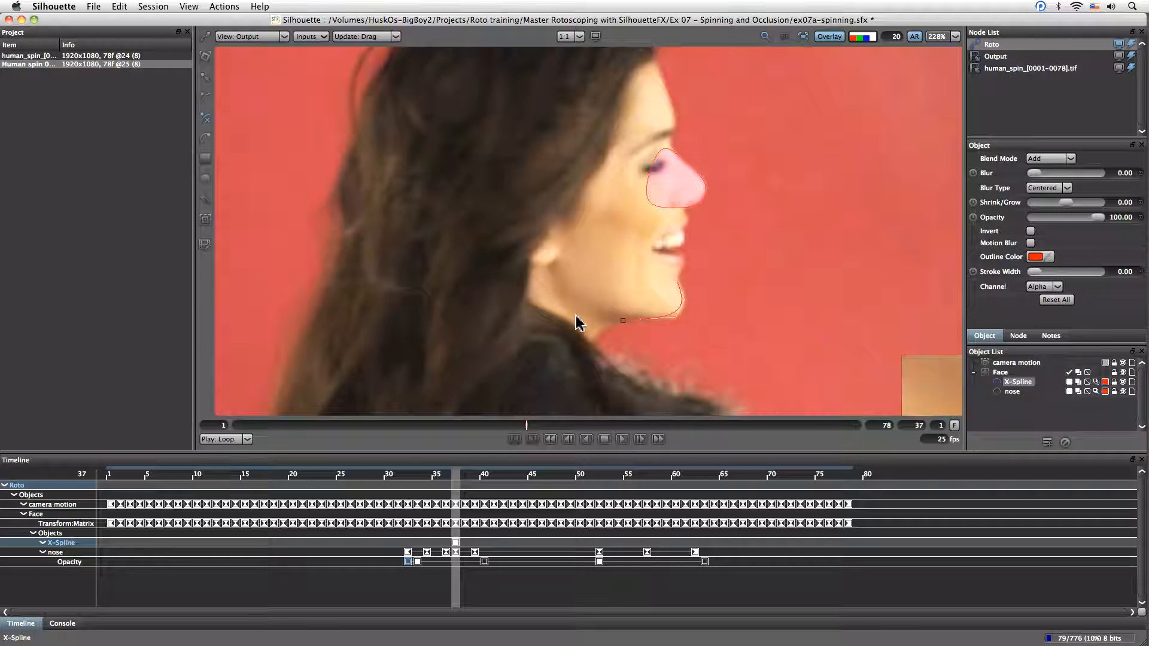
pyautogui.click(529, 255)
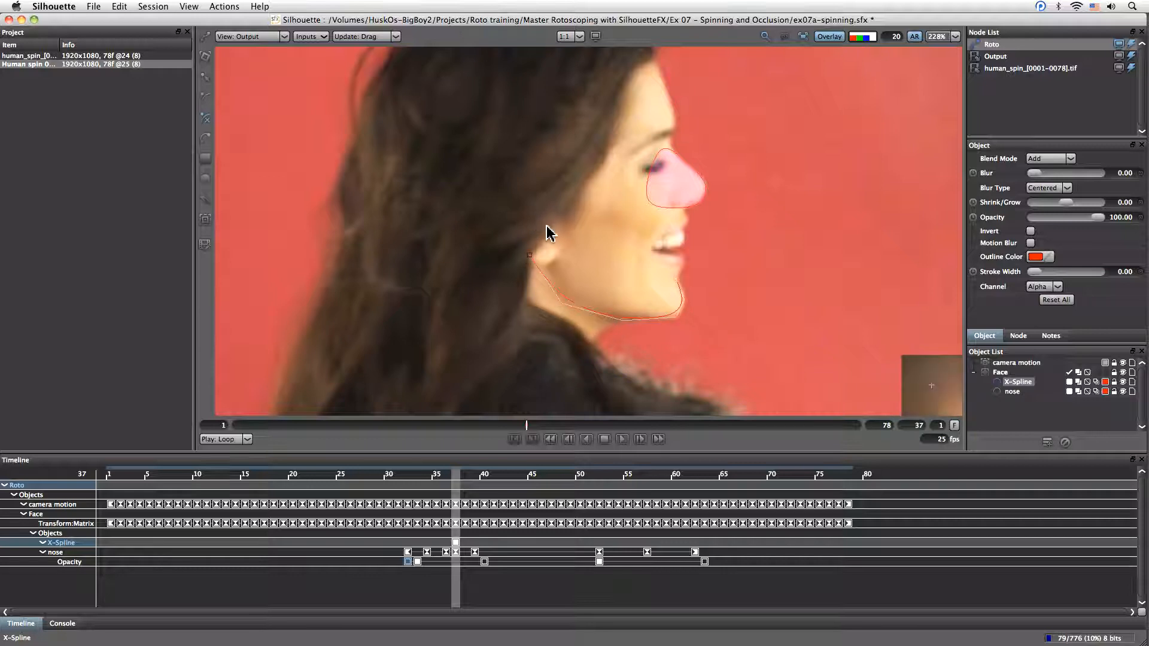
pyautogui.click(510, 212)
pyautogui.click(556, 204)
pyautogui.click(680, 283)
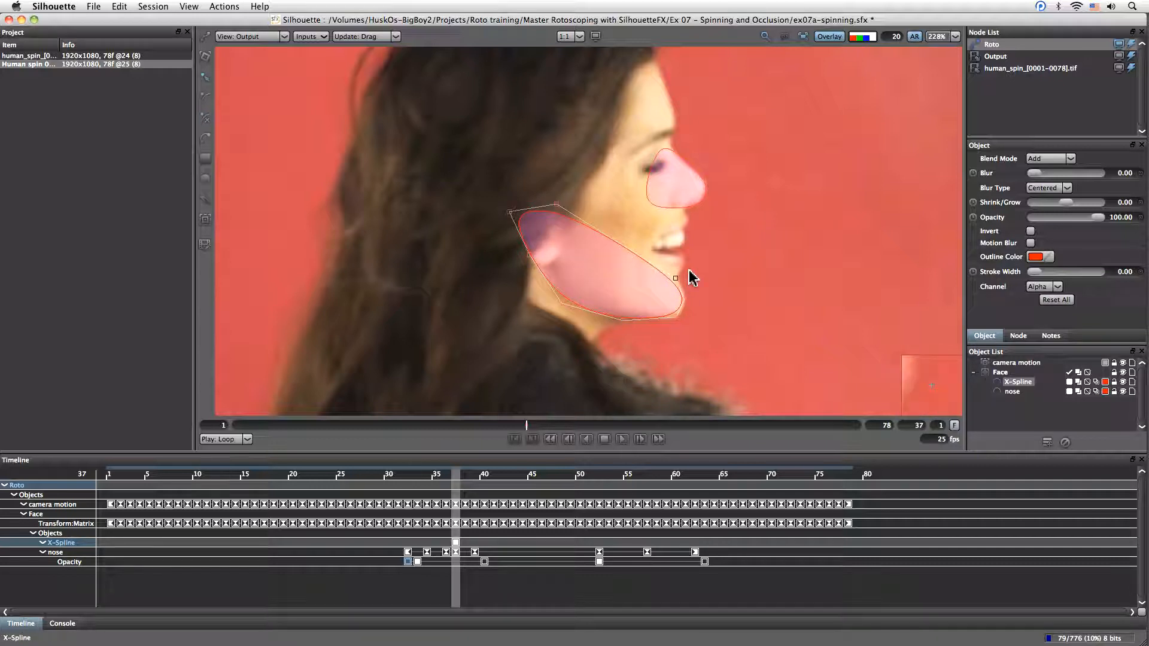
pyautogui.moveTo(677, 280); pyautogui.dragTo(677, 321)
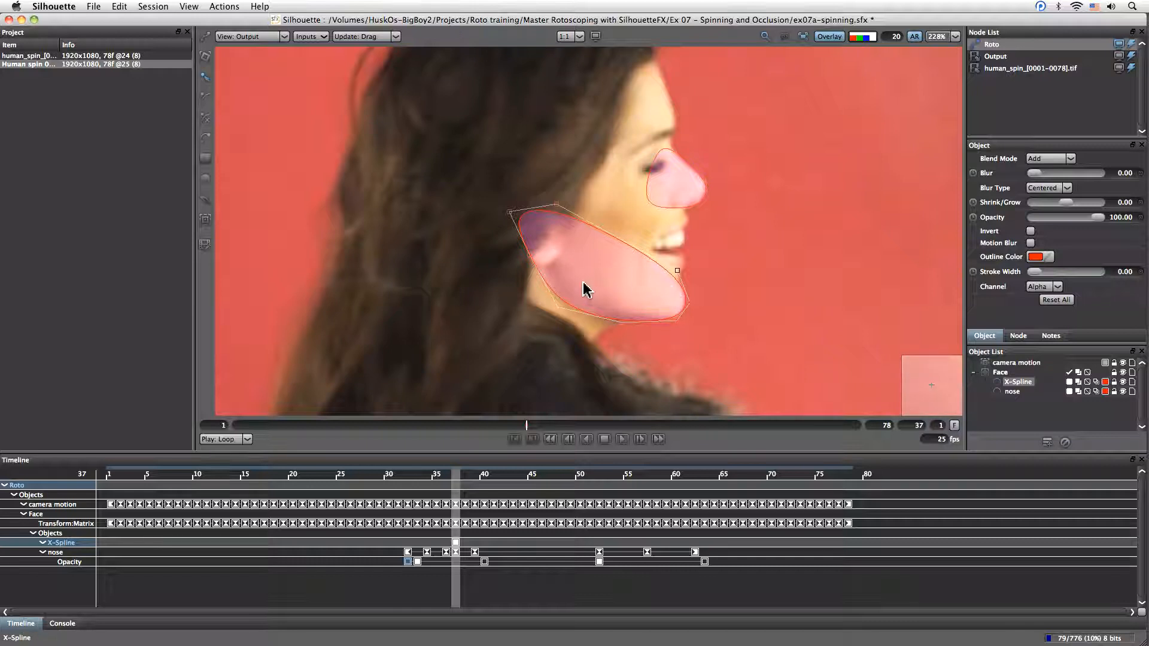
# Step: Rename the new jaw shape as chin
pyautogui.doubleClick(1015, 383)
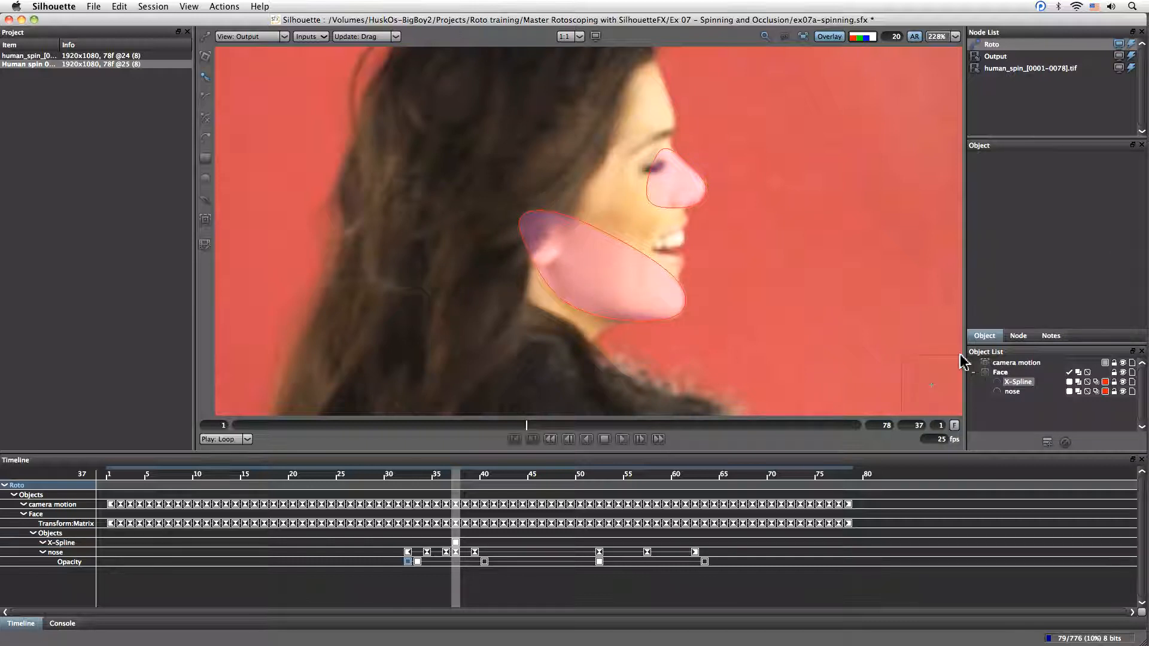
pyautogui.scroll(-5, 959, 362)
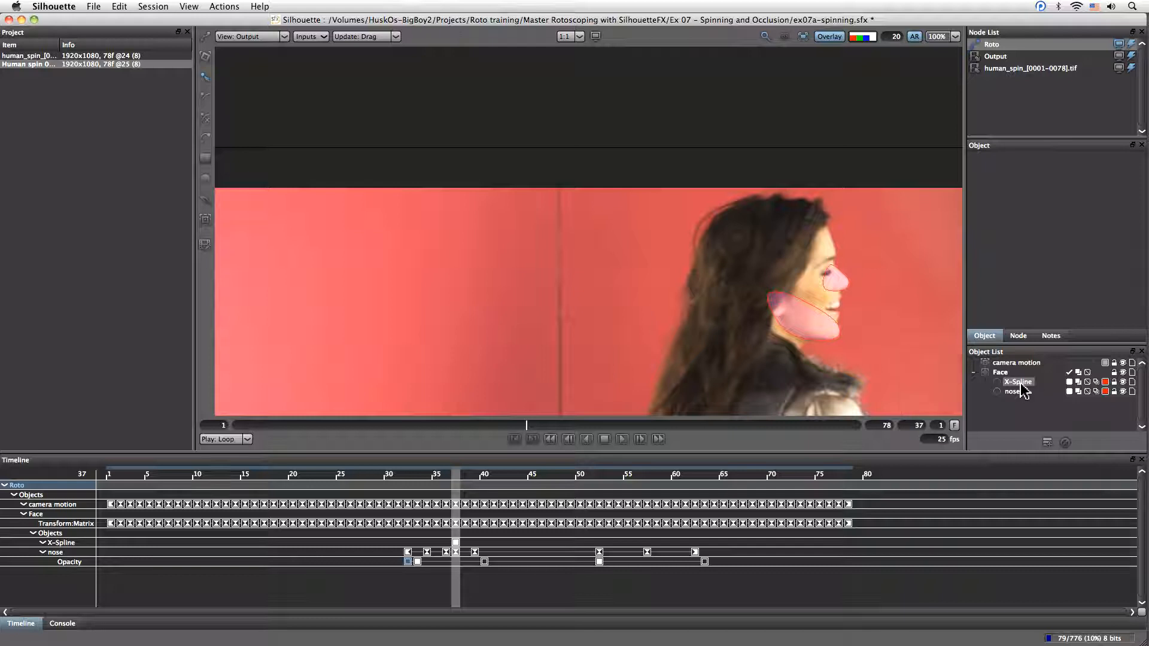
pyautogui.write('chi')
pyautogui.press('Return')
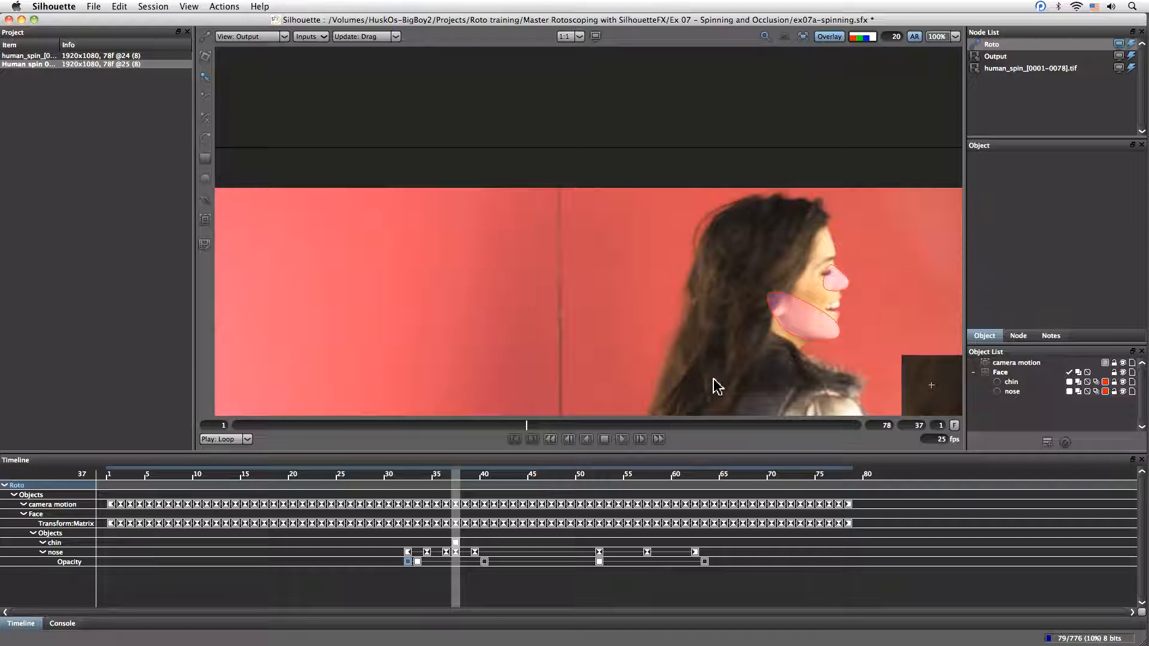
# Step: Adjust the control points at the front of the chin shape so its curve follows the chin's edge
pyautogui.scroll(4, 716, 386)
pyautogui.moveTo(783, 392); pyautogui.dragTo(515, 367)
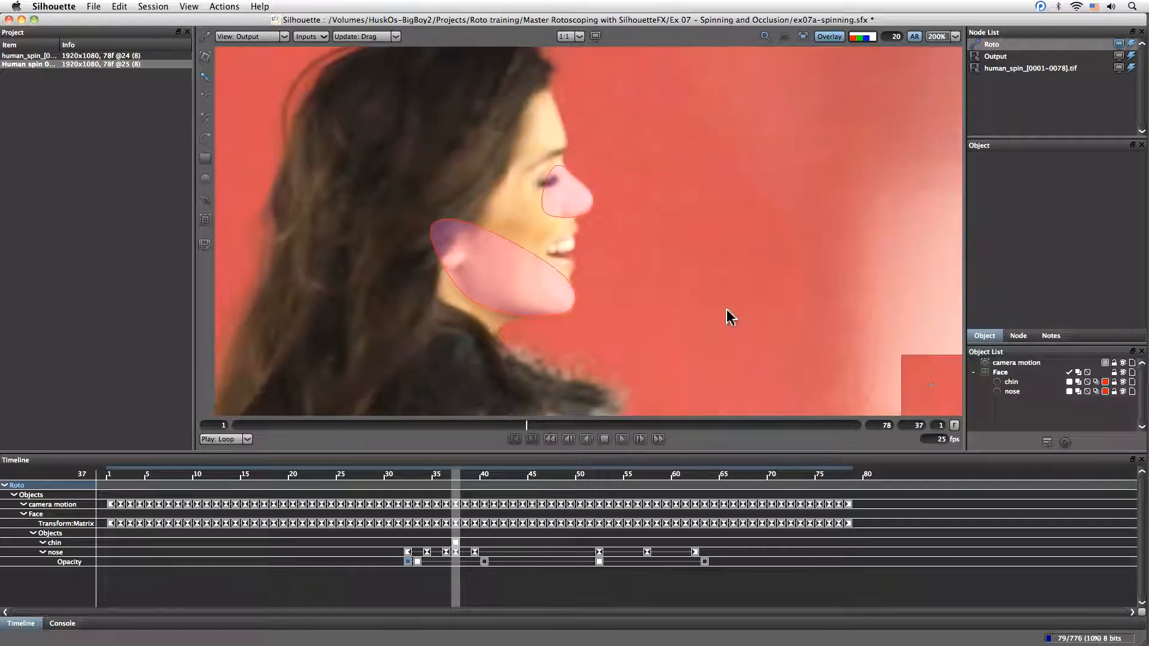
pyautogui.click(567, 317)
pyautogui.moveTo(569, 316); pyautogui.dragTo(570, 319)
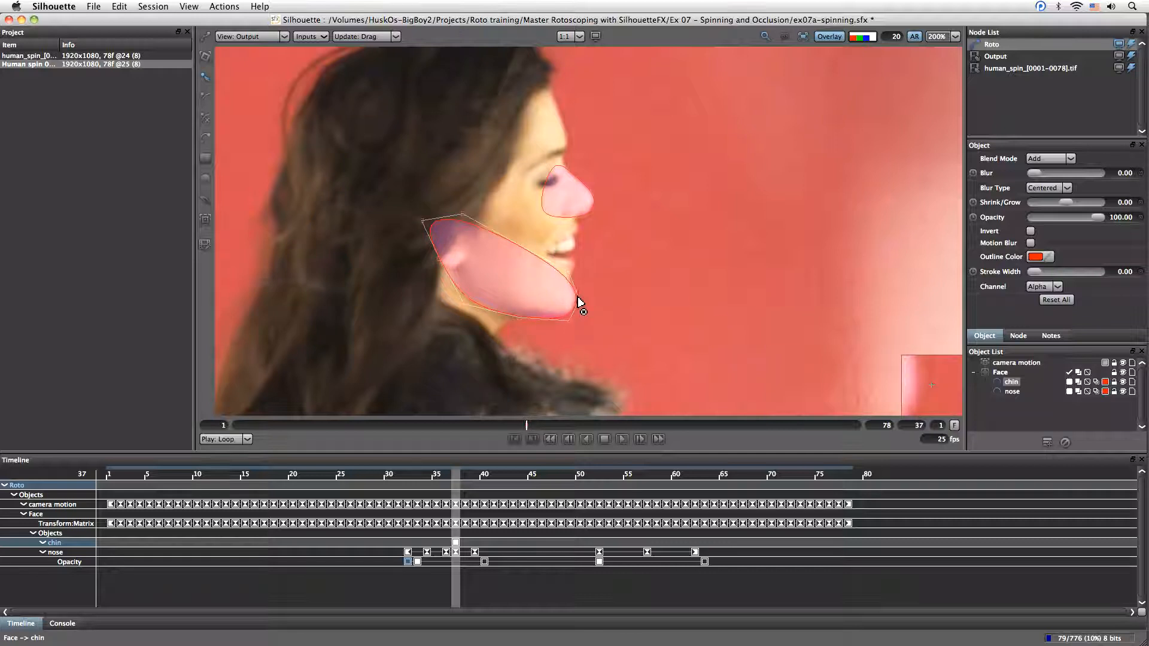
pyautogui.moveTo(581, 307); pyautogui.dragTo(581, 304)
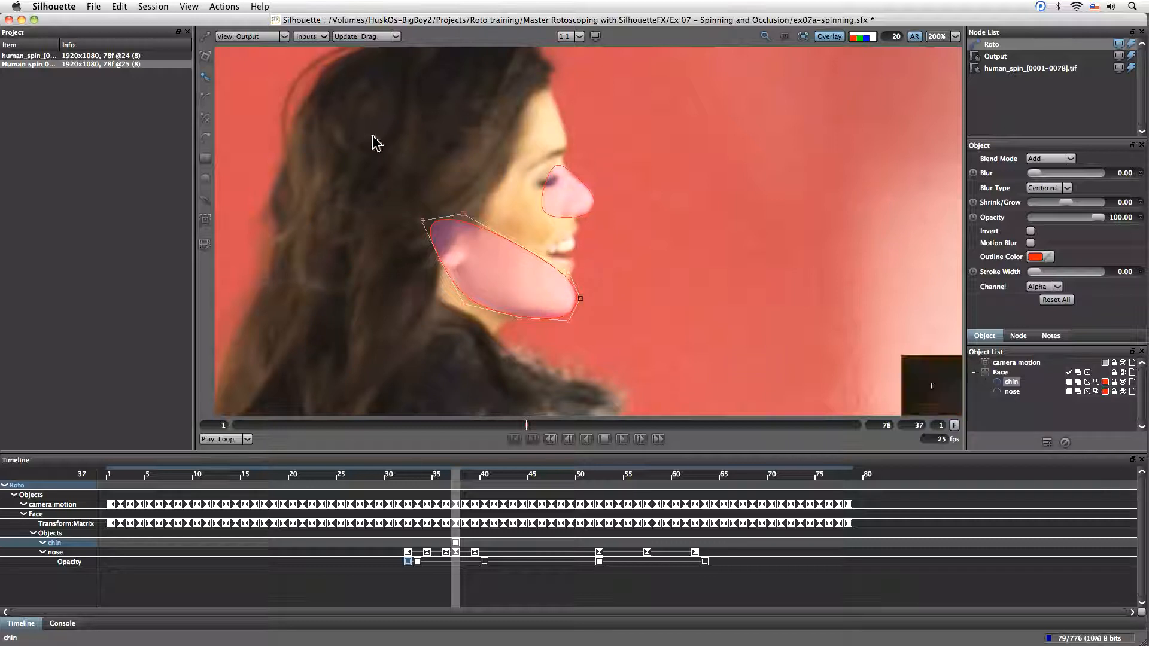
# Step: Draw a closed X-Spline on frame 37 from the hairline down the face profile, across the jaw to the ear and back to the forehead
pyautogui.click(204, 119)
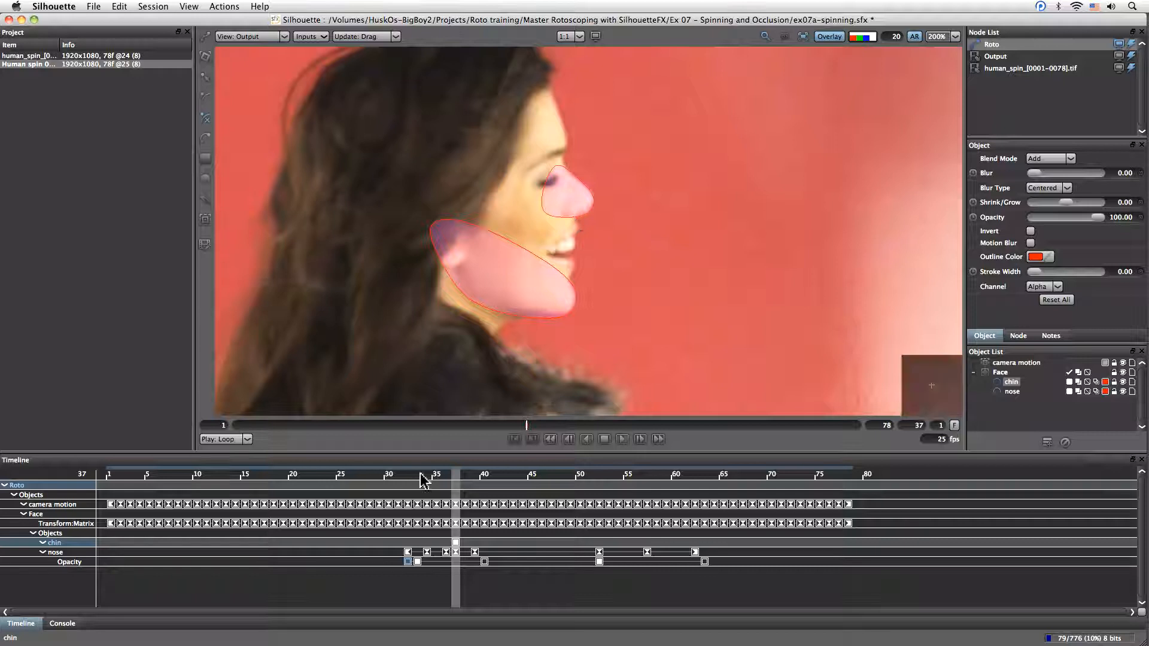
pyautogui.moveTo(526, 426); pyautogui.dragTo(533, 402)
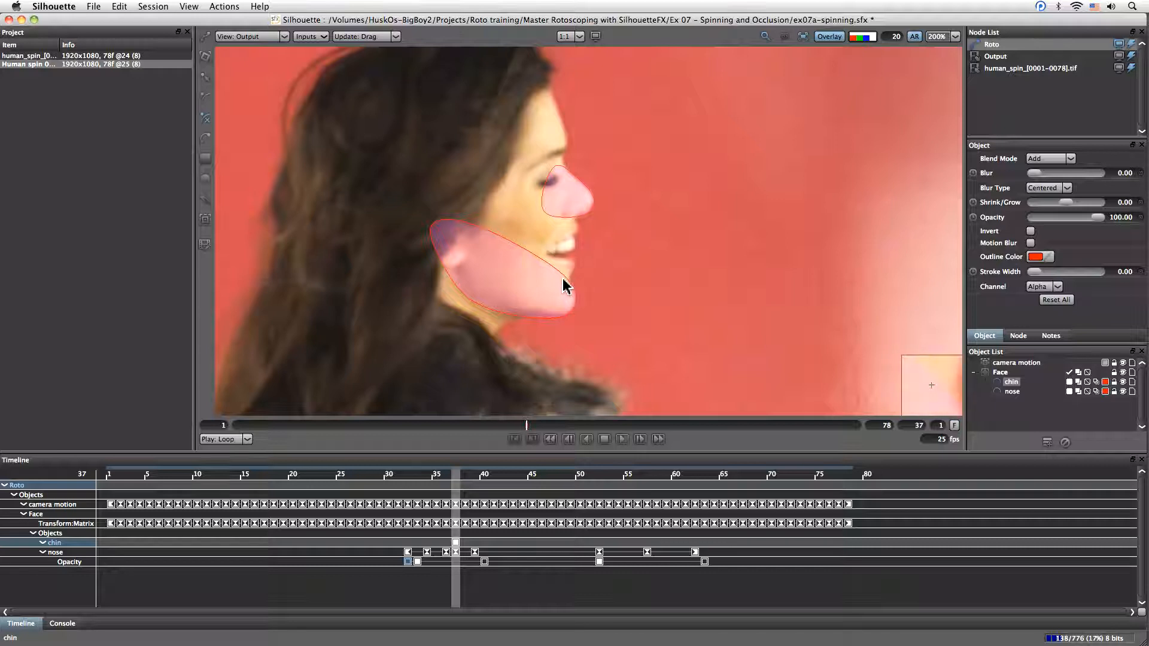
pyautogui.moveTo(525, 426)
pyautogui.mouseDown()
pyautogui.moveTo(469, 427)
pyautogui.moveTo(527, 427)
pyautogui.mouseUp()
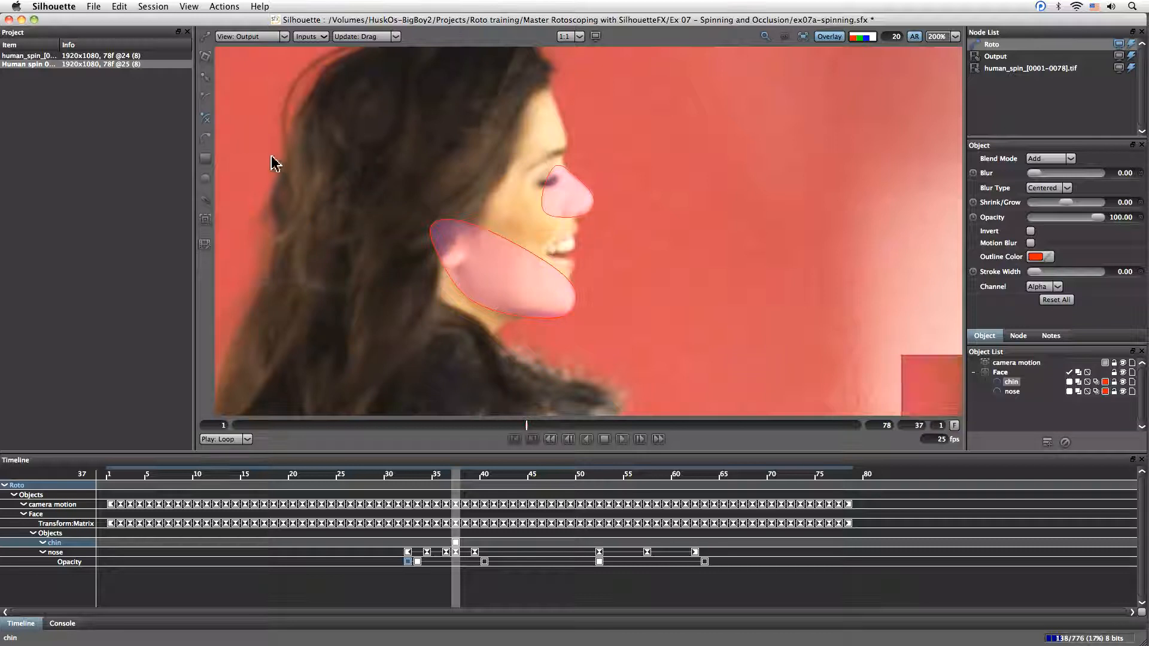
pyautogui.moveTo(526, 425)
pyautogui.mouseDown()
pyautogui.moveTo(384, 426)
pyautogui.moveTo(535, 426)
pyautogui.moveTo(383, 427)
pyautogui.moveTo(526, 429)
pyautogui.mouseUp()
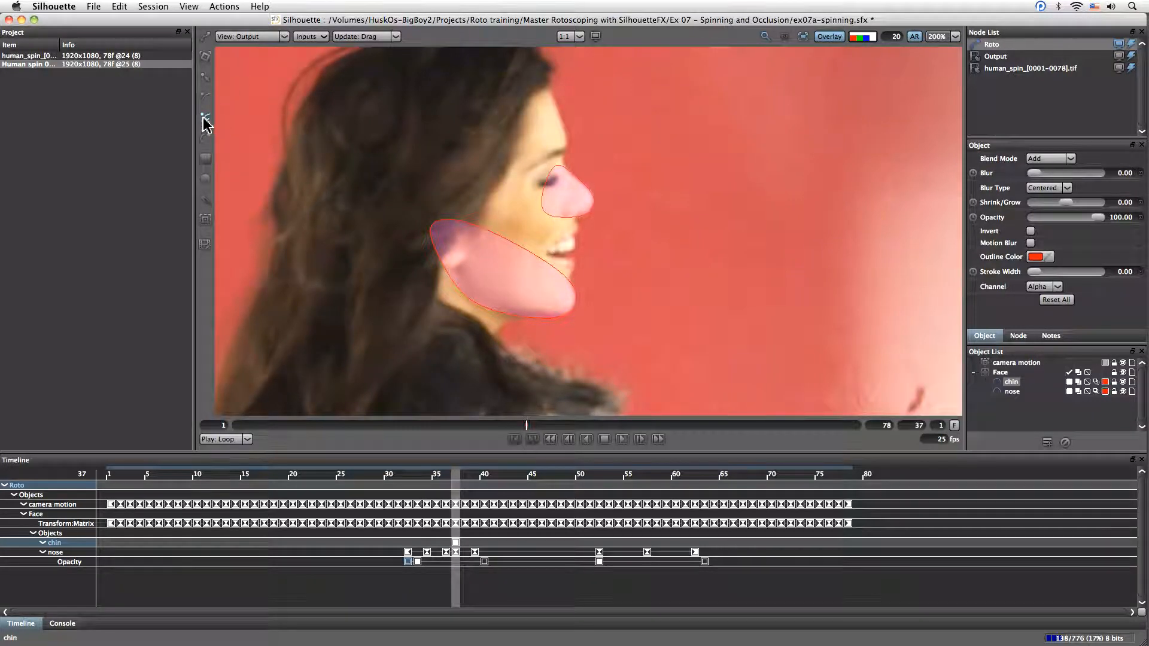
pyautogui.click(539, 77)
pyautogui.click(563, 125)
pyautogui.click(563, 173)
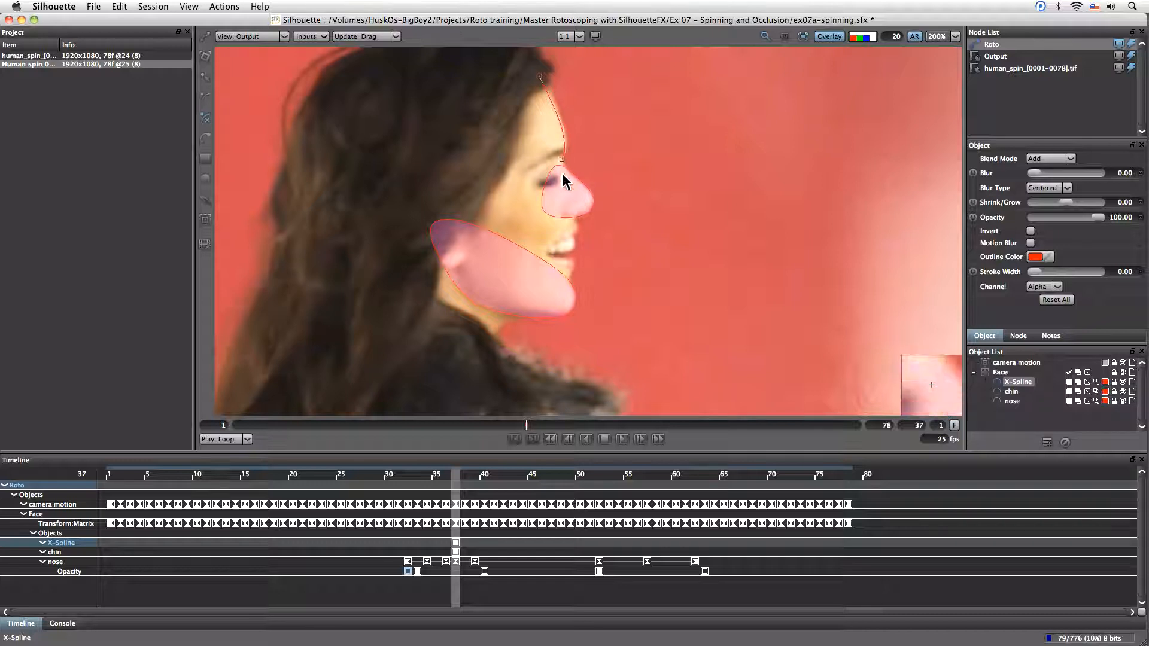
pyautogui.click(576, 224)
pyautogui.click(578, 235)
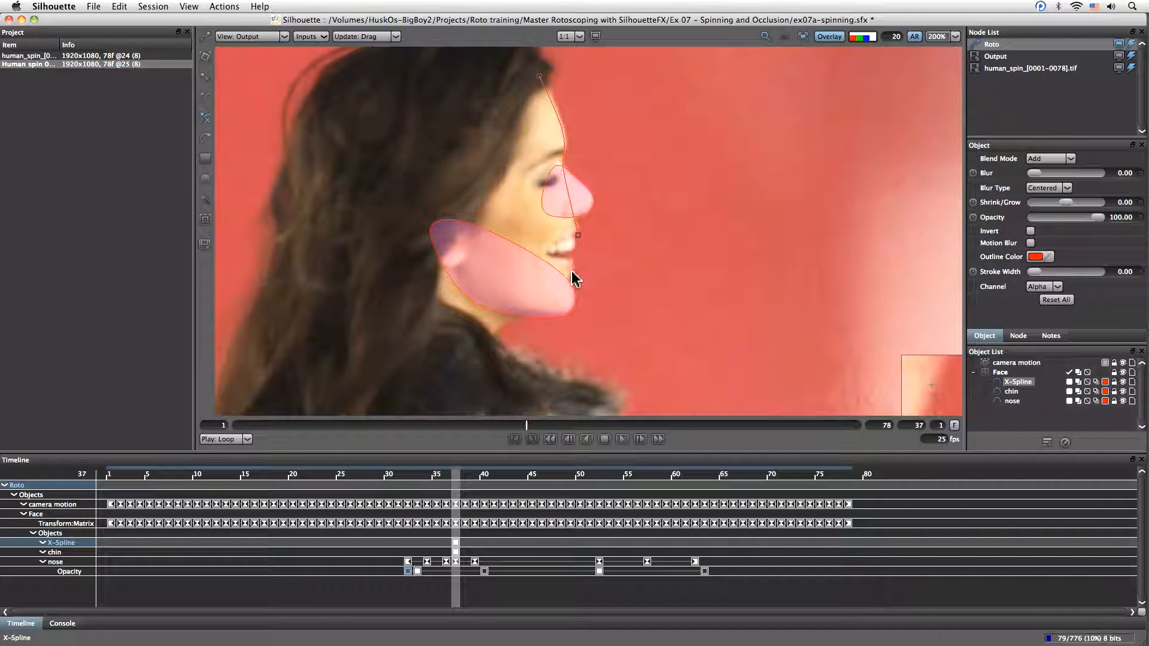
pyautogui.click(572, 290)
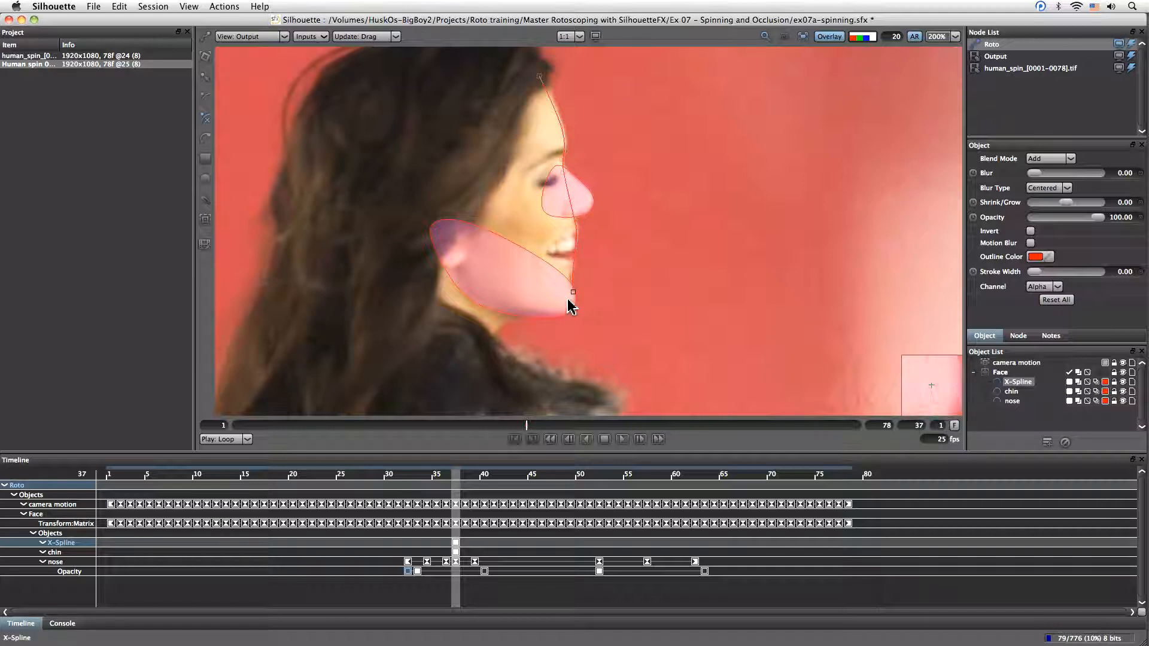
pyautogui.click(543, 307)
pyautogui.click(443, 256)
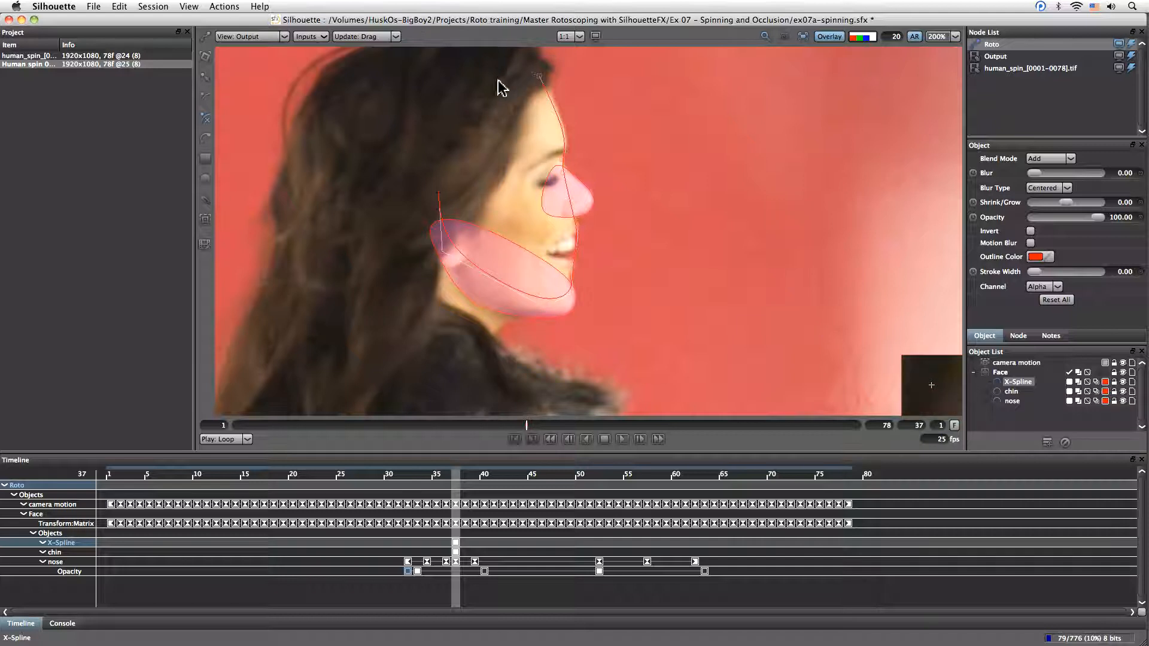
pyautogui.click(538, 76)
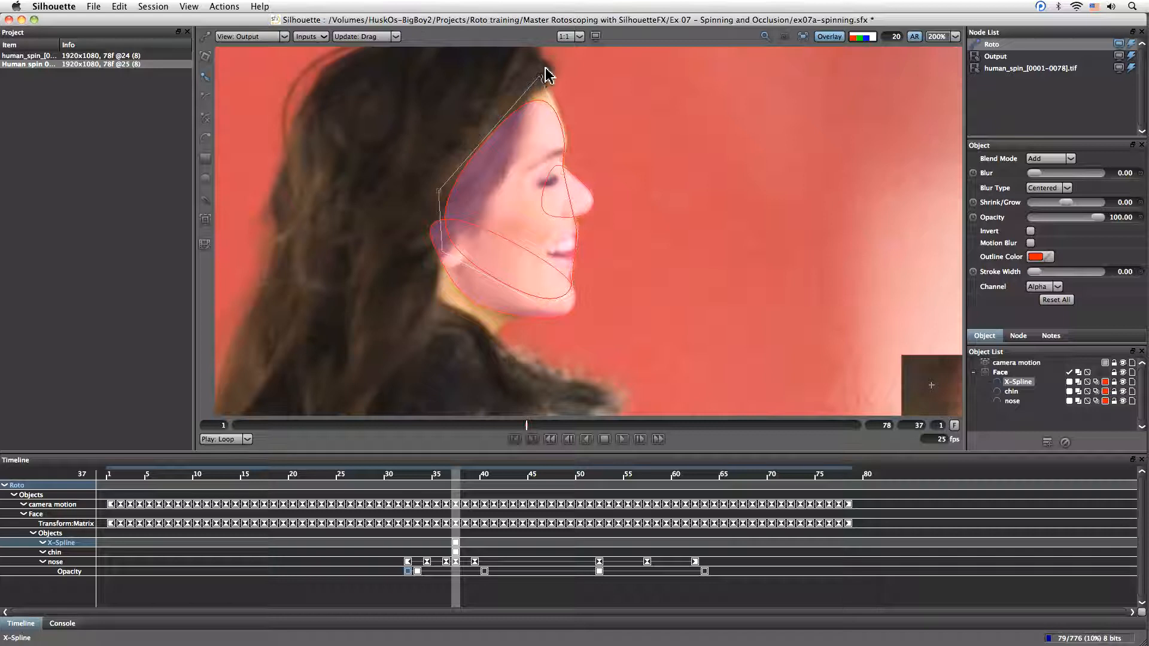
# Step: Raise the new face shape's top control point above the hairline and move its brow point out to the profile edge
pyautogui.moveTo(539, 79); pyautogui.dragTo(542, 47)
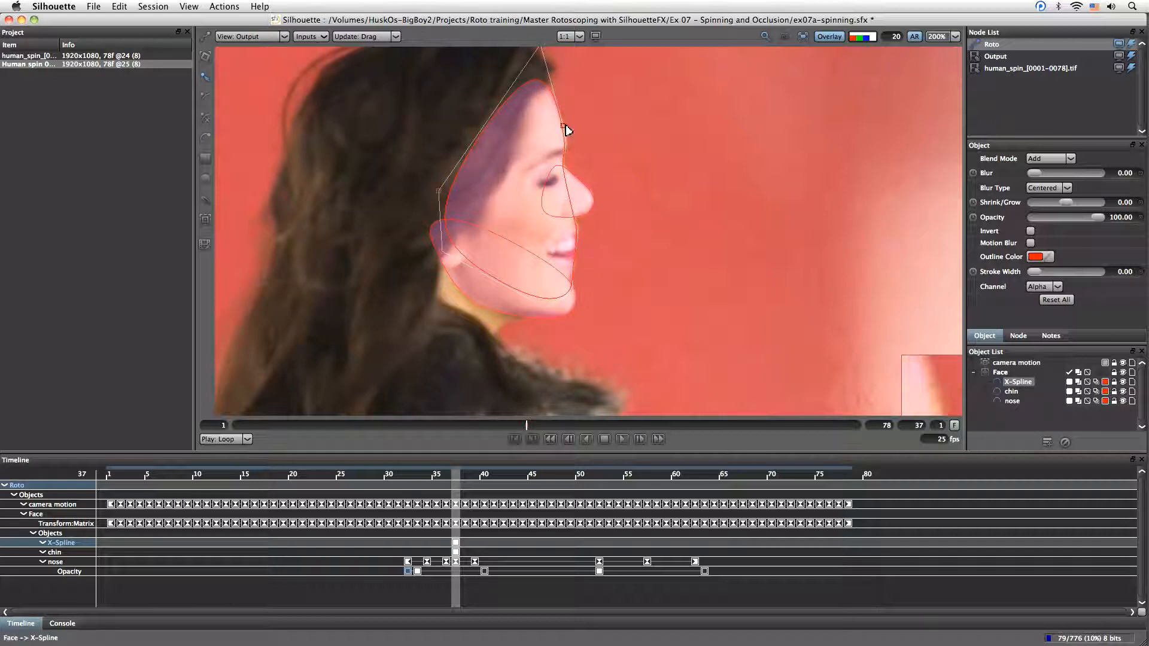
pyautogui.click(573, 156)
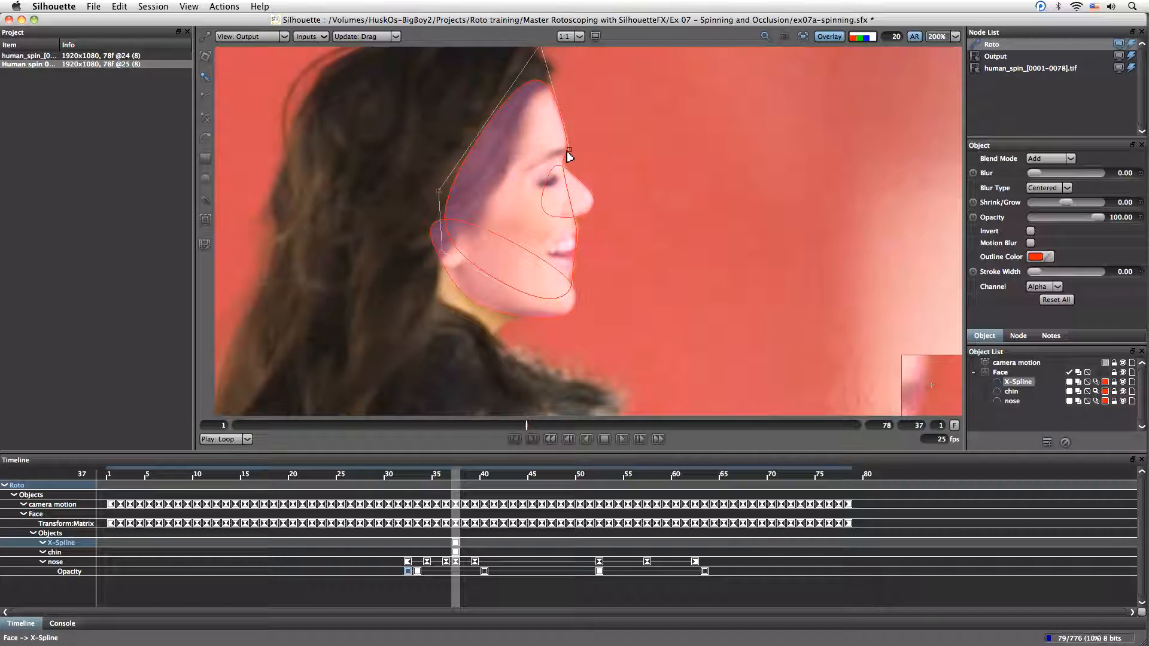
# Step: Set the new face shape's outline colour to green and the chin shape's outline colour to cyan
pyautogui.click(1105, 382)
pyautogui.click(288, 326)
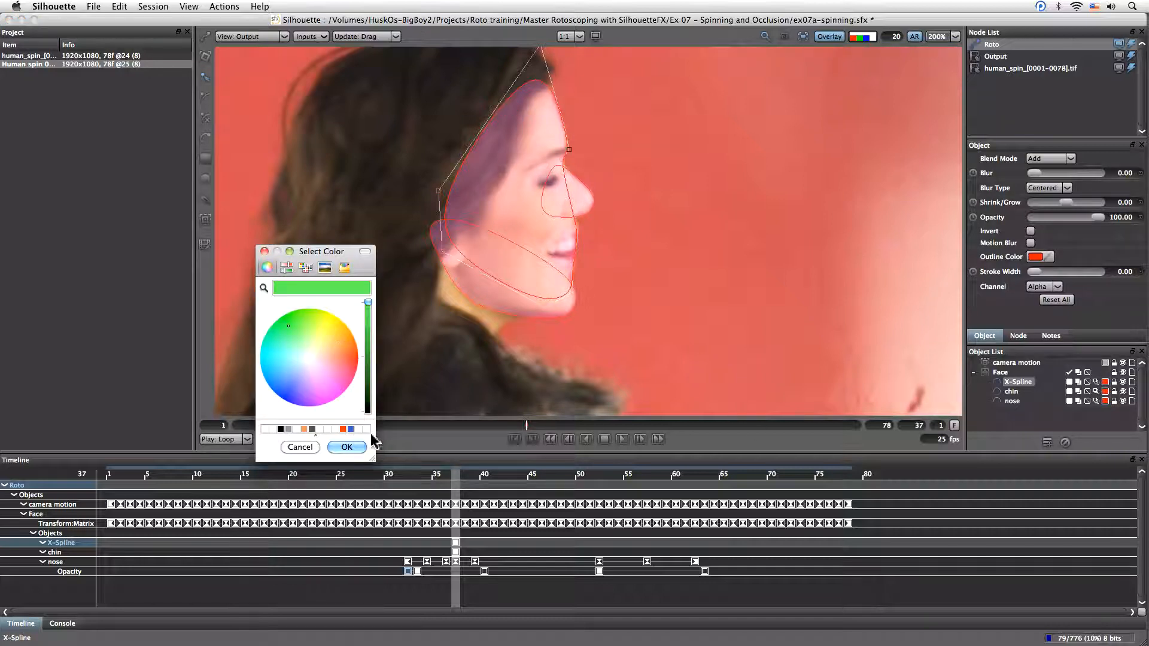
pyautogui.click(347, 447)
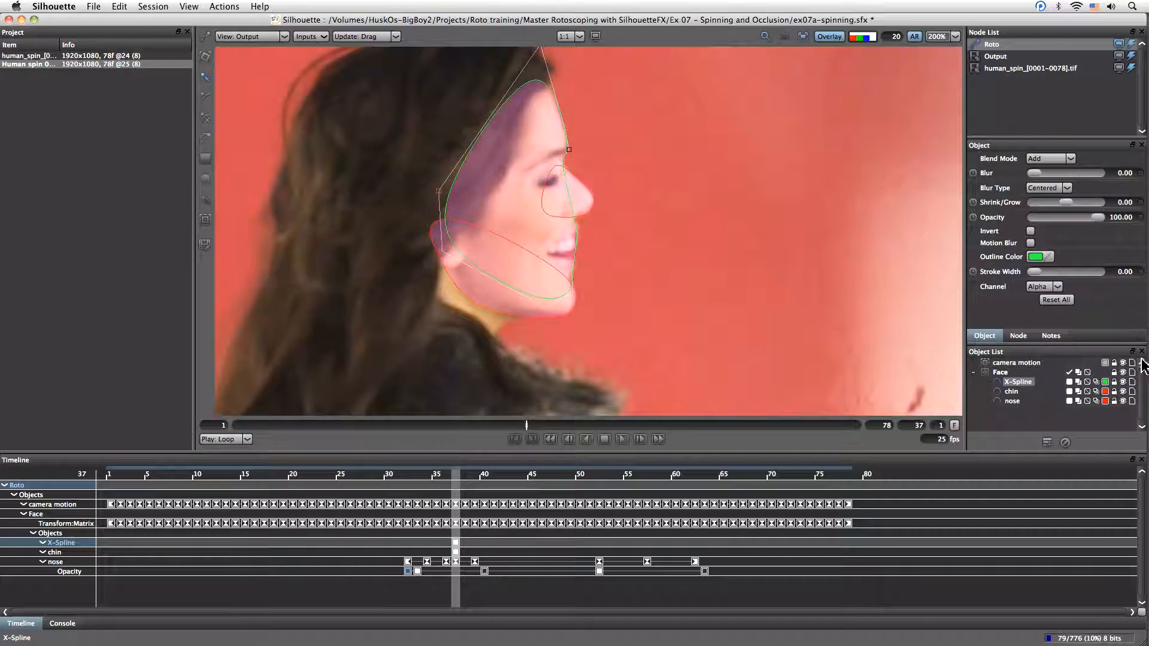
pyautogui.click(1105, 393)
pyautogui.click(279, 368)
pyautogui.click(347, 448)
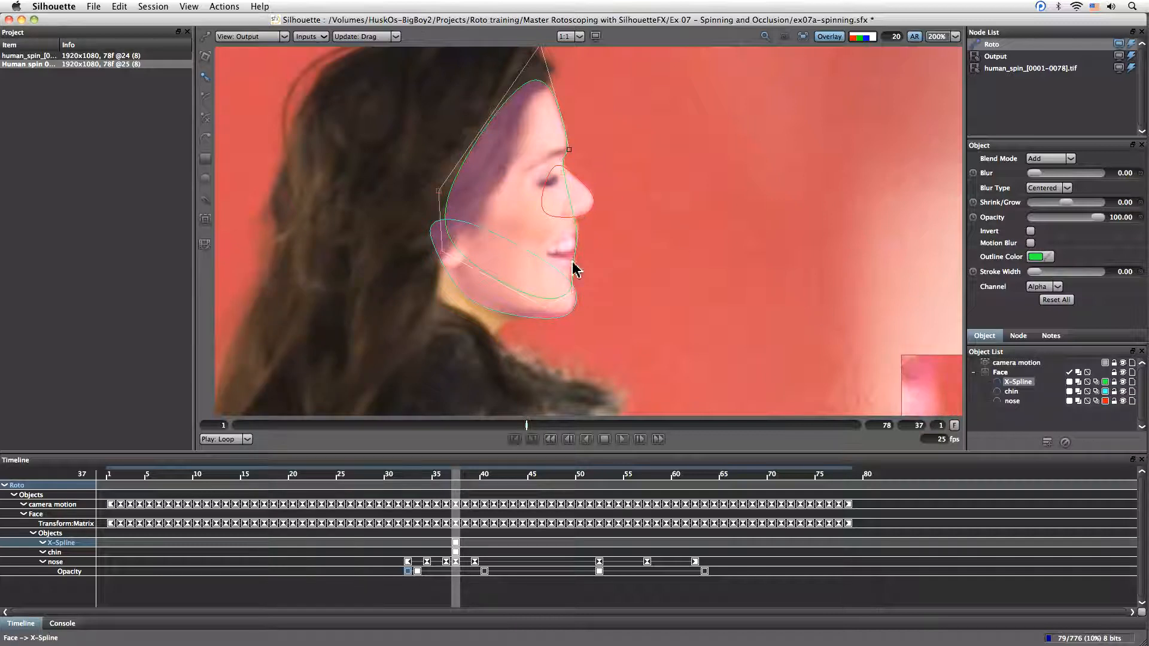
# Step: Adjust the green face shape's control points at the lips and below the mouth so its curve follows the profile
pyautogui.moveTo(577, 237); pyautogui.dragTo(585, 237)
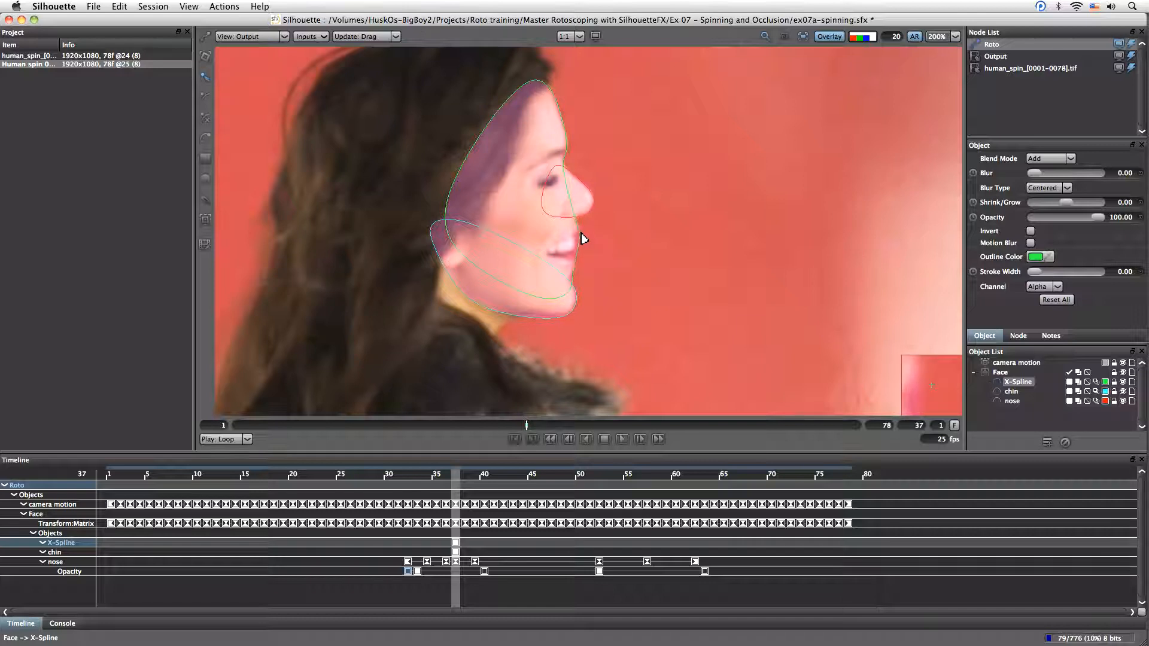
pyautogui.moveTo(580, 234); pyautogui.dragTo(581, 235)
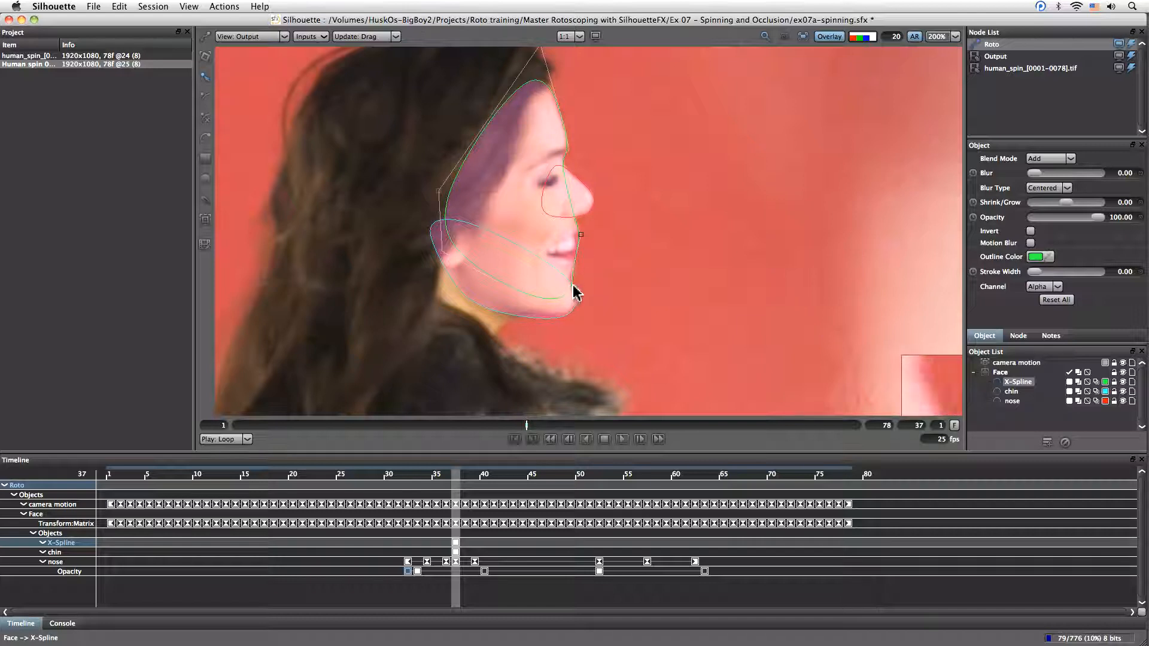
pyautogui.moveTo(573, 291); pyautogui.dragTo(576, 269)
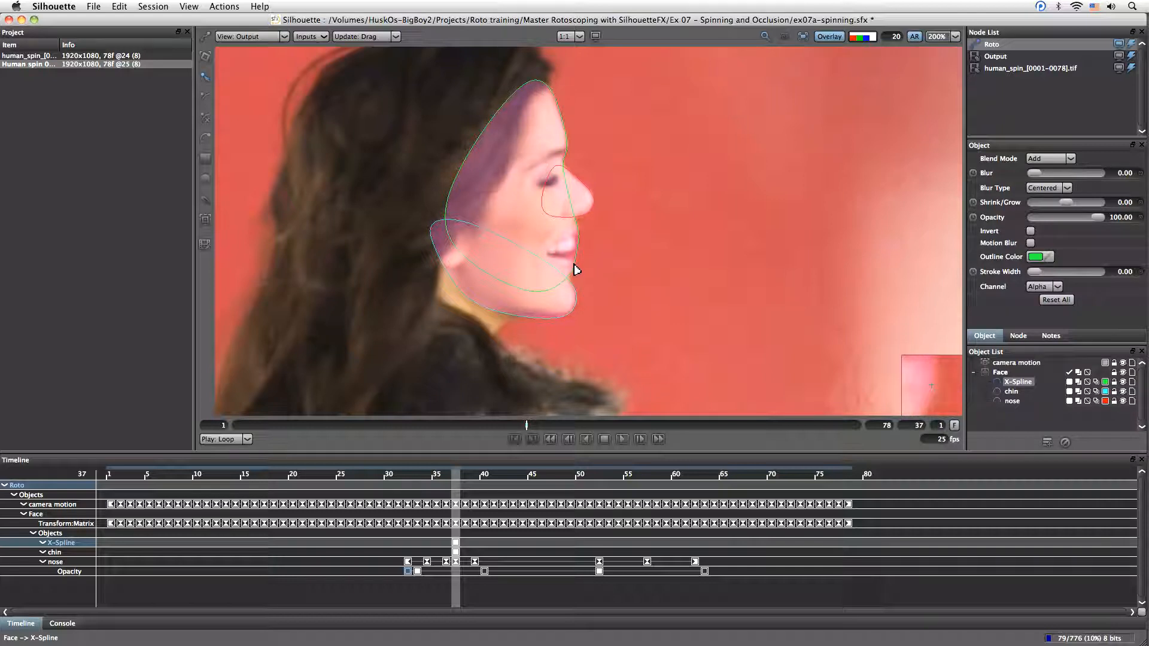
pyautogui.moveTo(578, 271)
pyautogui.mouseDown()
pyautogui.moveTo(584, 287)
pyautogui.moveTo(580, 275)
pyautogui.moveTo(554, 314)
pyautogui.moveTo(592, 252)
pyautogui.moveTo(569, 290)
pyautogui.moveTo(576, 268)
pyautogui.mouseUp()
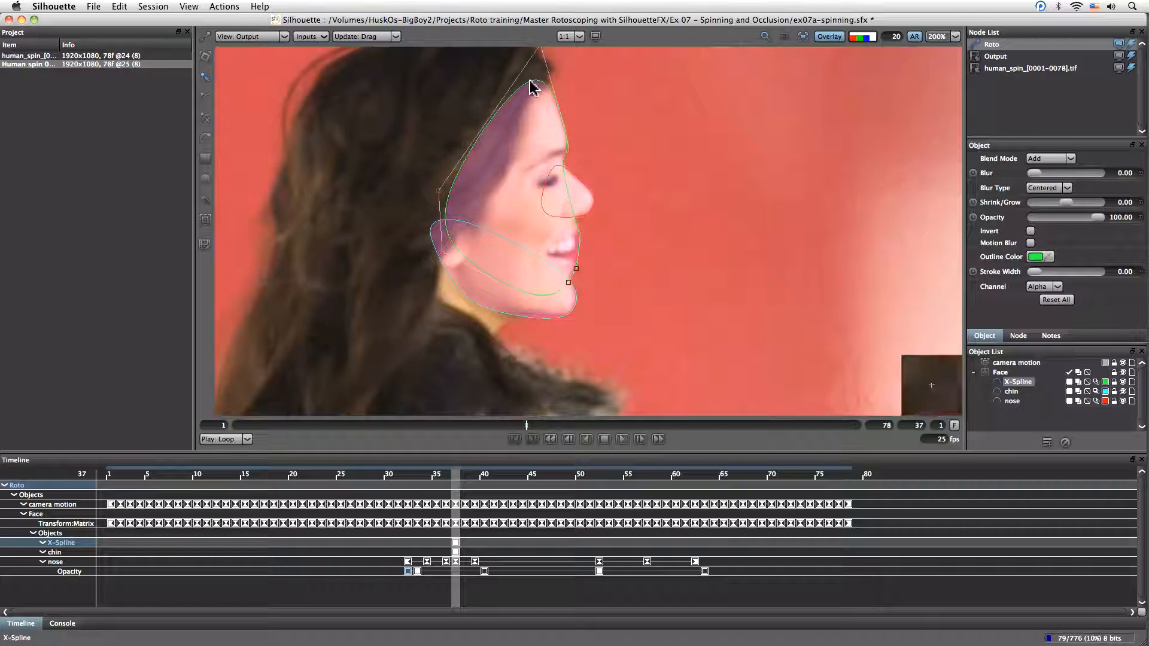
# Step: Hide the shape outlines and rename the new face shape as face left
pyautogui.click(827, 37)
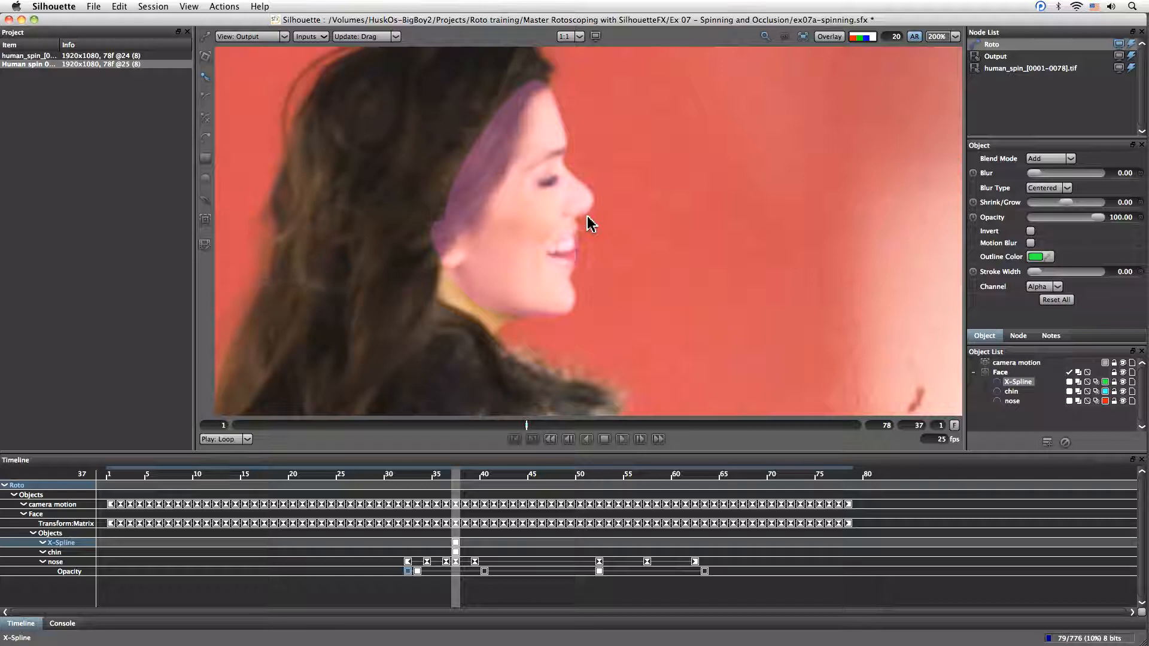
pyautogui.doubleClick(1010, 384)
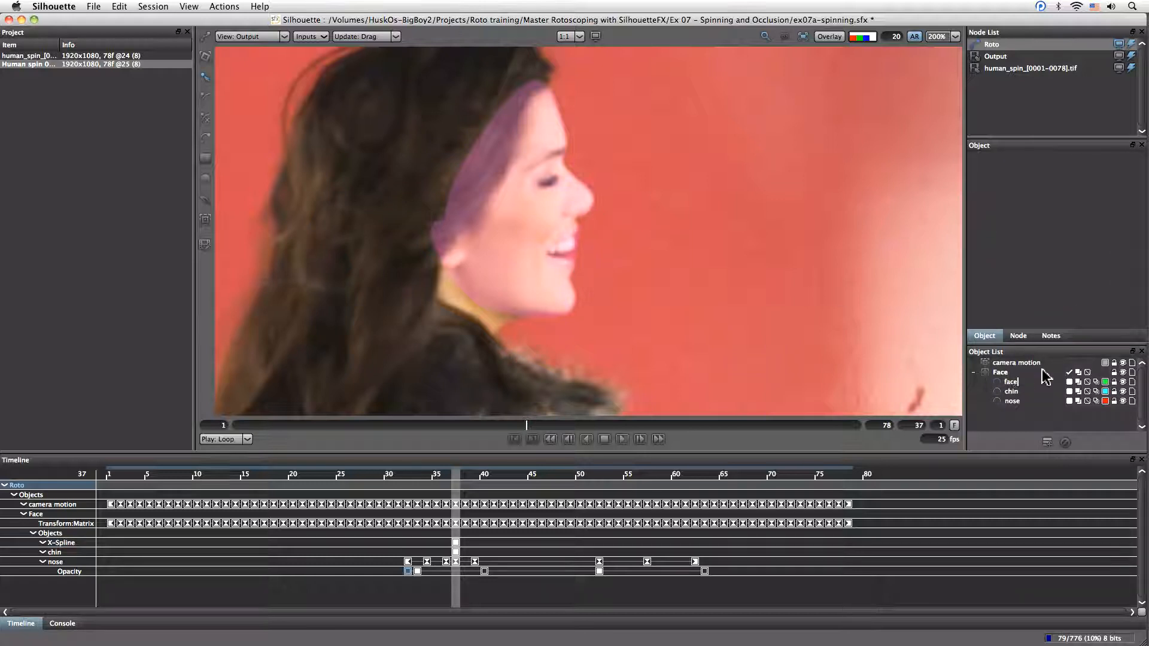
pyautogui.write('face left')
pyautogui.press('Return')
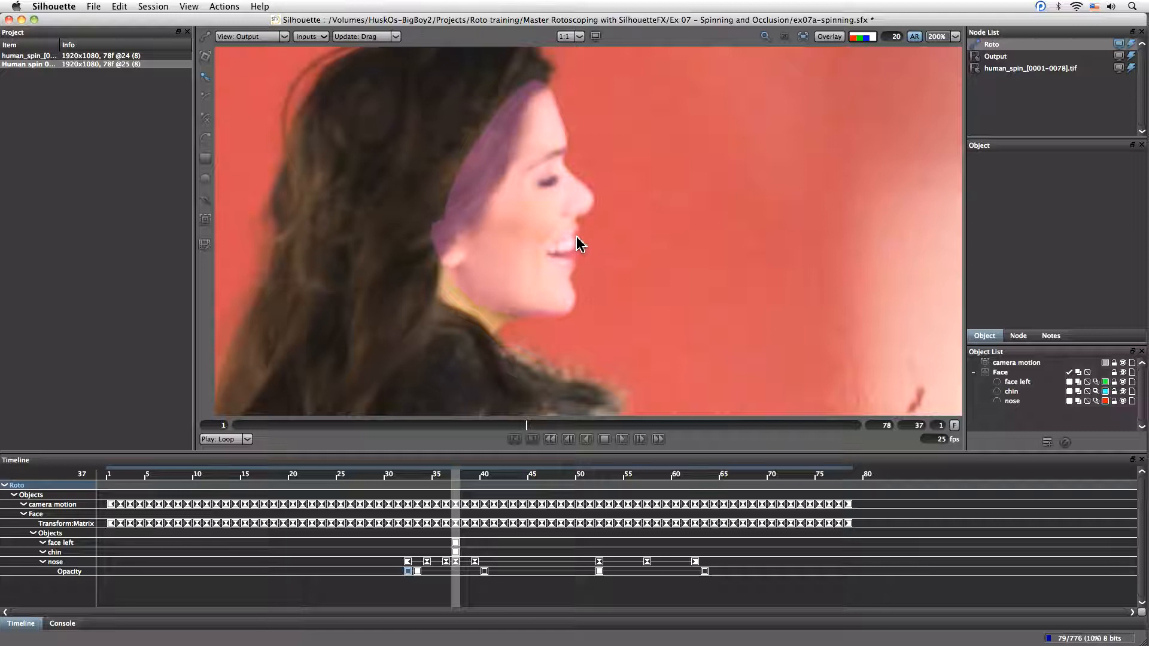
# Step: Toggle the coloured matte on frame 37 to compare it with the face profile, and show the shape outlines again
pyautogui.click(872, 41)
pyautogui.click(872, 41)
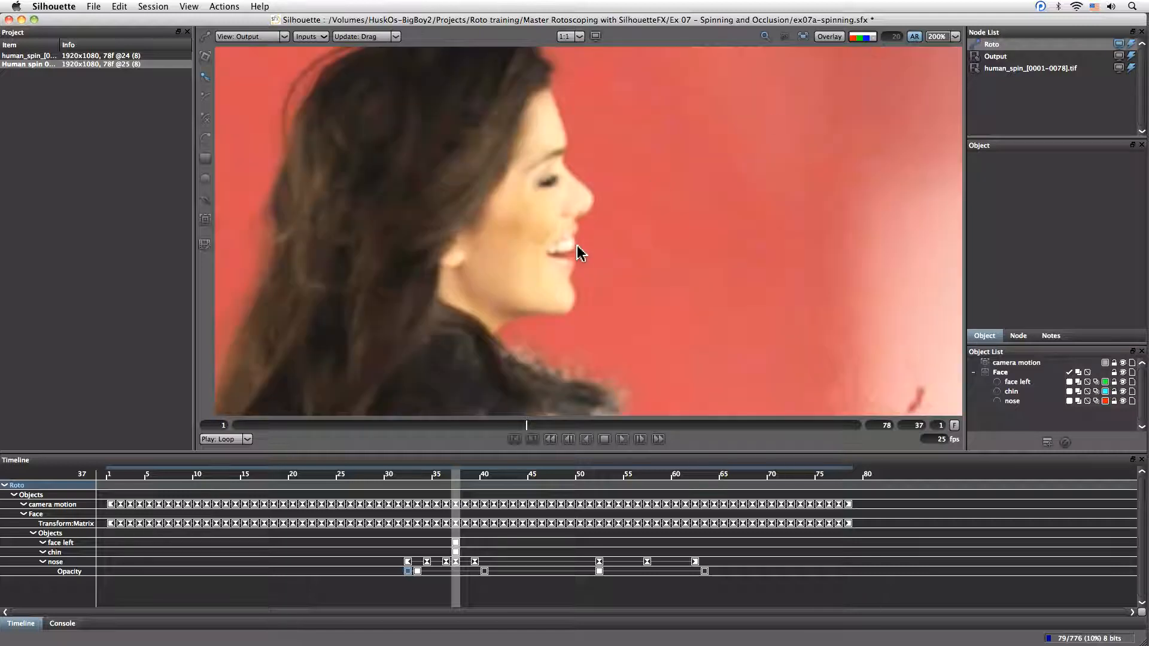
pyautogui.click(875, 40)
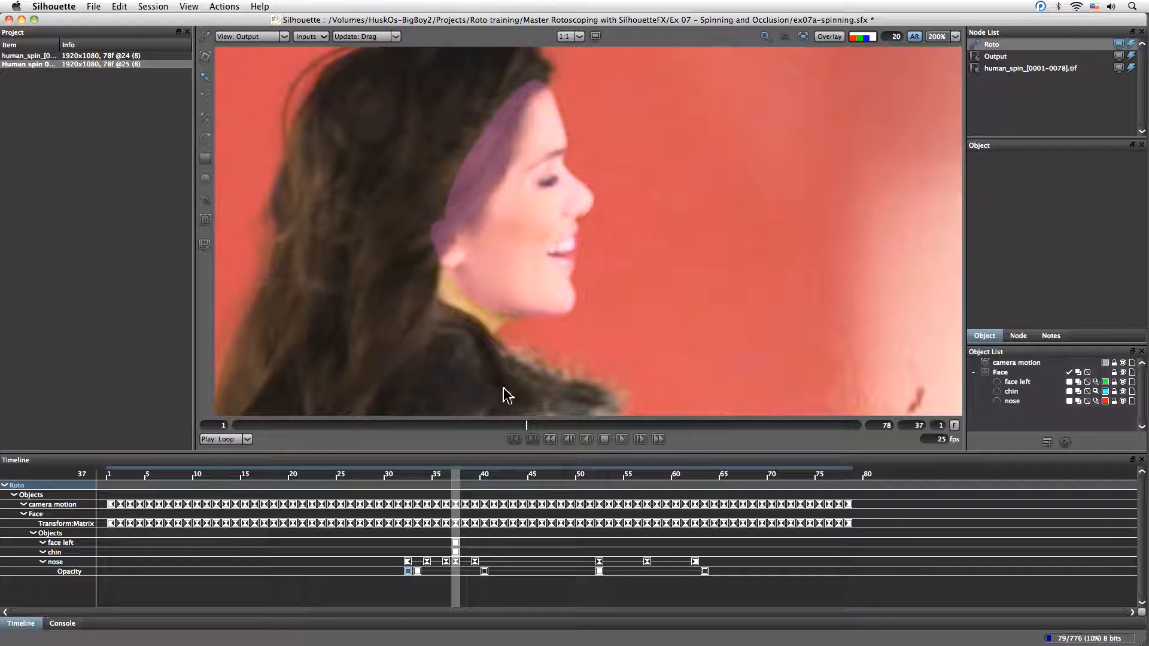
pyautogui.moveTo(448, 478)
pyautogui.mouseDown()
pyautogui.moveTo(331, 476)
pyautogui.moveTo(456, 477)
pyautogui.mouseUp()
pyautogui.click(830, 36)
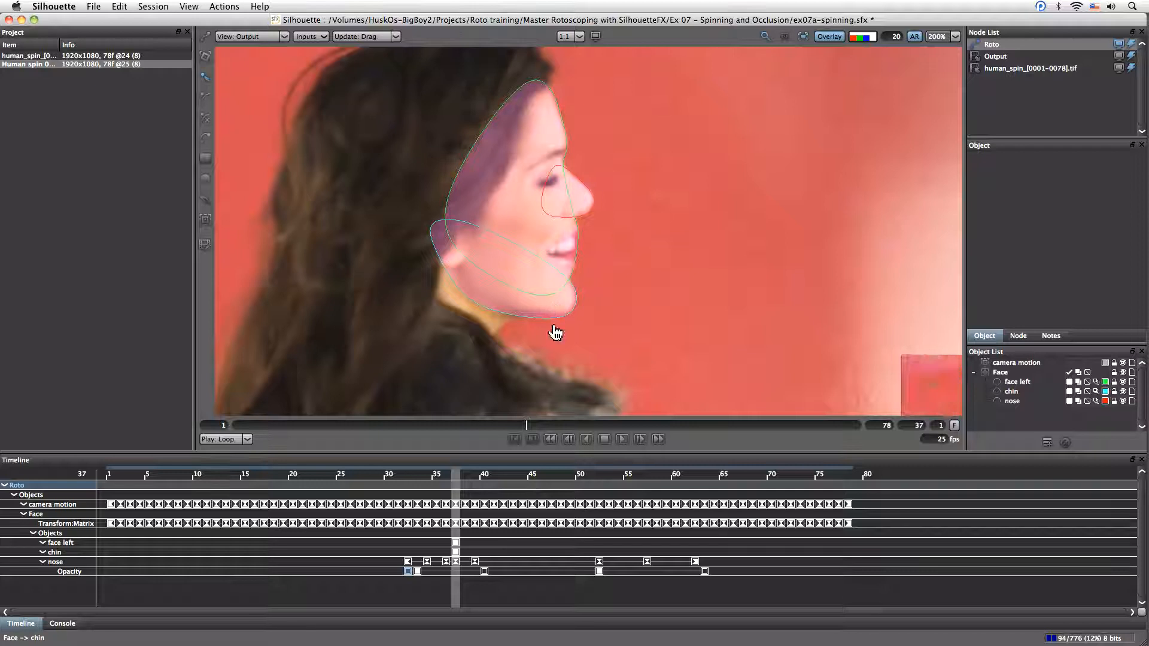
# Step: On frame 25, move the chin shape onto the turned jaw and stretch its corners so it reaches from the ear to the chin
pyautogui.moveTo(455, 479); pyautogui.dragTo(341, 482)
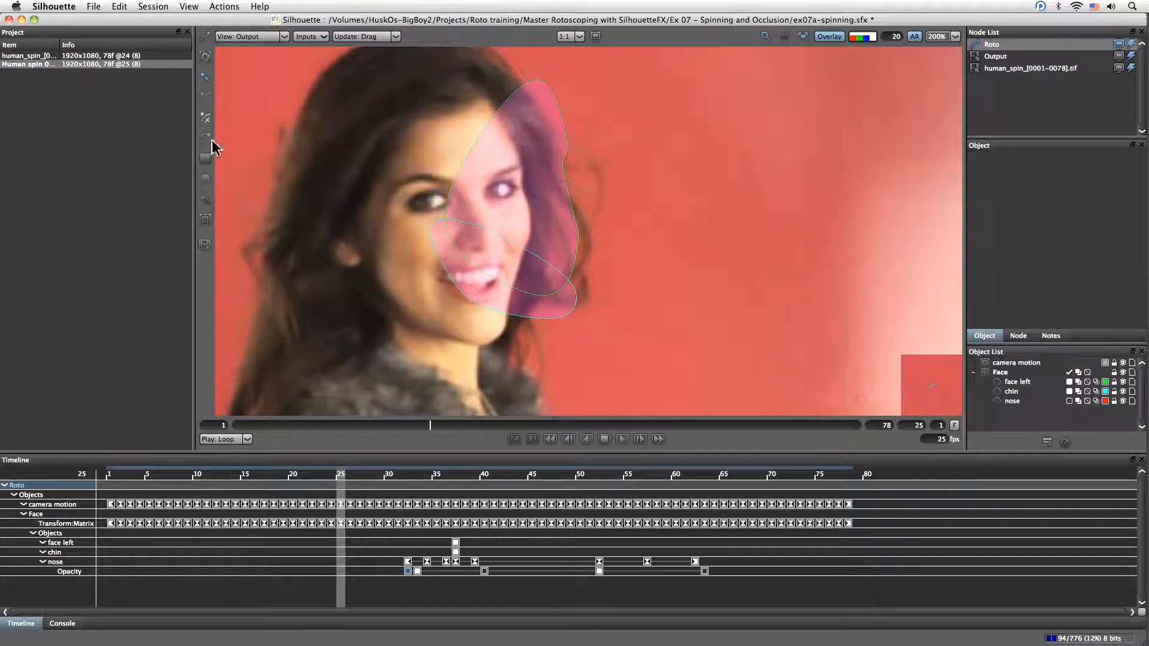
pyautogui.click(532, 308)
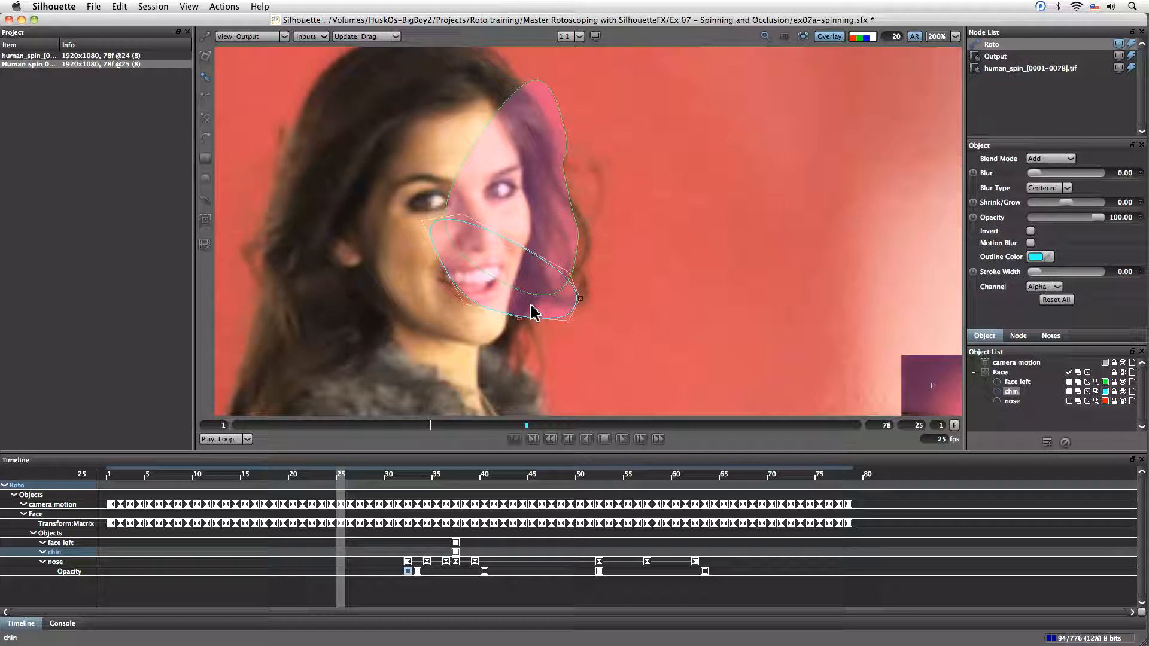
pyautogui.press('t')
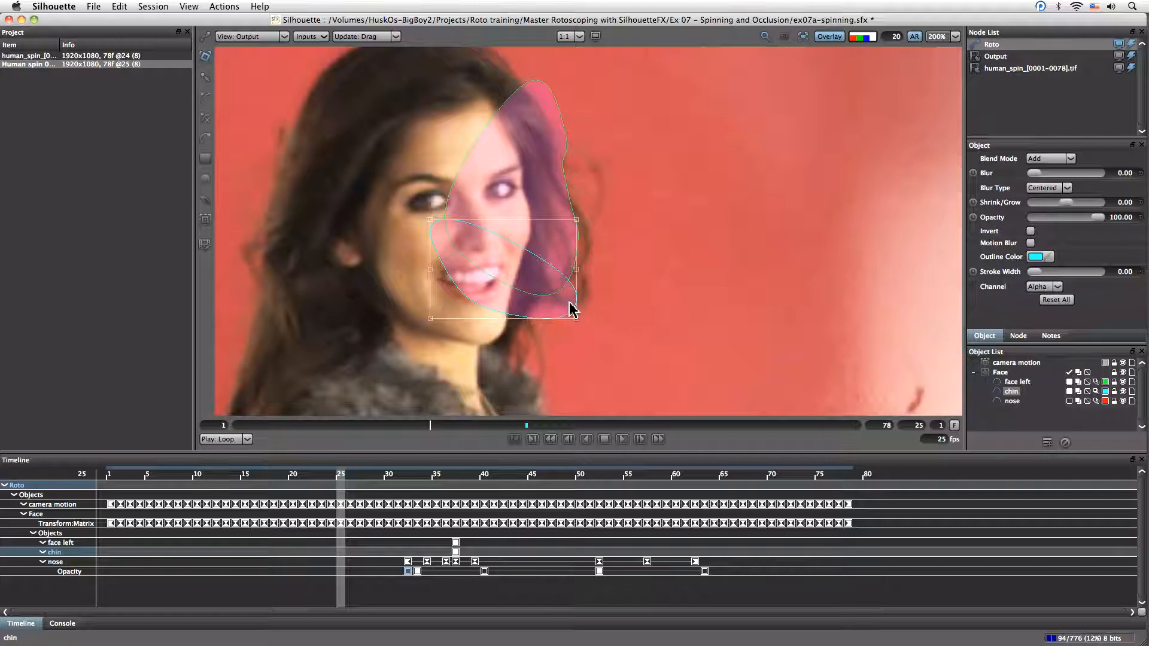
pyautogui.click(542, 323)
pyautogui.moveTo(541, 323); pyautogui.dragTo(467, 352)
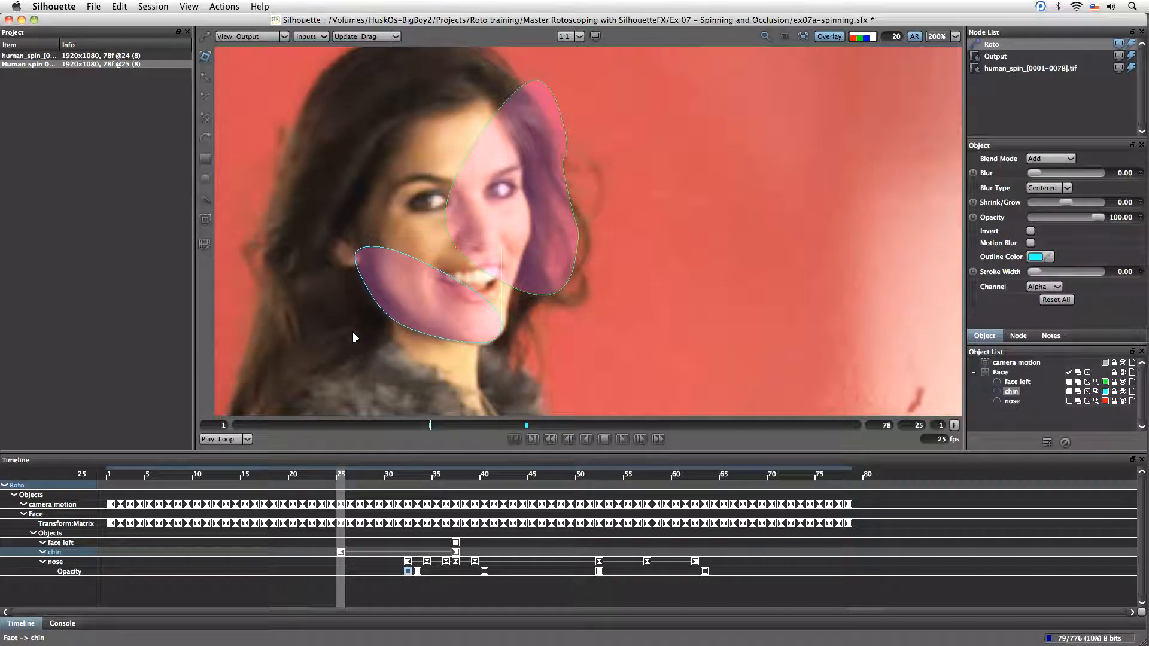
pyautogui.moveTo(355, 247); pyautogui.dragTo(340, 218)
pyautogui.click(503, 225)
pyautogui.click(500, 320)
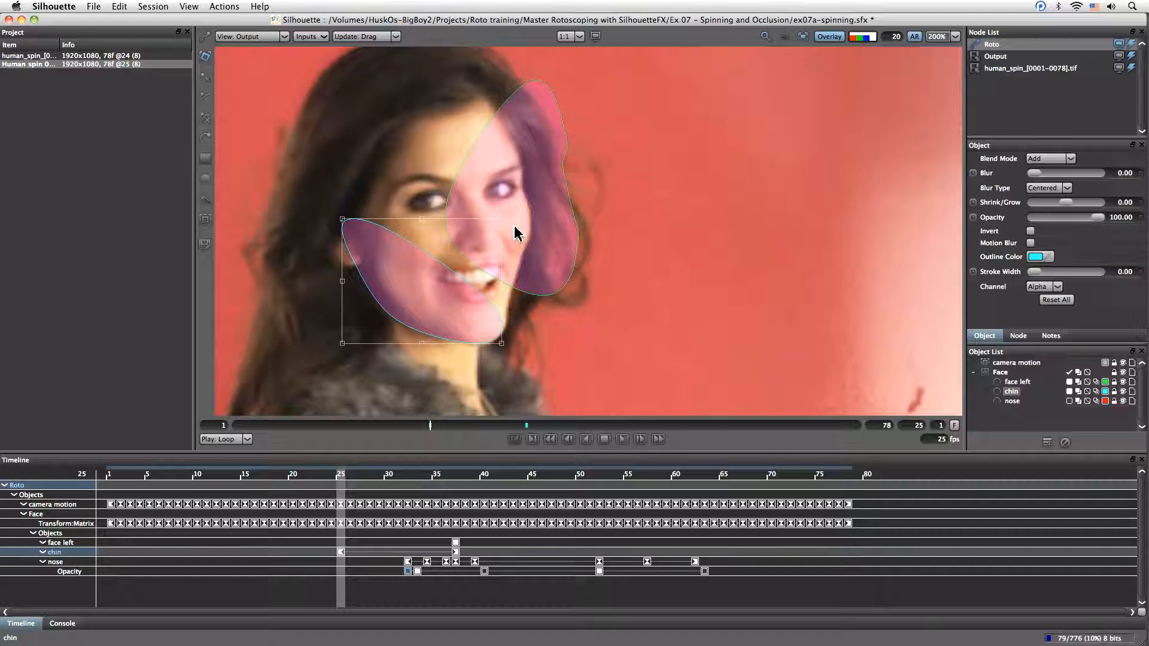
pyautogui.moveTo(501, 220); pyautogui.dragTo(509, 216)
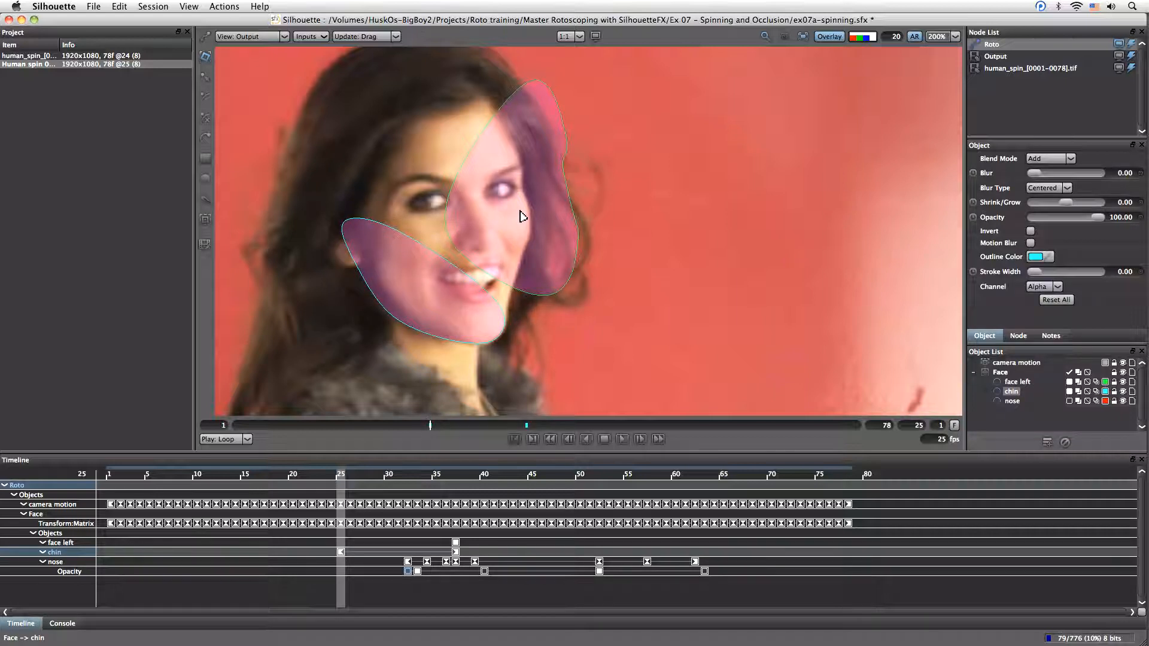
# Step: On frame 32, reposition the chin shape on the chin and widen it back over the ear
pyautogui.moveTo(347, 481); pyautogui.dragTo(411, 487)
pyautogui.moveTo(546, 329); pyautogui.dragTo(542, 343)
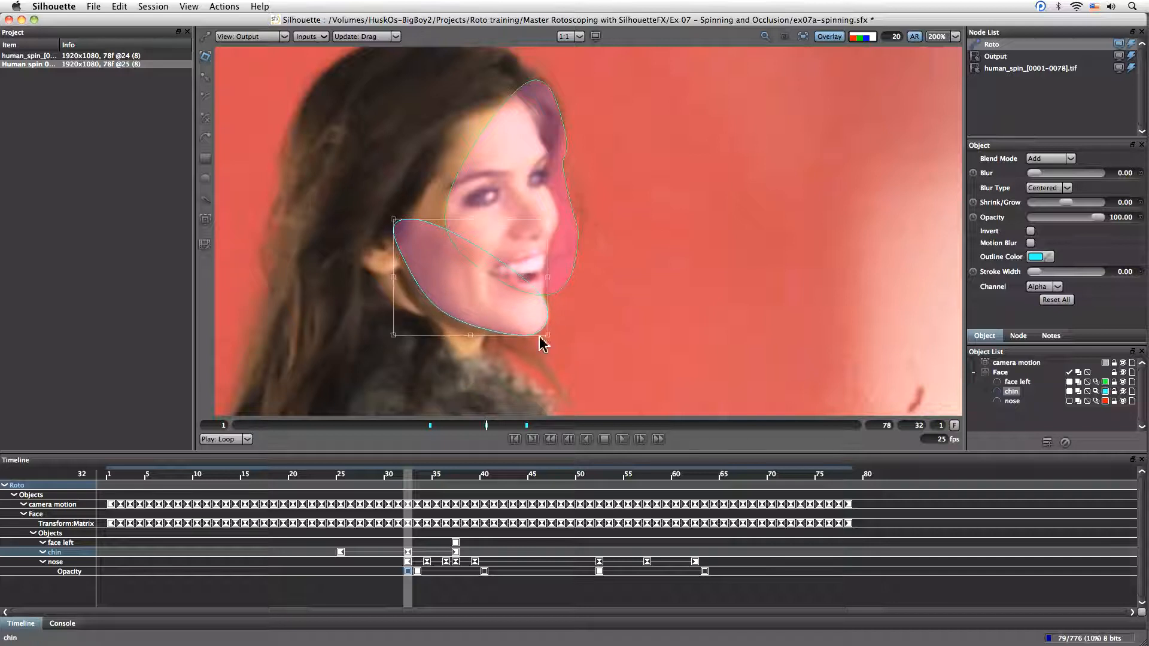
pyautogui.moveTo(395, 337); pyautogui.dragTo(354, 339)
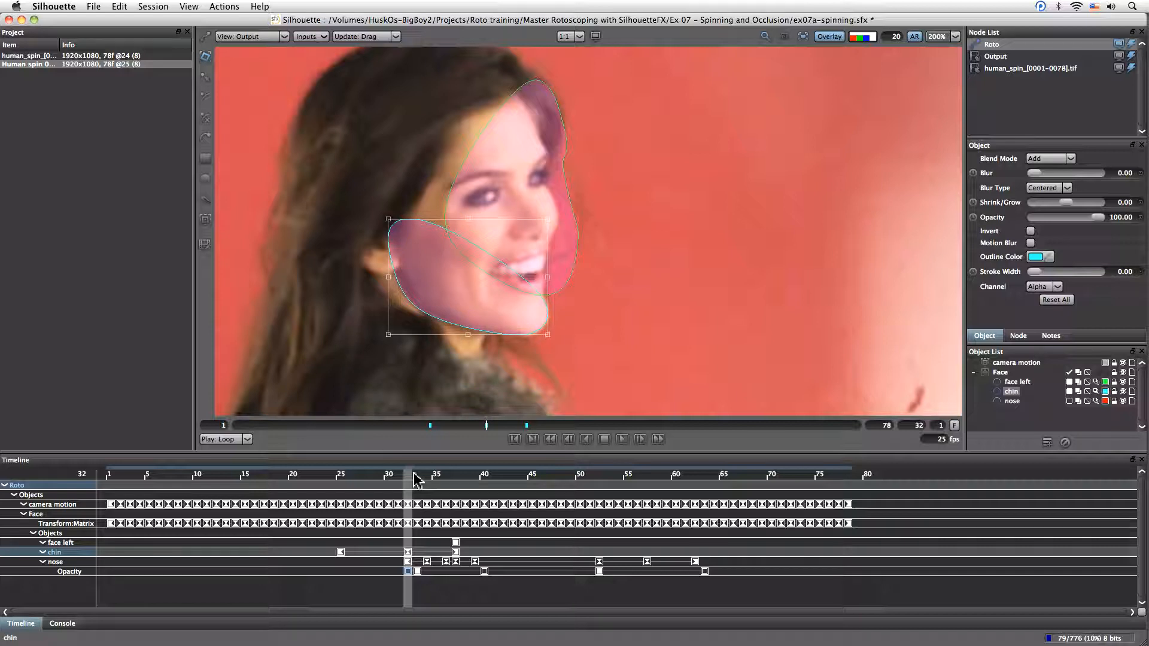
pyautogui.moveTo(420, 478)
pyautogui.mouseDown()
pyautogui.moveTo(469, 479)
pyautogui.moveTo(406, 489)
pyautogui.mouseUp()
pyautogui.moveTo(388, 277); pyautogui.dragTo(357, 279)
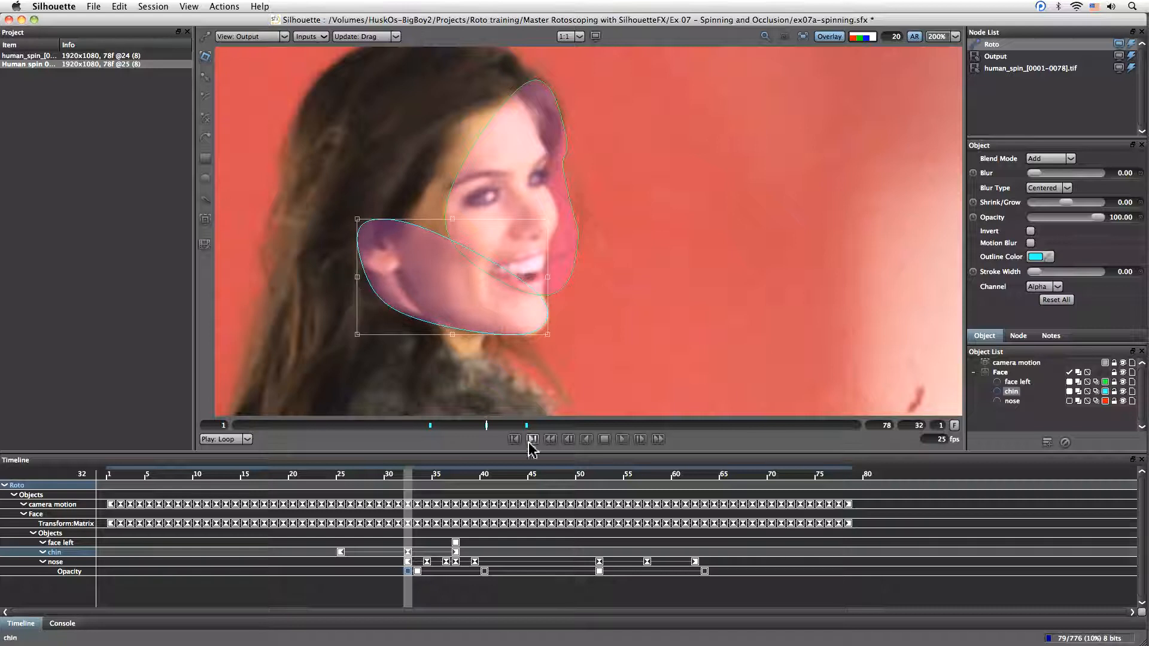
pyautogui.moveTo(547, 334); pyautogui.dragTo(547, 336)
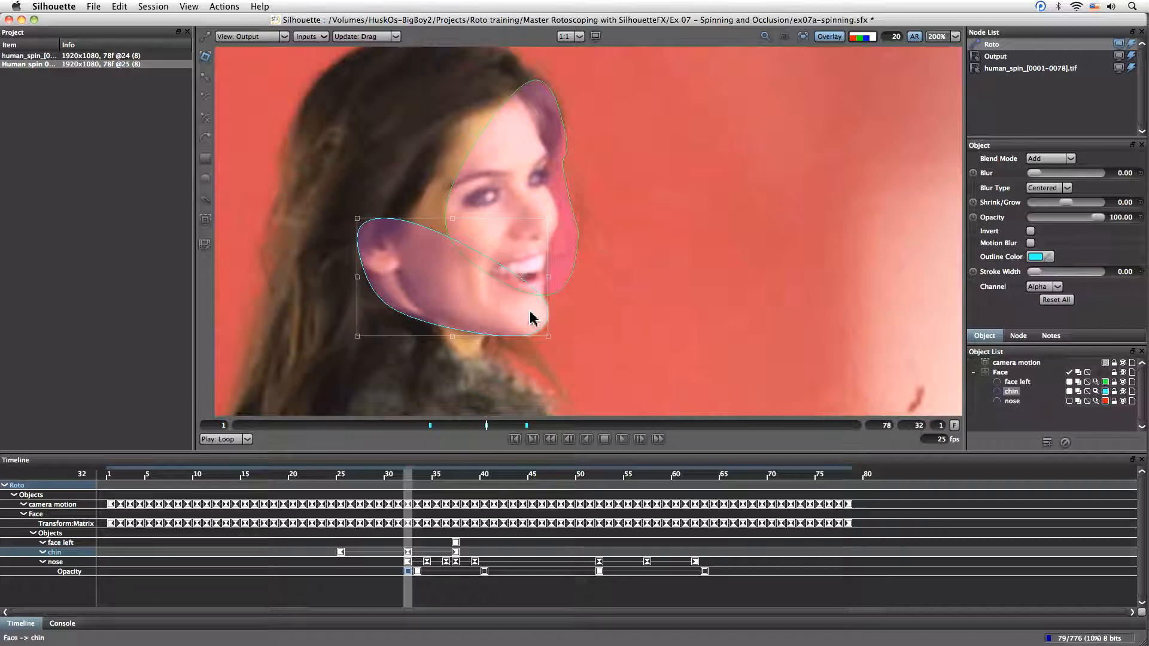
# Step: On frame 30, adjust the corners of the chin shape so it follows the chin and the jaw edge below the ear
pyautogui.moveTo(406, 483)
pyautogui.mouseDown()
pyautogui.moveTo(463, 474)
pyautogui.moveTo(344, 488)
pyautogui.moveTo(388, 488)
pyautogui.mouseUp()
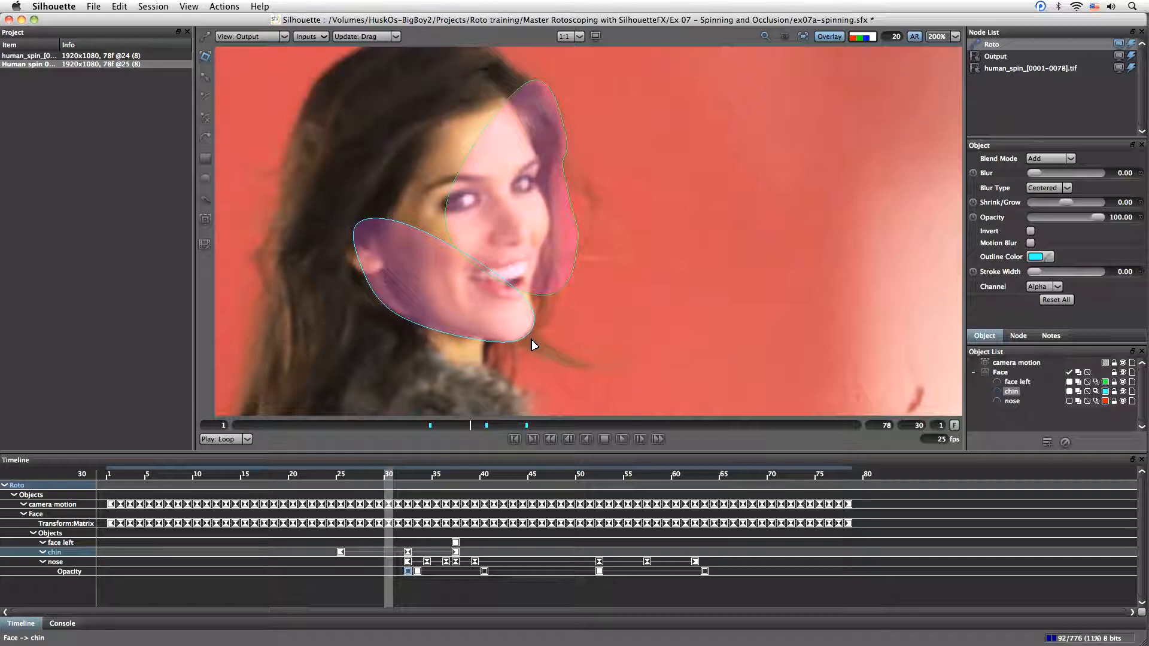
pyautogui.click(474, 337)
pyautogui.click(351, 338)
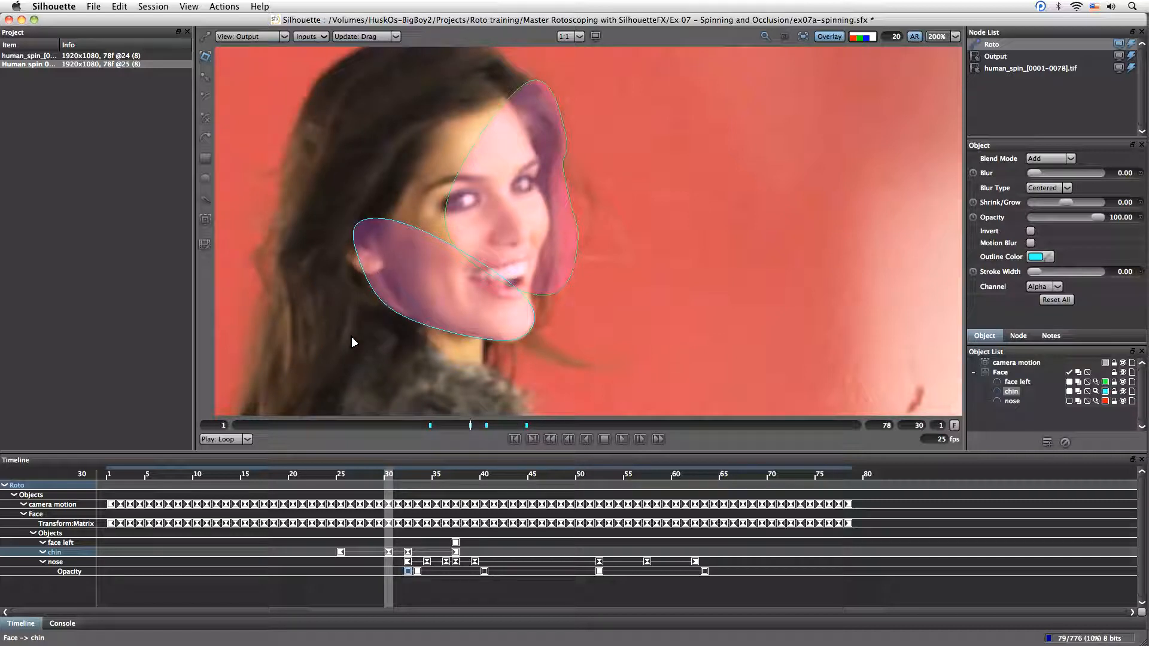
pyautogui.moveTo(348, 339); pyautogui.dragTo(349, 340)
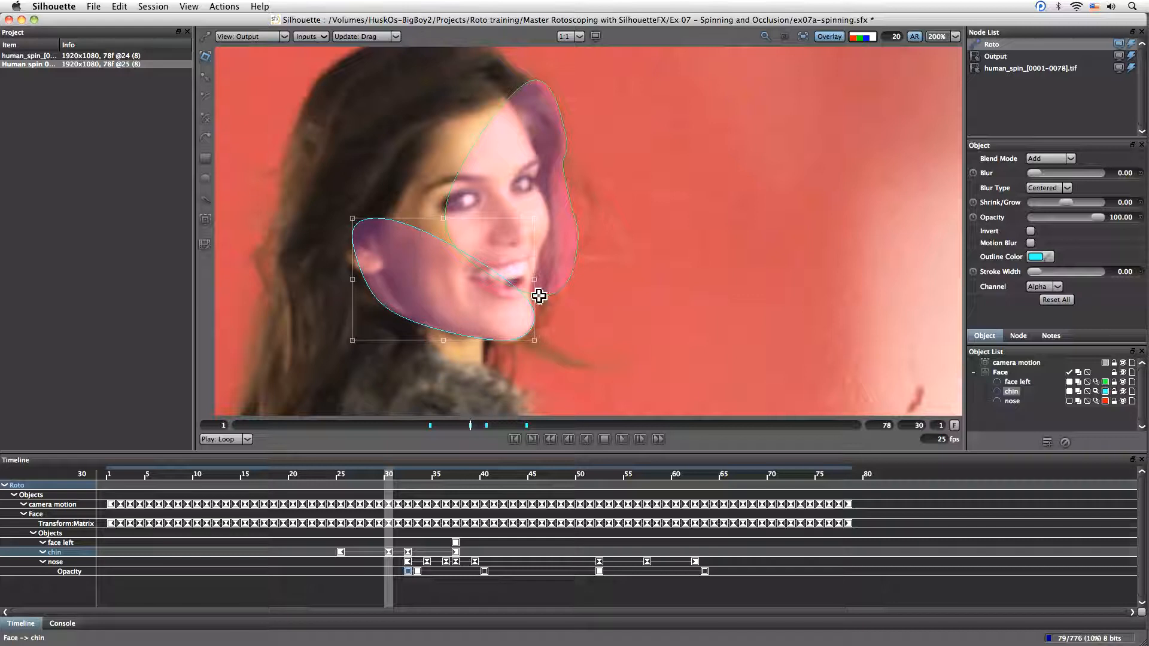
pyautogui.click(537, 348)
pyautogui.click(420, 220)
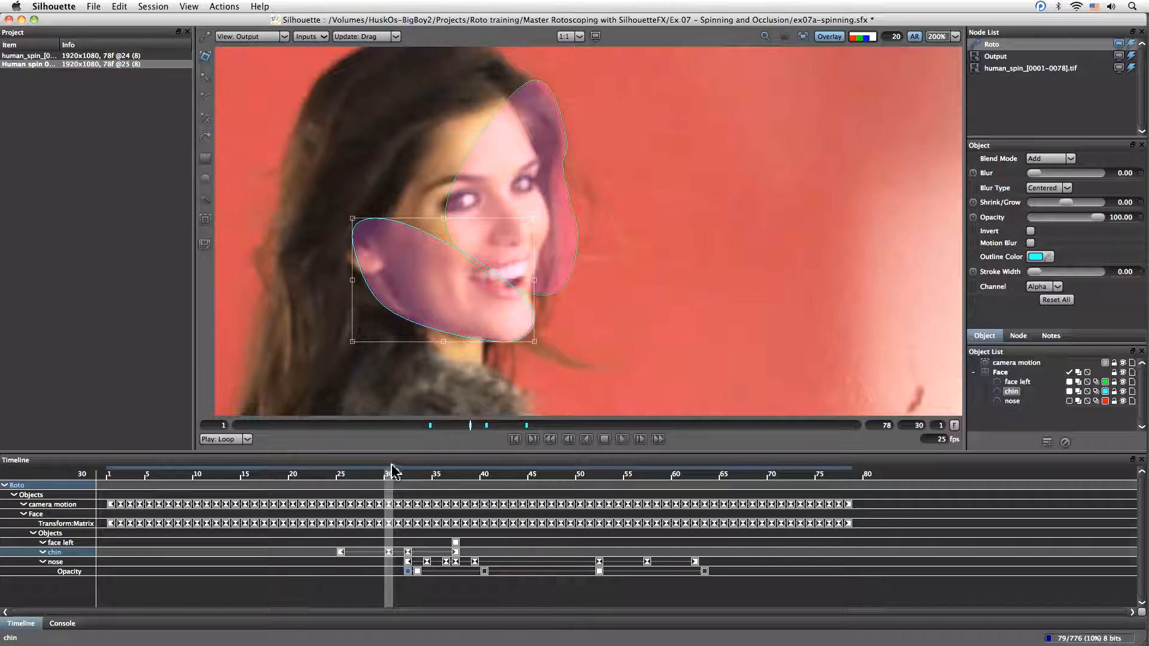
# Step: On frame 34, stretch the lower front corner of the chin shape out to the tip of the chin
pyautogui.moveTo(388, 479); pyautogui.dragTo(430, 482)
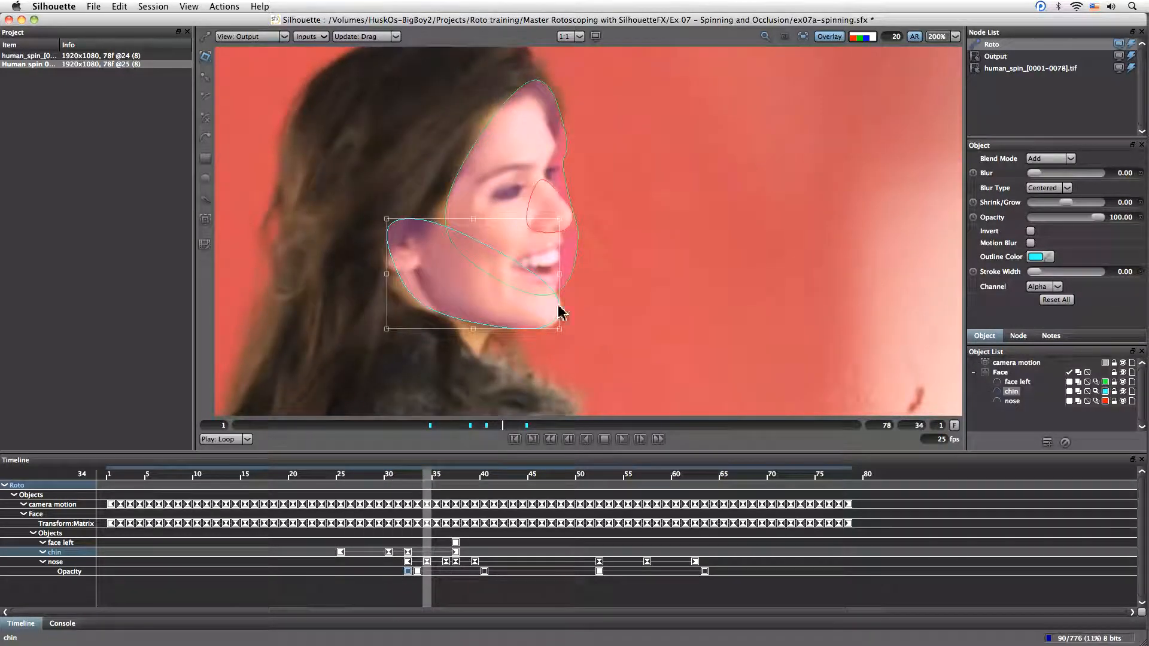
pyautogui.click(564, 334)
pyautogui.moveTo(561, 330); pyautogui.dragTo(560, 330)
pyautogui.moveTo(431, 477)
pyautogui.mouseDown()
pyautogui.moveTo(474, 477)
pyautogui.moveTo(372, 476)
pyautogui.moveTo(426, 477)
pyautogui.mouseUp()
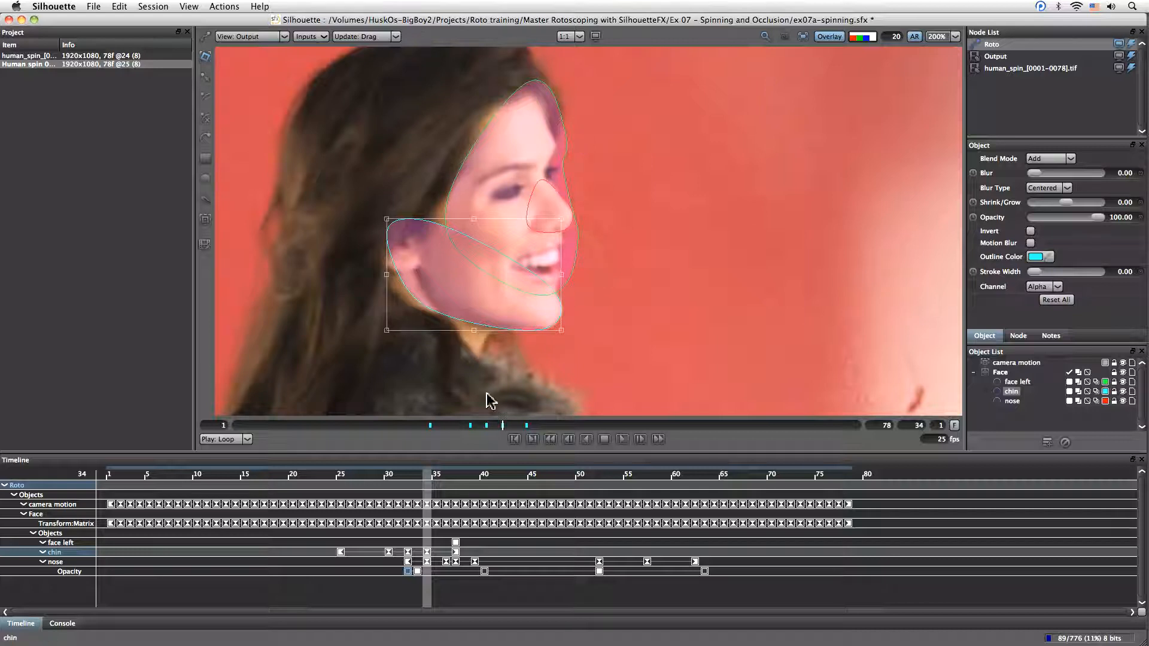
# Step: On frame 37, widen the chin shape back over the ear and reshape its lower edge to follow the jawline
pyautogui.moveTo(427, 477); pyautogui.dragTo(457, 477)
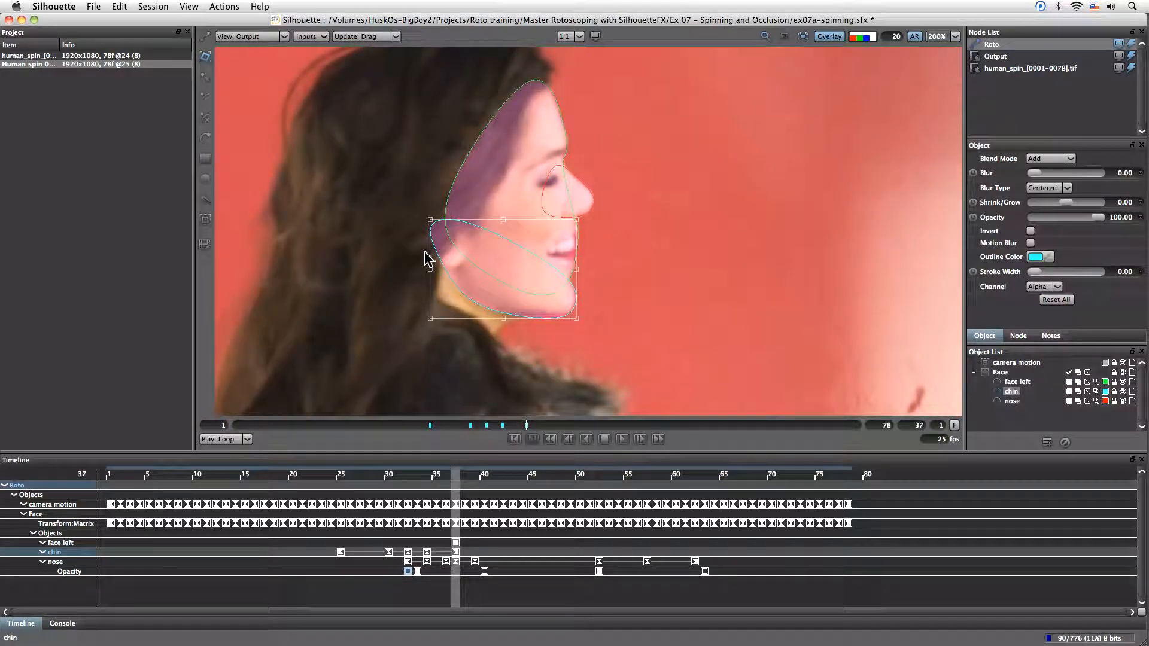
pyautogui.moveTo(430, 319); pyautogui.dragTo(364, 310)
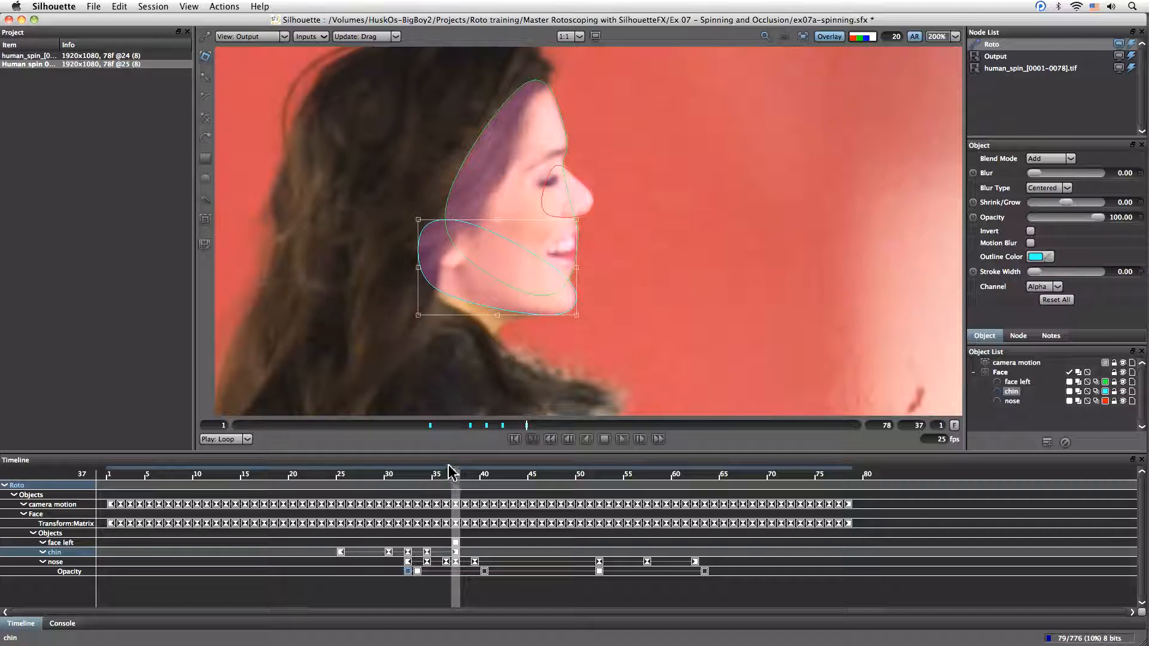
pyautogui.moveTo(454, 479)
pyautogui.mouseDown()
pyautogui.moveTo(386, 479)
pyautogui.moveTo(460, 479)
pyautogui.mouseUp()
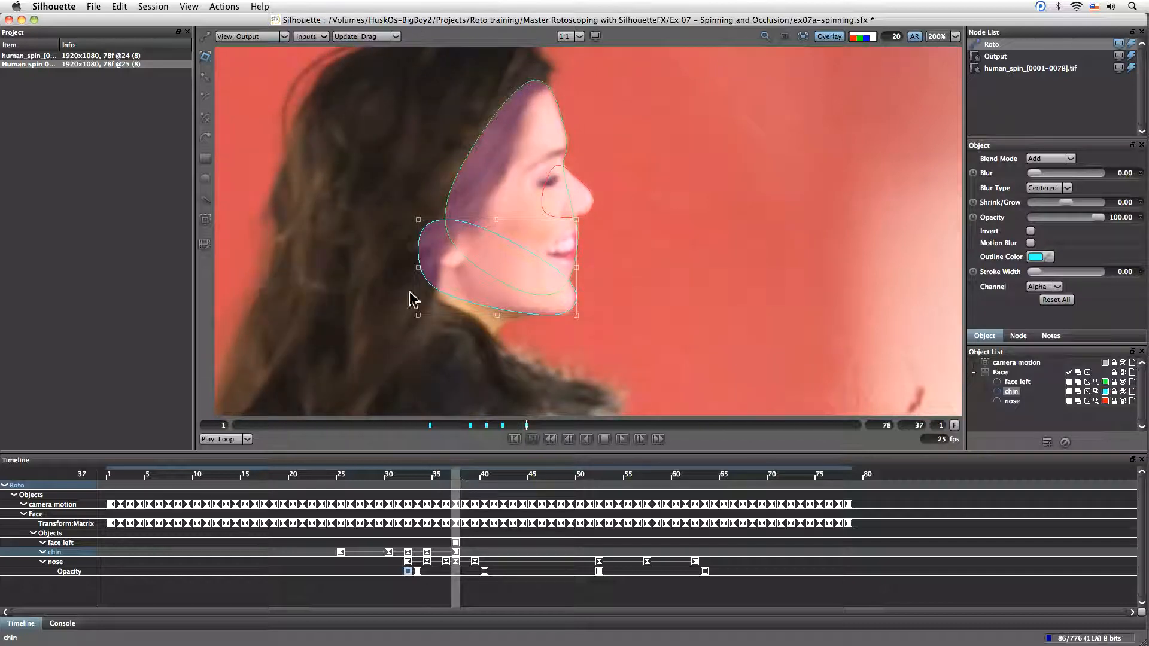
pyautogui.moveTo(413, 326); pyautogui.dragTo(404, 328)
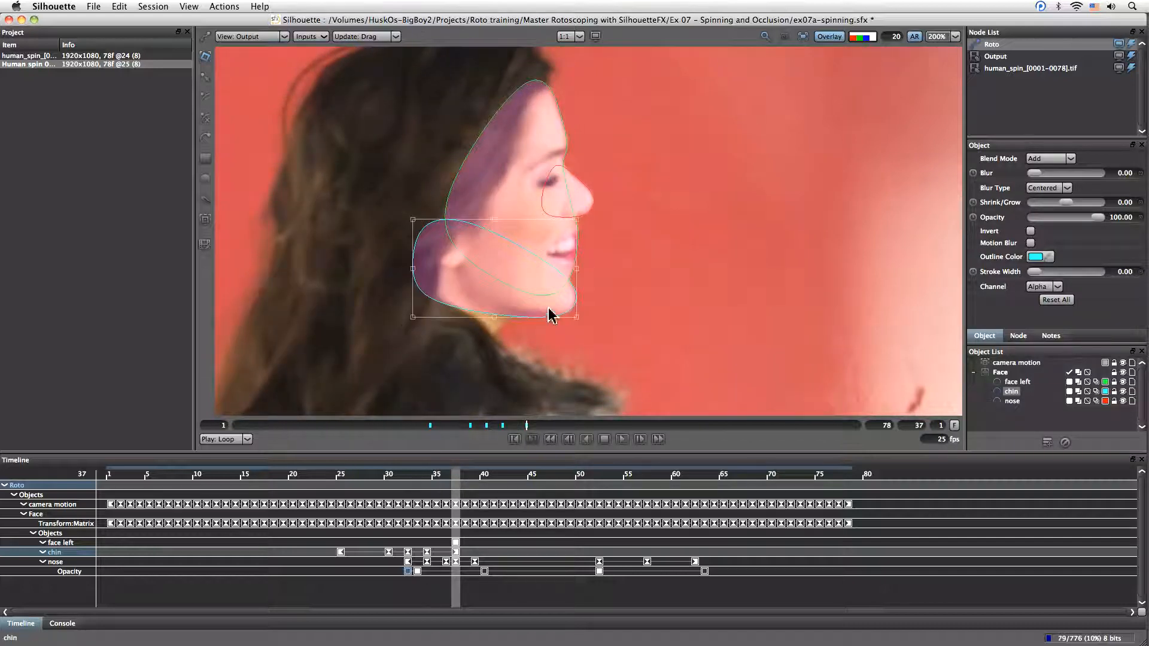
pyautogui.press('r')
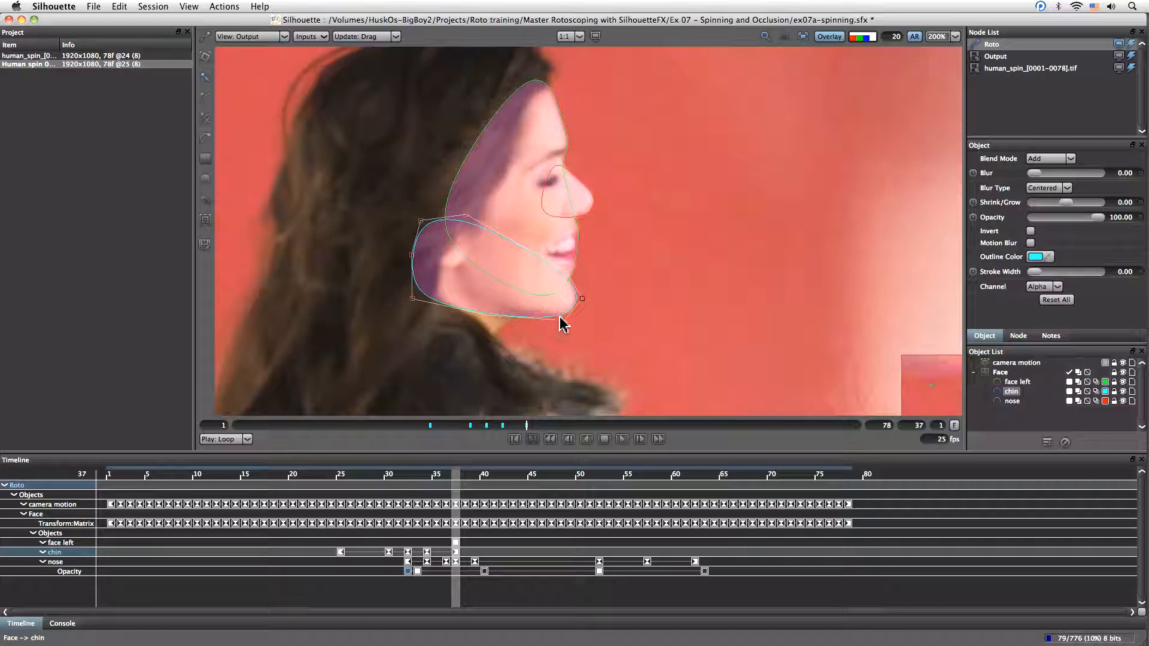
pyautogui.moveTo(487, 313); pyautogui.dragTo(490, 312)
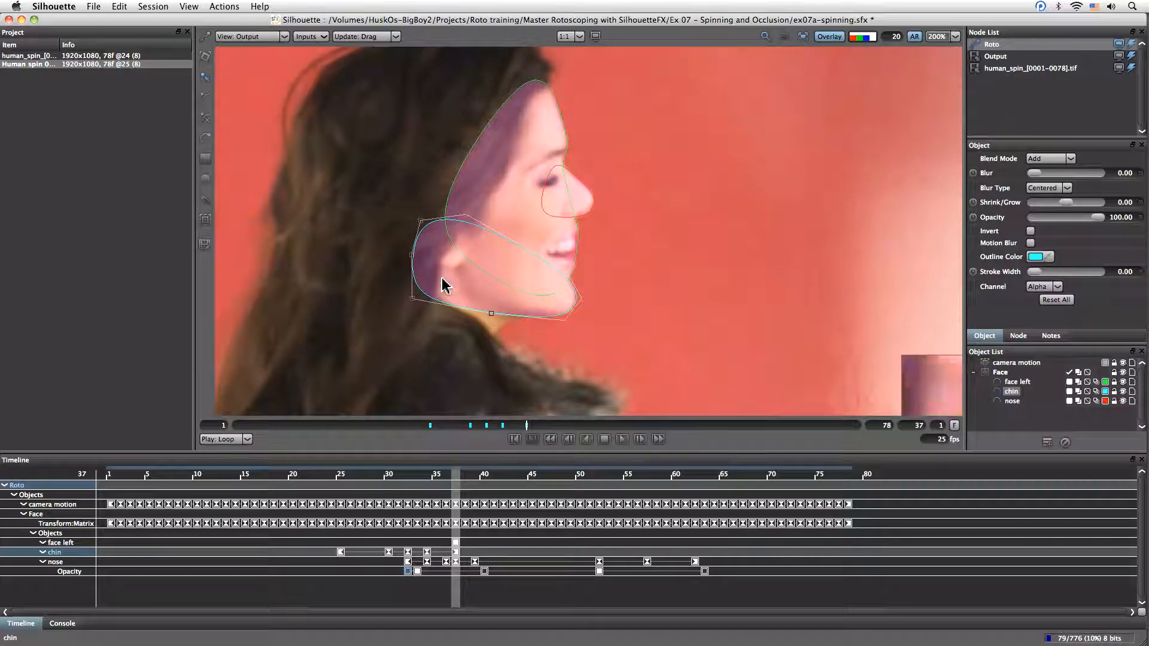
# Step: Review the chin shape between frames 25 and 37, and lock the nose and chin shapes
pyautogui.moveTo(446, 479); pyautogui.dragTo(341, 479)
pyautogui.rightClick(349, 503)
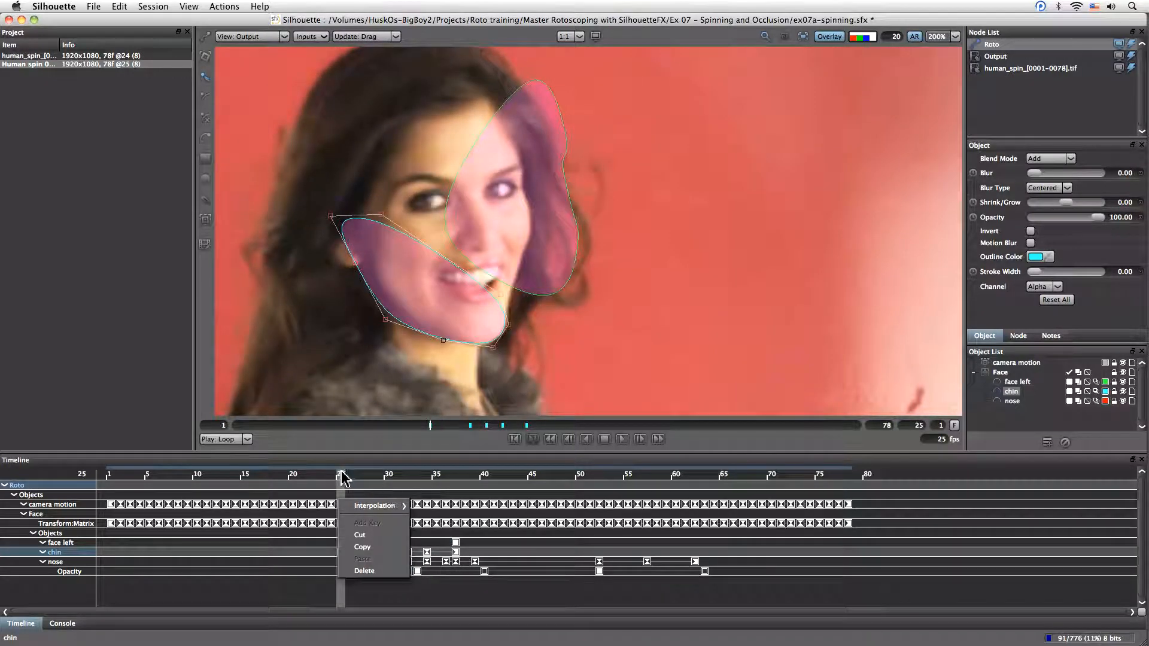
pyautogui.click(343, 478)
pyautogui.click(455, 479)
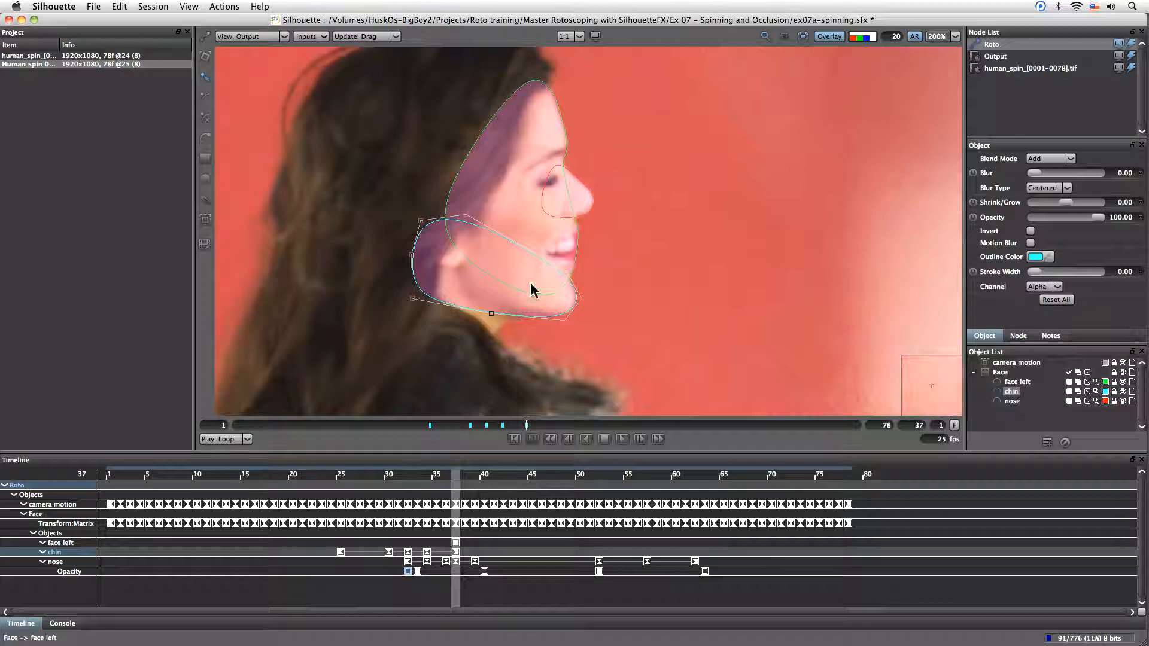
pyautogui.click(1123, 401)
pyautogui.click(1117, 392)
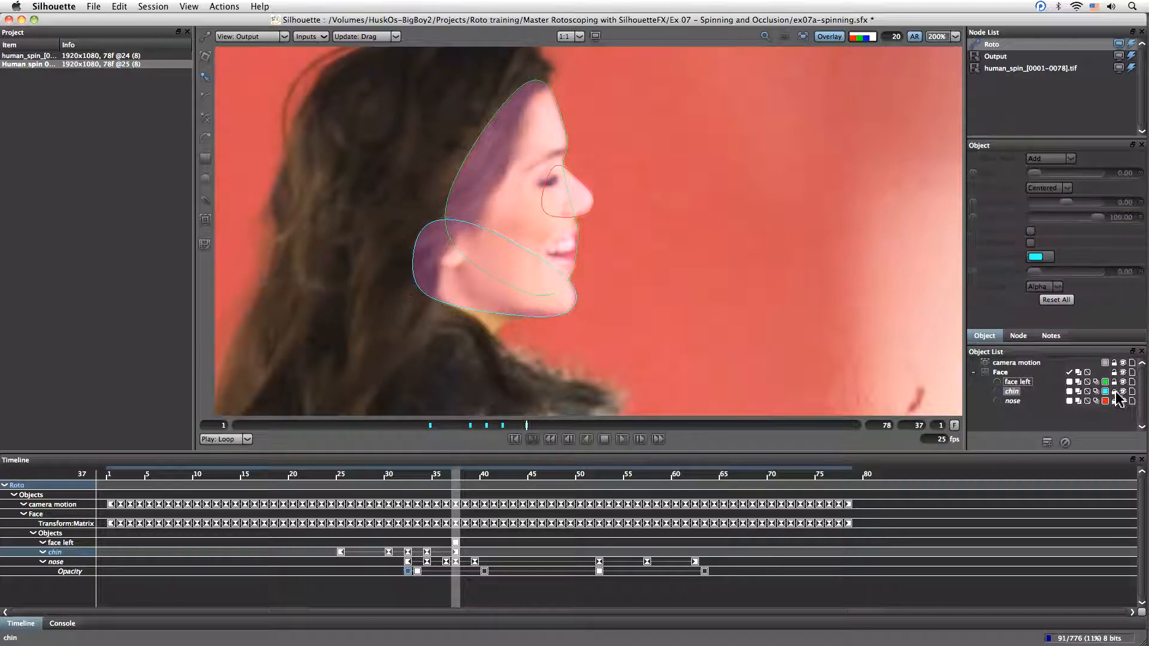
# Step: On frame 25, move the face left shape off the background hair onto the near side of the woman's face
pyautogui.click(1021, 381)
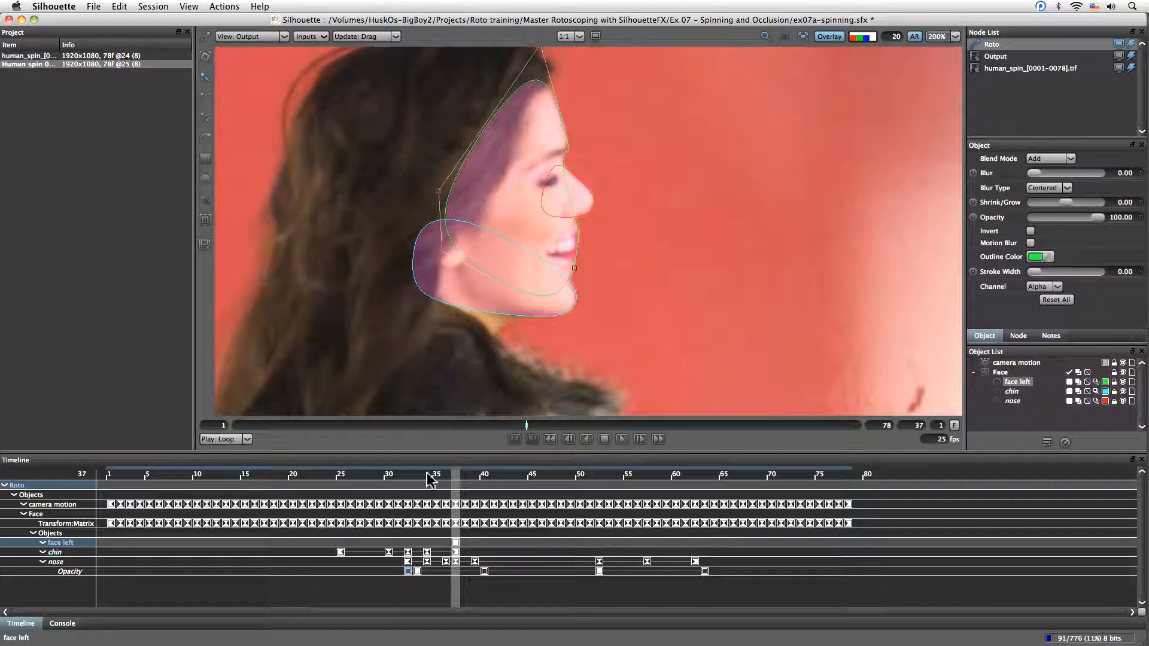
pyautogui.moveTo(457, 484); pyautogui.dragTo(345, 491)
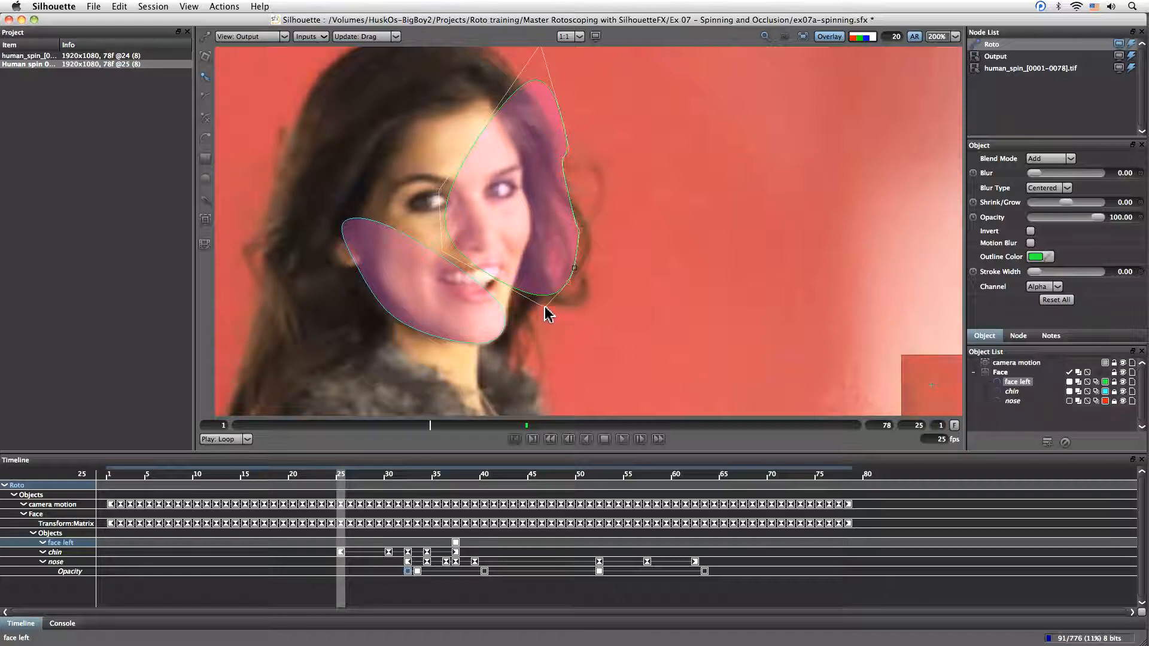
pyautogui.press('t')
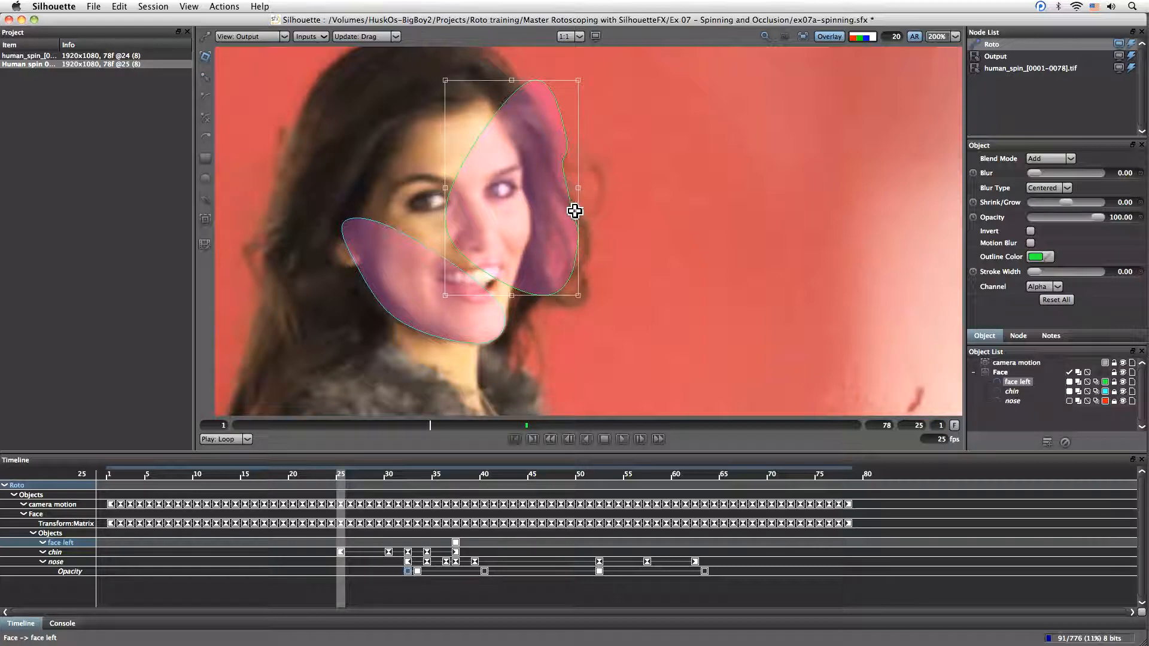
pyautogui.click(565, 206)
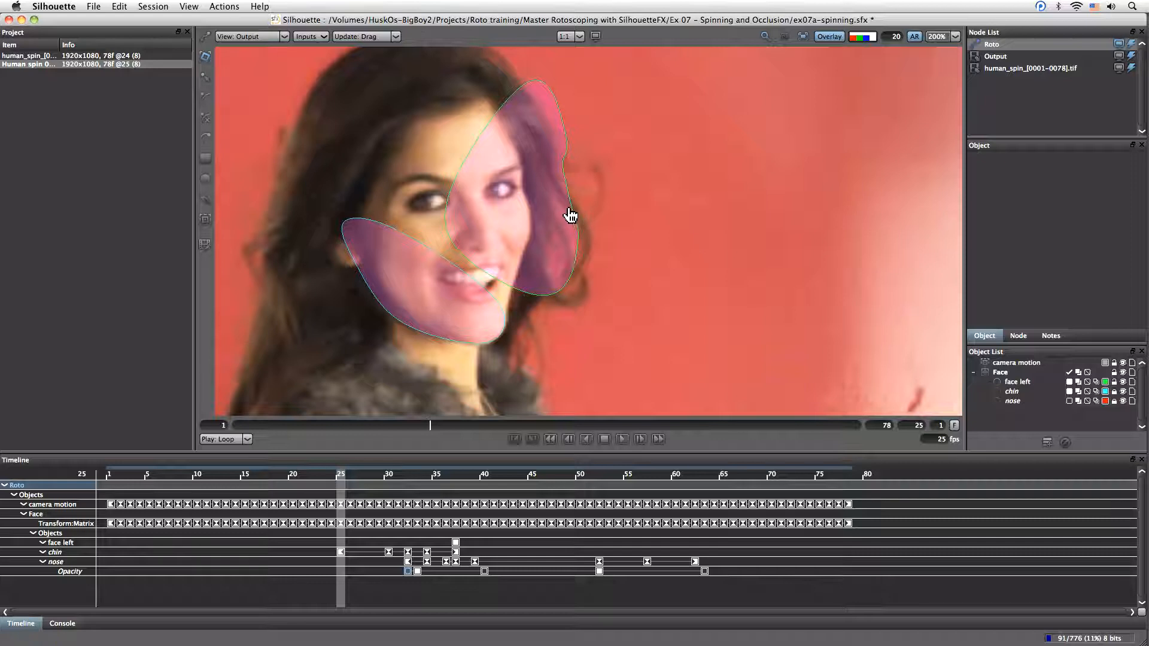
pyautogui.click(570, 215)
pyautogui.moveTo(564, 213); pyautogui.dragTo(475, 245)
# Step: Compare with frame 37, and refine the face left shape on frame 25, stretching its corners to the hairline, jaw and chin
pyautogui.moveTo(342, 482); pyautogui.dragTo(456, 475)
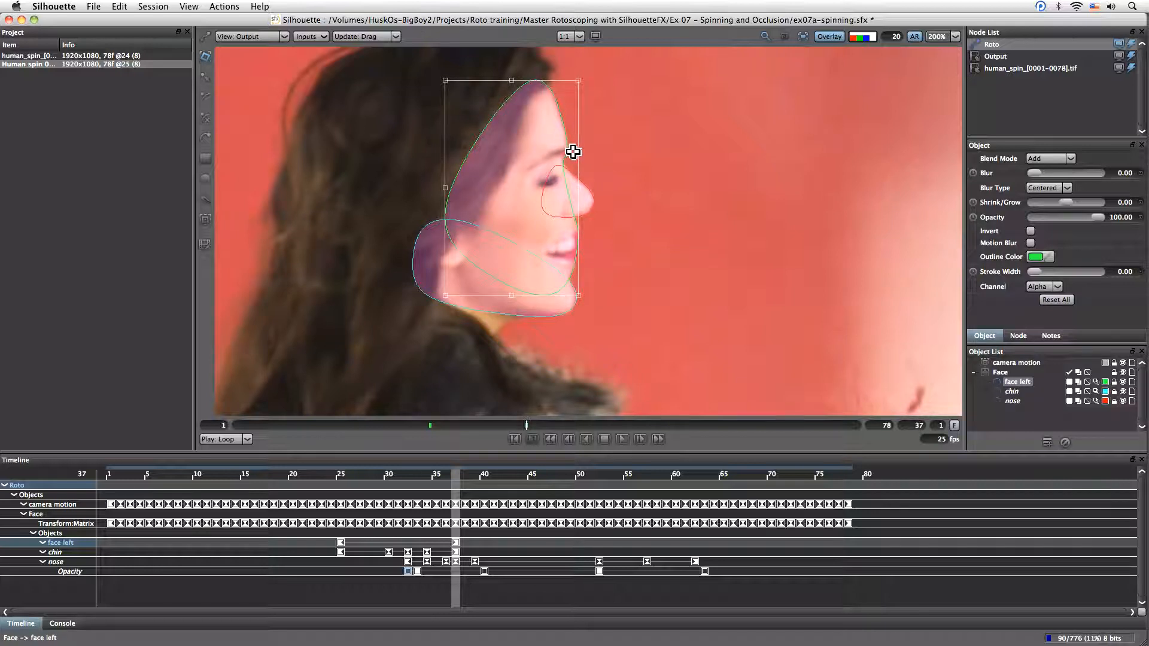
pyautogui.moveTo(453, 477); pyautogui.dragTo(342, 486)
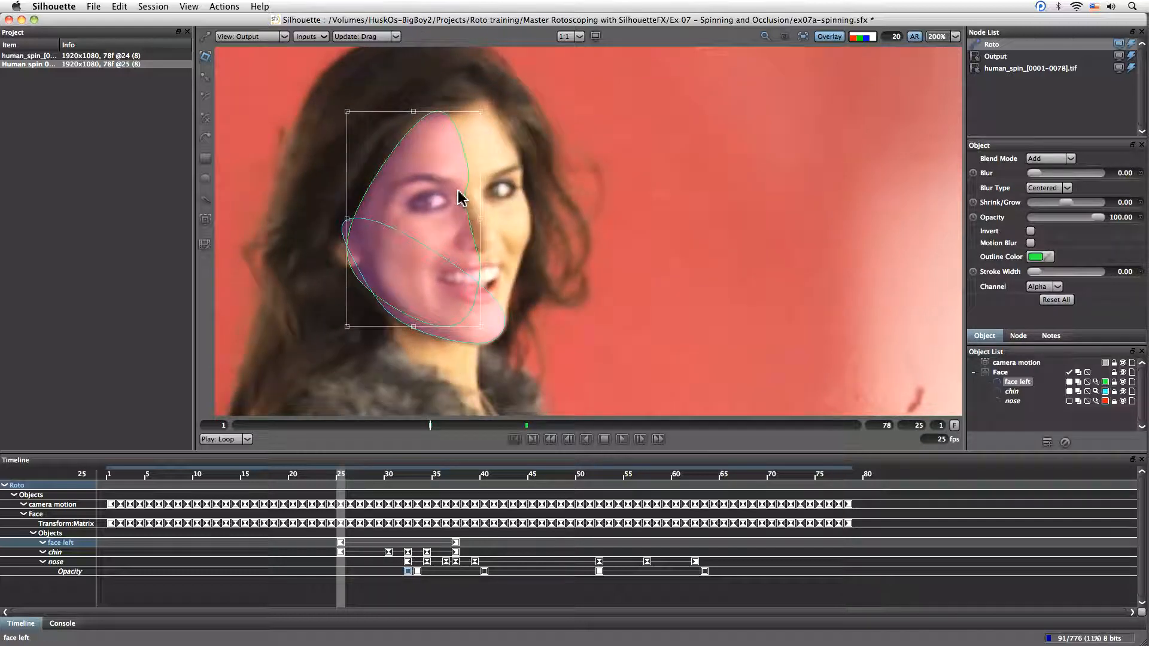
pyautogui.moveTo(469, 206); pyautogui.dragTo(480, 204)
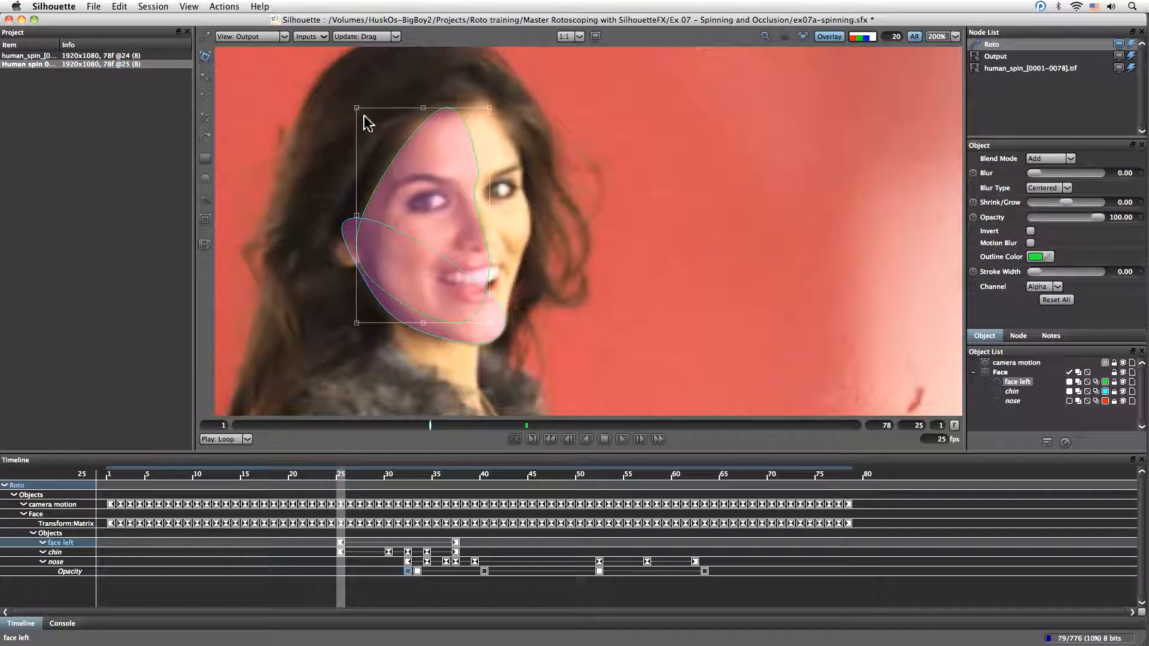
pyautogui.moveTo(358, 108); pyautogui.dragTo(325, 109)
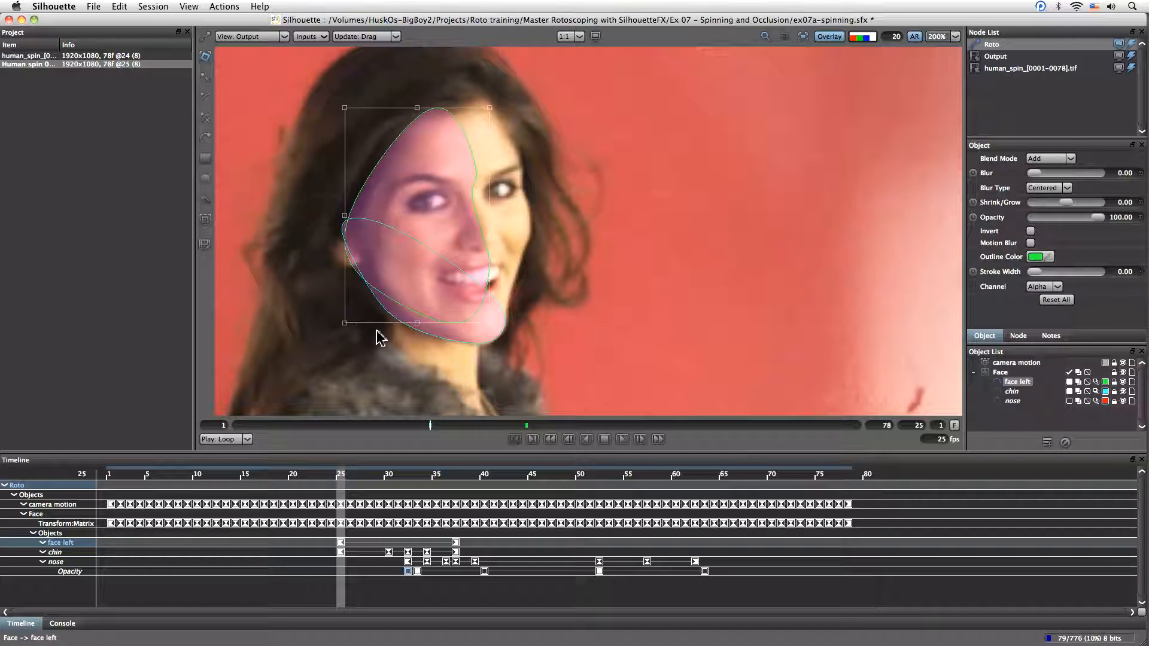
pyautogui.click(351, 328)
pyautogui.click(363, 331)
pyautogui.click(491, 338)
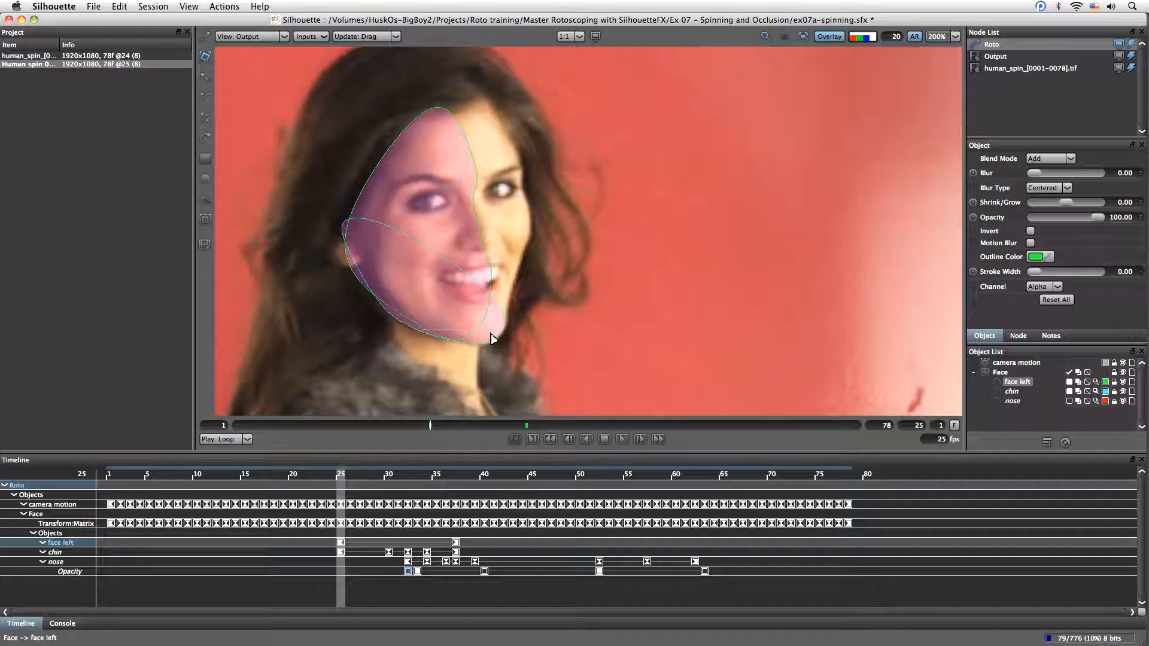
pyautogui.click(491, 333)
# Step: On frame 33, stretch the lower front corner of the face left shape toward the chin
pyautogui.moveTo(347, 479); pyautogui.dragTo(419, 484)
pyautogui.press('super+z')
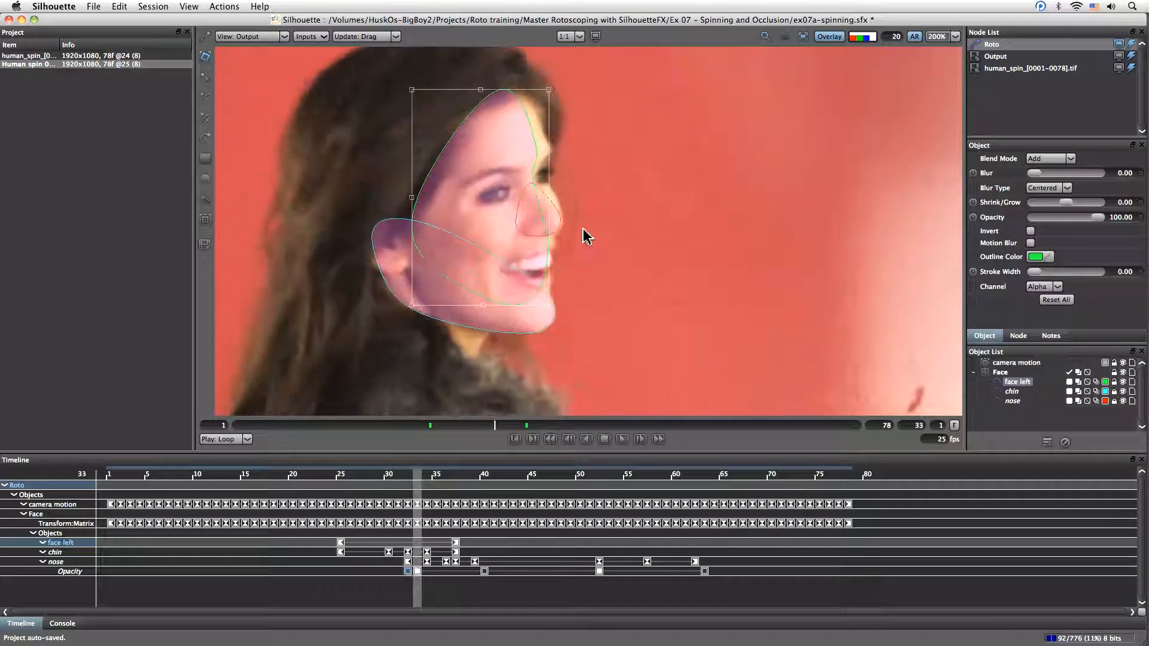
pyautogui.click(560, 313)
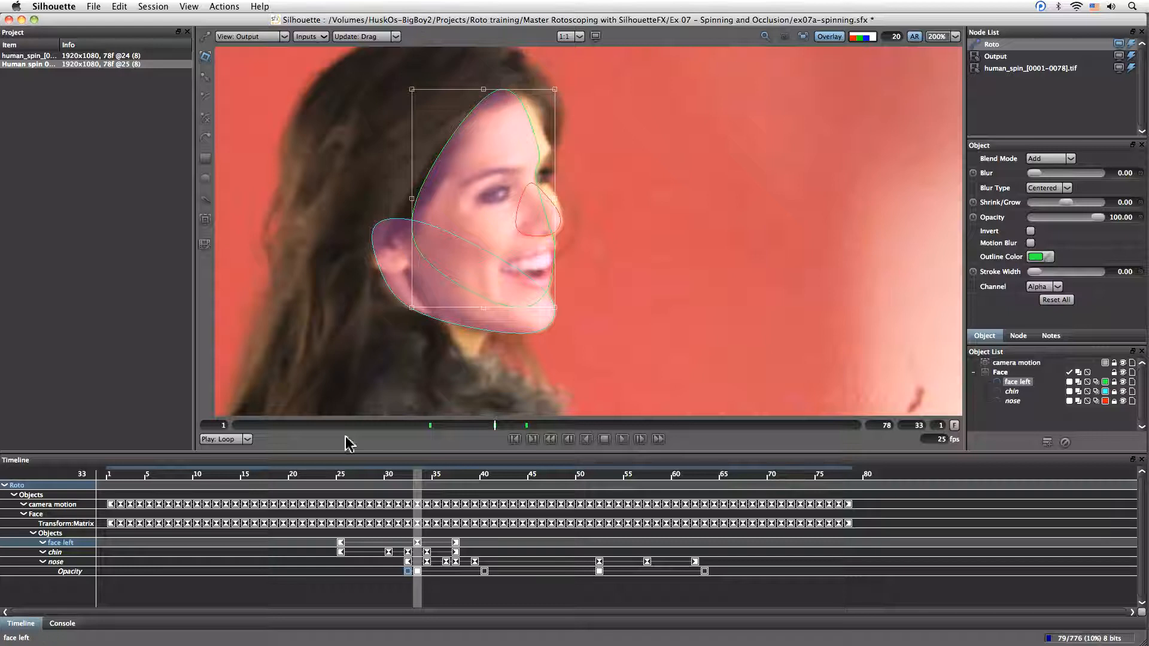
# Step: On frame 32, reshape the face left shape by moving its lower front control point near the chin
pyautogui.moveTo(414, 479)
pyautogui.mouseDown()
pyautogui.moveTo(301, 488)
pyautogui.moveTo(418, 486)
pyautogui.moveTo(405, 486)
pyautogui.mouseUp()
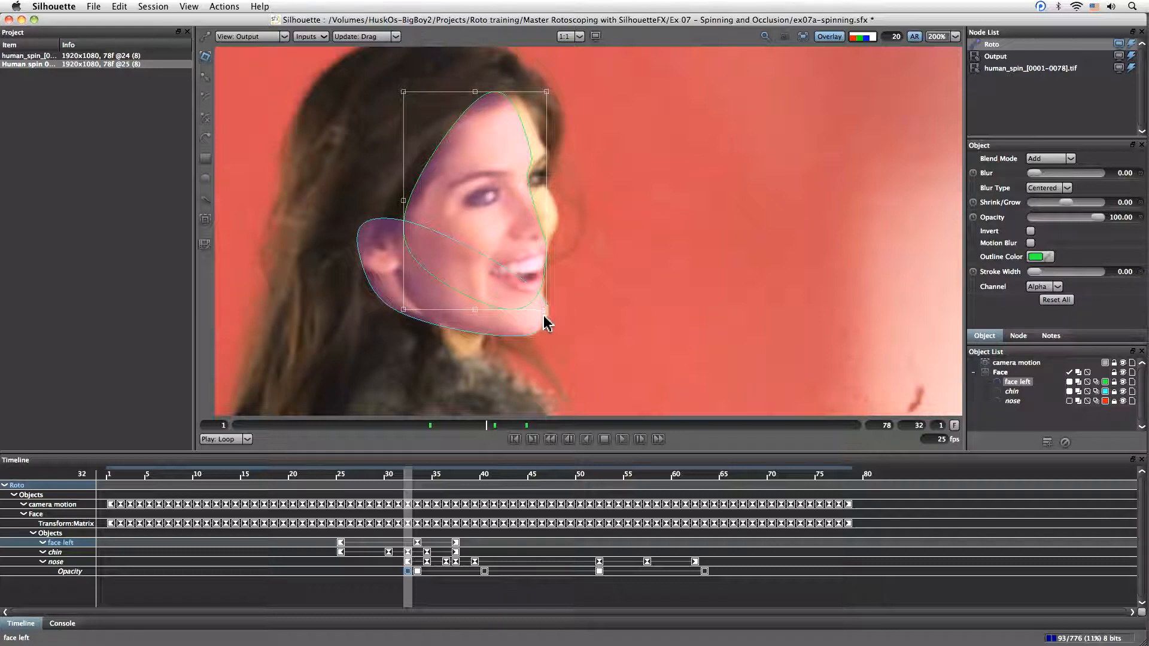
pyautogui.press('r')
pyautogui.moveTo(539, 297); pyautogui.dragTo(545, 303)
pyautogui.press('t')
# Step: Hide the shape outlines, set the coloured matte's opacity to 30, and review the face coverage from frame 36 back to 25
pyautogui.moveTo(407, 483); pyautogui.dragTo(444, 466)
pyautogui.click(803, 38)
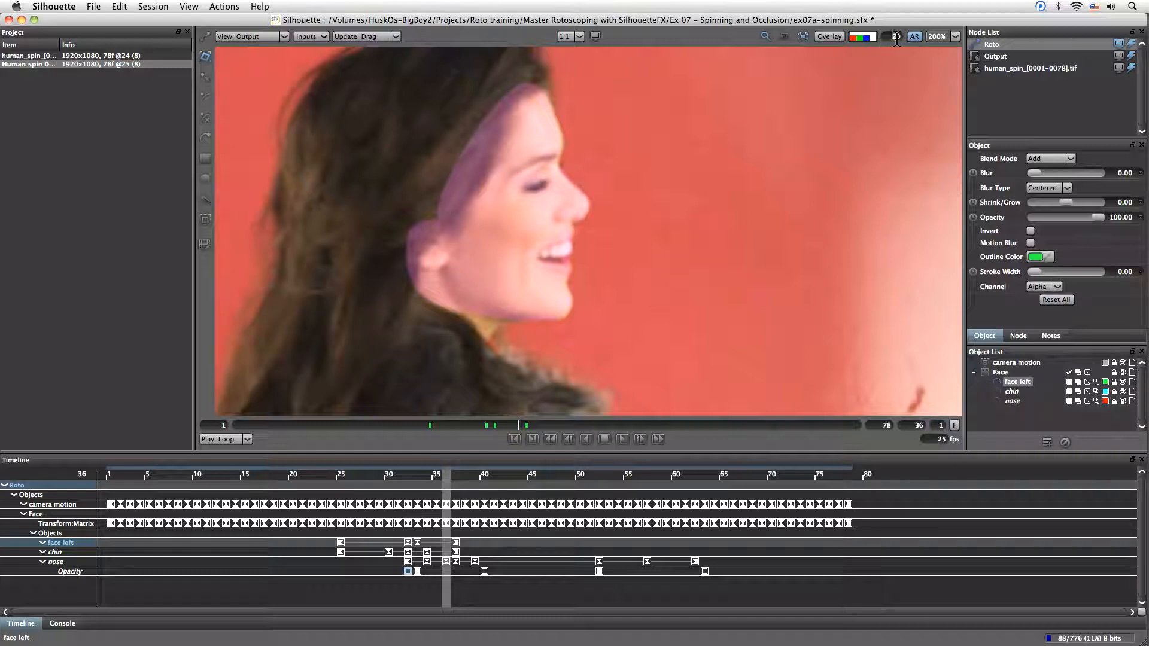
pyautogui.press('Return')
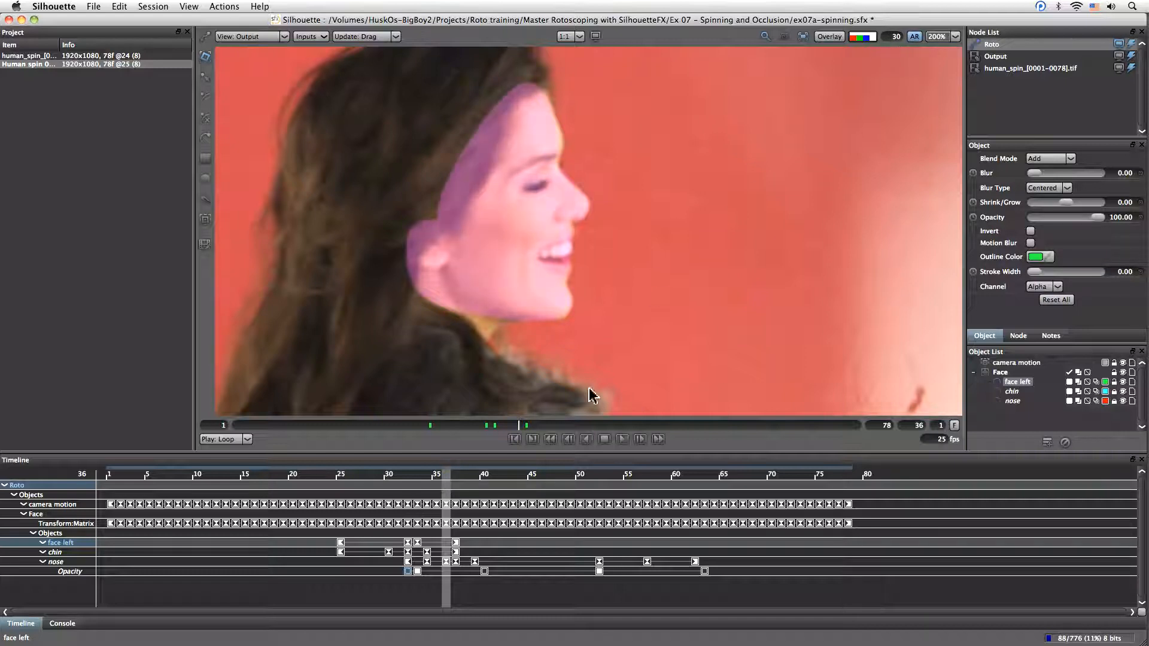
pyautogui.moveTo(450, 479); pyautogui.dragTo(338, 479)
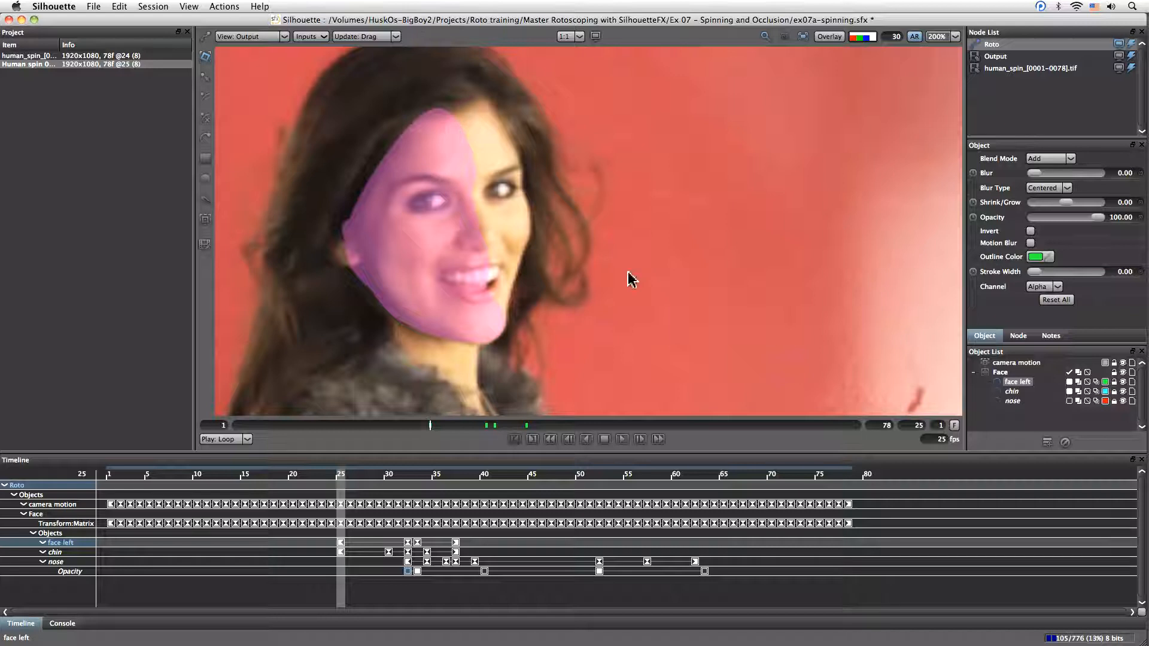
# Step: Lock the face left shape, show the outlines, and draw an X-Spline around the far side of the face on frame 25
pyautogui.click(1114, 383)
pyautogui.click(829, 37)
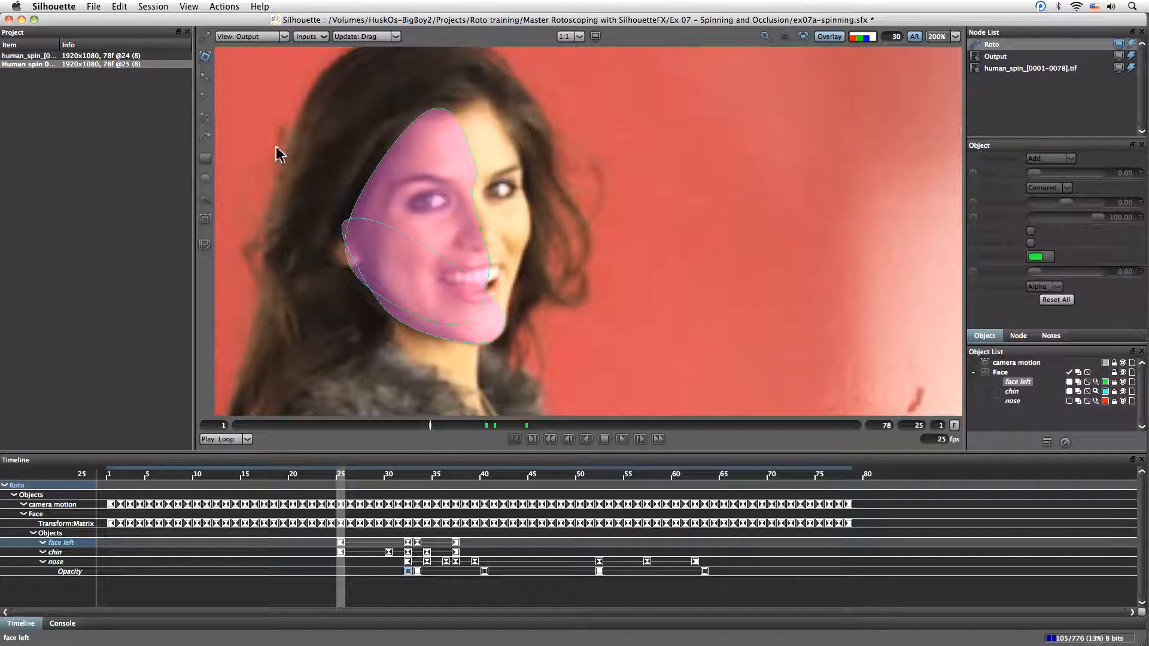
pyautogui.click(207, 121)
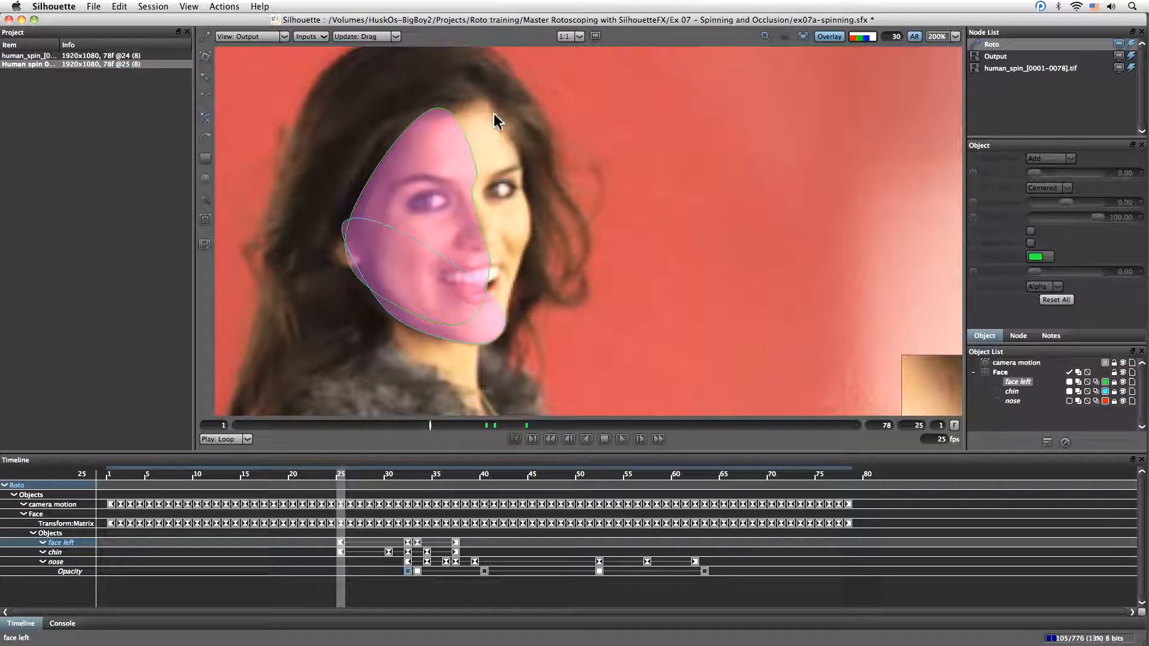
pyautogui.click(512, 132)
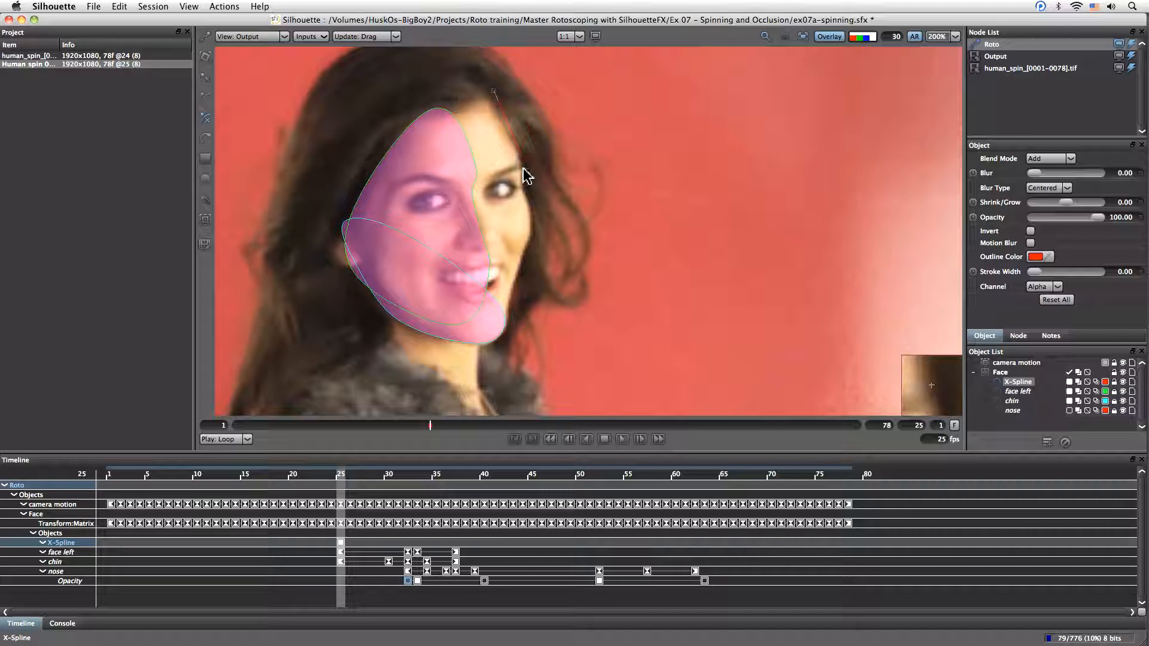
pyautogui.click(530, 211)
pyautogui.click(532, 236)
pyautogui.click(508, 306)
pyautogui.click(486, 344)
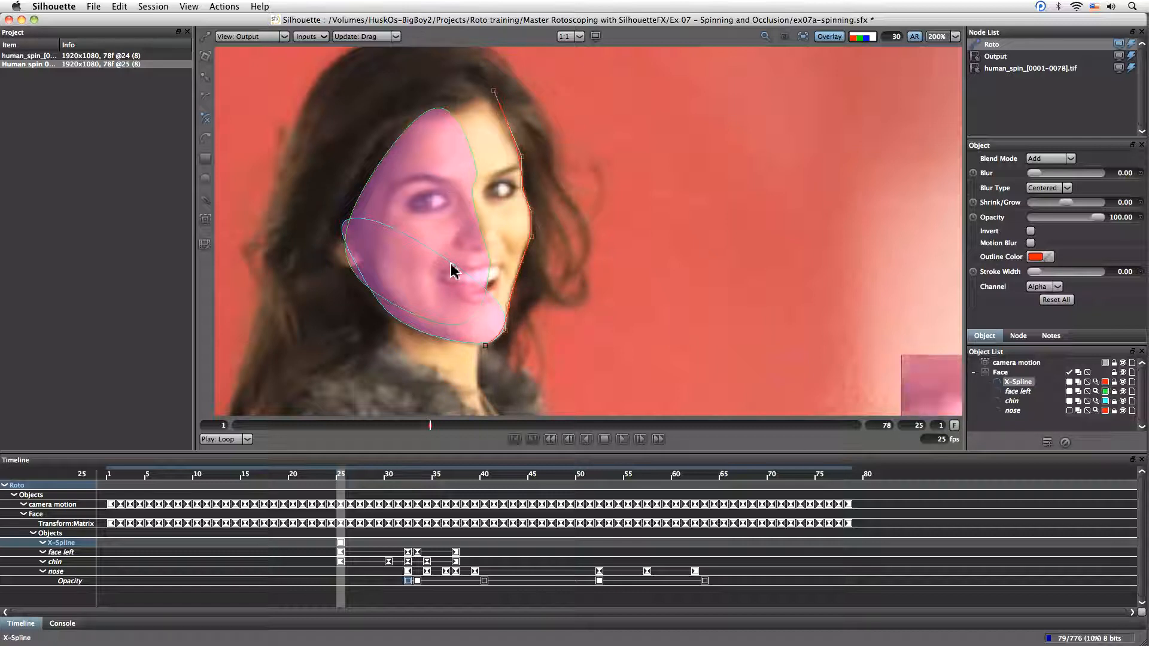
pyautogui.click(459, 183)
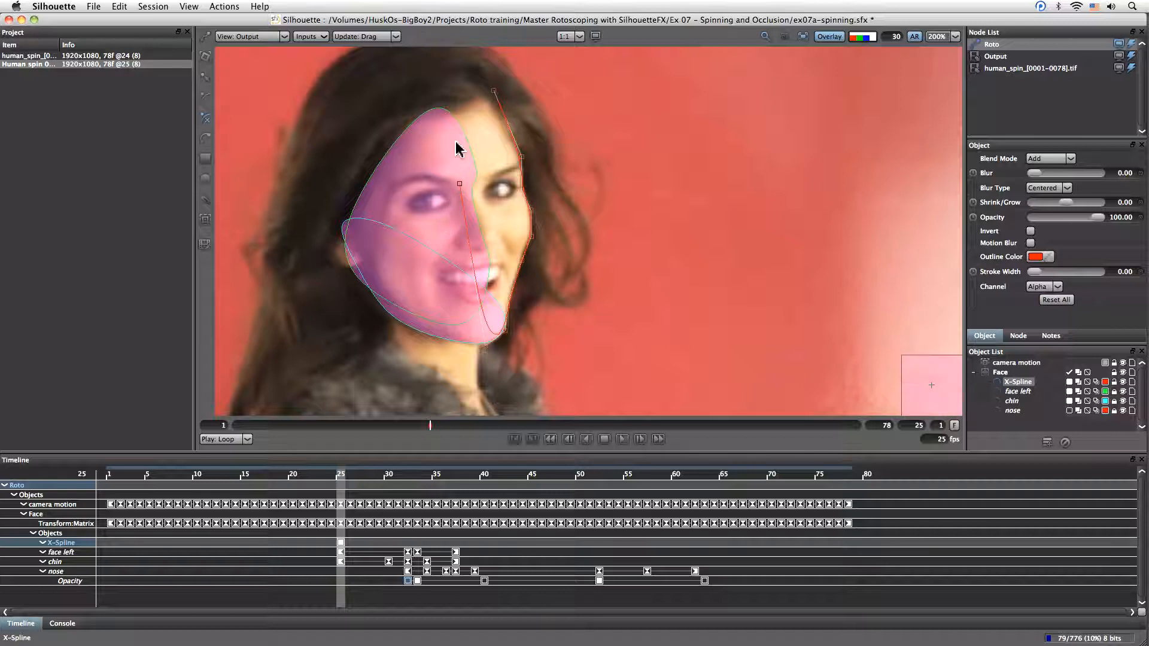
pyautogui.click(450, 108)
pyautogui.click(493, 92)
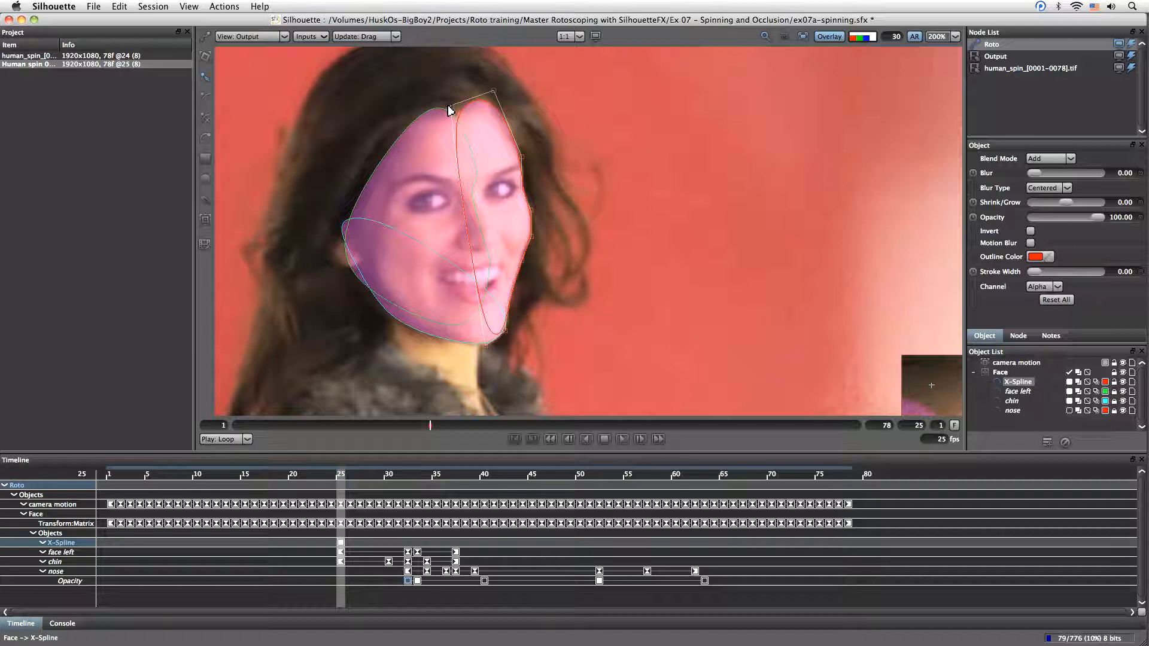
# Step: Refine the new shape's hairline and eye-side control points on frame 25, and lower the coloured matte's opacity to 20
pyautogui.moveTo(450, 108); pyautogui.dragTo(440, 103)
pyautogui.rightClick(204, 172)
pyautogui.click(198, 150)
pyautogui.click(456, 108)
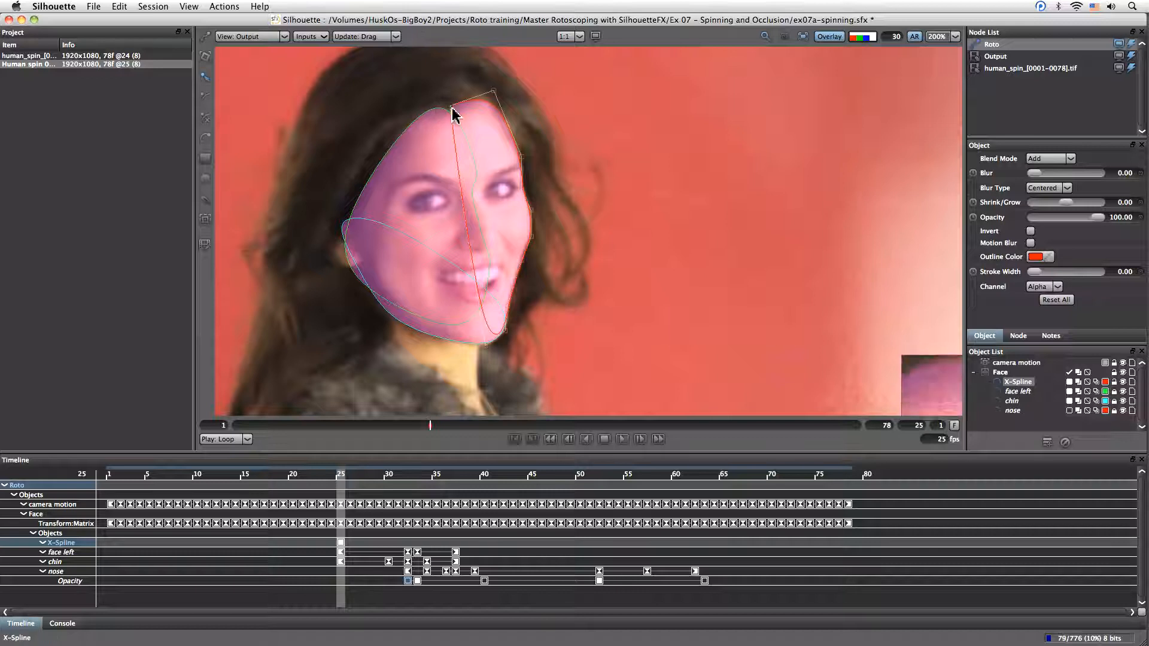
pyautogui.moveTo(494, 92); pyautogui.dragTo(494, 91)
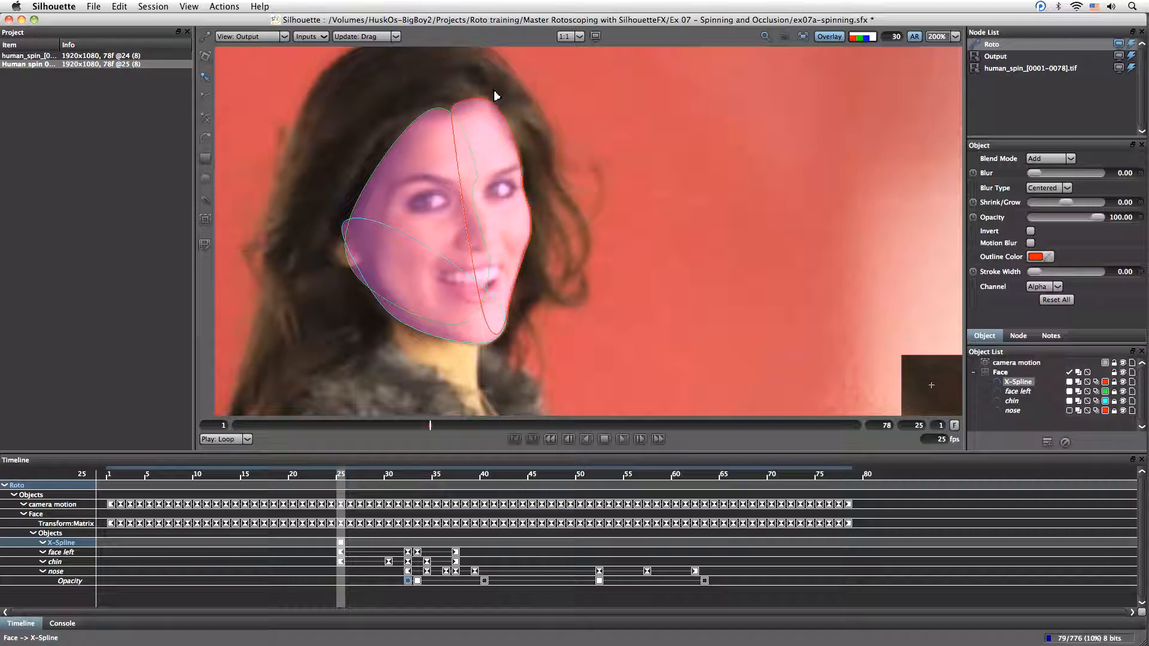
pyautogui.click(494, 94)
pyautogui.click(532, 193)
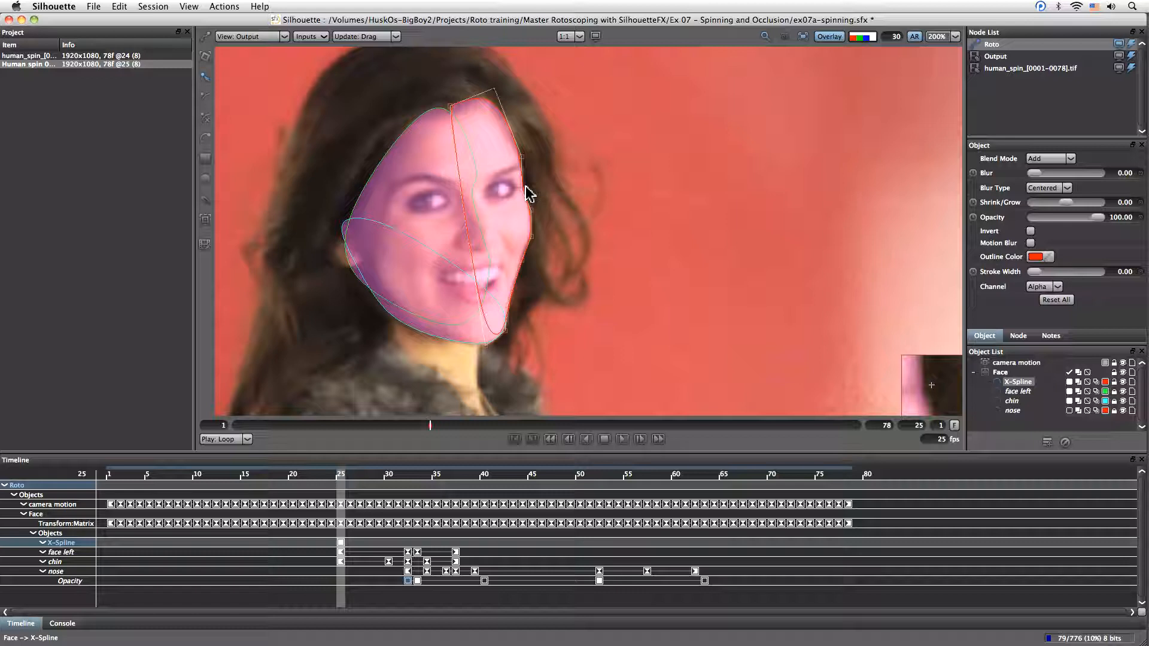
pyautogui.click(520, 192)
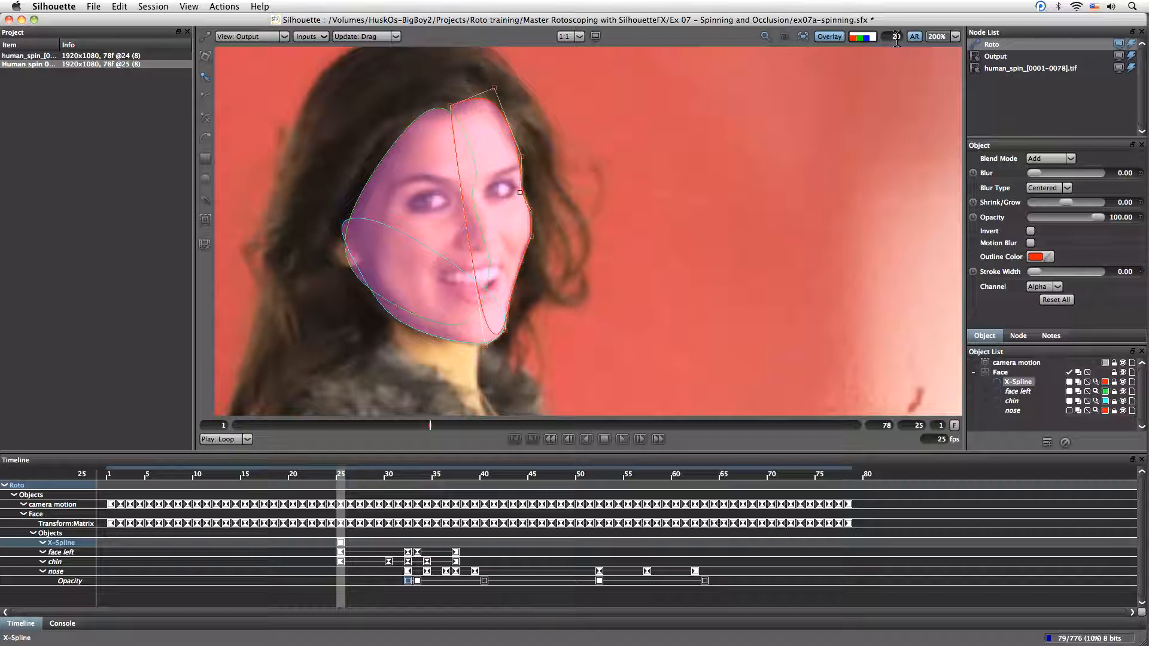
# Step: On frame 32, move the new shape over the far side of the face and adjust its corners to fit
pyautogui.moveTo(377, 475); pyautogui.dragTo(410, 483)
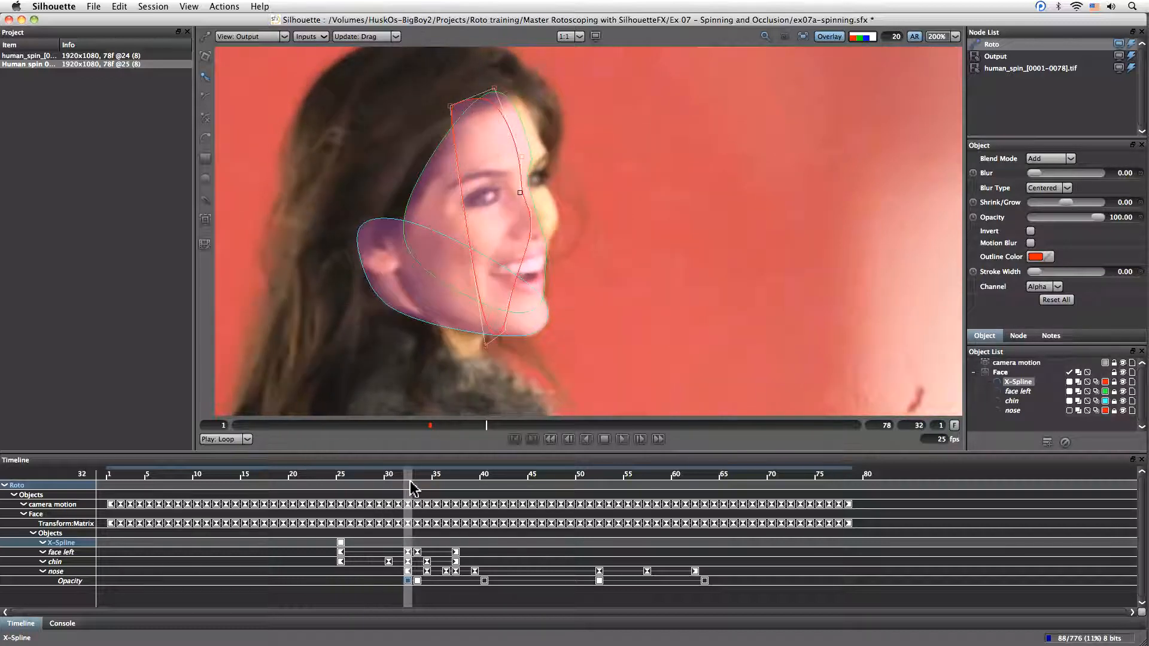
pyautogui.press('t')
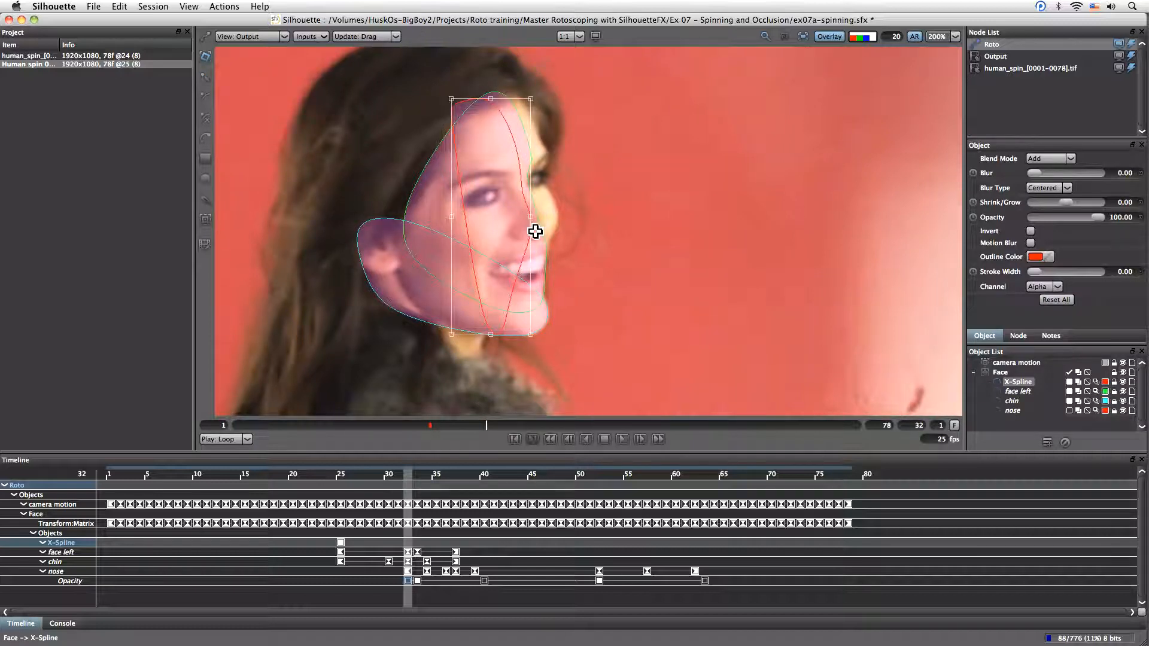
pyautogui.moveTo(534, 247); pyautogui.dragTo(562, 241)
pyautogui.moveTo(558, 327); pyautogui.dragTo(556, 325)
pyautogui.moveTo(559, 92); pyautogui.dragTo(560, 93)
# Step: On frame 32, reshape the new shape's control points beside the far eye, cheek and mouth to follow the face contour
pyautogui.press('r')
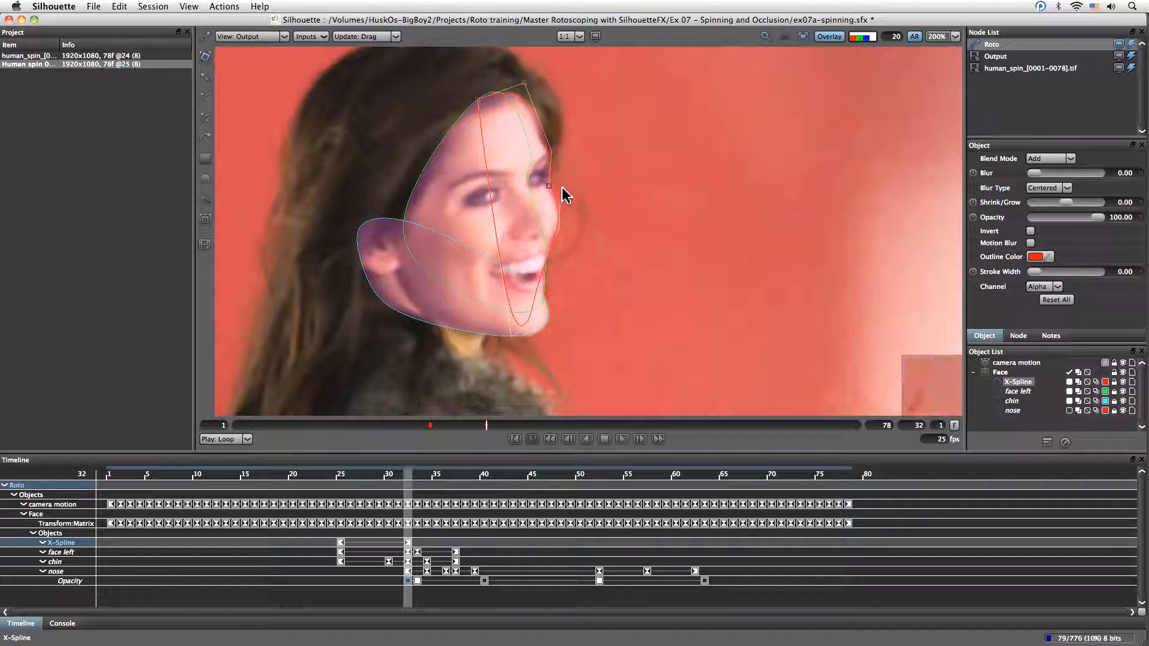
pyautogui.moveTo(546, 185); pyautogui.dragTo(541, 177)
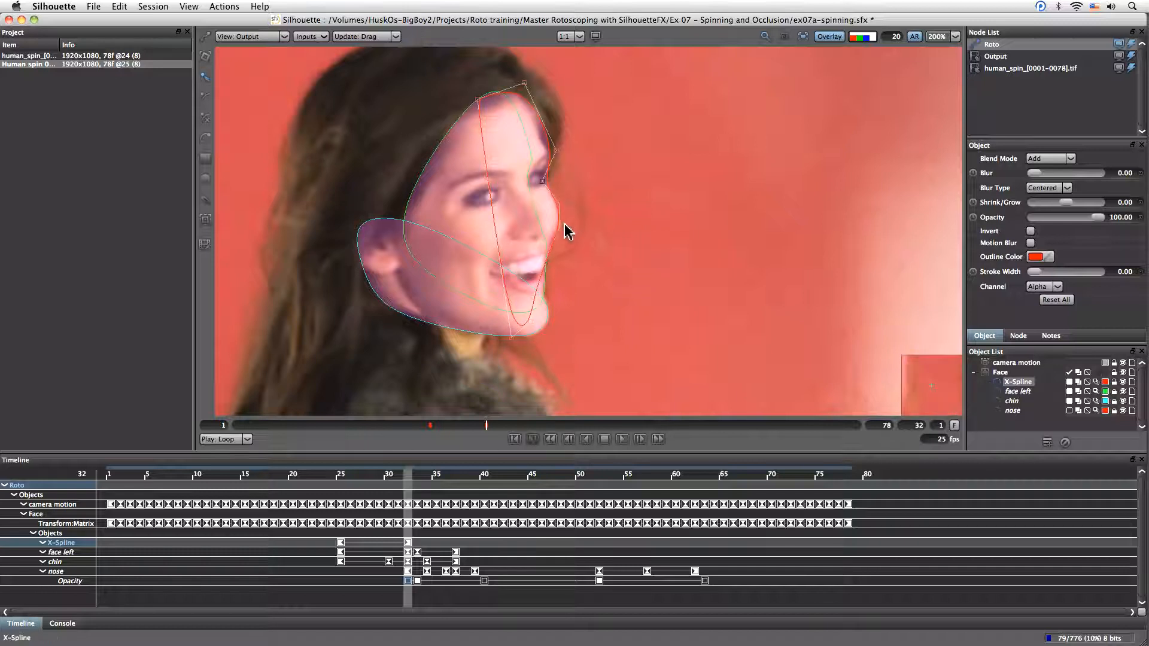
pyautogui.click(560, 204)
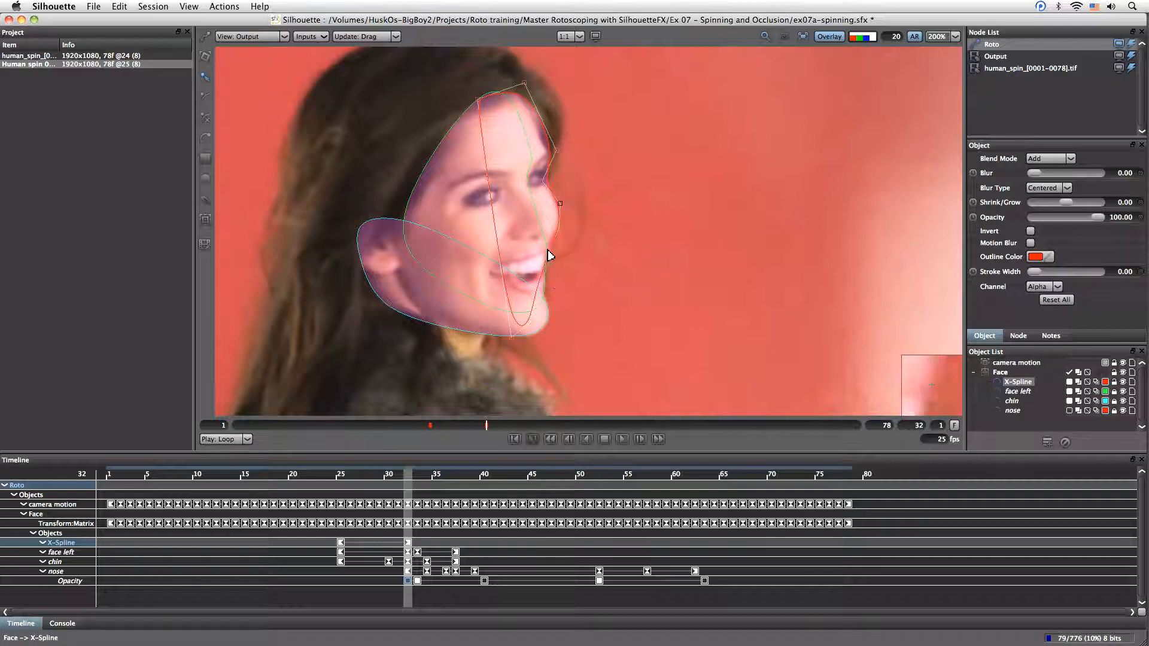
pyautogui.click(535, 299)
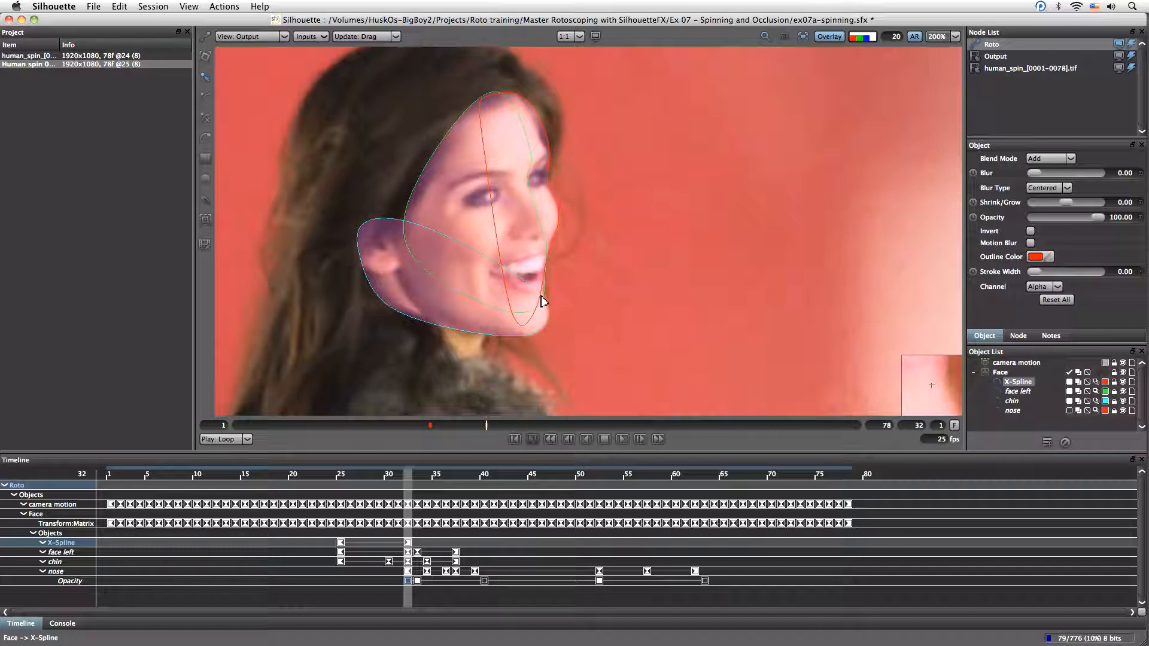
pyautogui.click(540, 299)
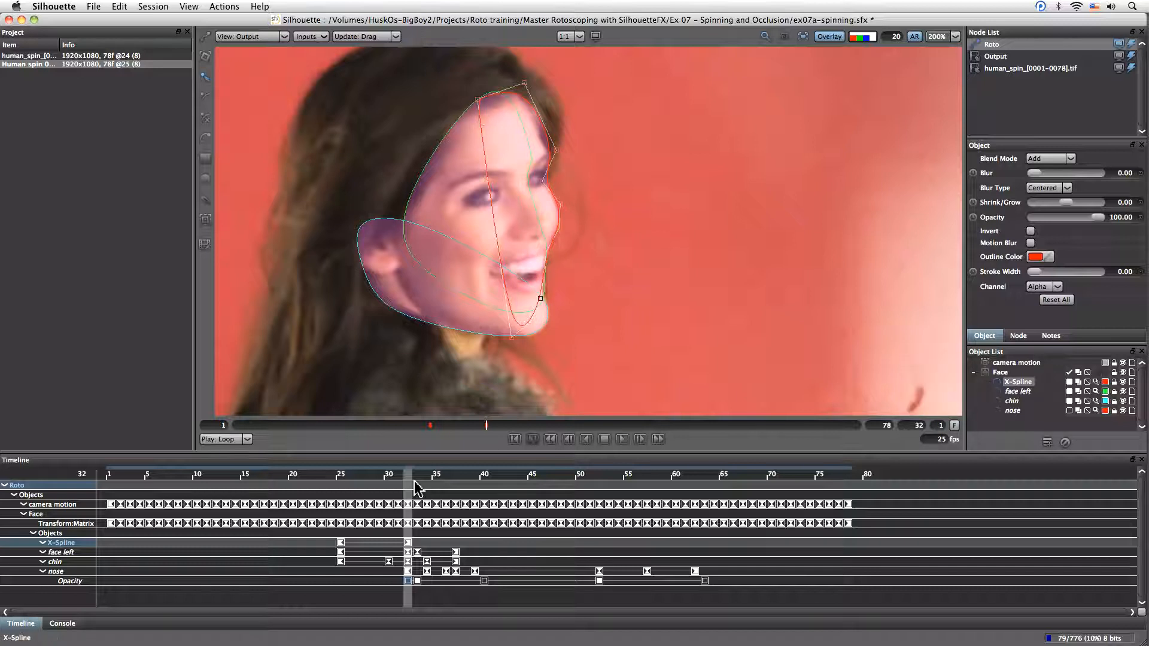
# Step: On frame 36, move the new shape forward over the profile and adjust its lower corners to stay within the chin
pyautogui.moveTo(409, 478); pyautogui.dragTo(447, 475)
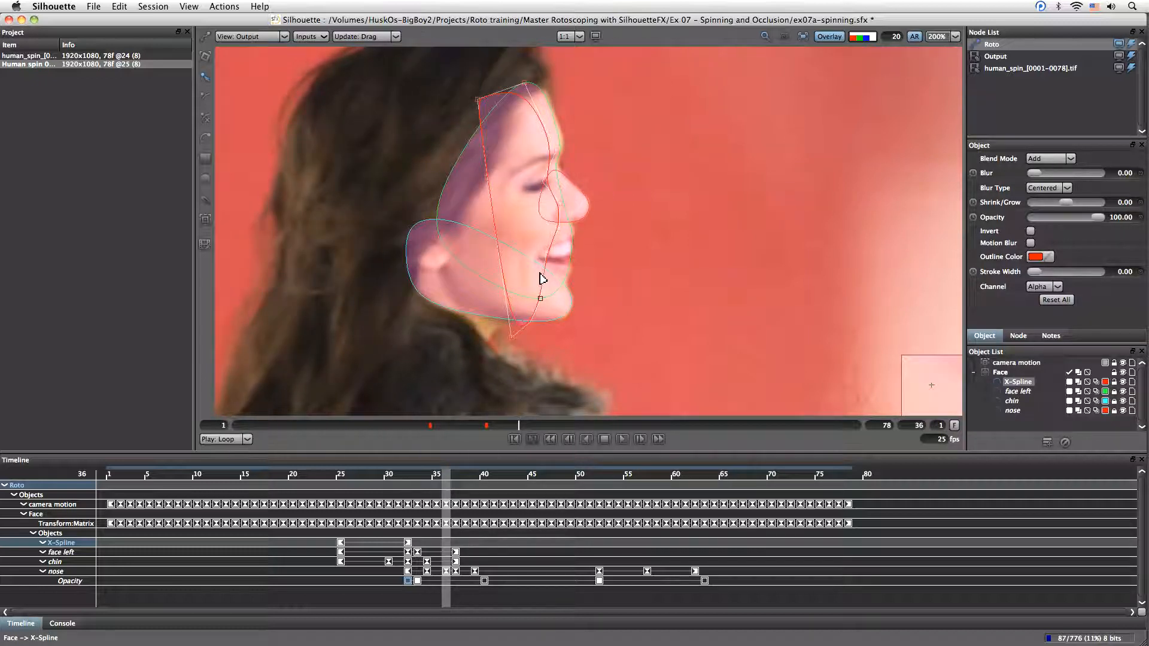
pyautogui.press('t')
pyautogui.moveTo(546, 132); pyautogui.dragTo(498, 82)
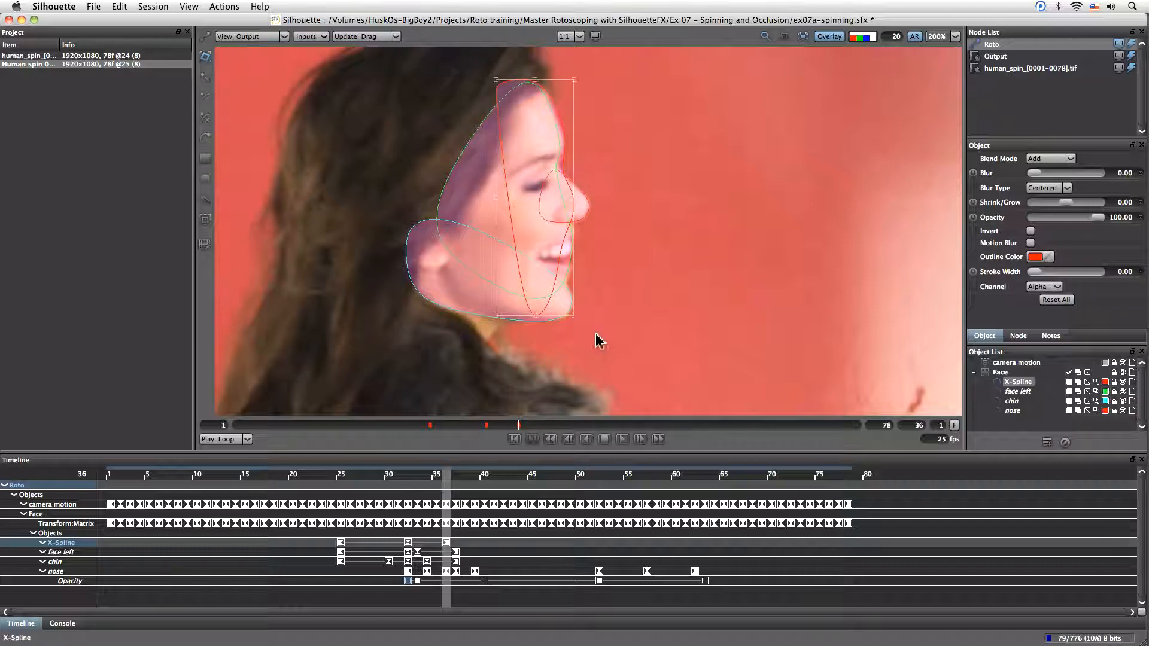
pyautogui.moveTo(573, 316); pyautogui.dragTo(568, 314)
pyautogui.moveTo(496, 315); pyautogui.dragTo(492, 313)
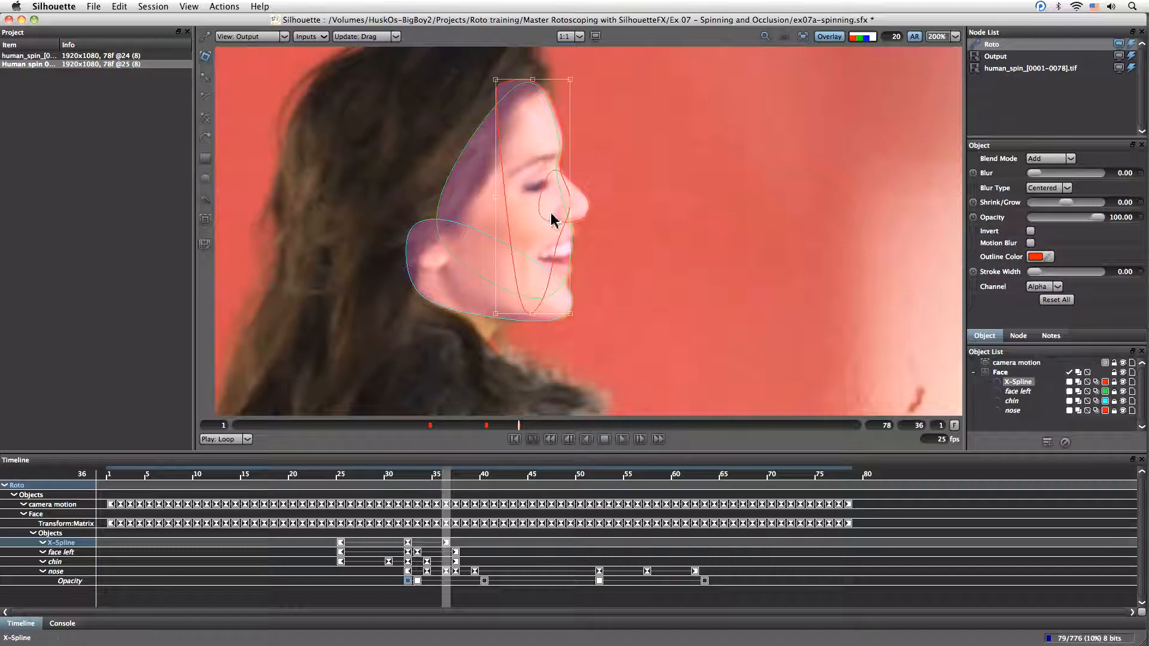
# Step: Keyframe the new shape's visibility on at frame 36 and off at frame 37, and rename it face right
pyautogui.moveTo(435, 483)
pyautogui.mouseDown()
pyautogui.moveTo(361, 484)
pyautogui.moveTo(450, 490)
pyautogui.mouseUp()
pyautogui.moveTo(447, 478); pyautogui.dragTo(456, 480)
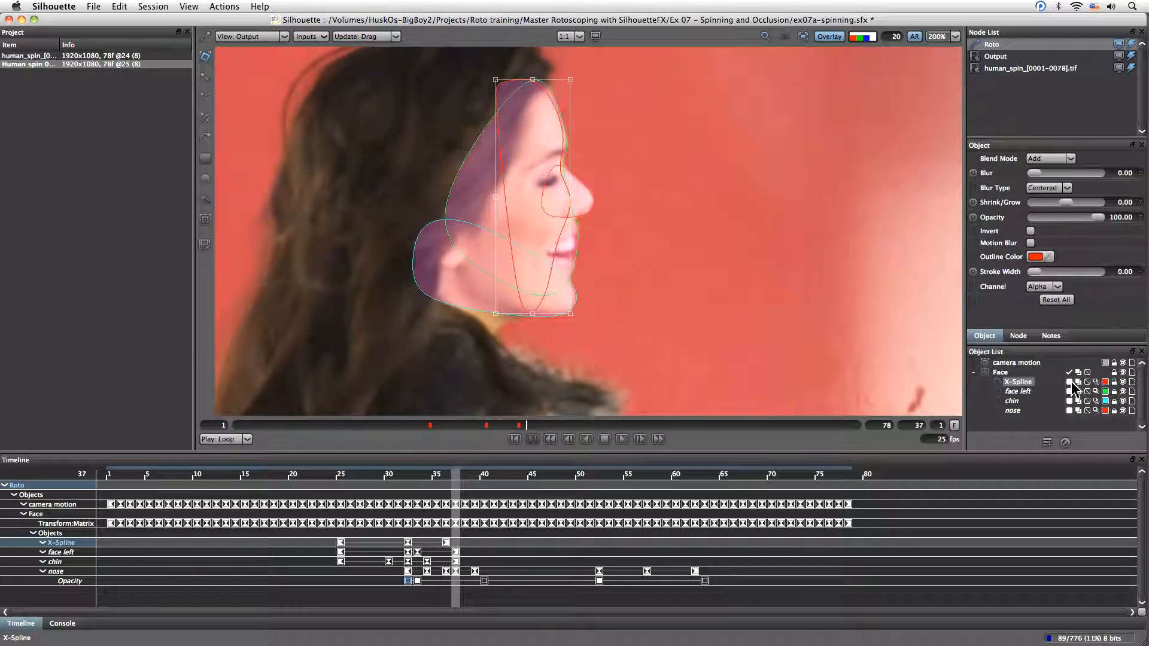
pyautogui.click(1070, 381)
pyautogui.write('f')
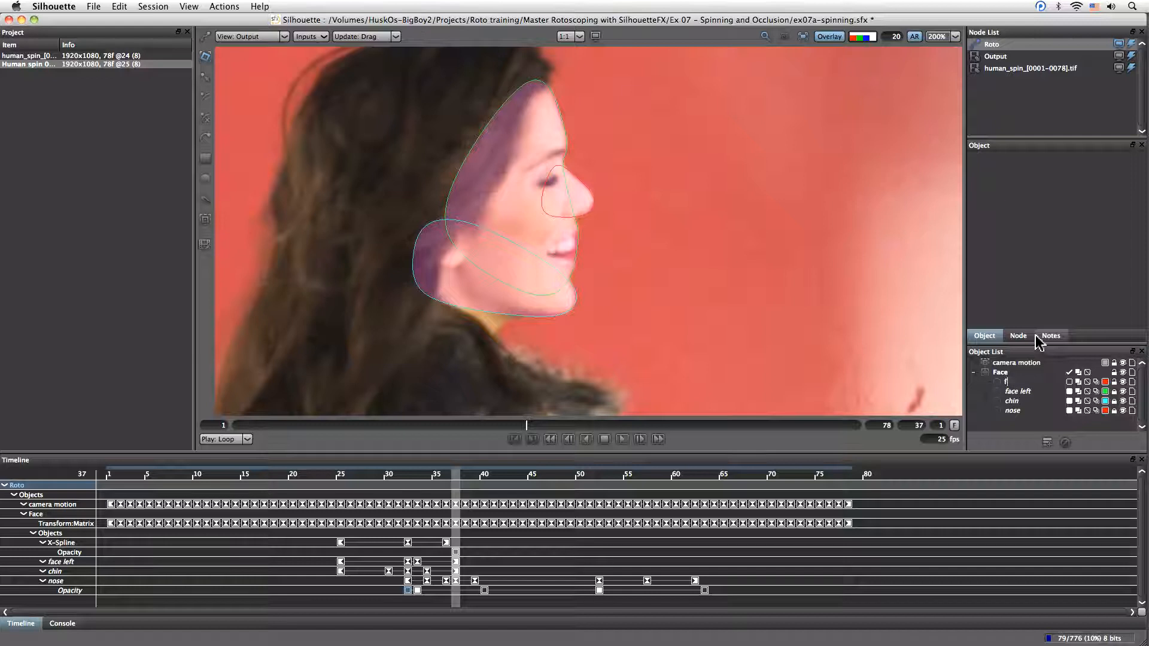
pyautogui.write('ace right')
pyautogui.press('Return')
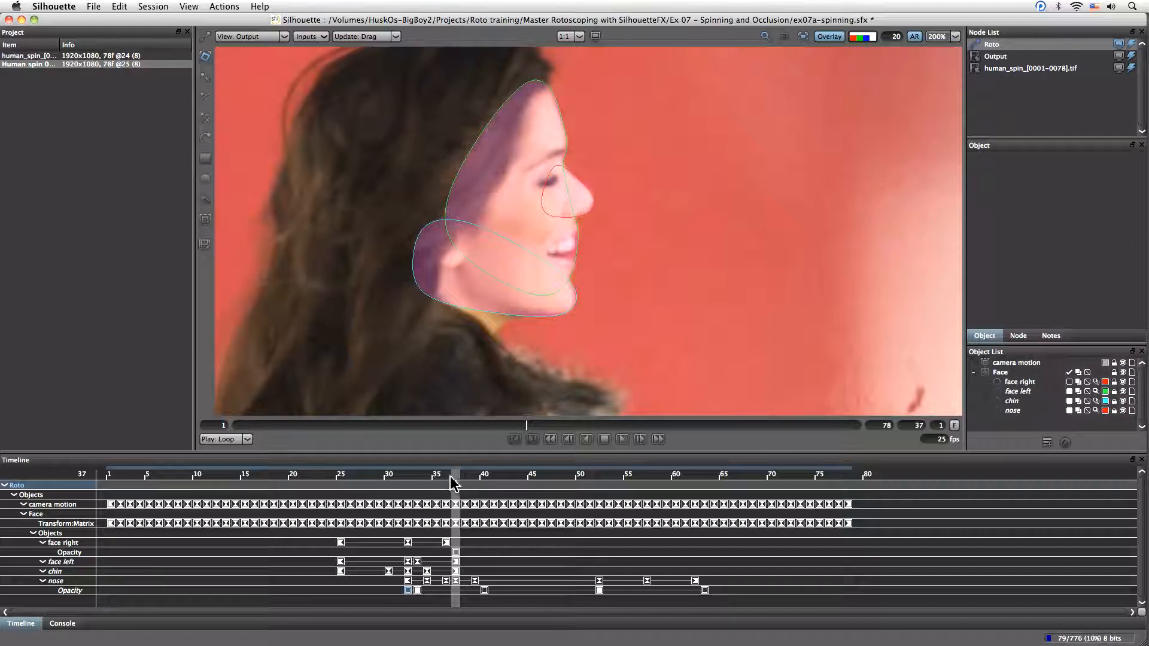
pyautogui.moveTo(453, 482); pyautogui.dragTo(449, 483)
pyautogui.click(1047, 382)
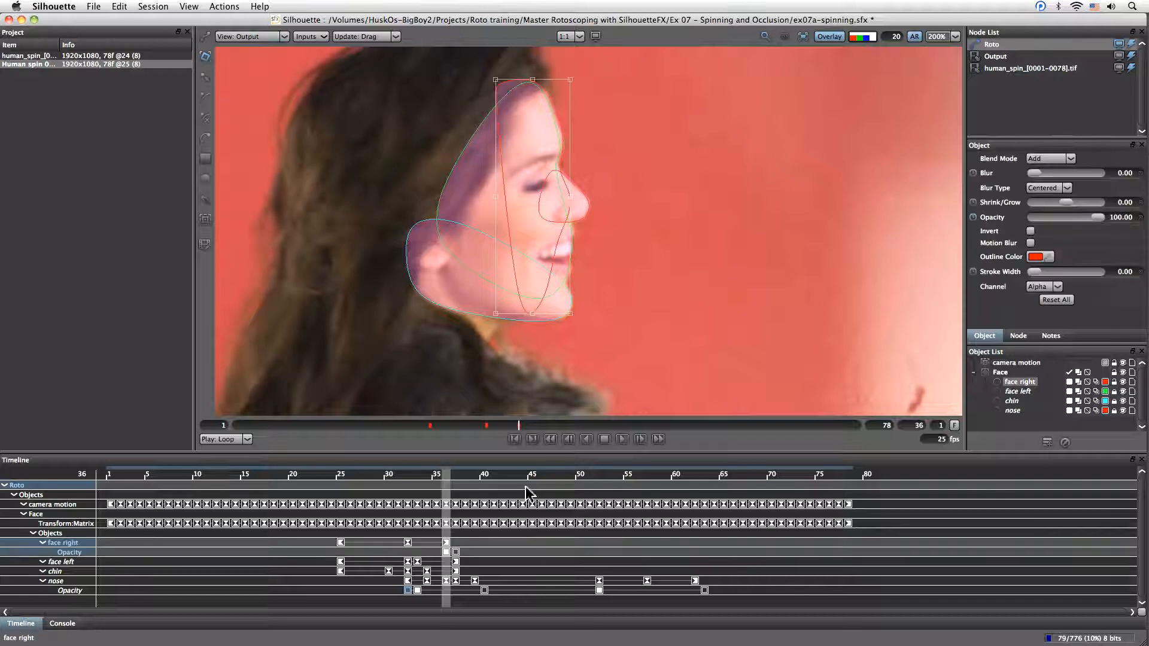
# Step: Hide the shape outlines, set the coloured matte's opacity to 40, and review the face coverage around frames 33 to 37
pyautogui.click(833, 36)
pyautogui.moveTo(446, 486)
pyautogui.mouseDown()
pyautogui.moveTo(373, 493)
pyautogui.moveTo(476, 492)
pyautogui.moveTo(339, 495)
pyautogui.moveTo(467, 492)
pyautogui.mouseUp()
pyautogui.moveTo(387, 507); pyautogui.dragTo(419, 501)
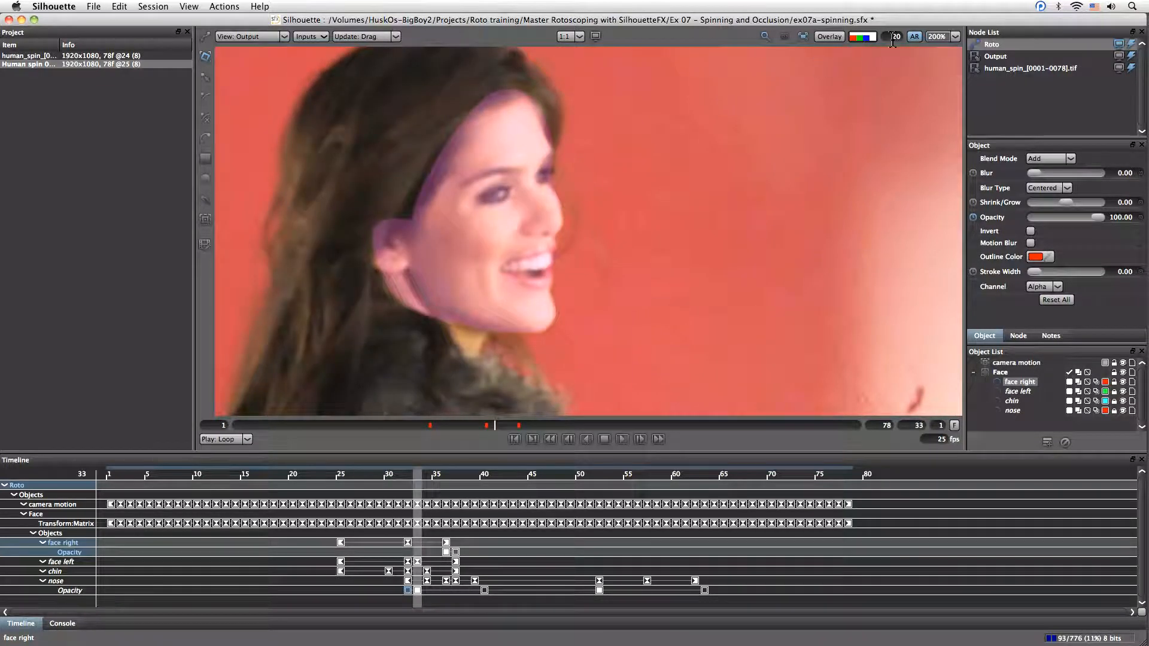
pyautogui.press('2')
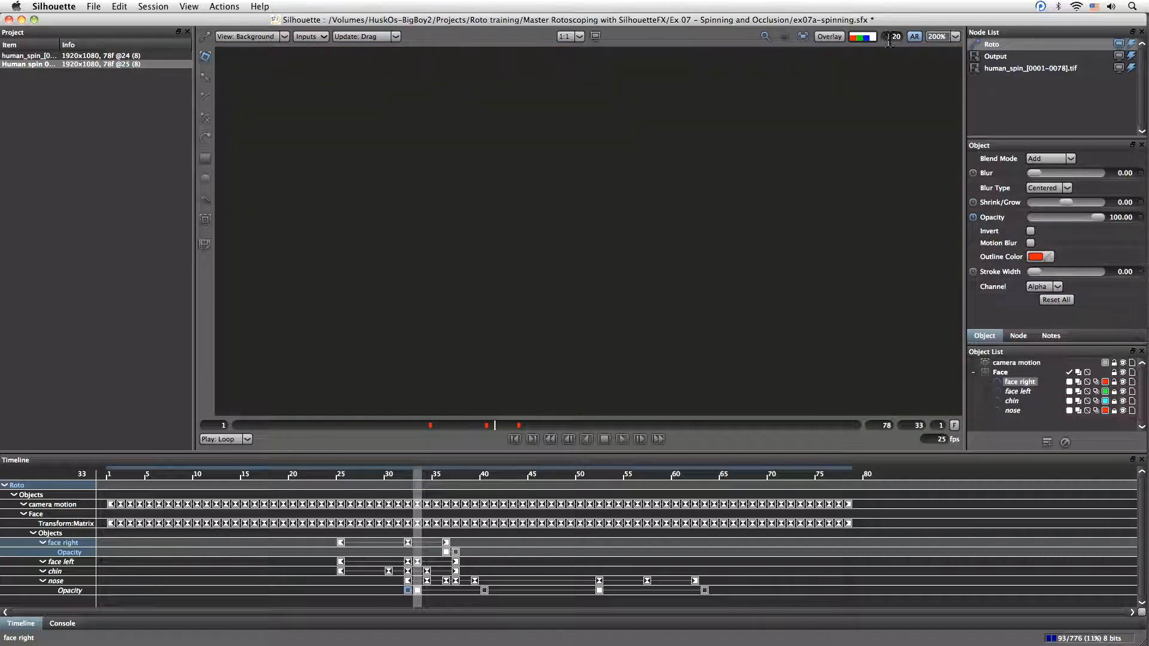
pyautogui.press('3')
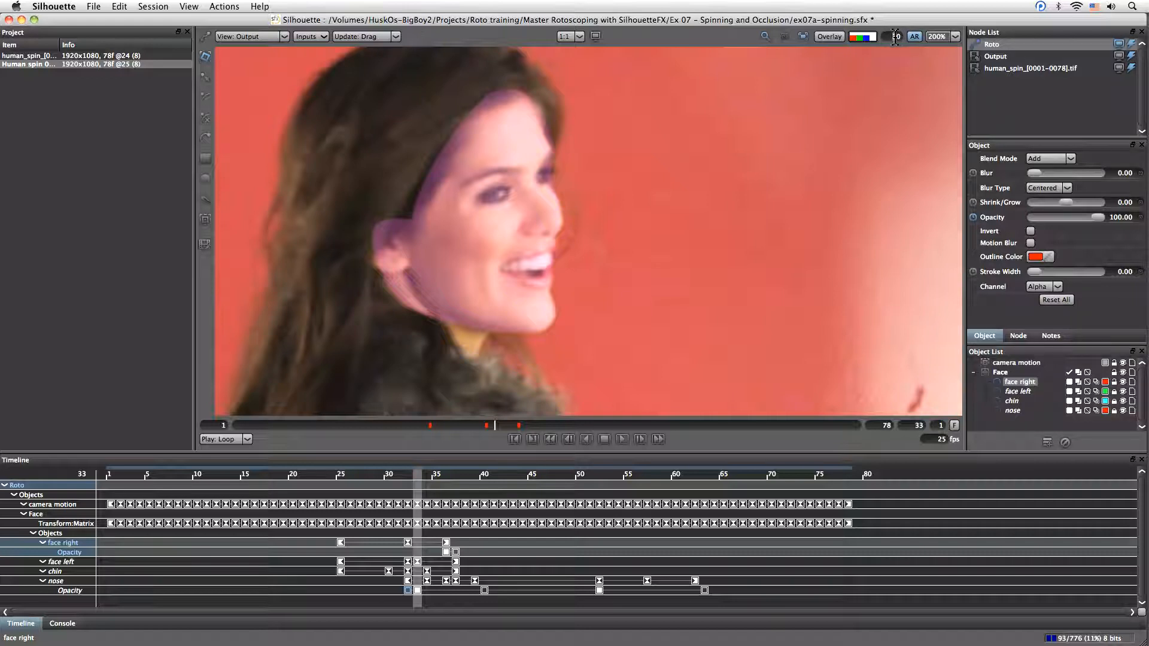
pyautogui.press('Return')
pyautogui.moveTo(421, 477)
pyautogui.mouseDown()
pyautogui.moveTo(452, 477)
pyautogui.moveTo(431, 483)
pyautogui.mouseUp()
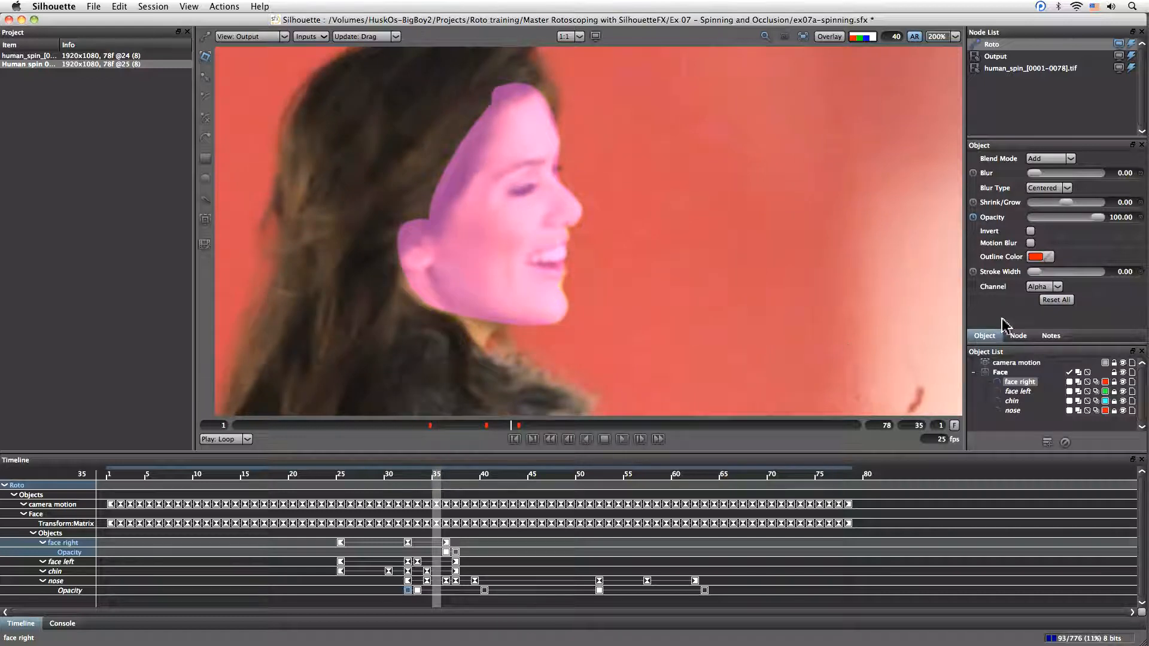
# Step: Show the outlines again, unlock the face left shape, and nudge it on frame 35 toward the front of the face
pyautogui.click(829, 36)
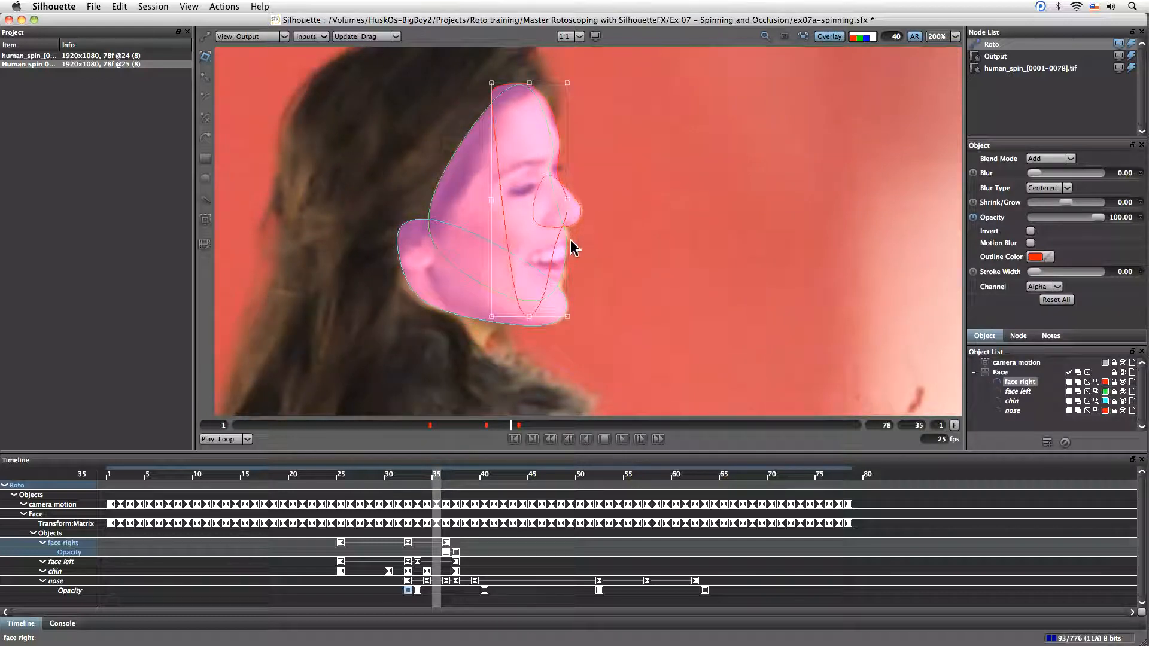
pyautogui.click(1022, 392)
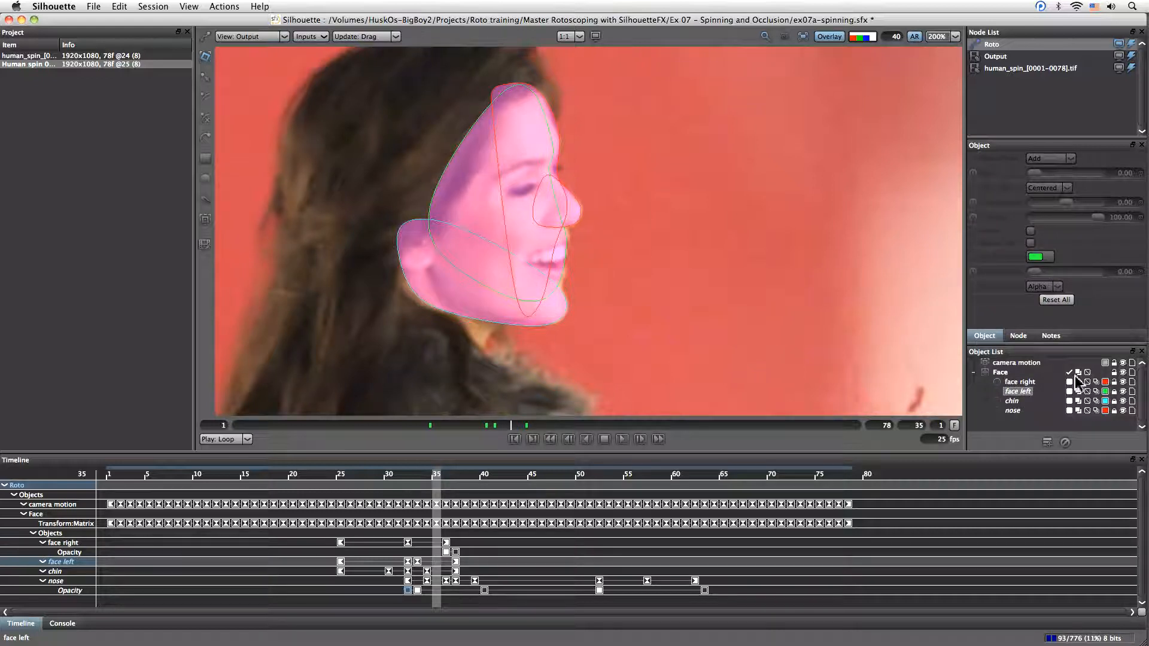
pyautogui.click(1115, 392)
pyautogui.press('Right')
pyautogui.press('Right')
pyautogui.press('Right')
pyautogui.press('Right')
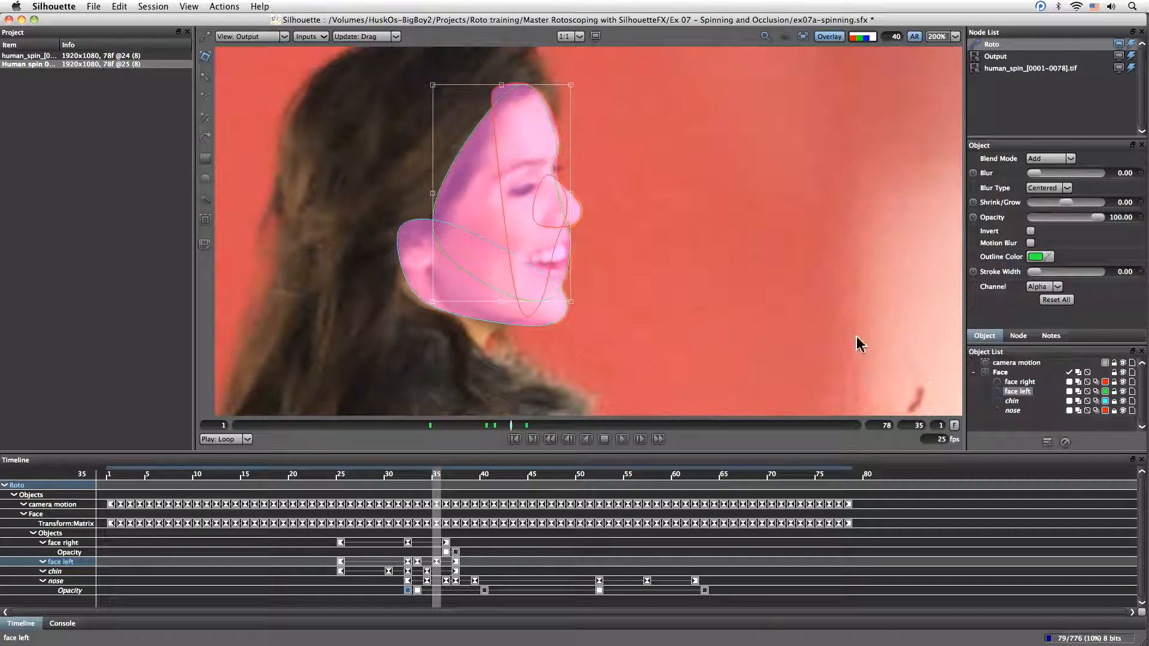
# Step: Nudge the nose shape forward on frame 35, and review the face coverage back to frame 28 with the outlines hidden
pyautogui.click(1025, 411)
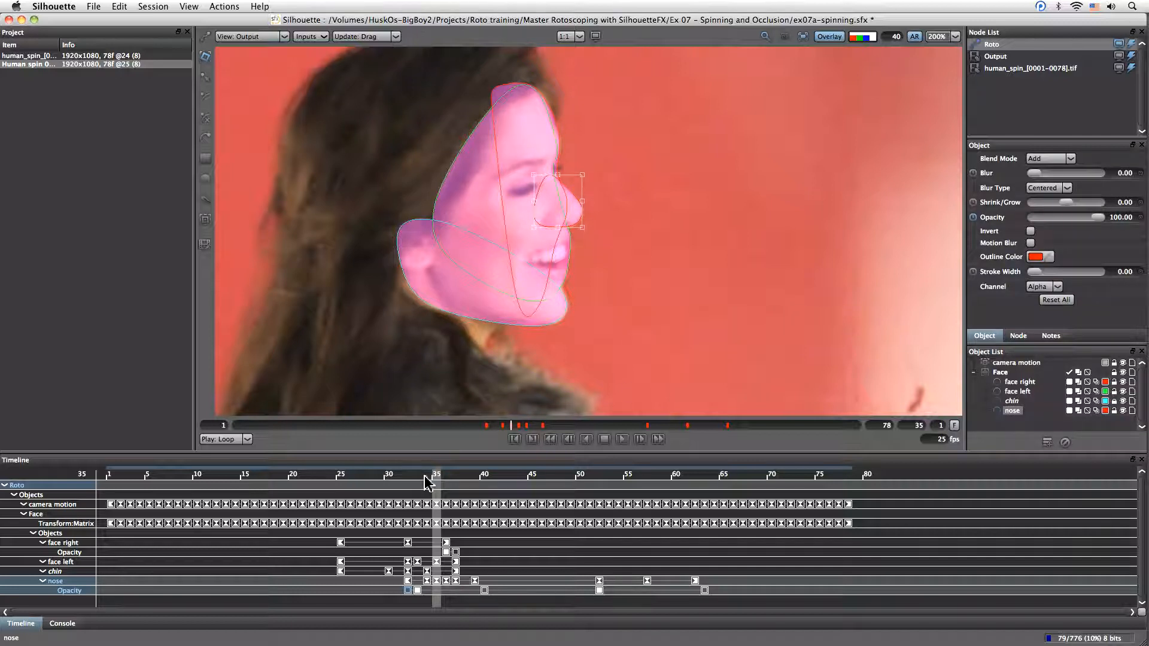
pyautogui.moveTo(440, 479); pyautogui.dragTo(369, 490)
pyautogui.click(829, 36)
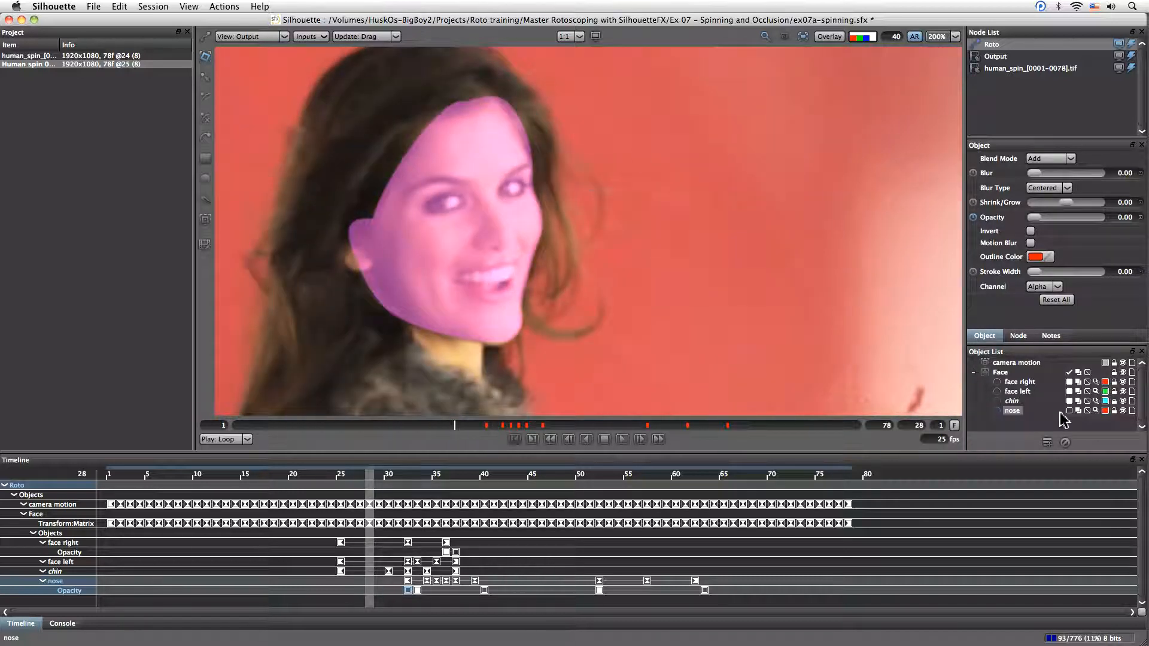
# Step: Turn on motion blur for the nose shape, enable it for the Roto node, and review the matte up to frame 37
pyautogui.click(1095, 411)
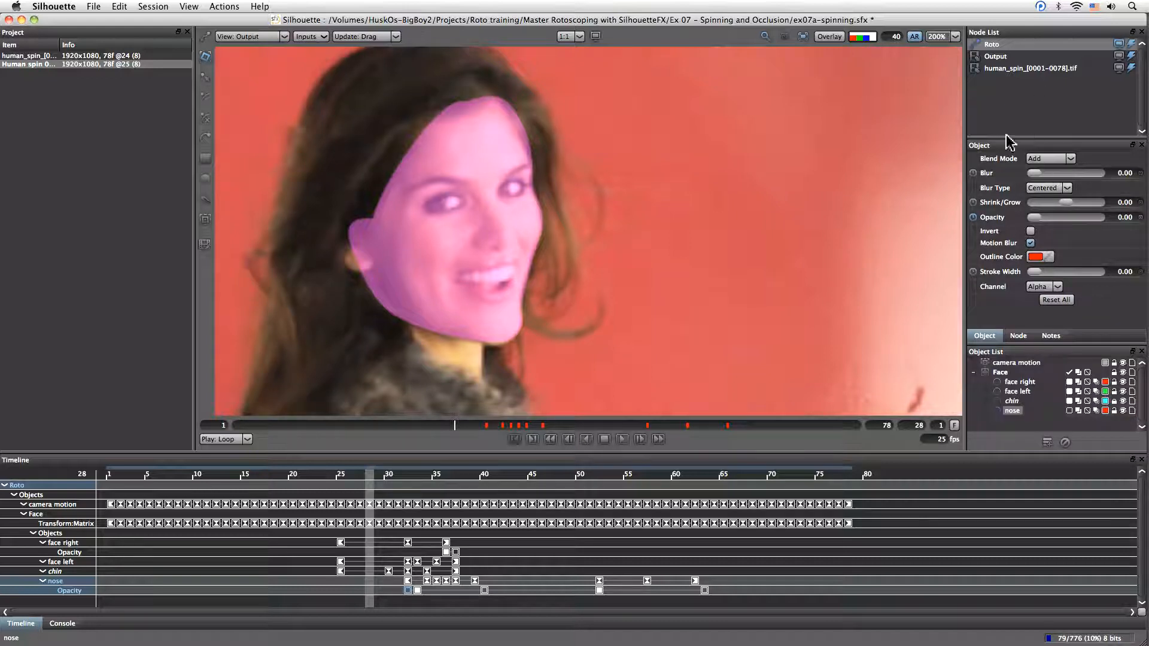
pyautogui.click(1017, 336)
pyautogui.click(973, 193)
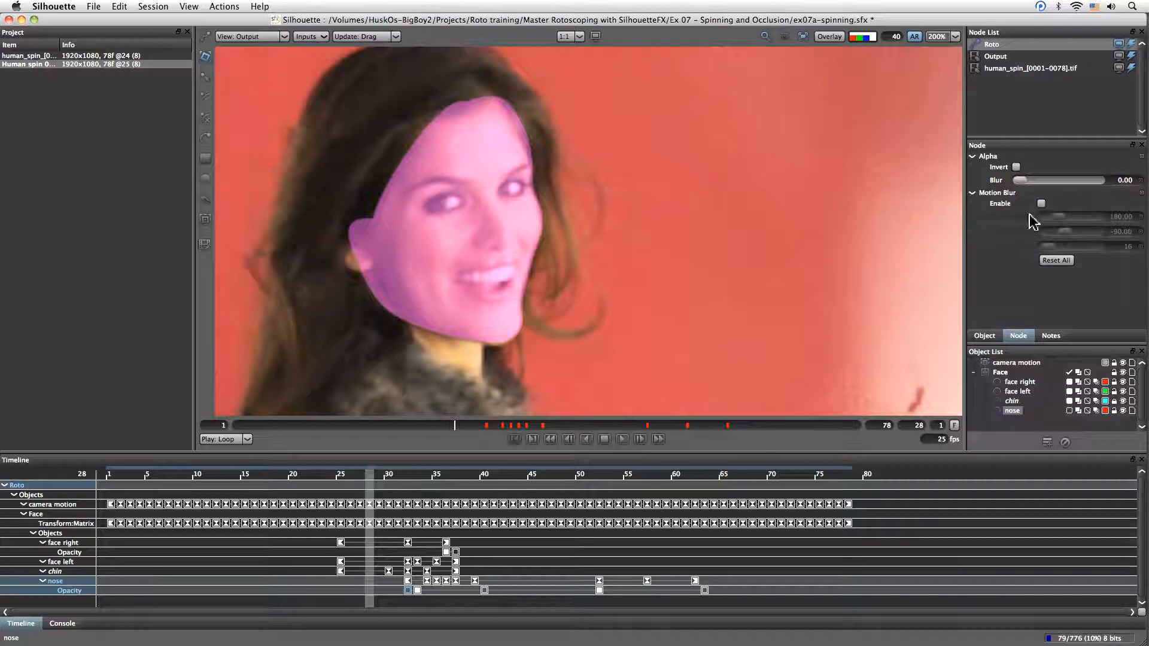
pyautogui.click(1041, 204)
pyautogui.moveTo(370, 478); pyautogui.dragTo(453, 488)
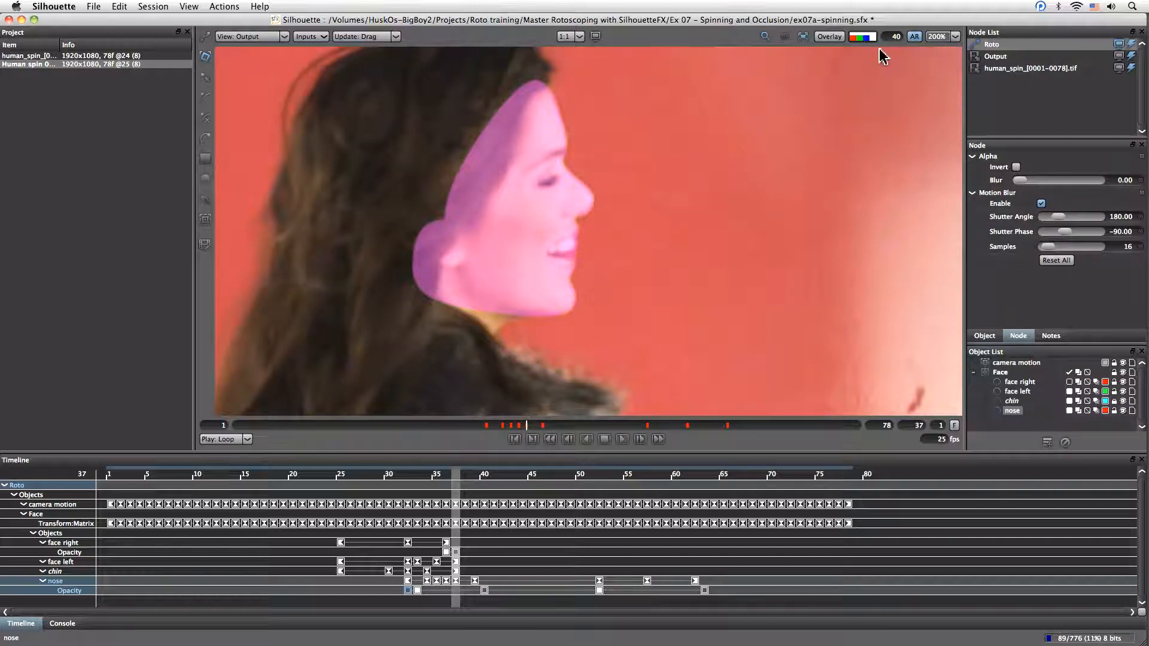
# Step: Show the shape outlines, lock the nose, face left and face right shapes, and switch the viewer to Foreground
pyautogui.click(830, 37)
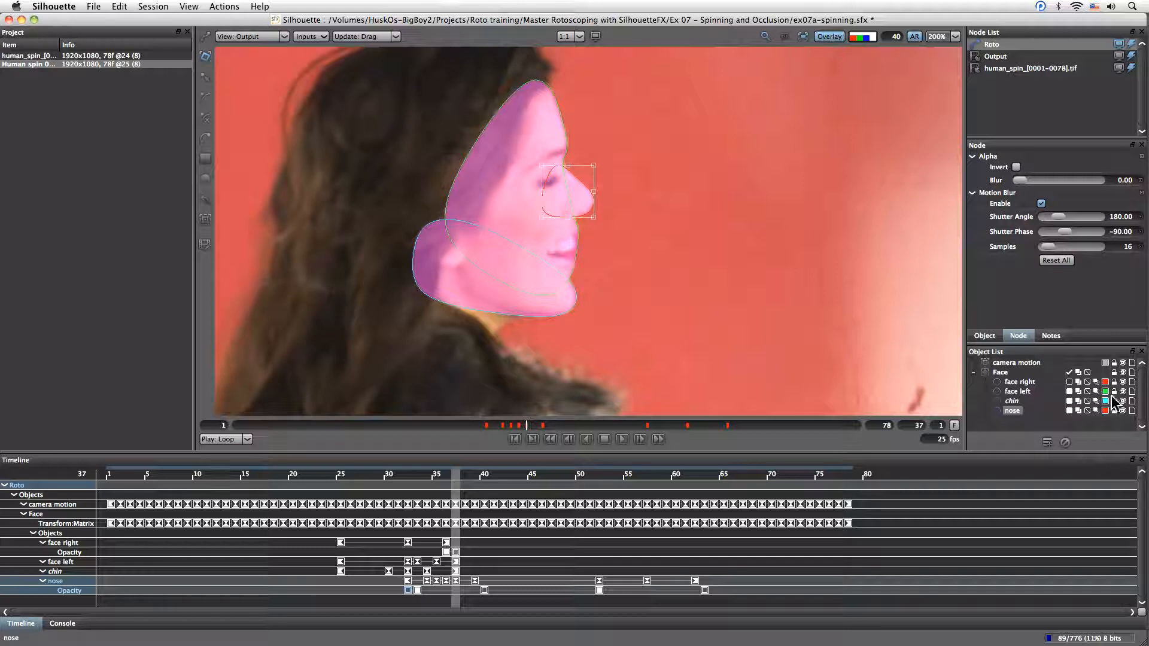
pyautogui.moveTo(1115, 410); pyautogui.dragTo(1114, 382)
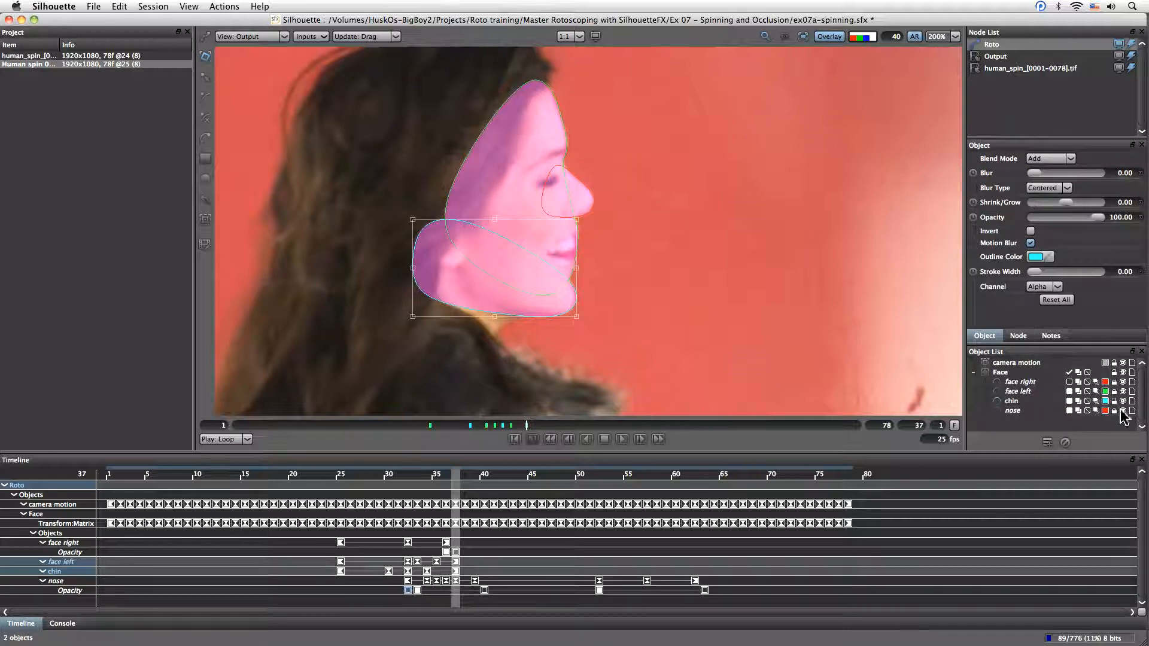
pyautogui.press('f')
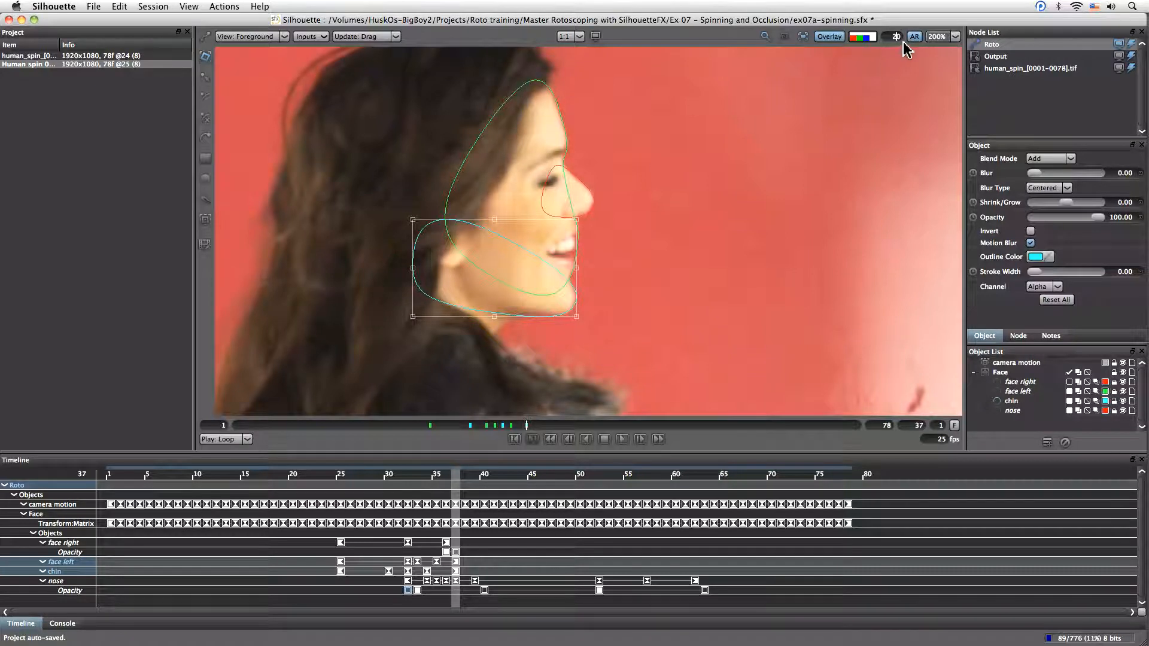
pyautogui.click(285, 38)
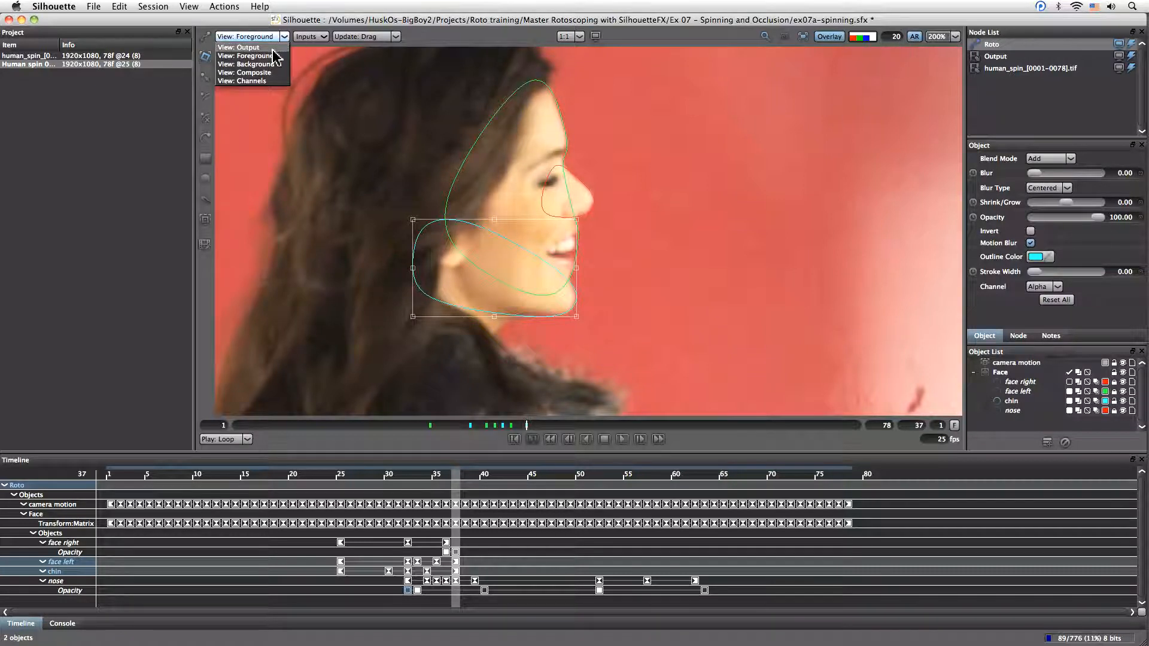
pyautogui.click(269, 57)
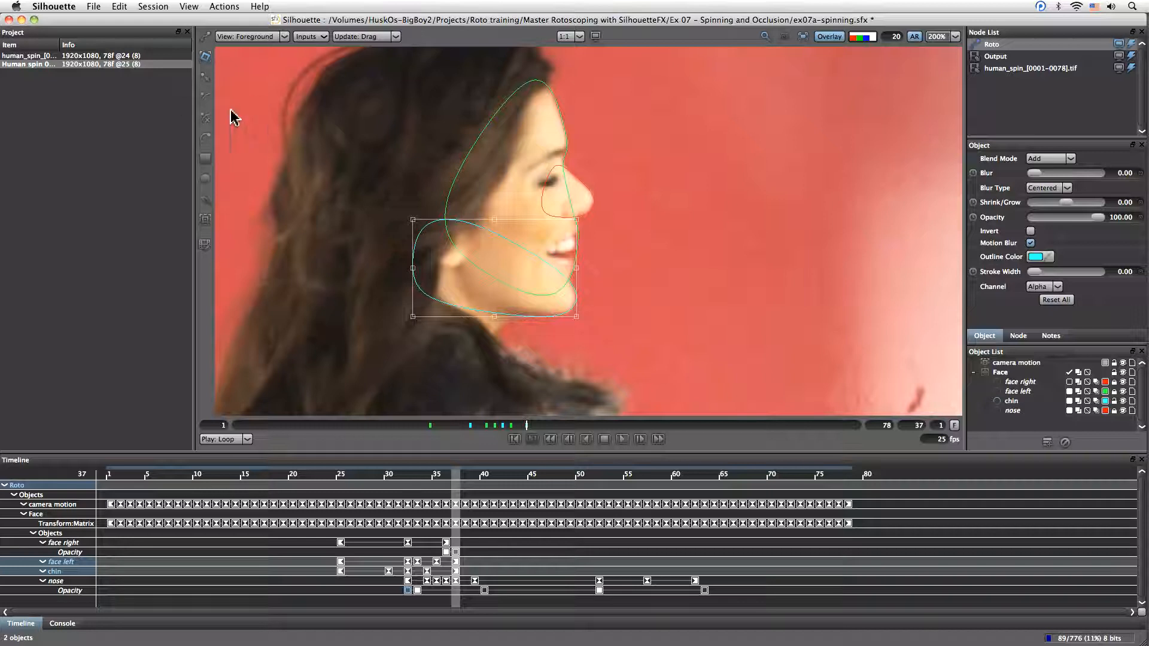
# Step: Draw a small X-spline over the gap between the lips on frame 37, name it gap 1, and make it subtract
pyautogui.click(205, 118)
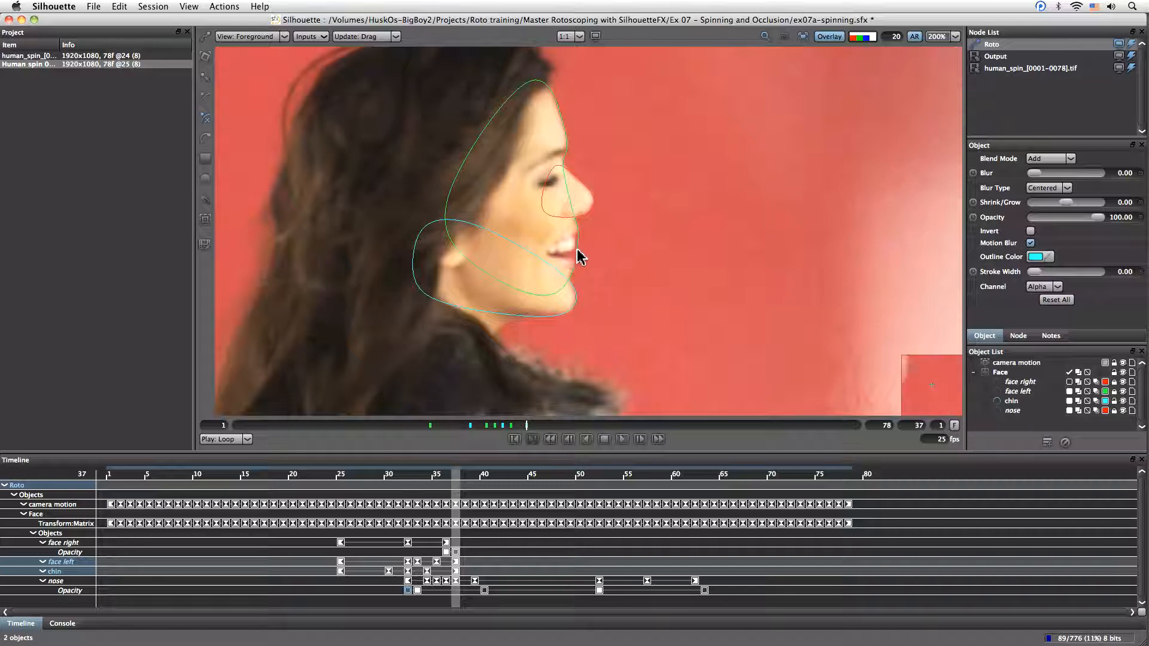
pyautogui.click(550, 256)
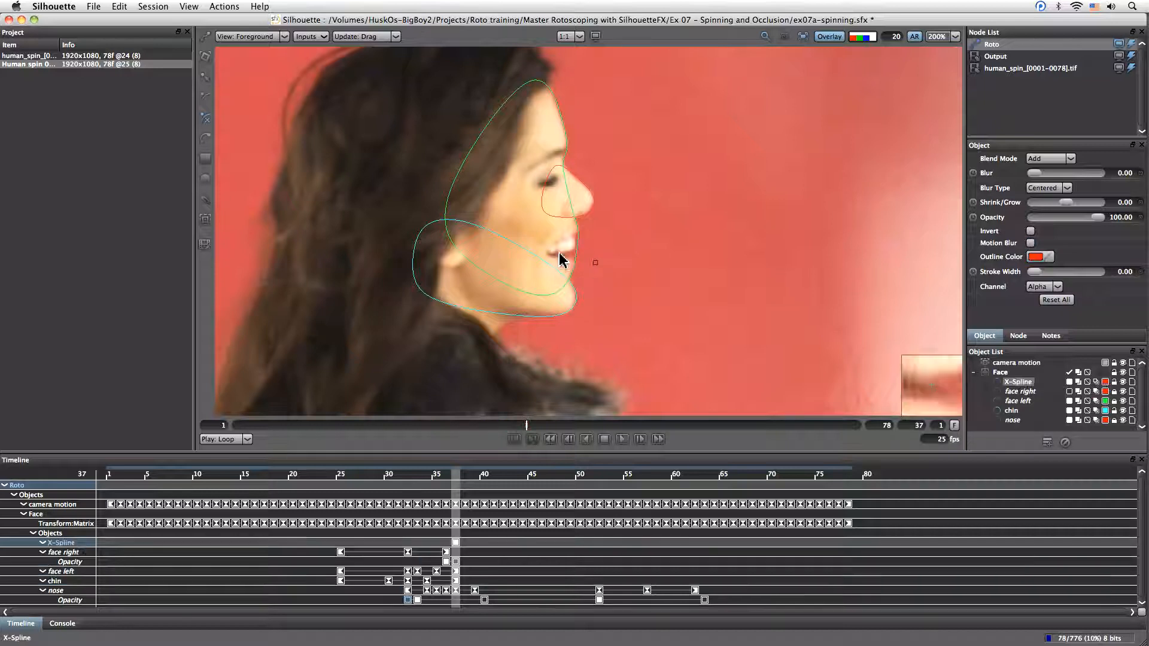
pyautogui.click(575, 249)
pyautogui.click(597, 248)
pyautogui.click(595, 262)
pyautogui.click(551, 257)
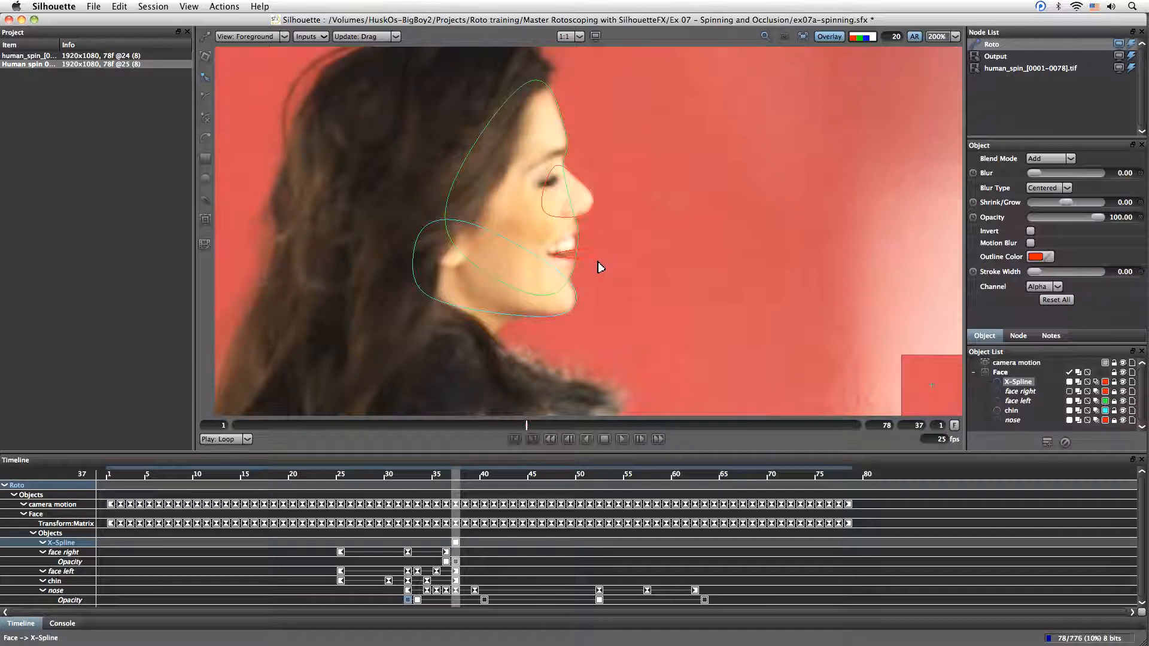
pyautogui.click(1026, 376)
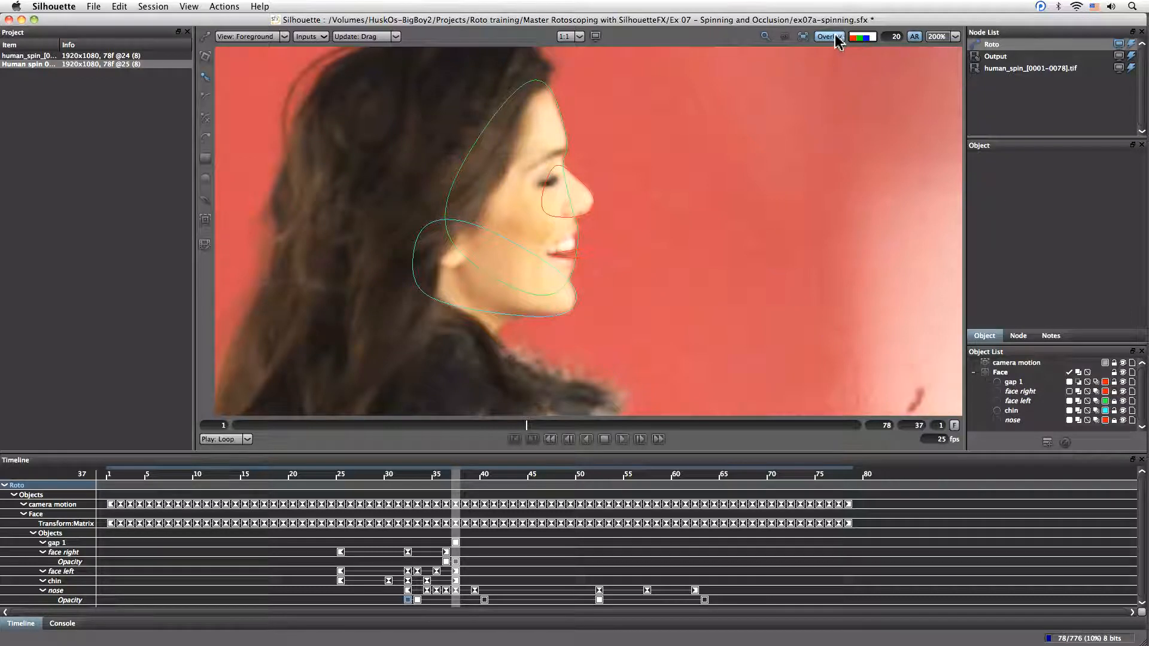
# Step: Switch the viewer back to Output with the coloured matte shown at 20 opacity
pyautogui.click(872, 38)
pyautogui.click(873, 37)
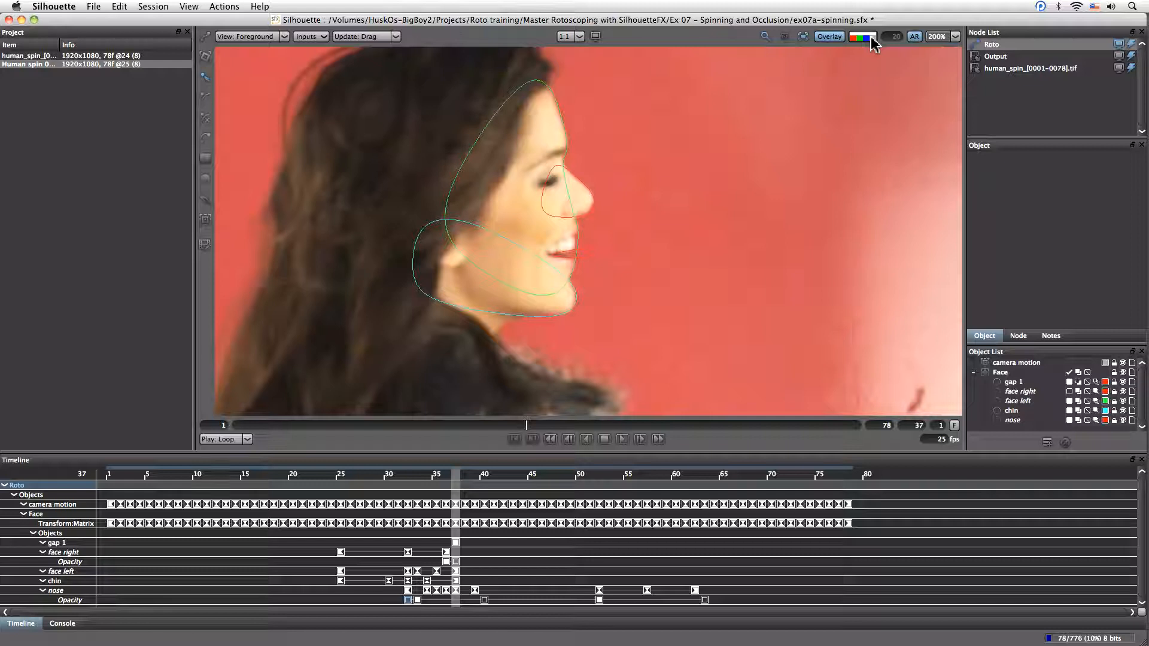
pyautogui.click(251, 36)
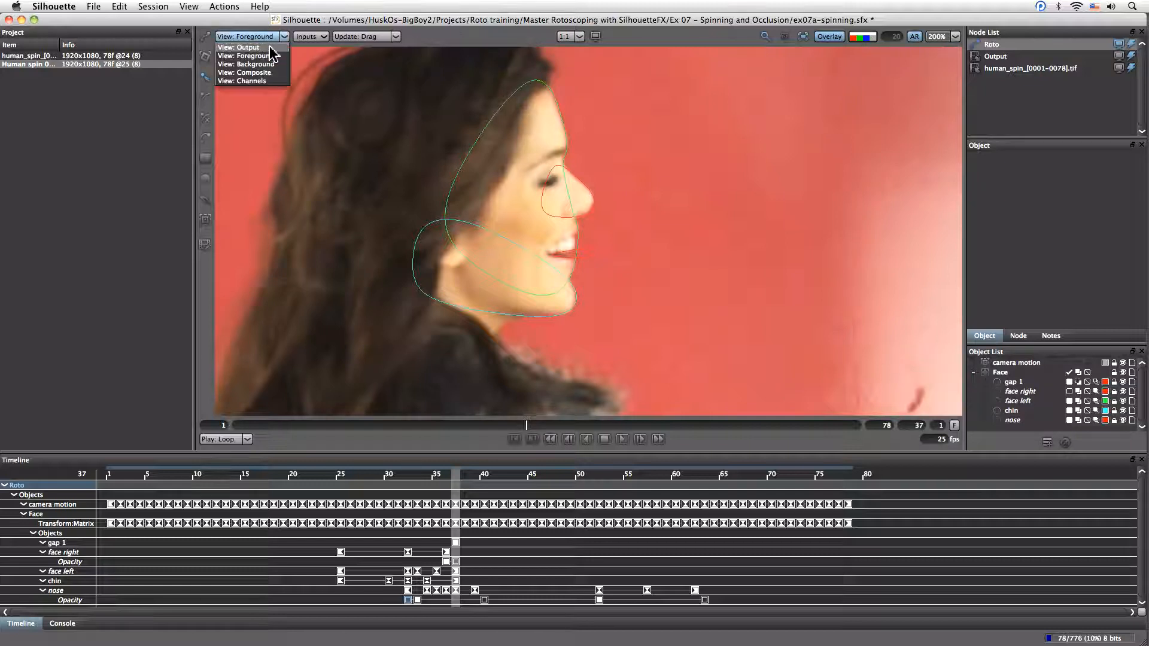
pyautogui.click(263, 67)
pyautogui.keyDown('shift'); pyautogui.click(872, 37); pyautogui.keyUp('shift')
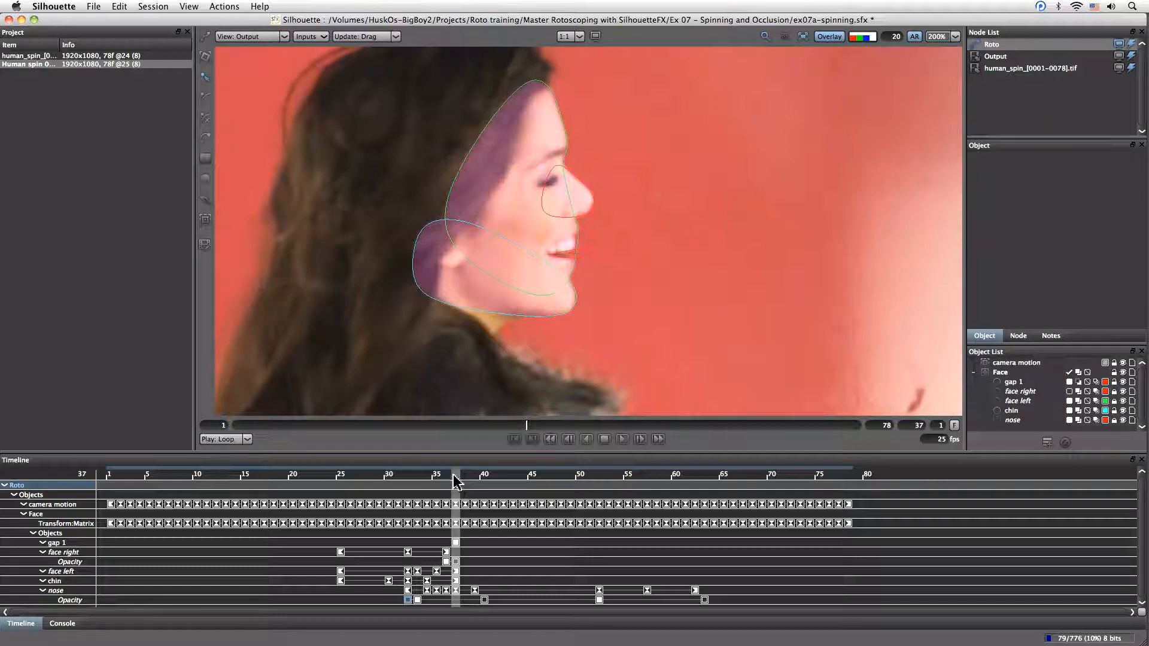
# Step: Nudge the gap 1 shape on frame 36 forward and slightly down to fit the opening between the lips
pyautogui.moveTo(456, 478); pyautogui.dragTo(446, 482)
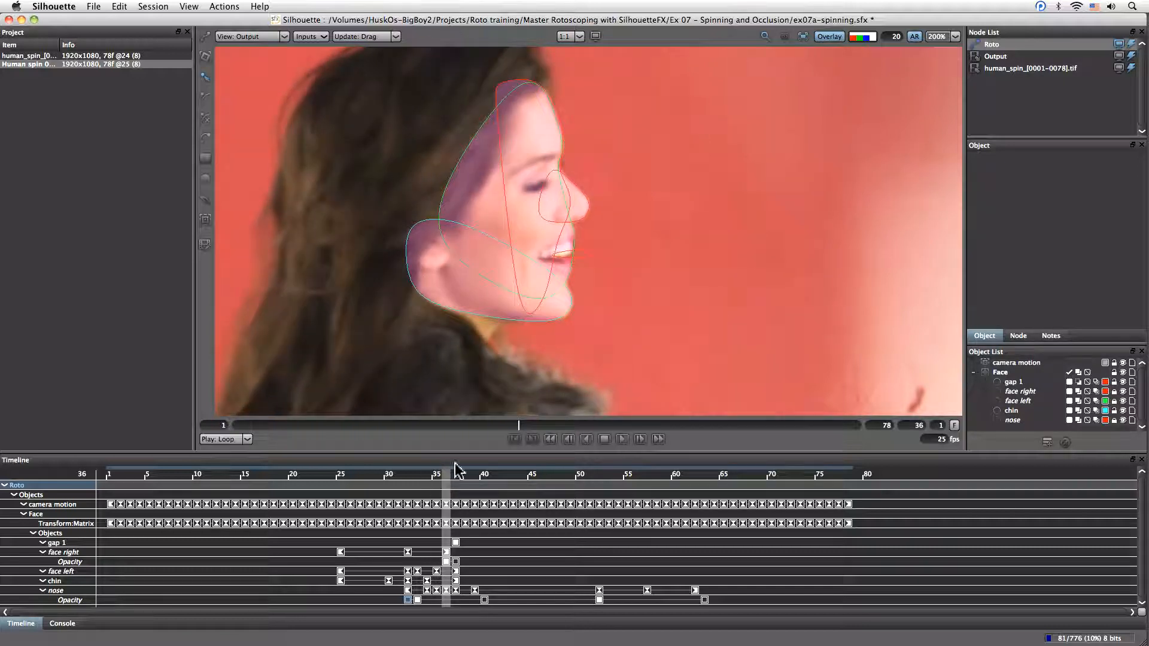
pyautogui.click(586, 262)
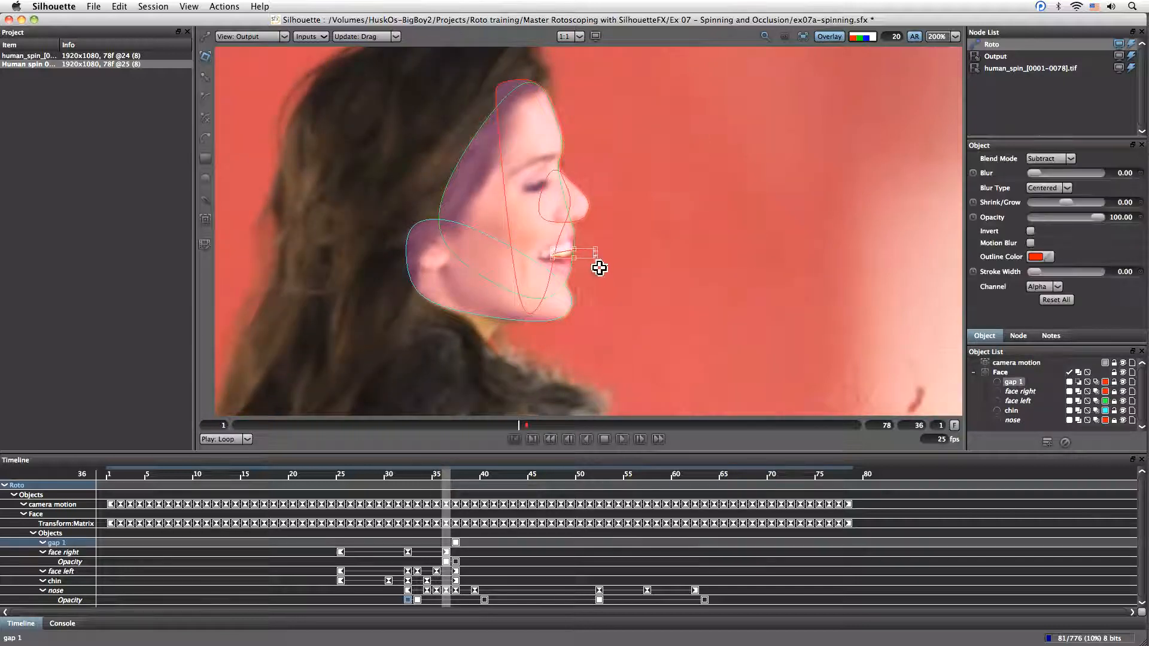
pyautogui.hotkey('shift', 'Down')
pyautogui.hotkey('shift', 'Down')
pyautogui.hotkey('shift', 'Right')
pyautogui.hotkey('shift', 'Up')
pyautogui.hotkey('shift', 'Right')
pyautogui.hotkey('shift', 'Right')
pyautogui.hotkey('shift', 'Right')
pyautogui.hotkey('shift', 'Left')
pyautogui.hotkey('shift', 'Left')
pyautogui.hotkey('shift', 'Left')
pyautogui.hotkey('shift', 'Up')
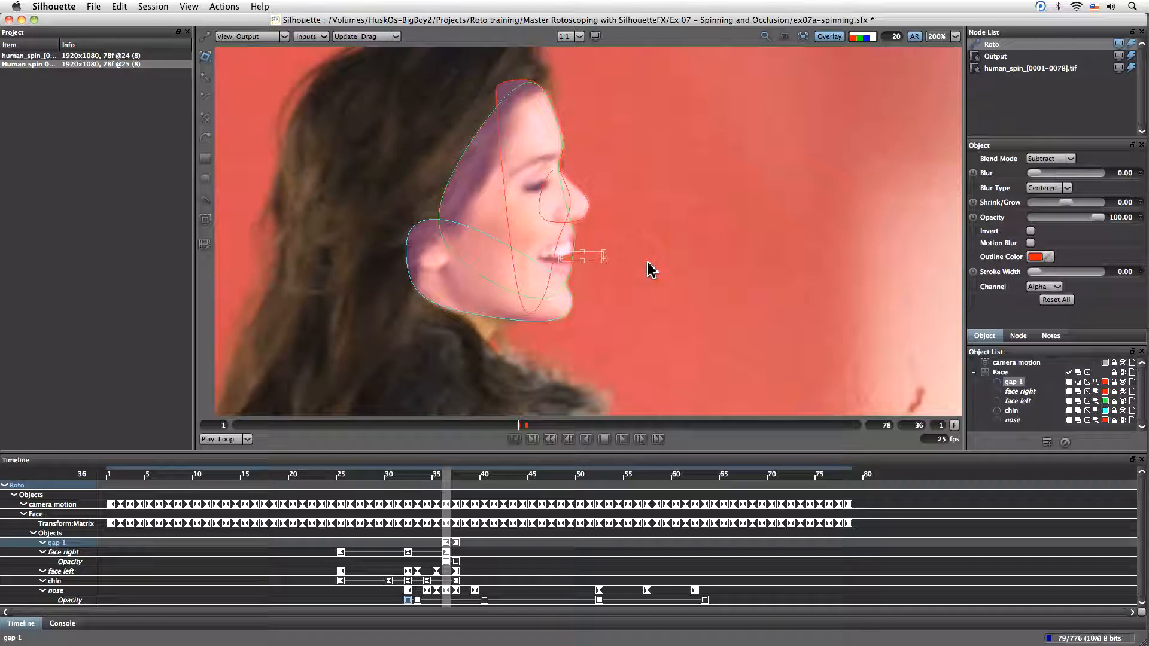
# Step: Keyframe the gap 1 shape's visibility on at frame 36 and off at frame 35
pyautogui.click(438, 474)
pyautogui.moveTo(439, 479)
pyautogui.mouseDown()
pyautogui.moveTo(458, 482)
pyautogui.moveTo(446, 482)
pyautogui.mouseUp()
pyautogui.click(1070, 383)
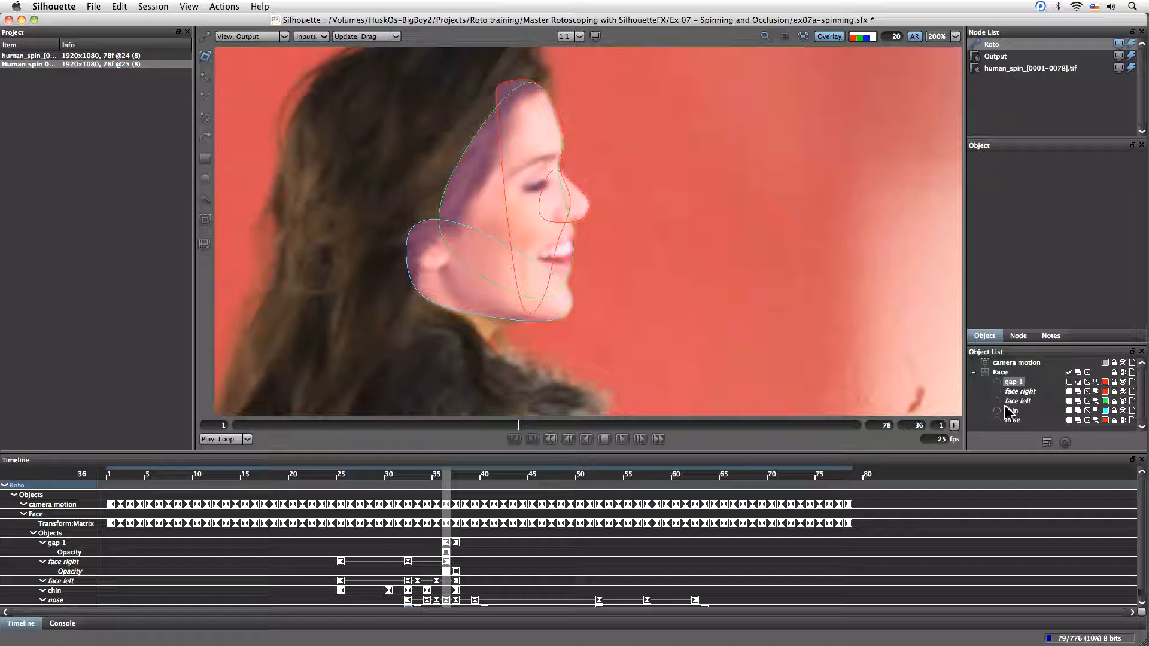
pyautogui.click(1071, 386)
pyautogui.moveTo(446, 482); pyautogui.dragTo(437, 482)
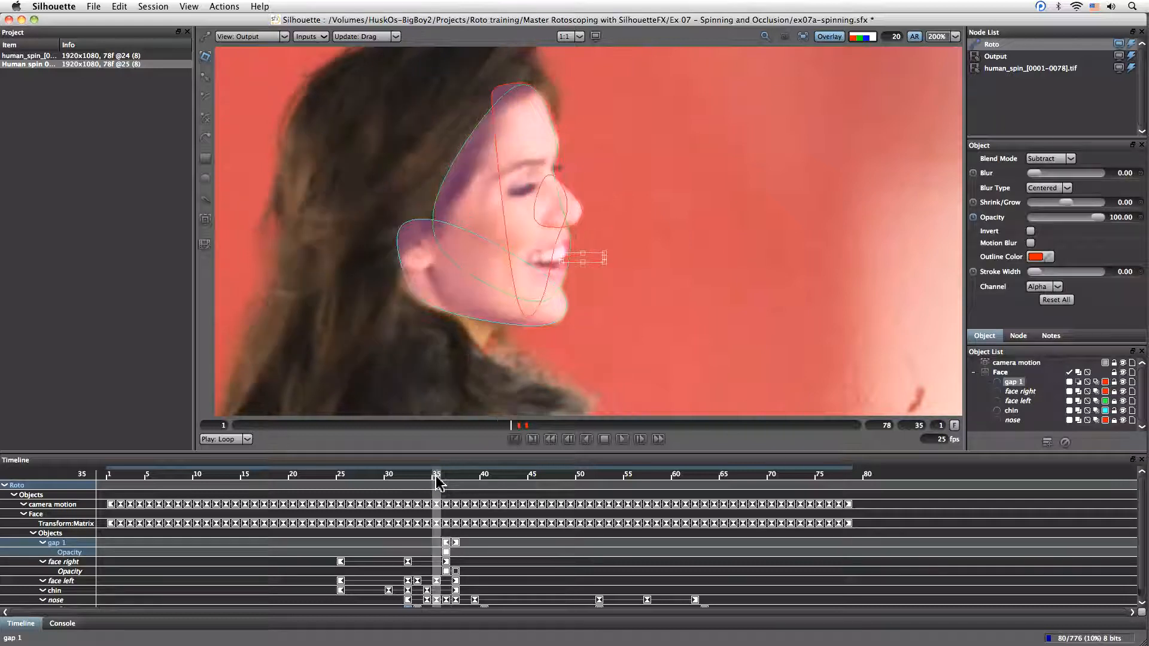
pyautogui.click(1070, 382)
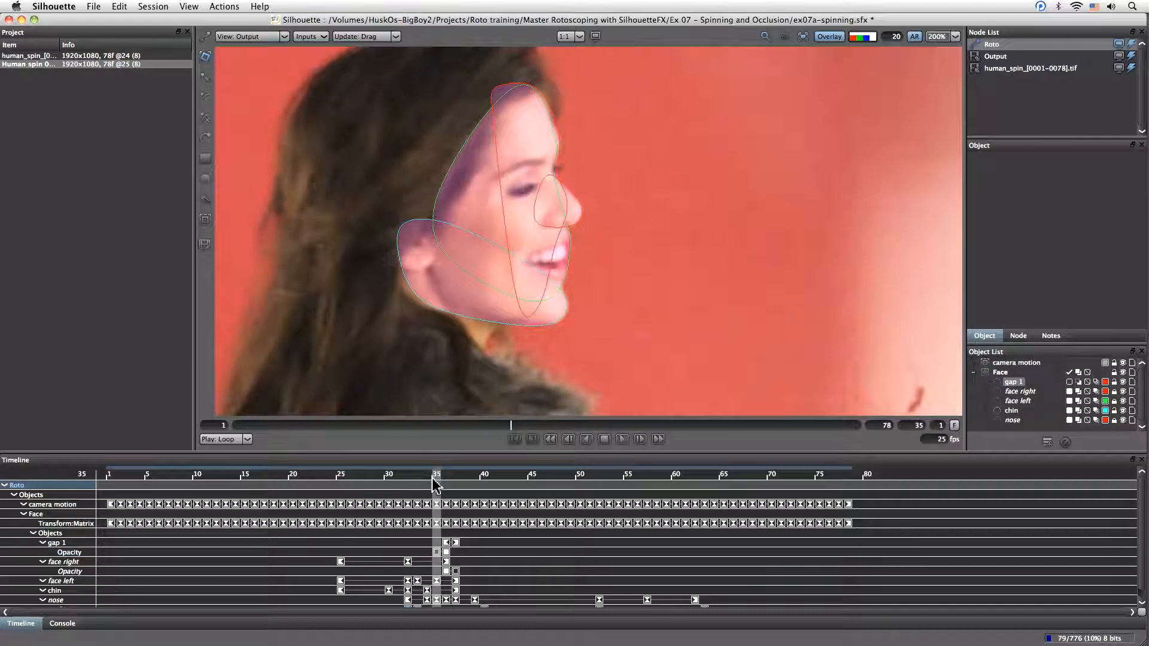
# Step: Nudge the gap 1 shape on frame 39 forward and up to the front of the lips
pyautogui.moveTo(439, 480); pyautogui.dragTo(476, 484)
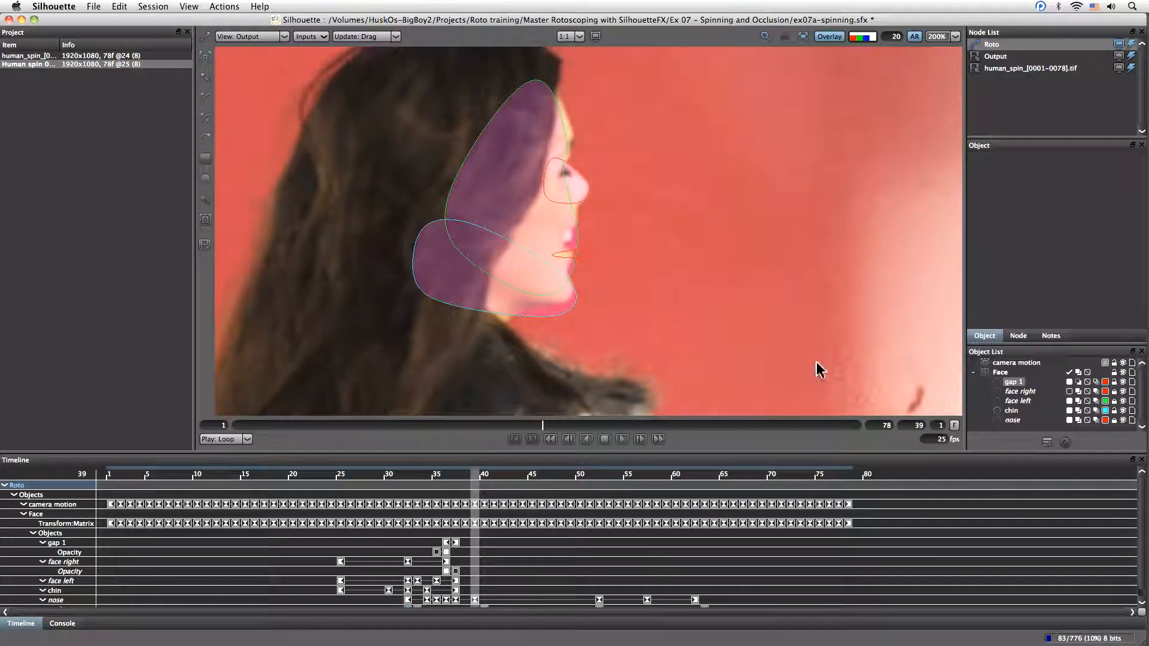
pyautogui.click(600, 254)
pyautogui.press('Right')
pyautogui.press('Right')
pyautogui.press('Right')
pyautogui.press('Right')
pyautogui.press('Right')
pyautogui.press('Right')
pyautogui.press('Right')
pyautogui.press('Right')
pyautogui.press('Right')
pyautogui.press('Right')
pyautogui.press('Up')
pyautogui.press('Up')
pyautogui.press('Up')
pyautogui.press('Up')
pyautogui.press('Up')
pyautogui.press('Up')
pyautogui.press('Up')
pyautogui.press('Up')
pyautogui.press('Up')
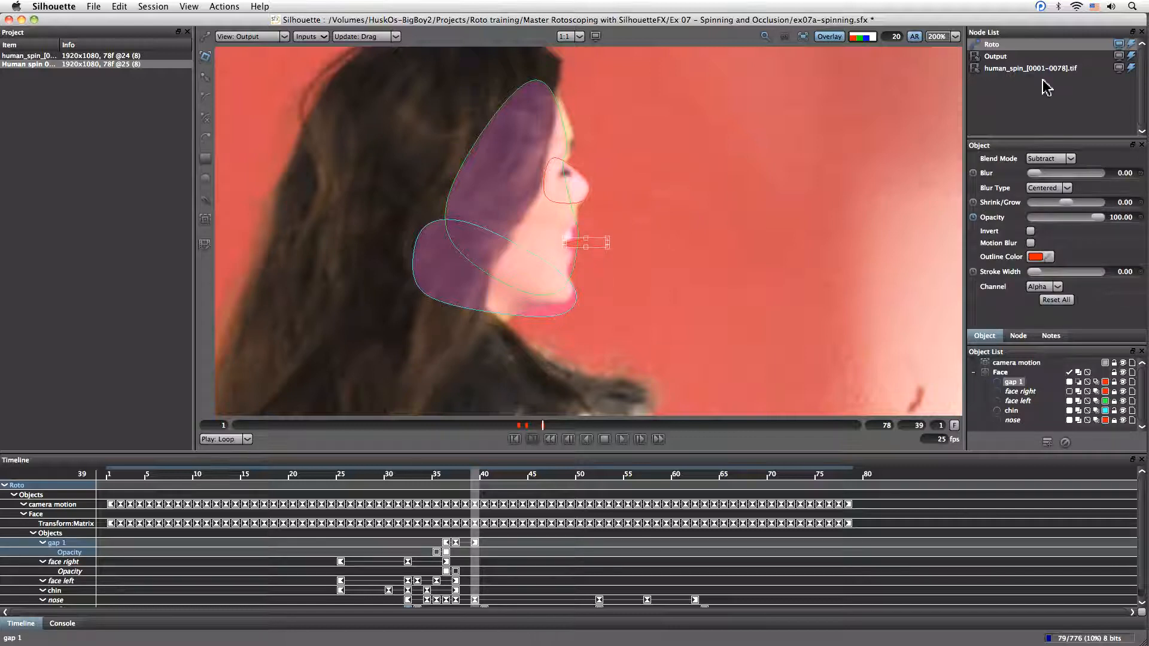
# Step: Hide the outlines, set the coloured matte's opacity to 40, and review the face coverage from frame 37 back to the start
pyautogui.moveTo(477, 479); pyautogui.dragTo(456, 492)
pyautogui.click(832, 37)
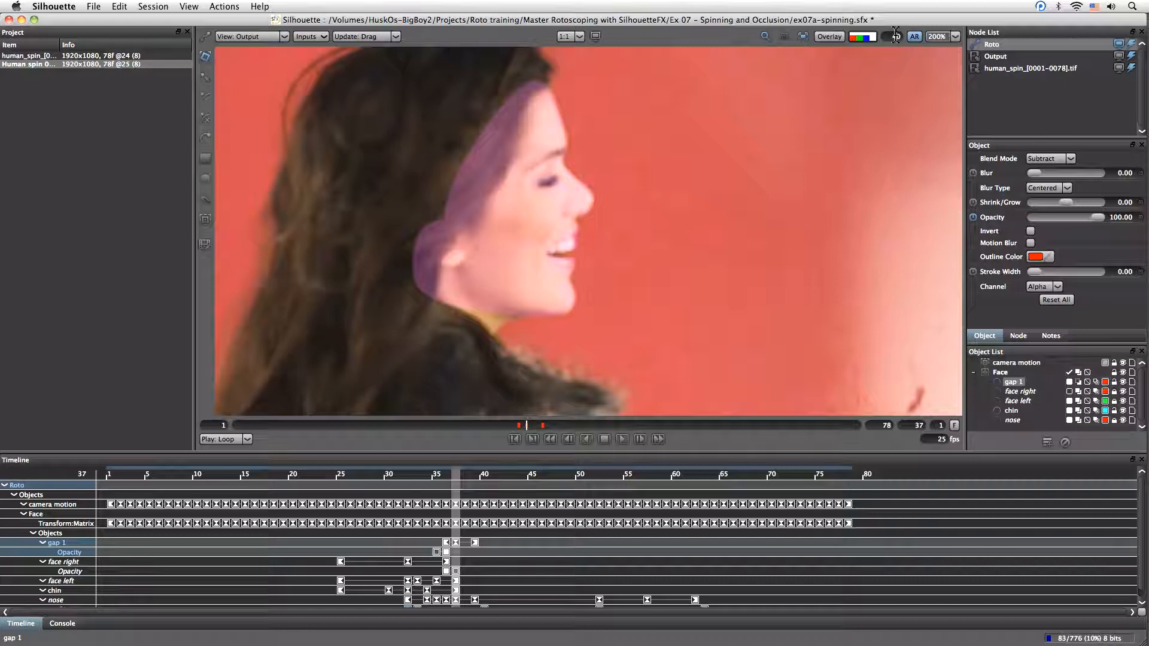
pyautogui.press('Return')
pyautogui.moveTo(462, 481)
pyautogui.mouseDown()
pyautogui.moveTo(476, 485)
pyautogui.moveTo(420, 489)
pyautogui.moveTo(457, 488)
pyautogui.mouseUp()
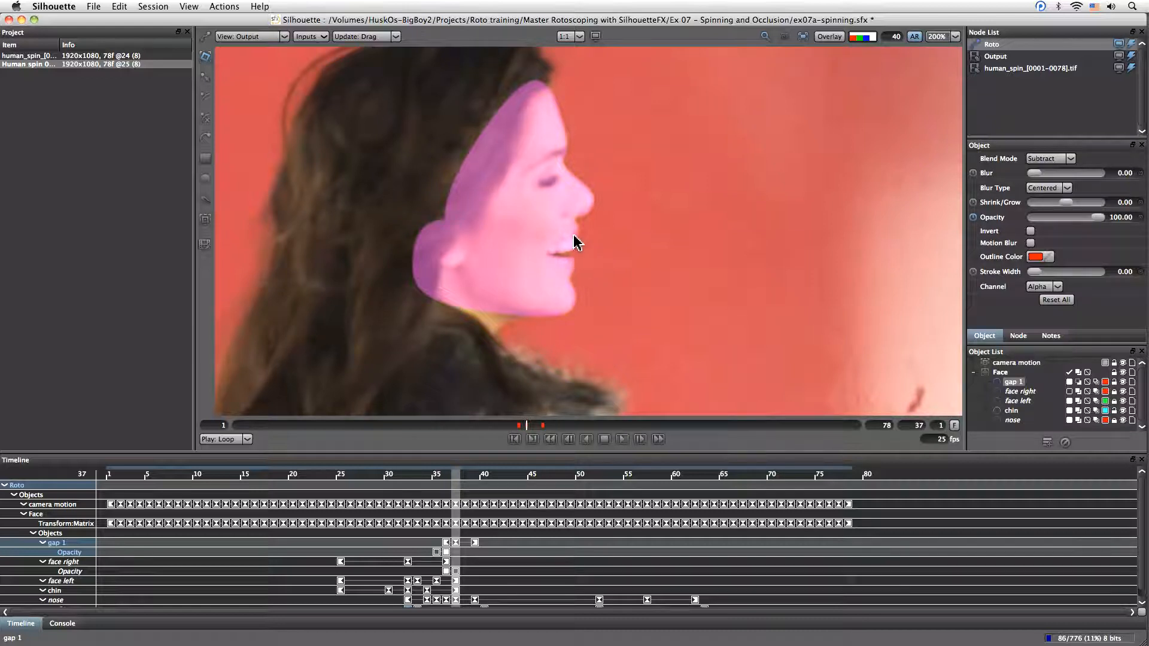
pyautogui.moveTo(455, 478); pyautogui.dragTo(408, 482)
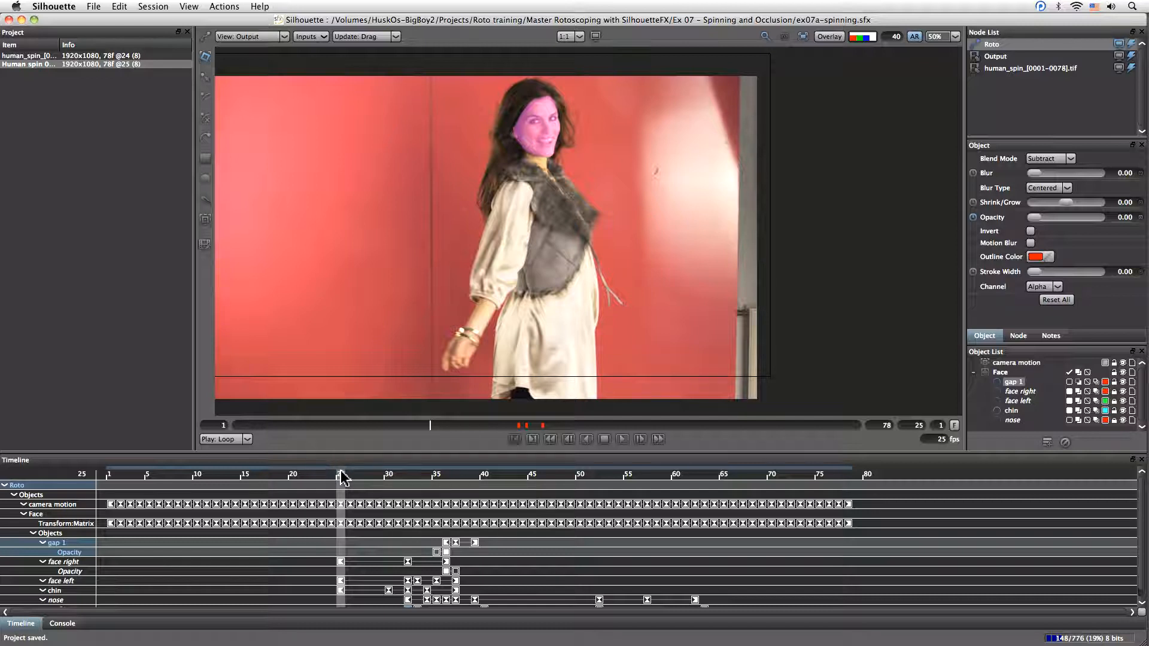
pyautogui.moveTo(340, 480); pyautogui.dragTo(108, 478)
# Step: Keyframe the gap 1 shape's visibility off at frame 40
pyautogui.moveTo(333, 476); pyautogui.dragTo(464, 509)
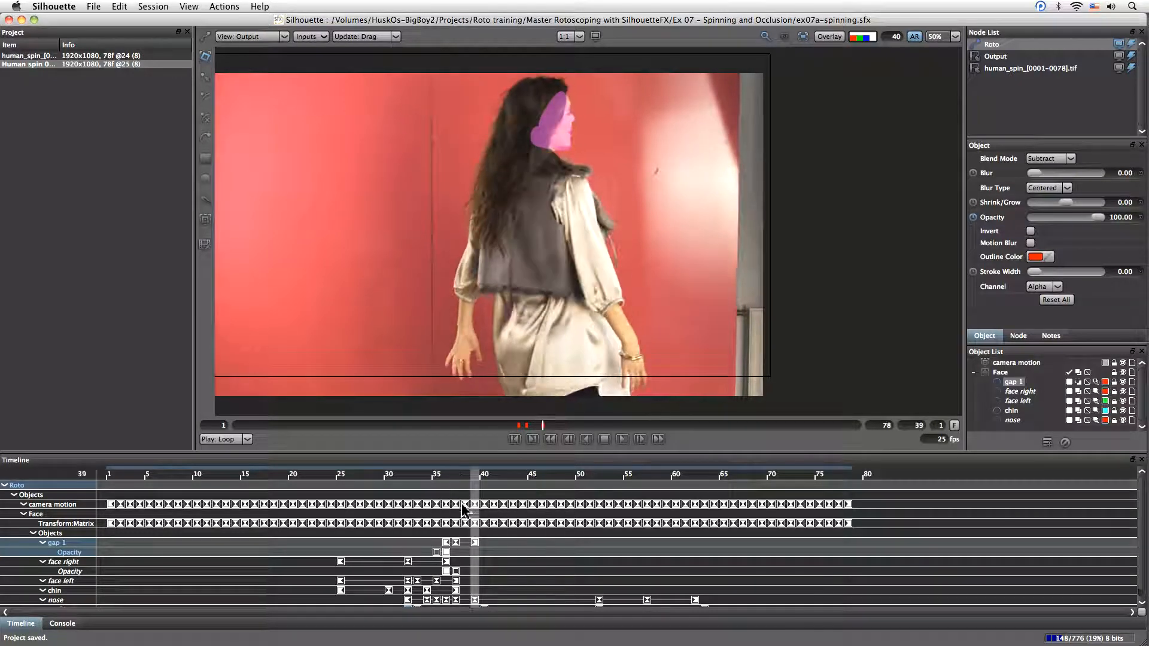
pyautogui.press('Right')
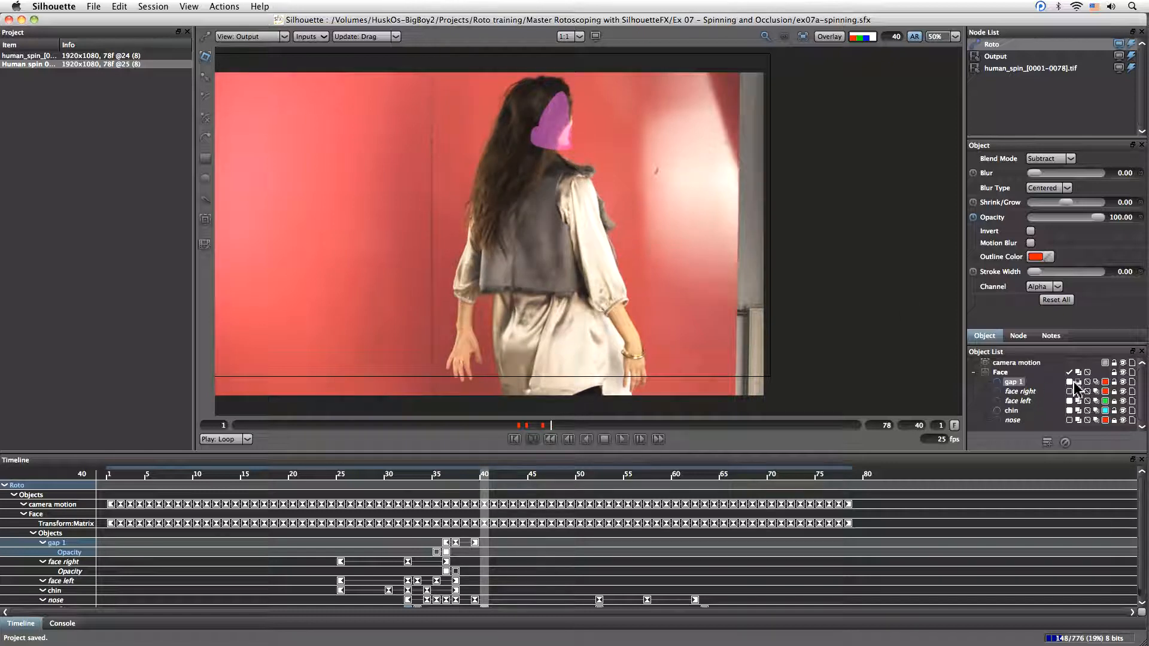
pyautogui.click(1069, 383)
# Step: Enable keyframing for the Face layer's Position, Scale and Rotate at frame 25
pyautogui.moveTo(484, 473); pyautogui.dragTo(343, 496)
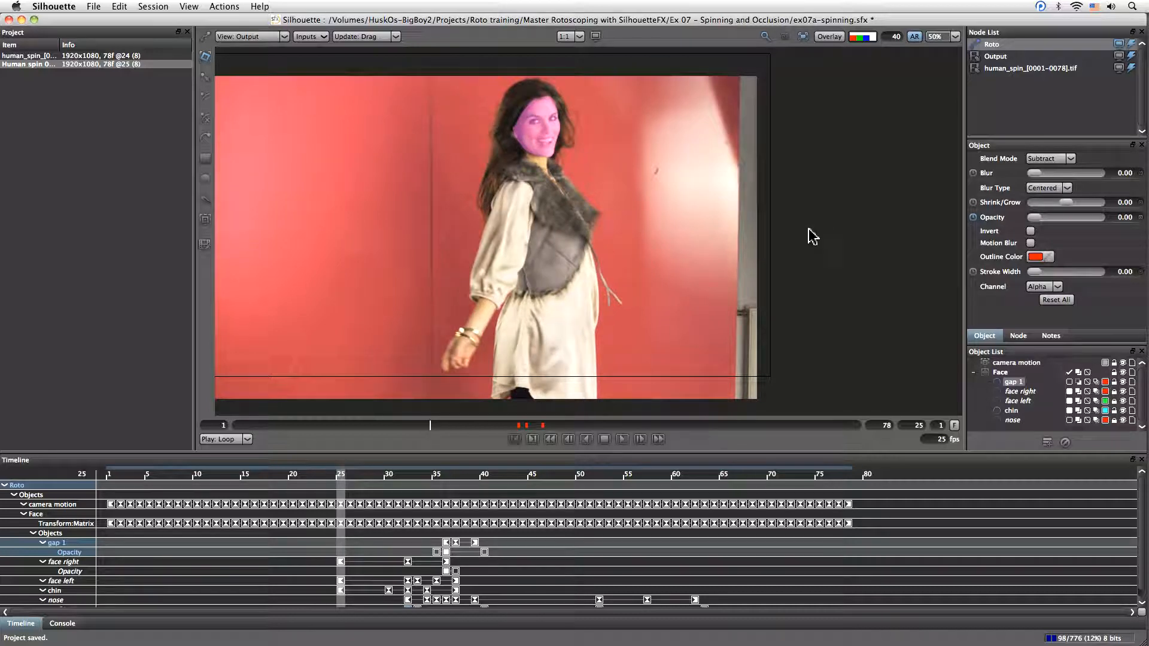
pyautogui.press('i')
pyautogui.press('i')
pyautogui.moveTo(305, 110); pyautogui.dragTo(681, 331)
pyautogui.moveTo(654, 290); pyautogui.dragTo(630, 282)
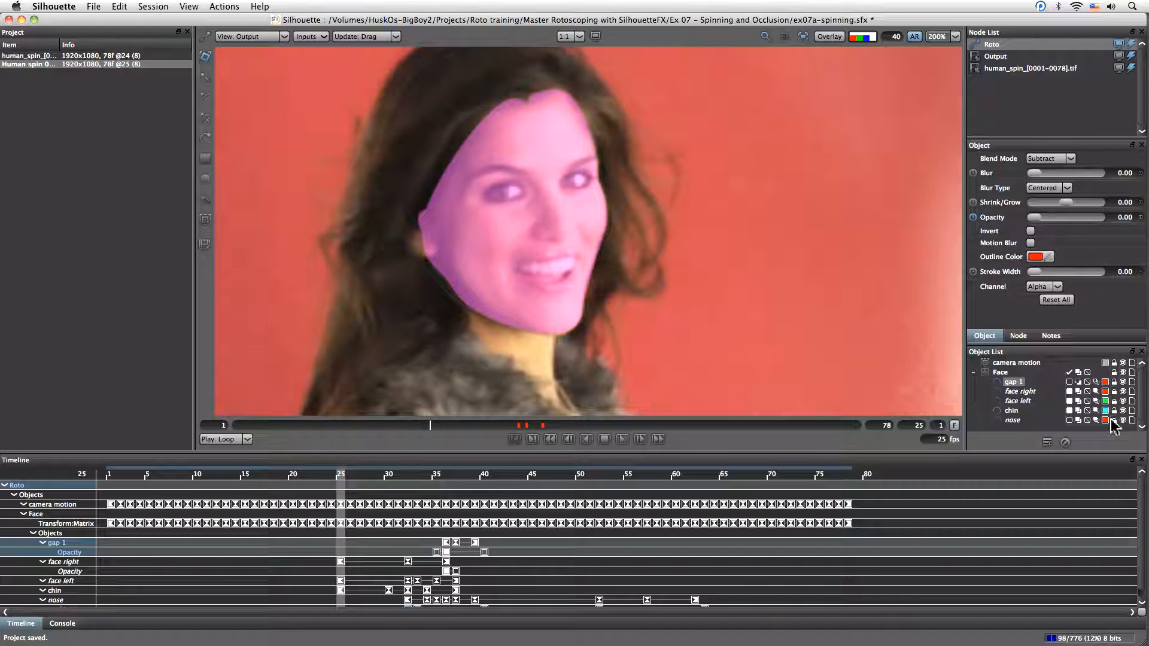
pyautogui.click(997, 372)
pyautogui.click(973, 156)
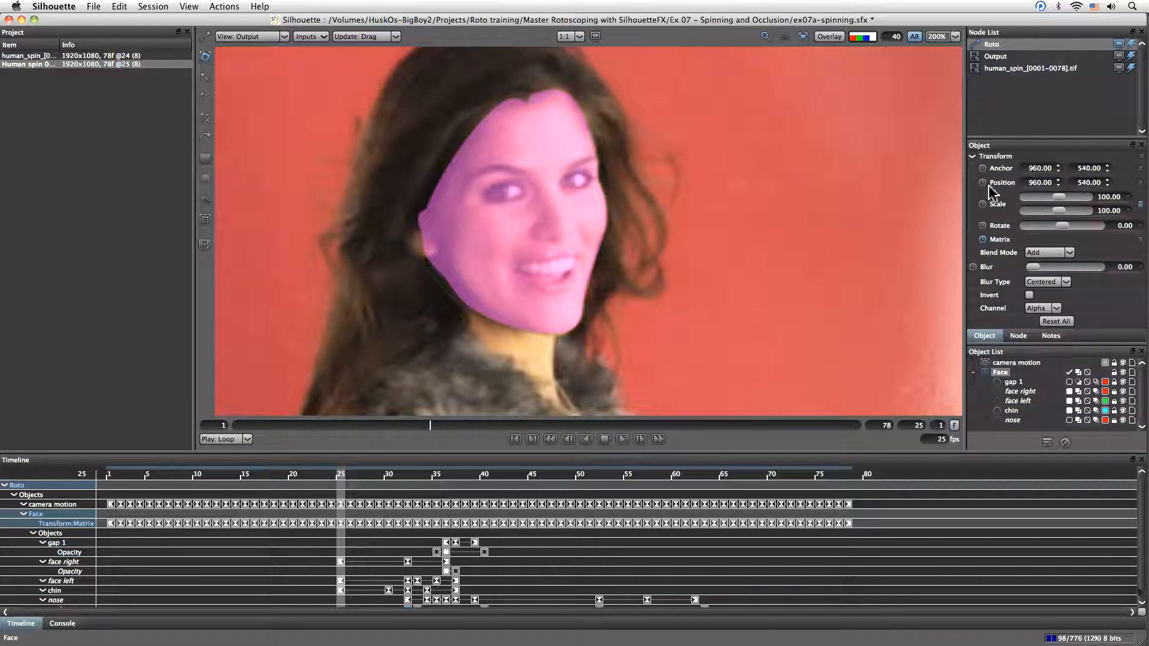
pyautogui.click(983, 183)
pyautogui.click(983, 204)
pyautogui.click(983, 226)
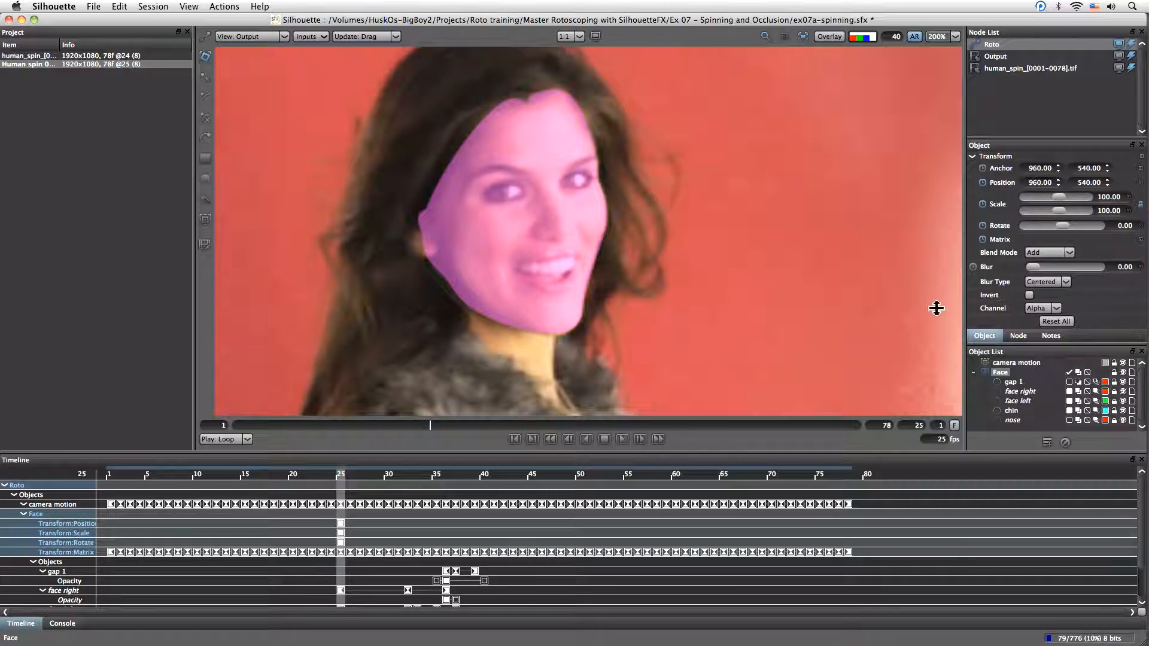
# Step: Show the outlines and move the Face layer's transform anchor onto the woman's face, at about 1162.50, 249.00
pyautogui.press('o')
pyautogui.press('o')
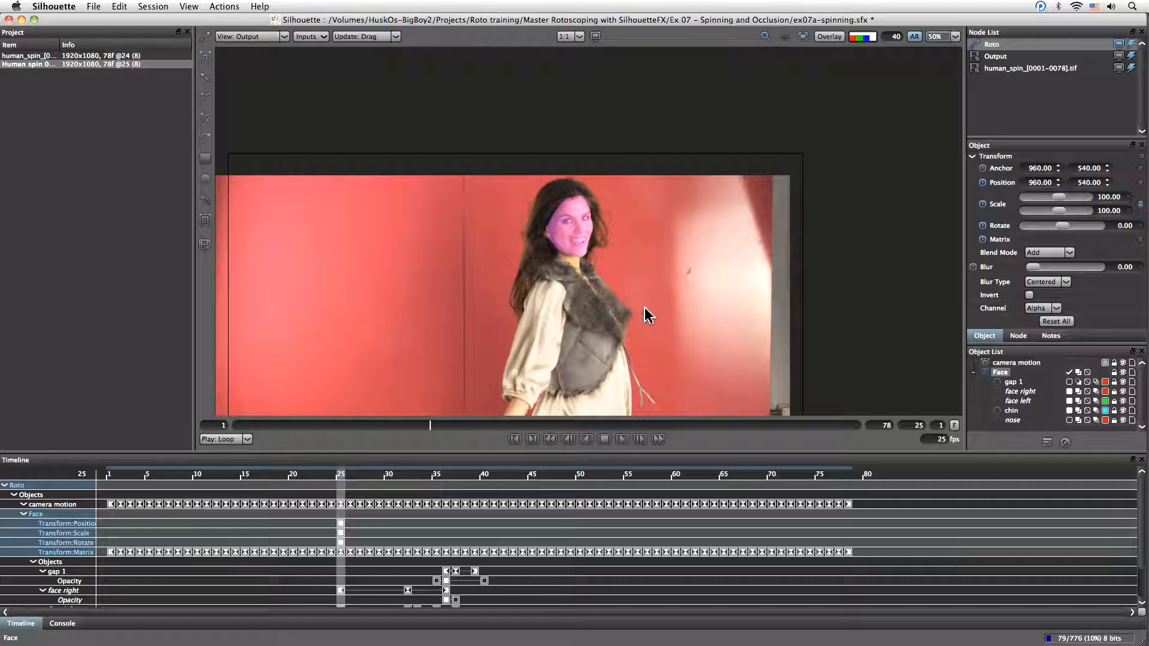
pyautogui.click(1016, 384)
pyautogui.click(1004, 371)
pyautogui.click(830, 37)
pyautogui.press('t')
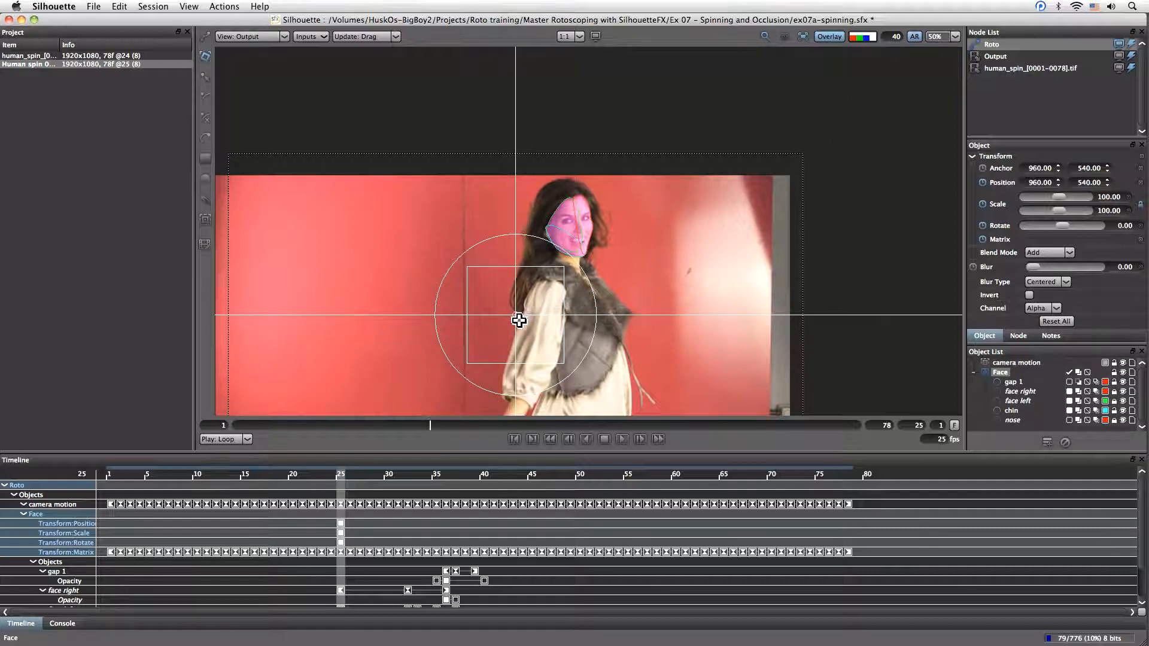
pyautogui.moveTo(514, 314); pyautogui.dragTo(576, 228)
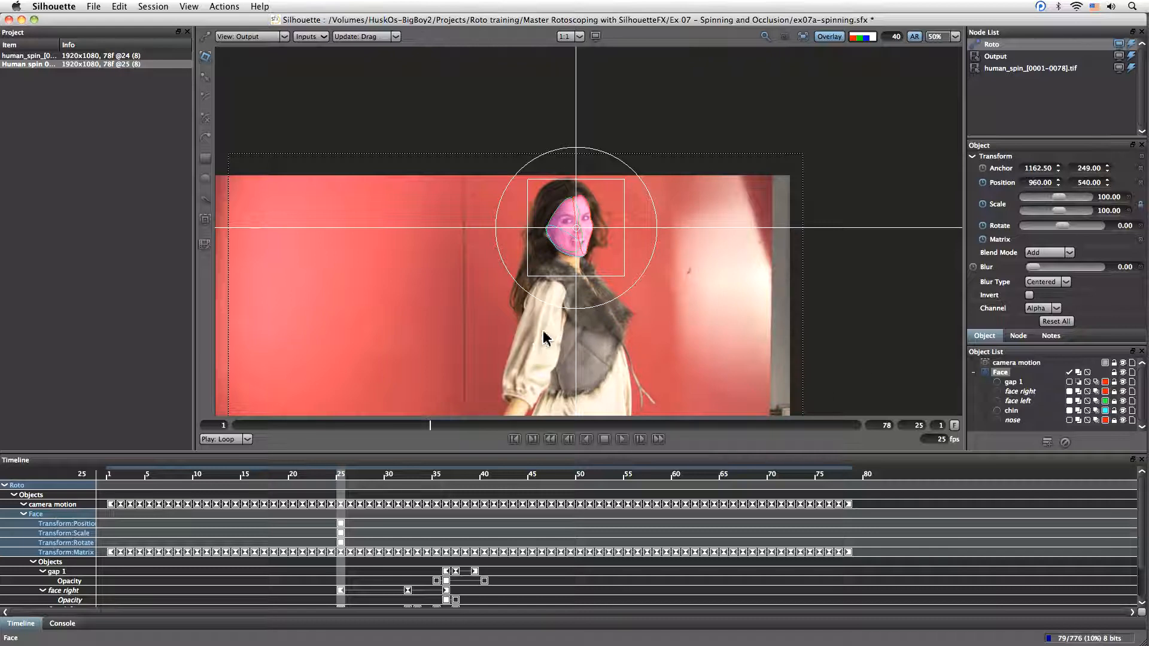
# Step: Go to frame 1 and turn off the viewer's stabilization
pyautogui.press('i')
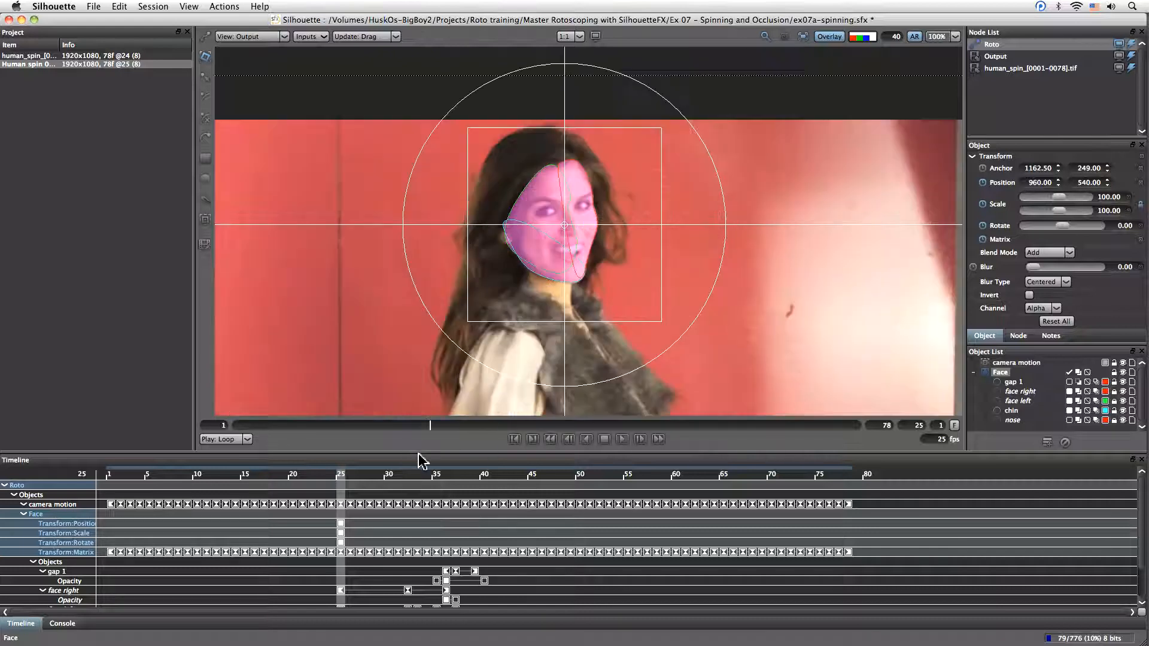
pyautogui.moveTo(337, 479); pyautogui.dragTo(58, 484)
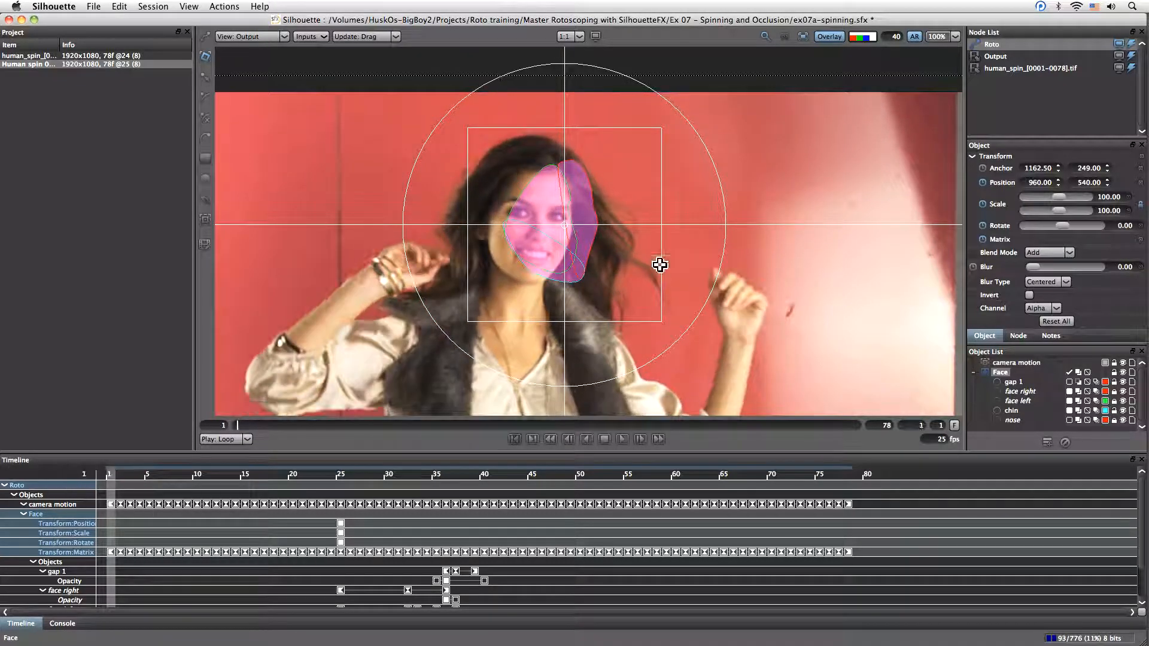
pyautogui.moveTo(661, 253); pyautogui.dragTo(573, 277)
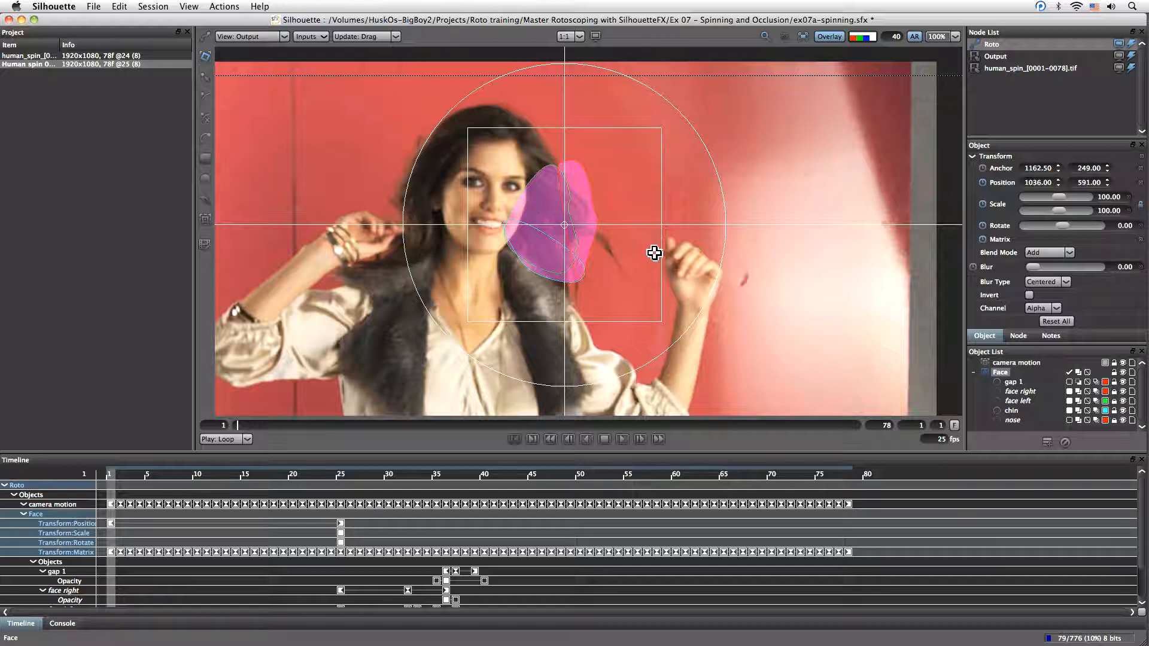
pyautogui.click(804, 38)
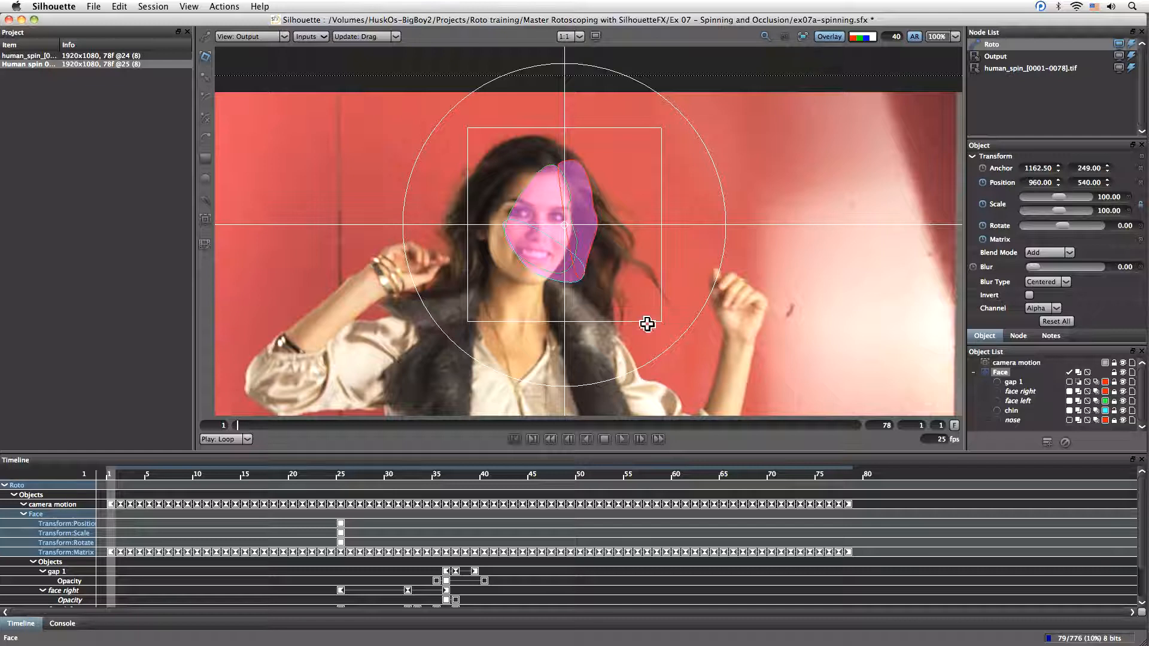
pyautogui.click(801, 40)
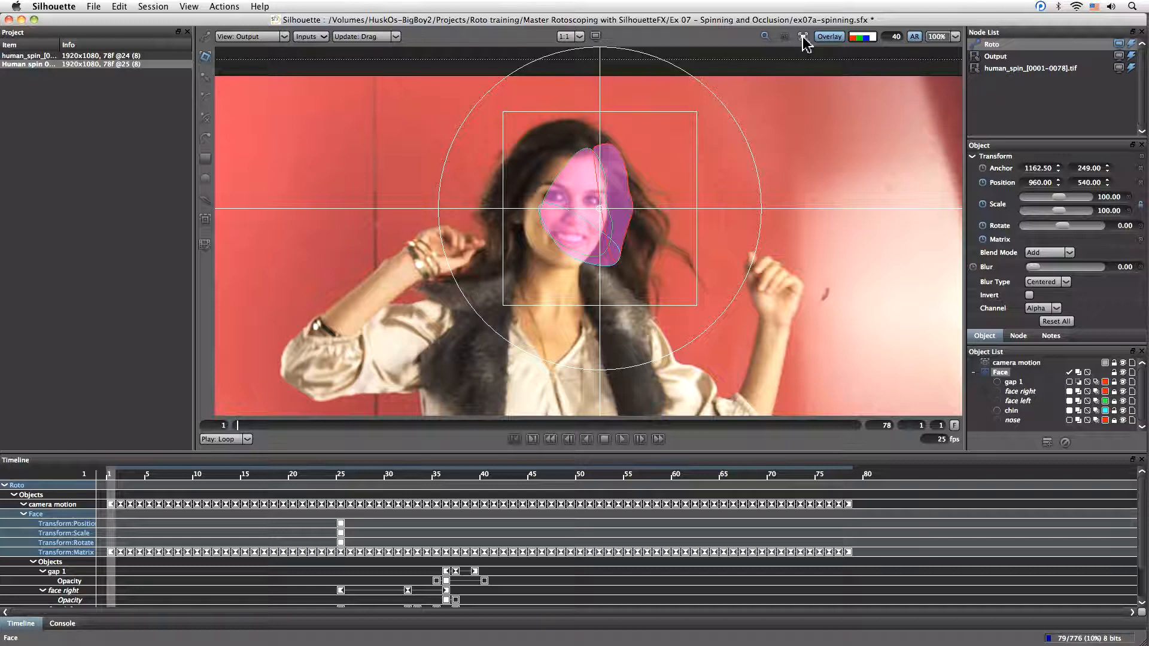
# Step: Keyframe the Face layer's Position at frame 1 over the woman's face, at about 914.00, 545.00
pyautogui.moveTo(679, 264); pyautogui.dragTo(647, 268)
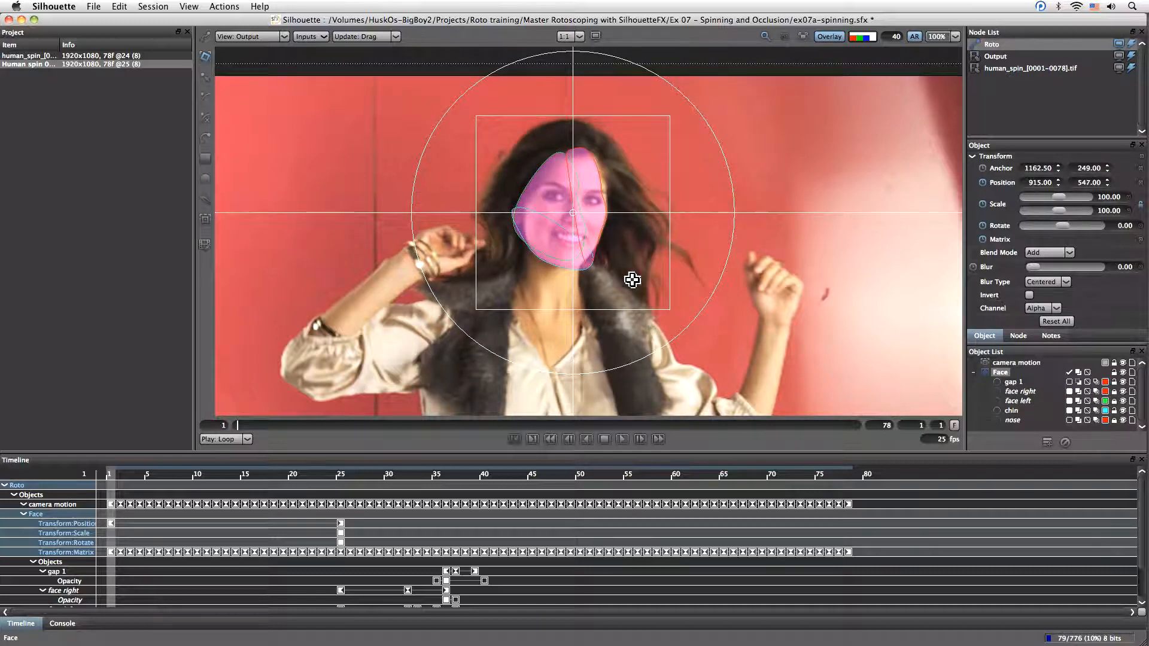
pyautogui.moveTo(656, 270); pyautogui.dragTo(655, 267)
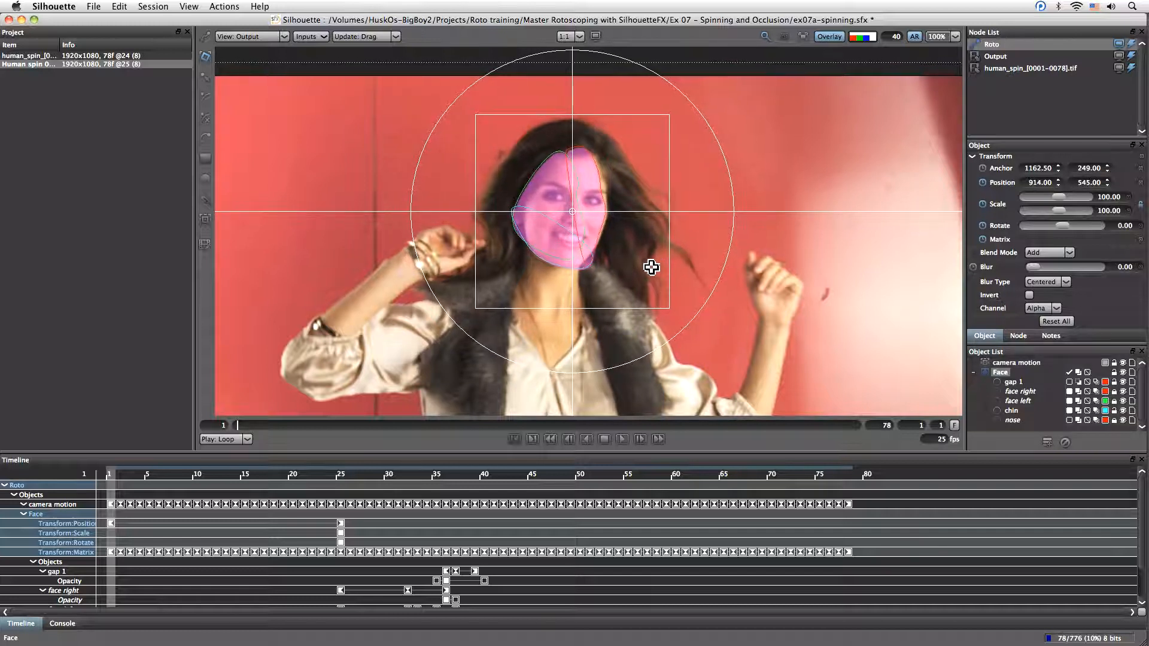
pyautogui.moveTo(120, 478); pyautogui.dragTo(109, 505)
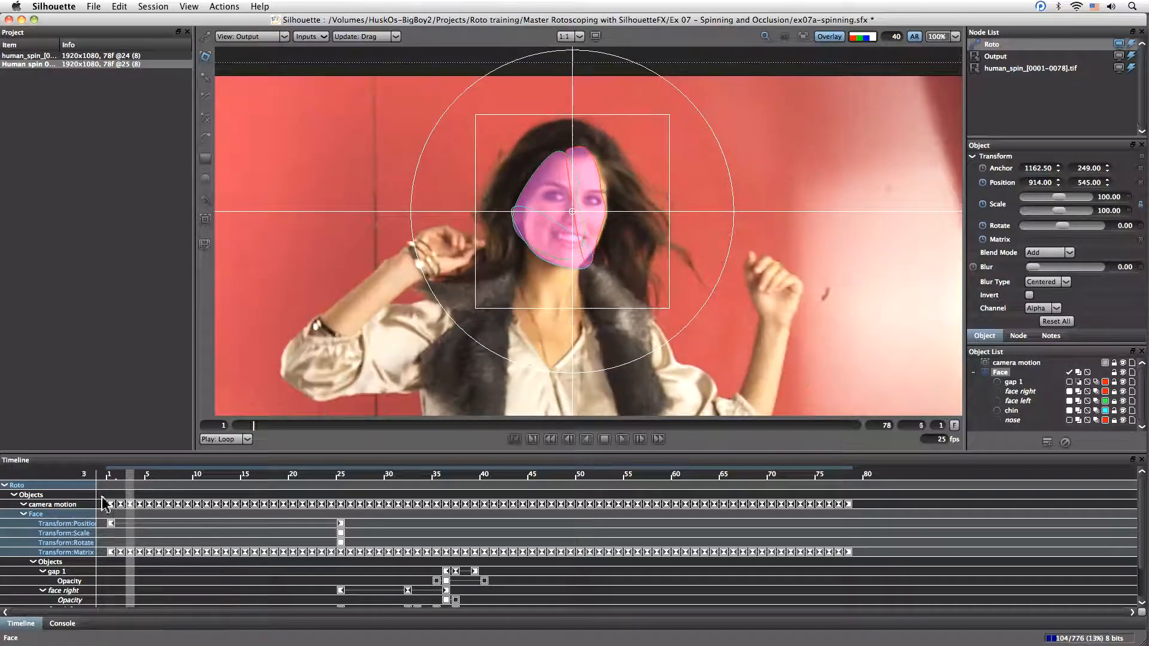
# Step: Corner-transform the face left shape at frame 1 so its lower edge reaches the woman's chin and jaw
pyautogui.scroll(1, 602, 326)
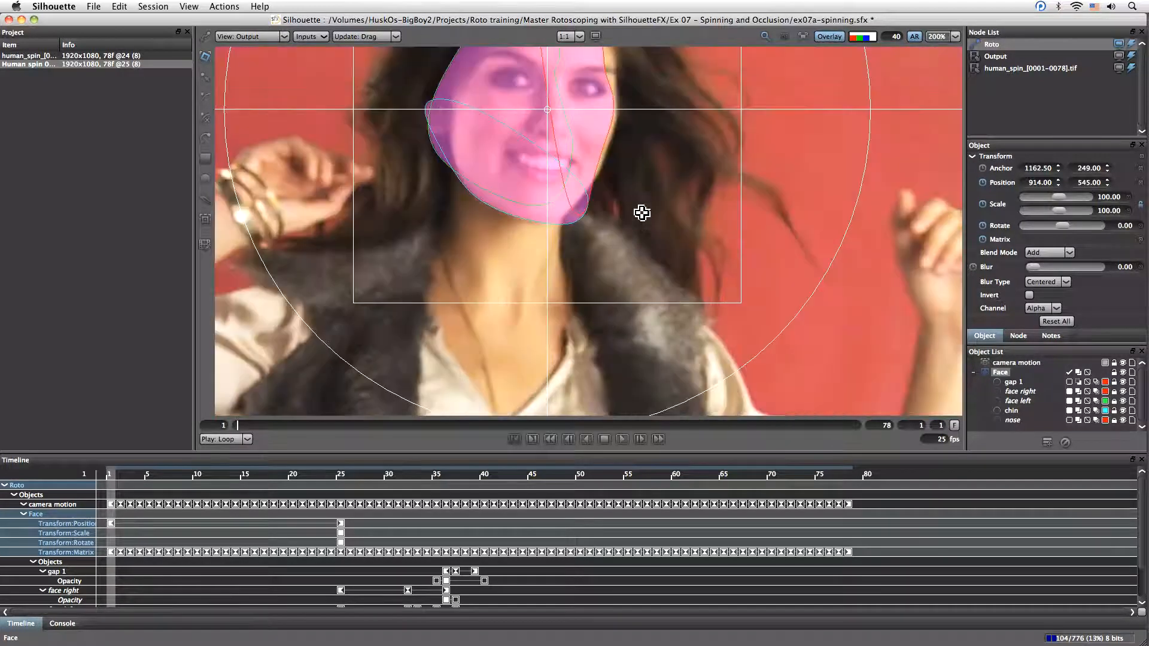
pyautogui.moveTo(643, 213); pyautogui.dragTo(632, 340)
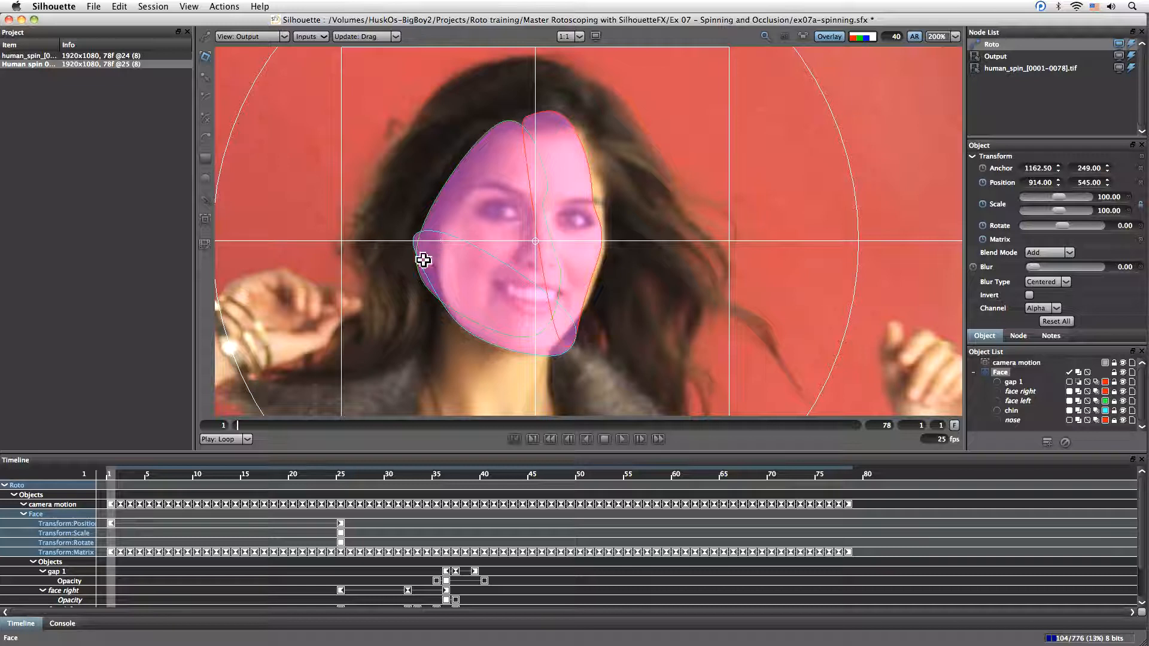
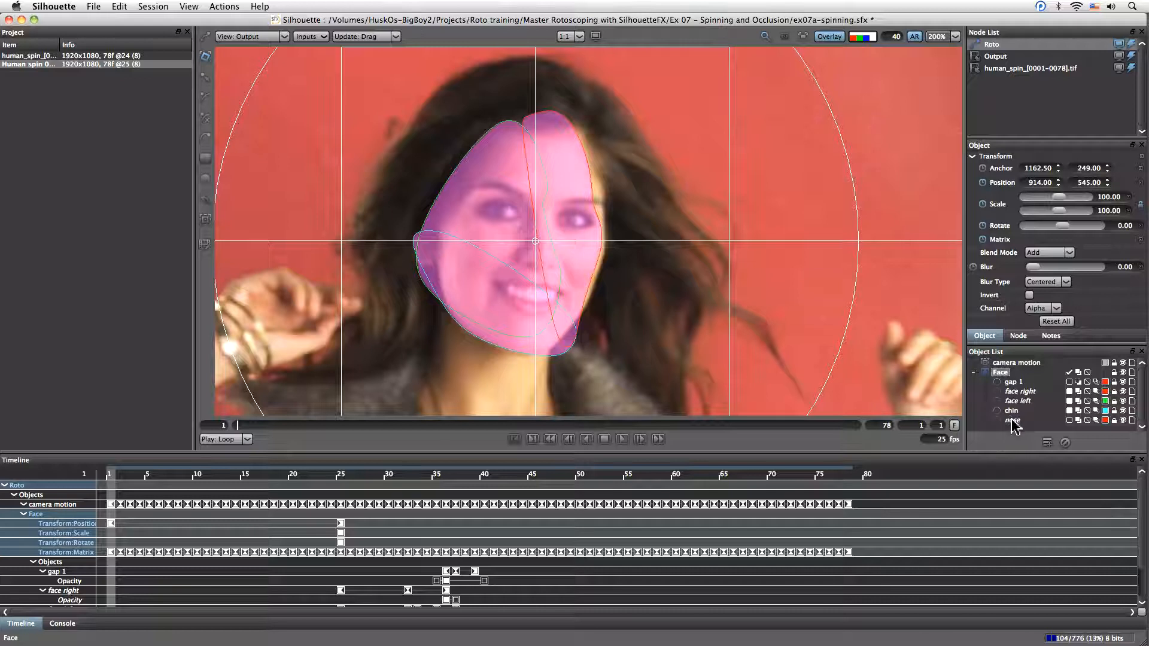
pyautogui.click(1018, 403)
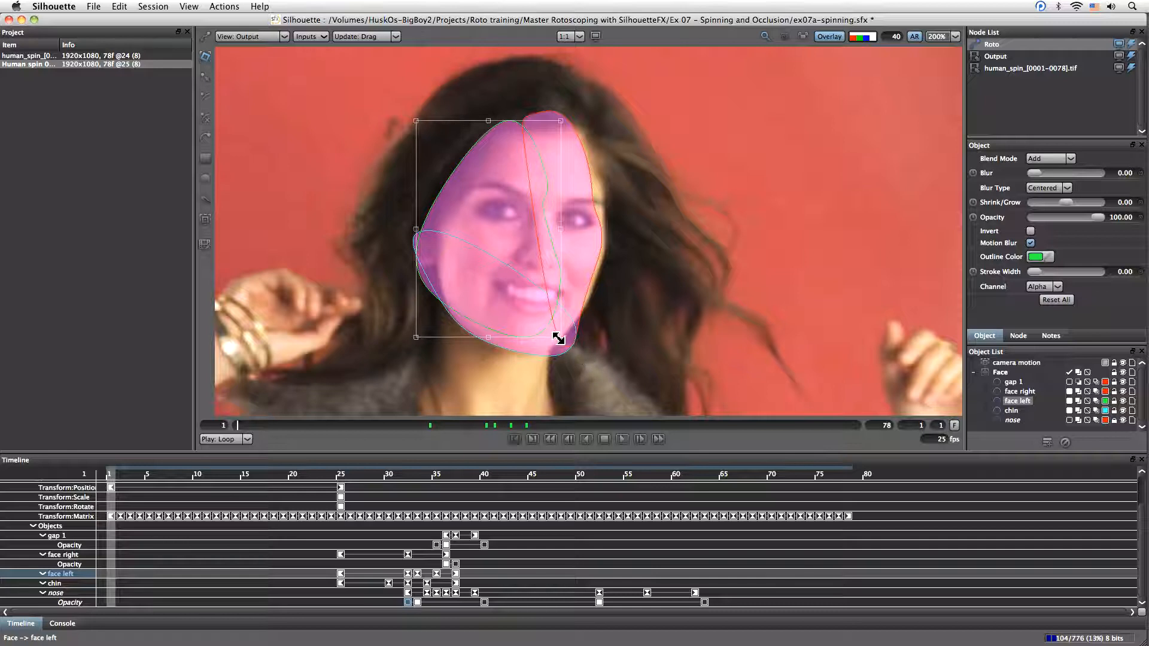
pyautogui.moveTo(558, 337); pyautogui.dragTo(548, 355)
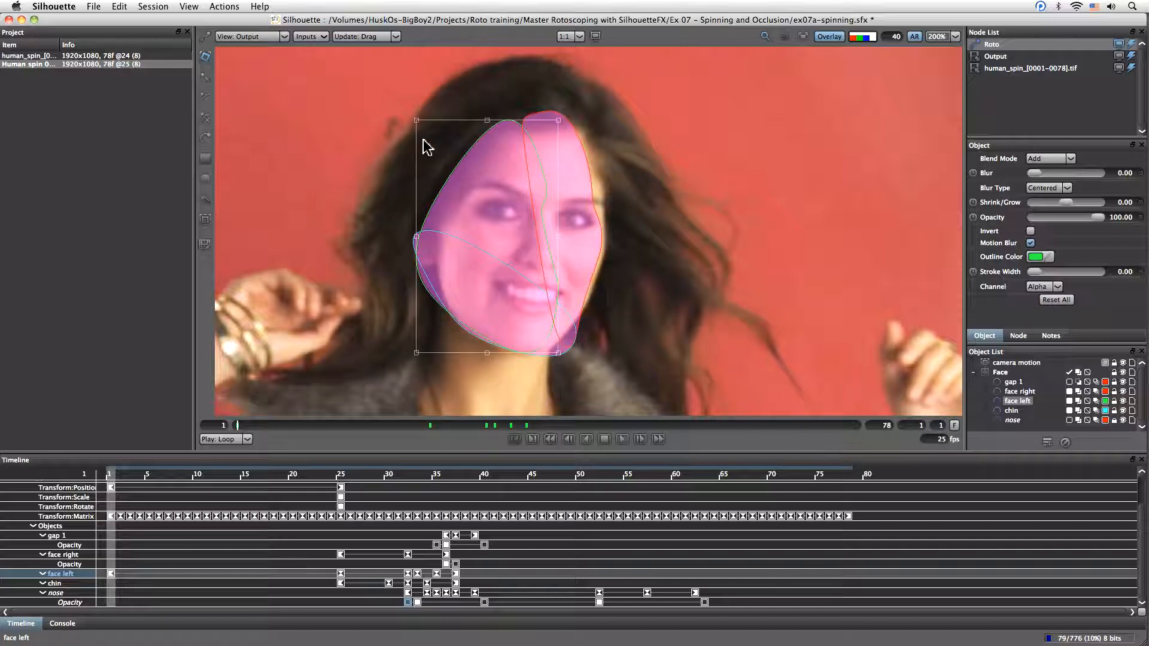
pyautogui.moveTo(416, 353); pyautogui.dragTo(423, 367)
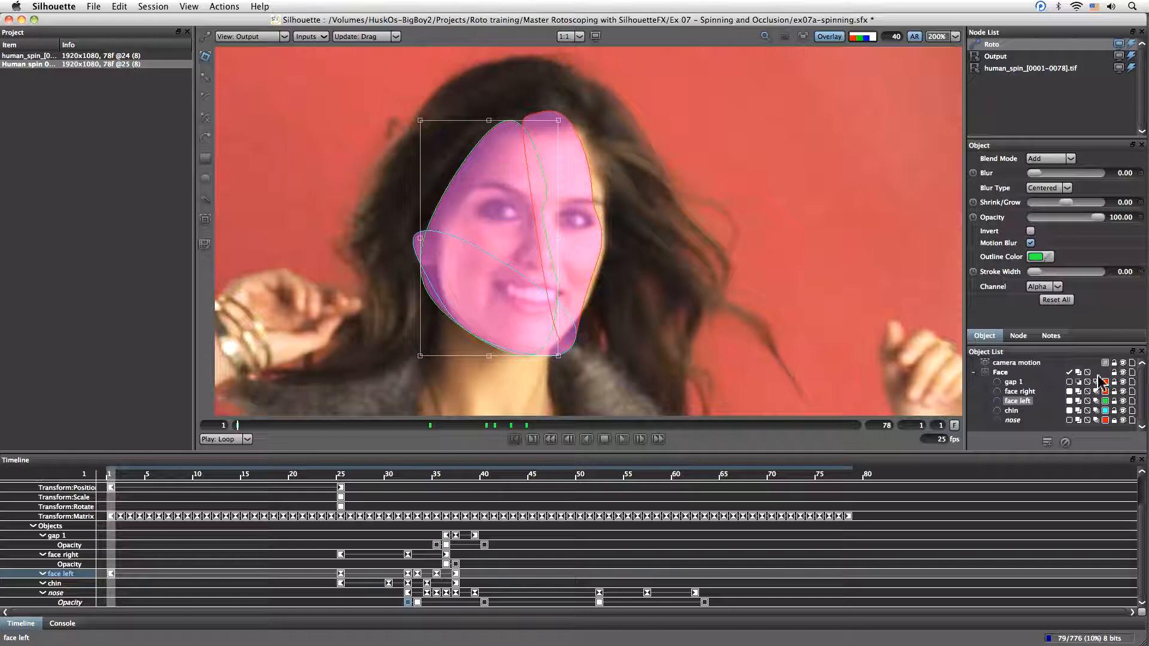
# Step: Corner-transform the face right shape at frame 1 to roughly match the forehead and lower jaw
pyautogui.click(1029, 392)
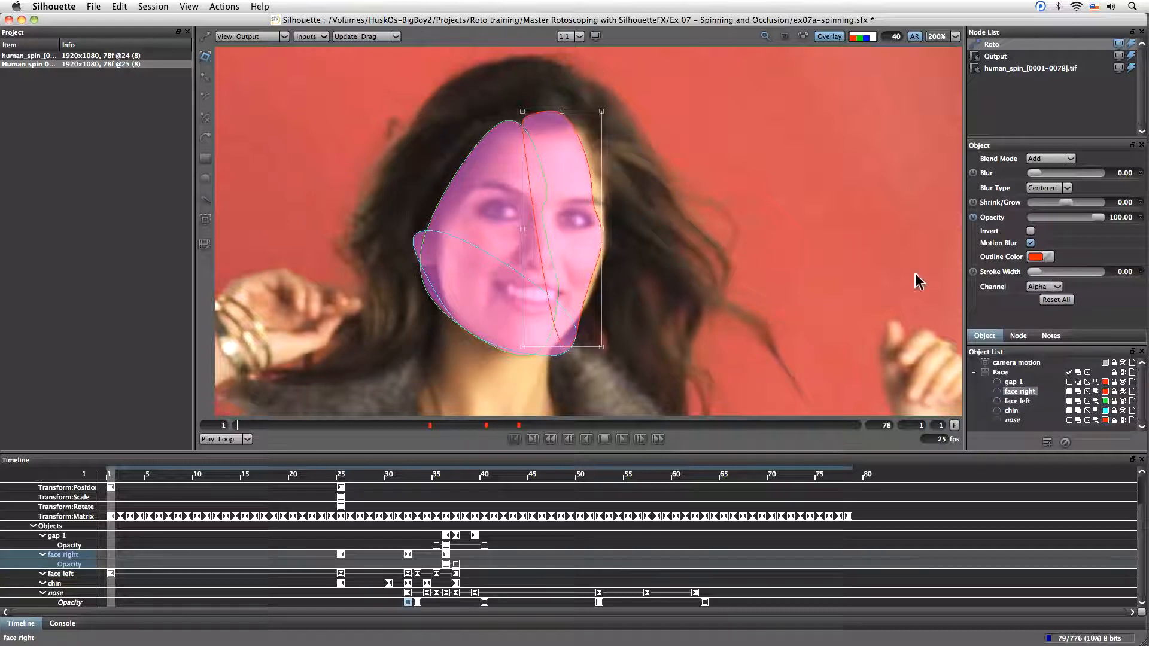
pyautogui.moveTo(601, 111); pyautogui.dragTo(633, 133)
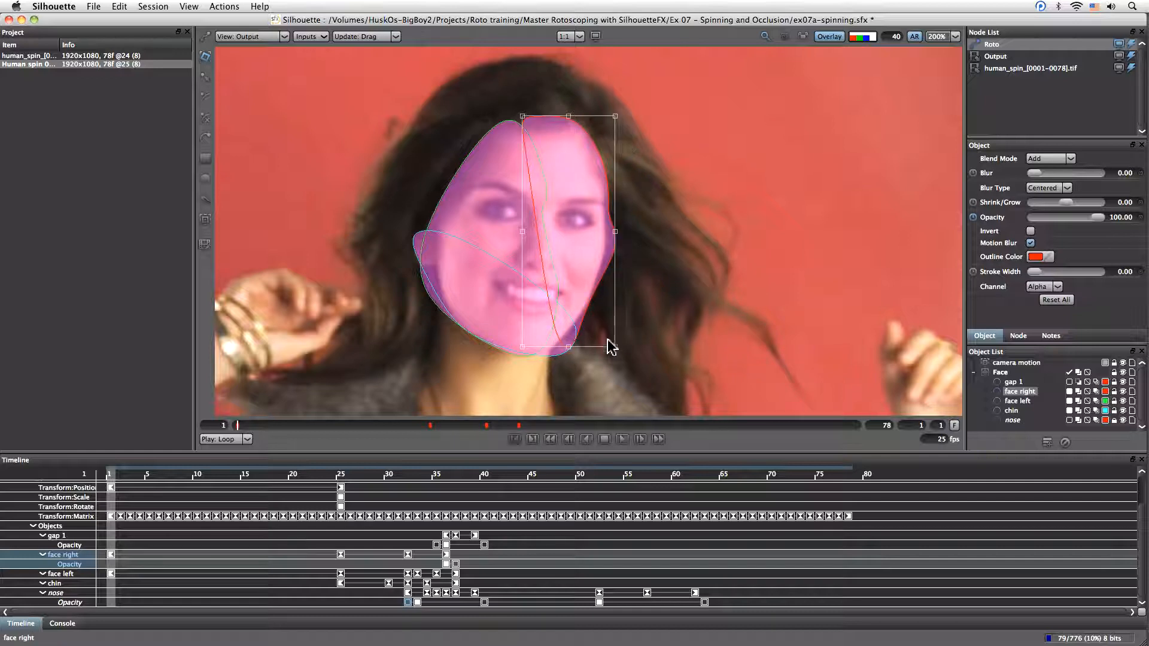
pyautogui.moveTo(613, 347); pyautogui.dragTo(571, 357)
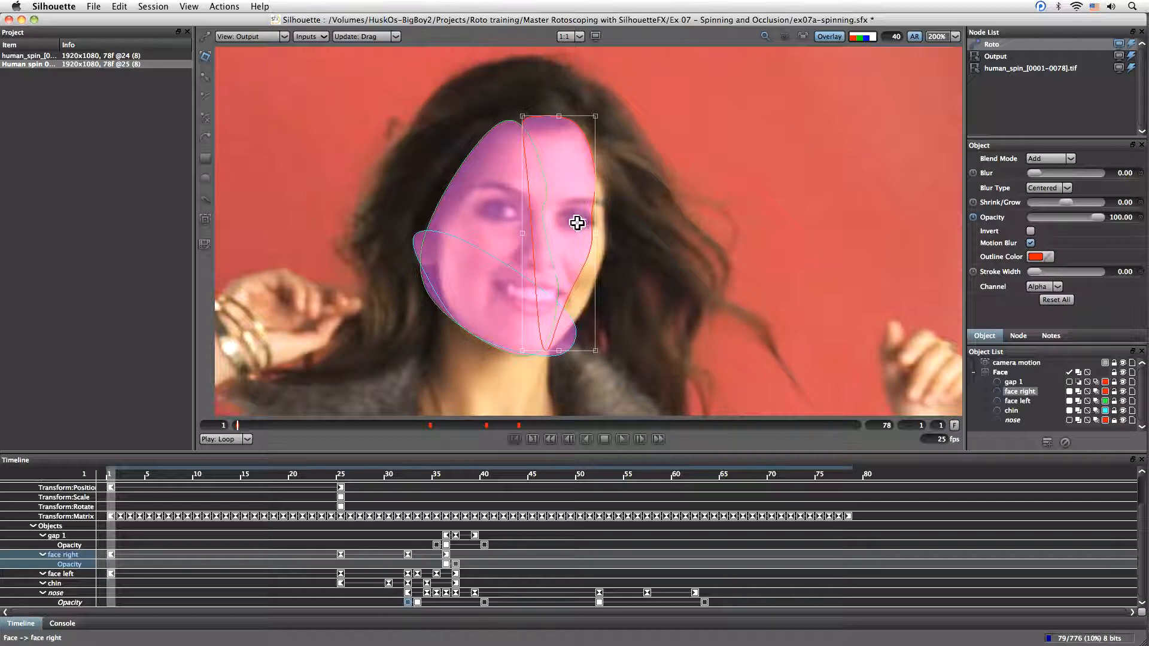
# Step: Reshape the face right points at frame 1 to follow the outer cheek, temple and jaw edge
pyautogui.click(205, 78)
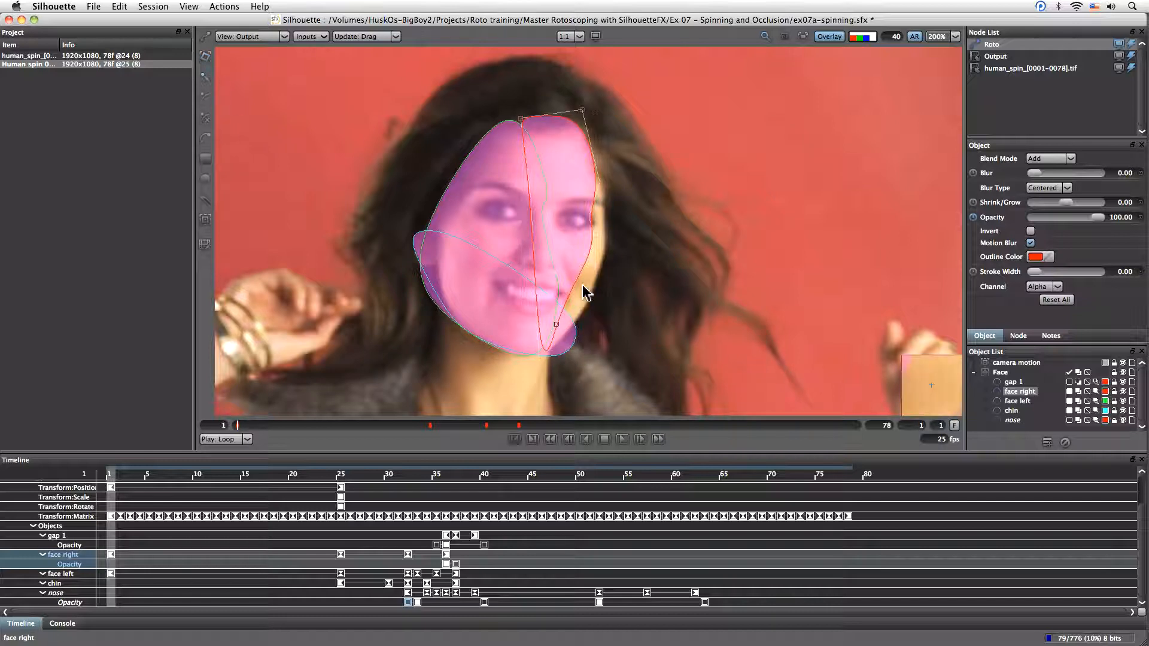
pyautogui.moveTo(557, 325); pyautogui.dragTo(572, 337)
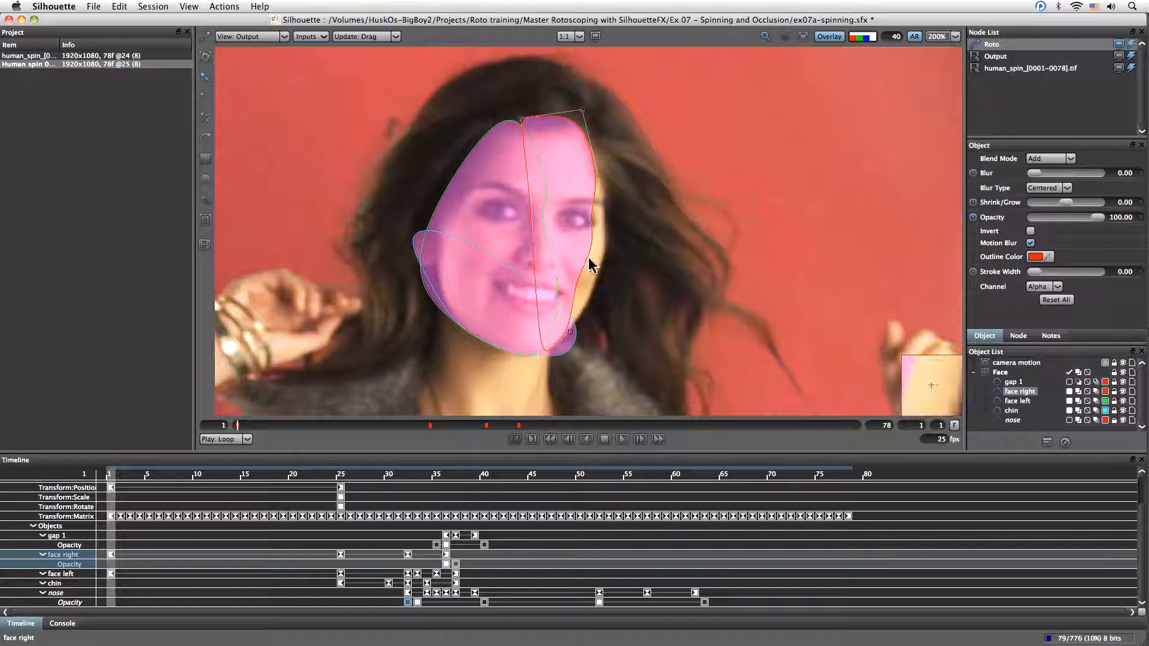
pyautogui.moveTo(587, 289); pyautogui.dragTo(601, 268)
pyautogui.moveTo(631, 145); pyautogui.dragTo(606, 216)
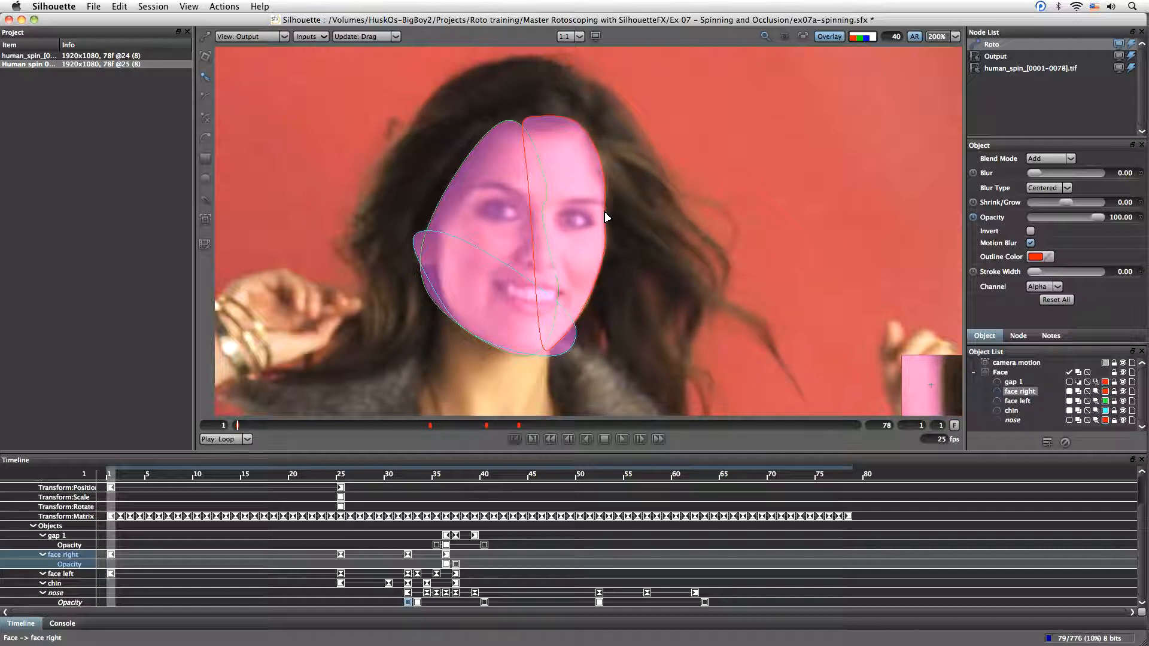
pyautogui.moveTo(609, 177); pyautogui.dragTo(605, 176)
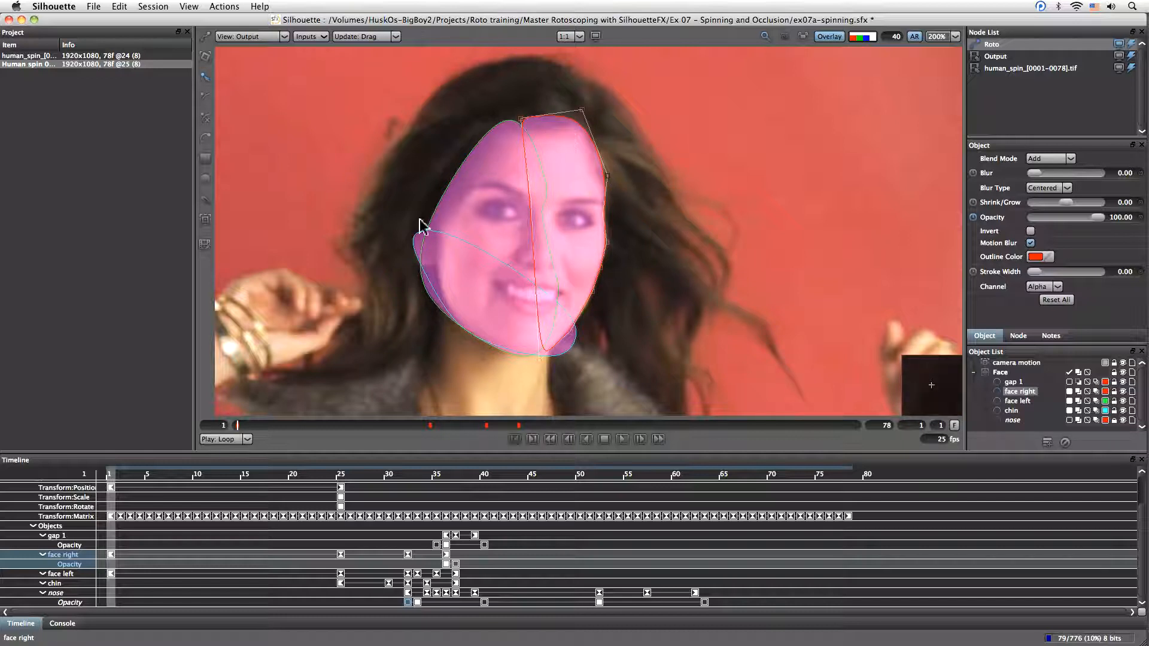
# Step: Pull the face left shape's outer cheek and jaw points inward at frame 1 to follow the face edge
pyautogui.click(428, 261)
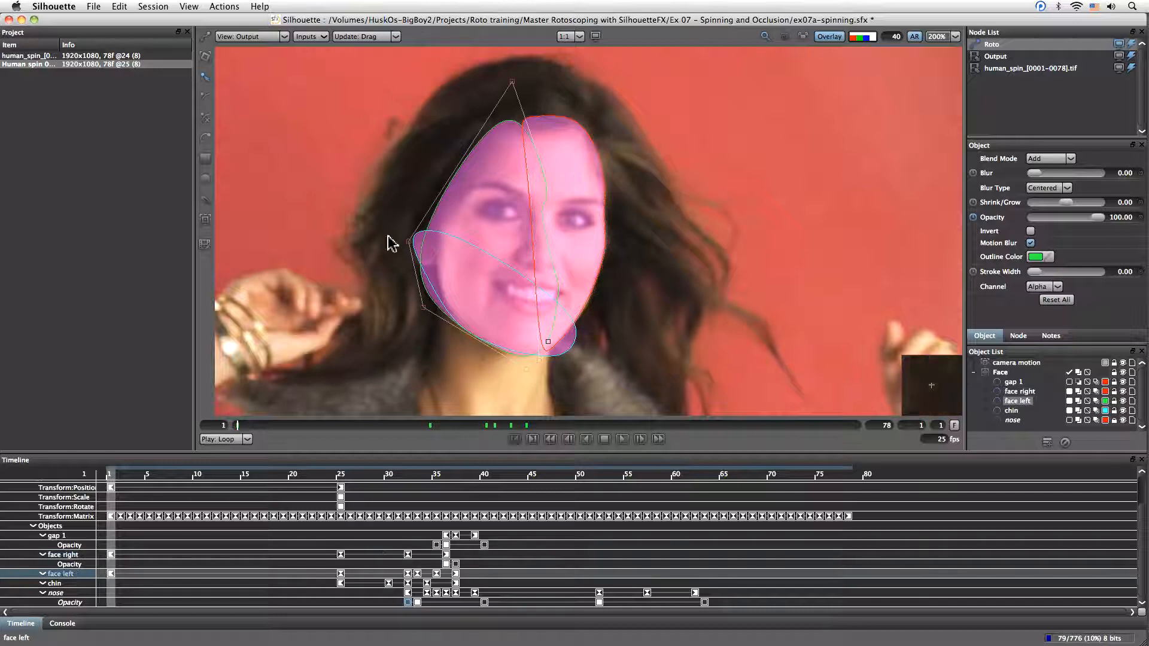
pyautogui.moveTo(423, 308); pyautogui.dragTo(433, 304)
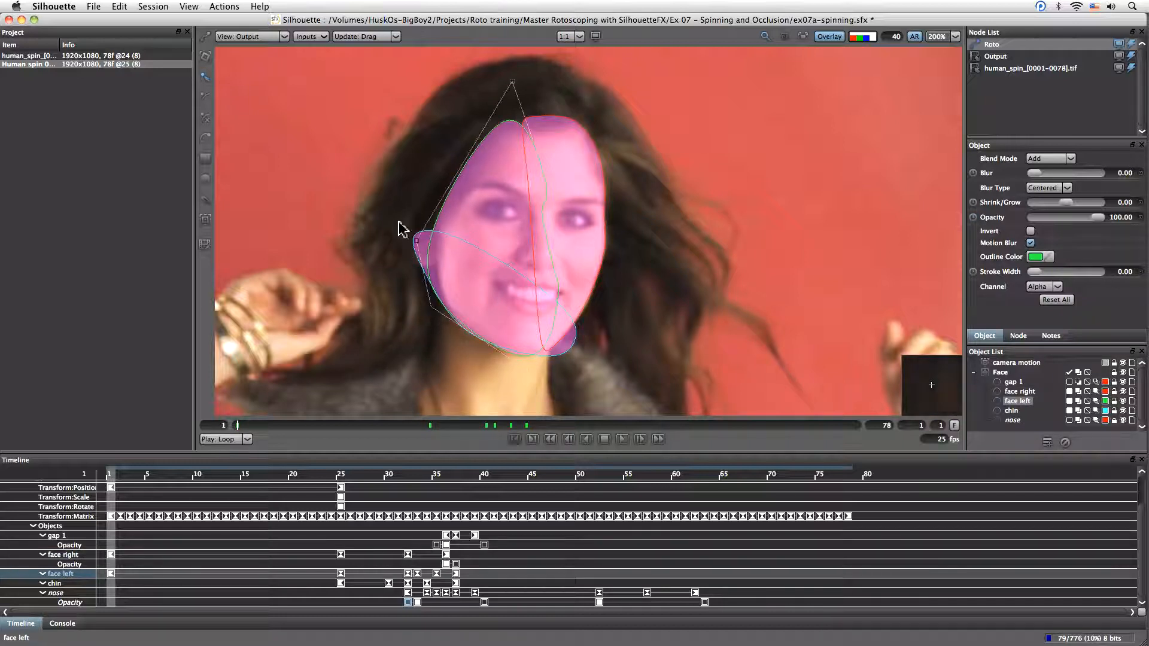
pyautogui.moveTo(417, 241); pyautogui.dragTo(426, 235)
pyautogui.moveTo(431, 308); pyautogui.dragTo(406, 312)
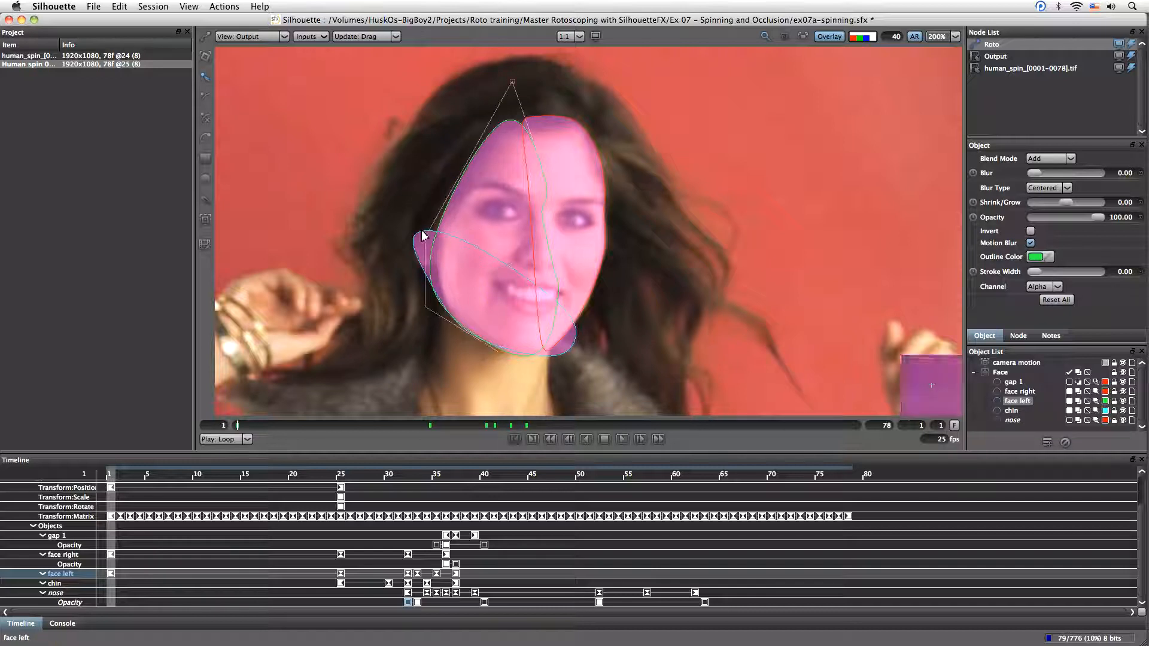
# Step: Hide the face left and face right shapes and select the chin shape on its own
pyautogui.click(408, 245)
pyautogui.moveTo(372, 193); pyautogui.dragTo(516, 355)
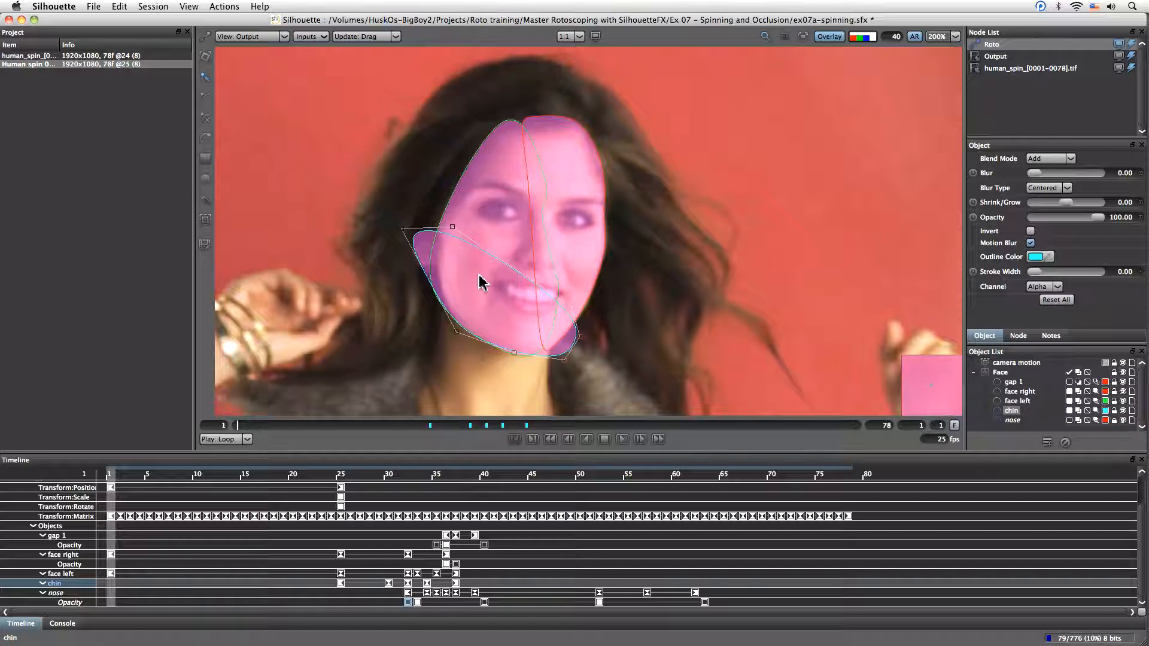
pyautogui.scroll(1, 483, 261)
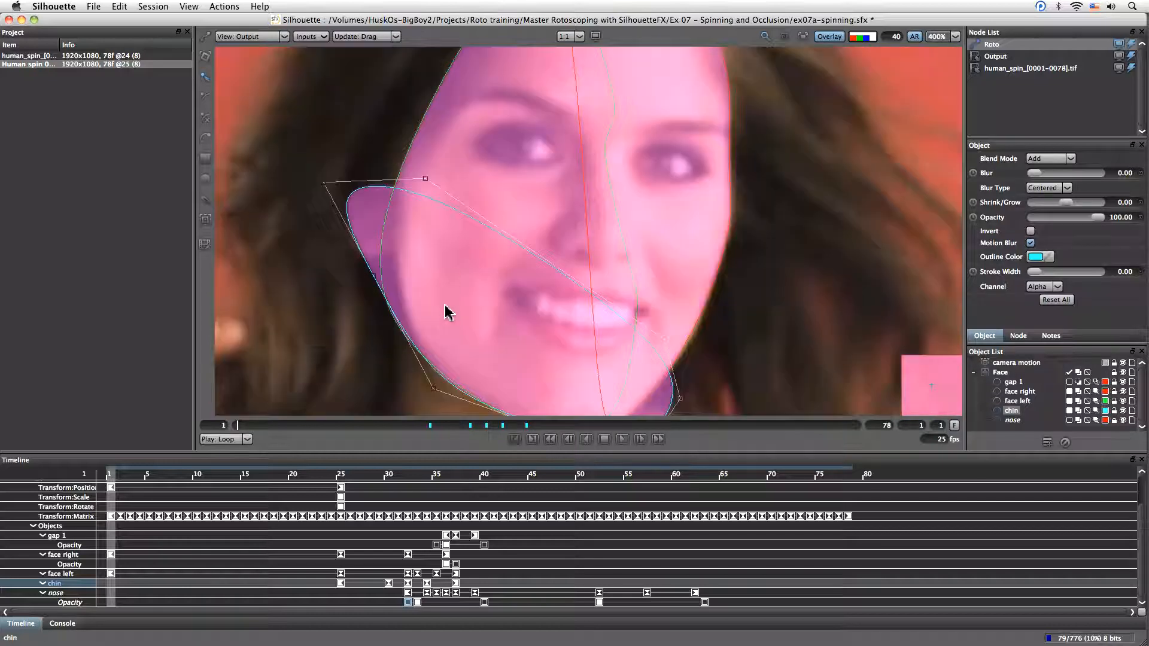
pyautogui.click(1121, 401)
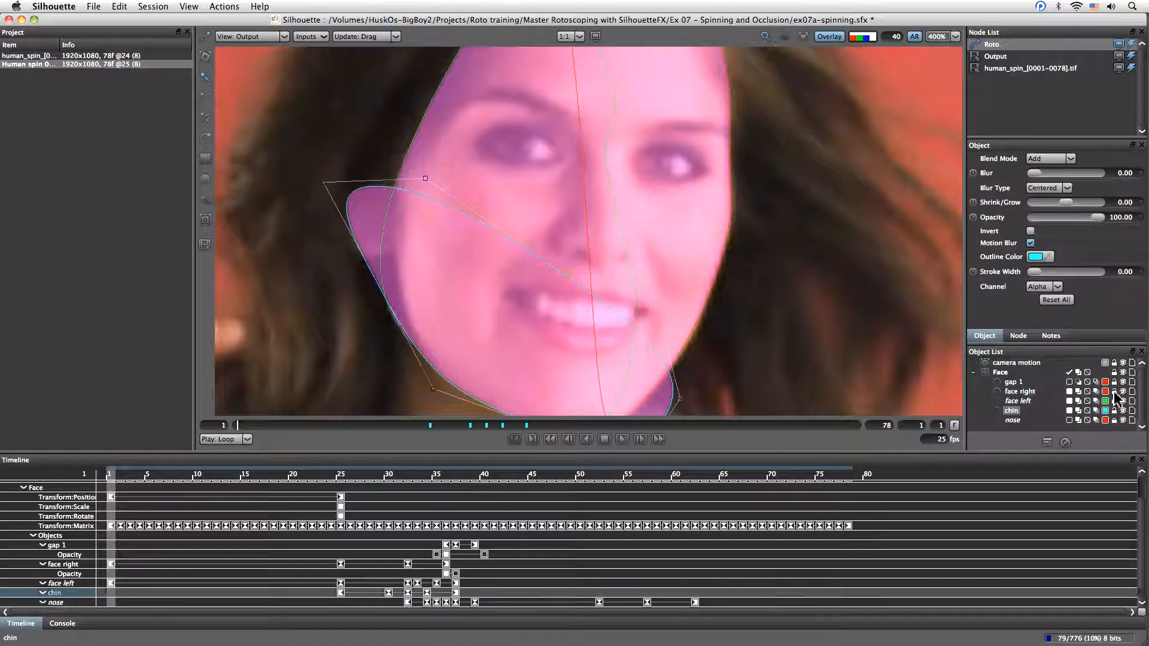
pyautogui.click(1121, 391)
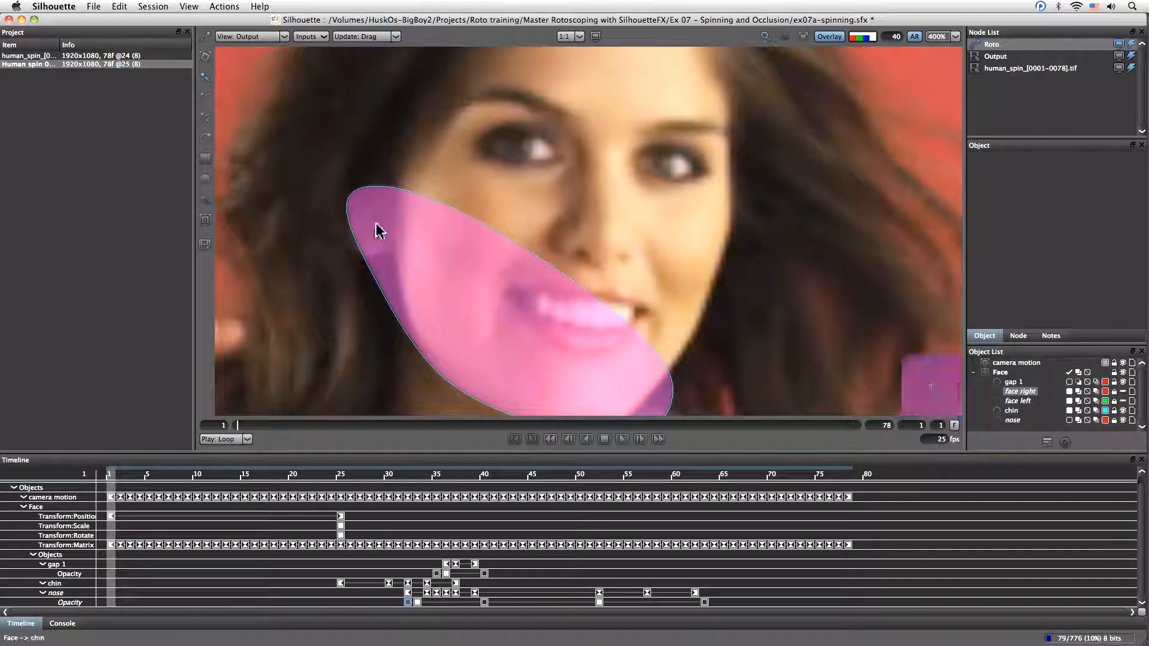
pyautogui.moveTo(750, 361); pyautogui.dragTo(736, 295)
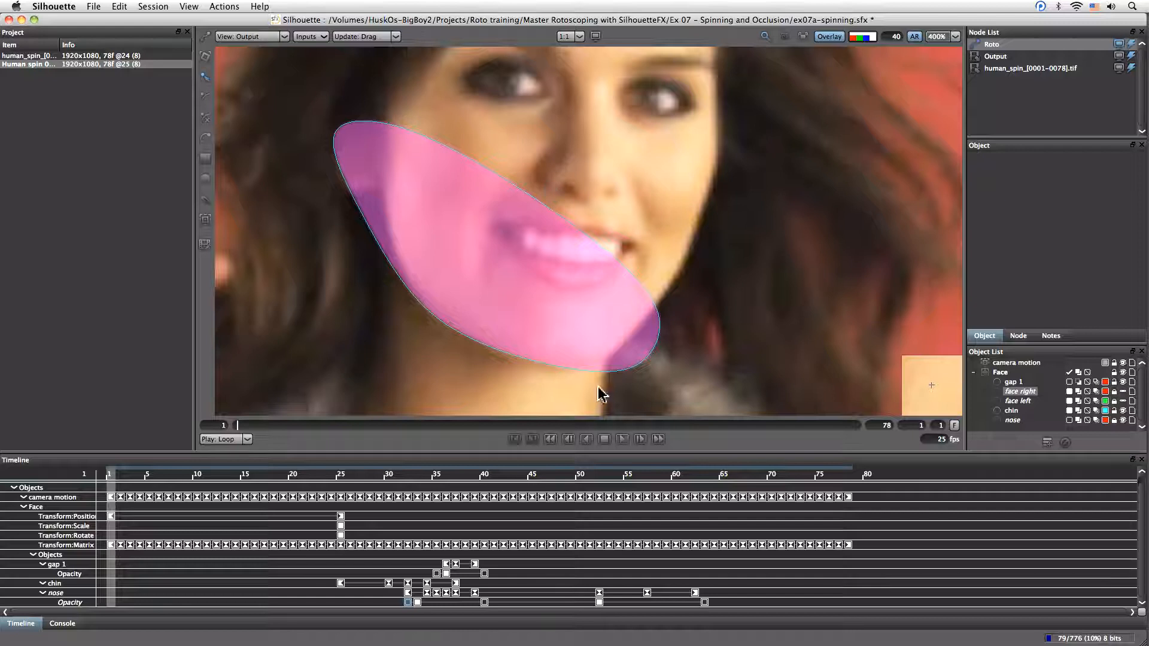
pyautogui.click(1019, 410)
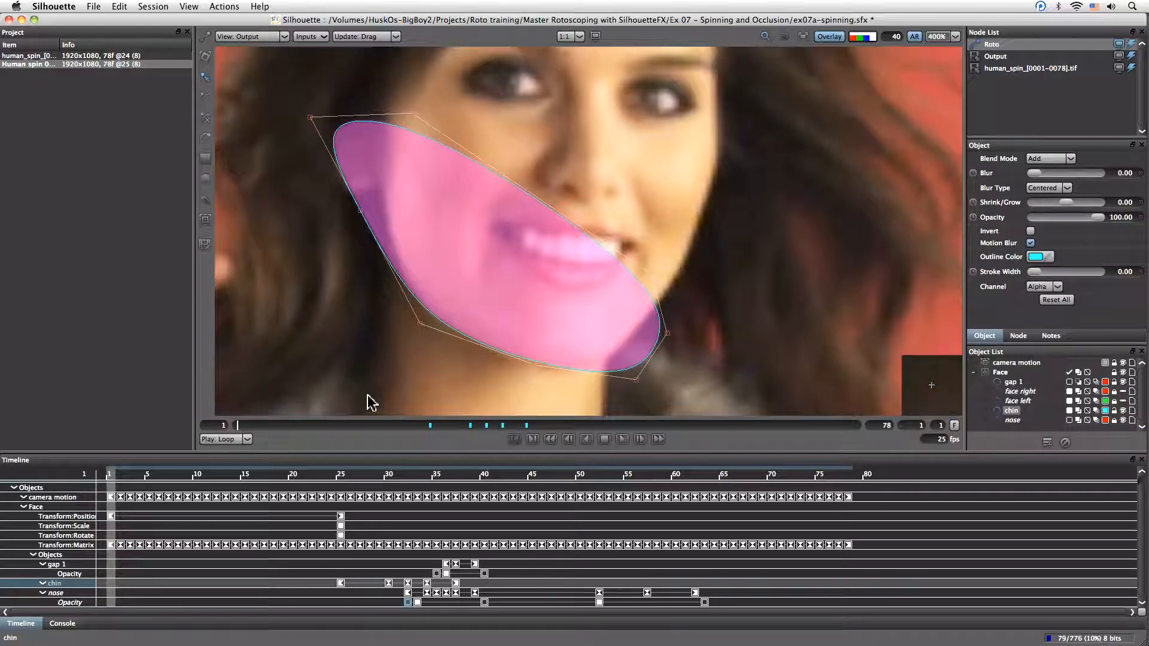
# Step: Select the chin shape's outer cheek points and squeeze them inward to the face edge at frame 1
pyautogui.moveTo(277, 72); pyautogui.dragTo(475, 376)
pyautogui.press('t')
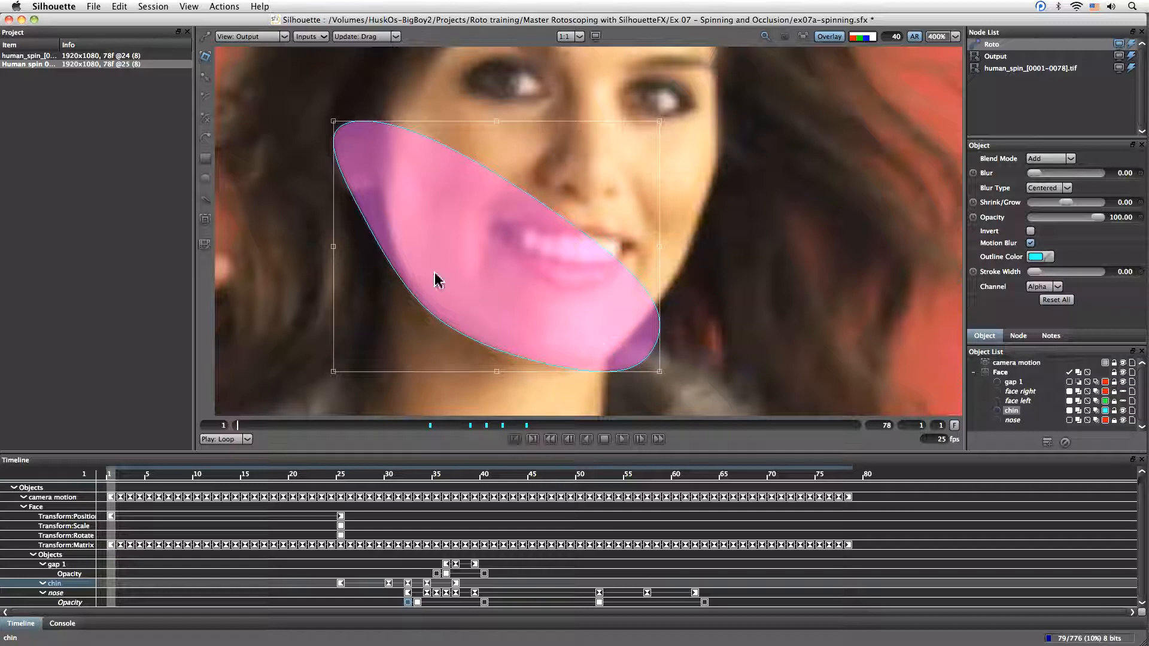
pyautogui.click(207, 76)
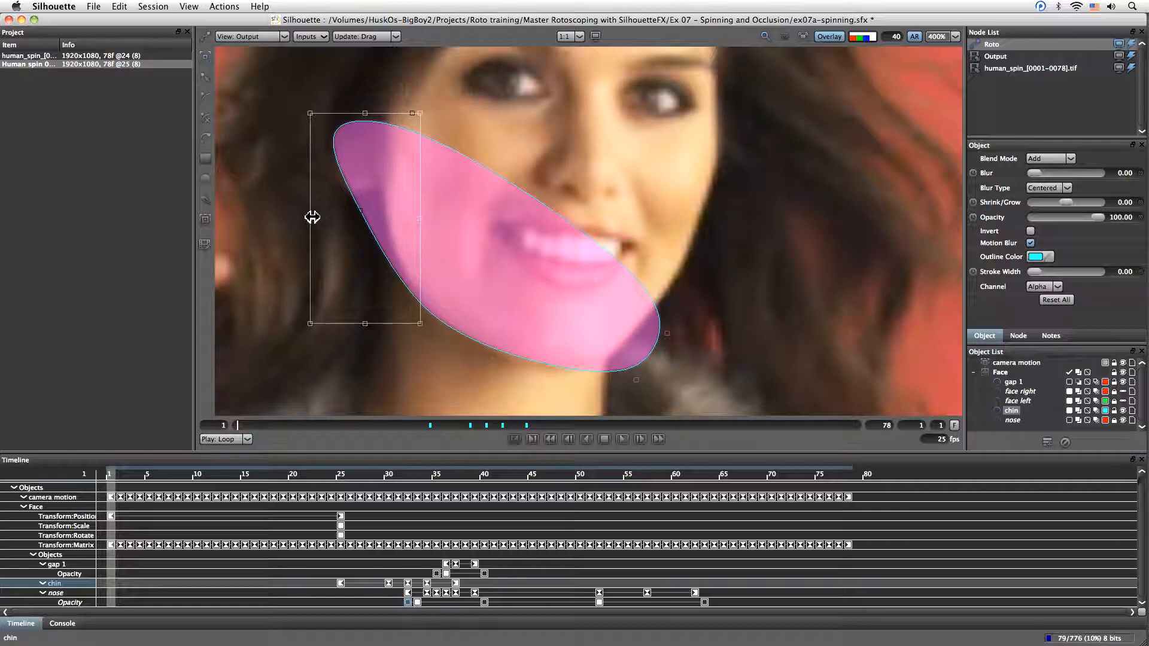
pyautogui.moveTo(315, 217); pyautogui.dragTo(340, 177)
pyautogui.moveTo(339, 114); pyautogui.dragTo(391, 113)
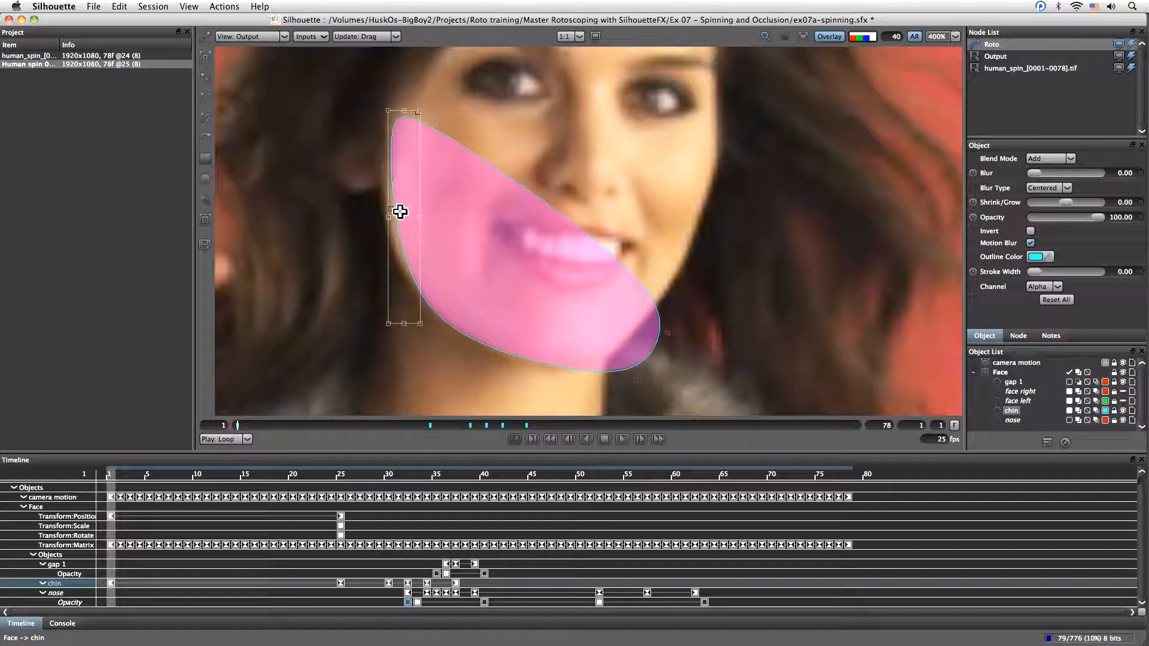
pyautogui.moveTo(389, 217); pyautogui.dragTo(374, 223)
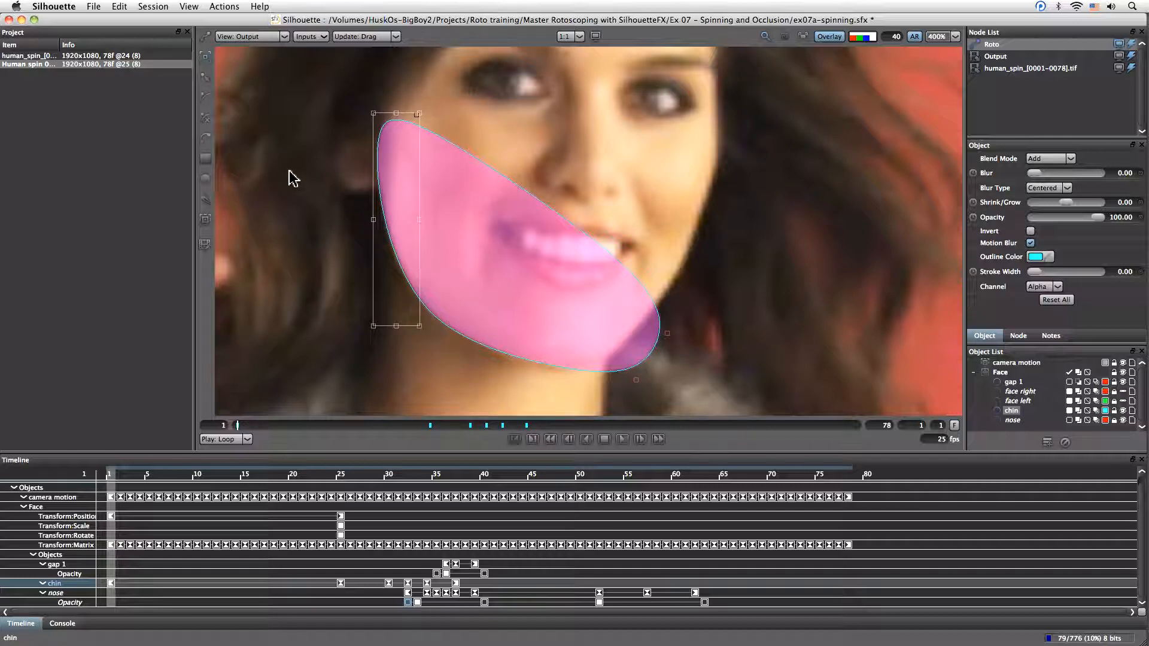
pyautogui.press('t')
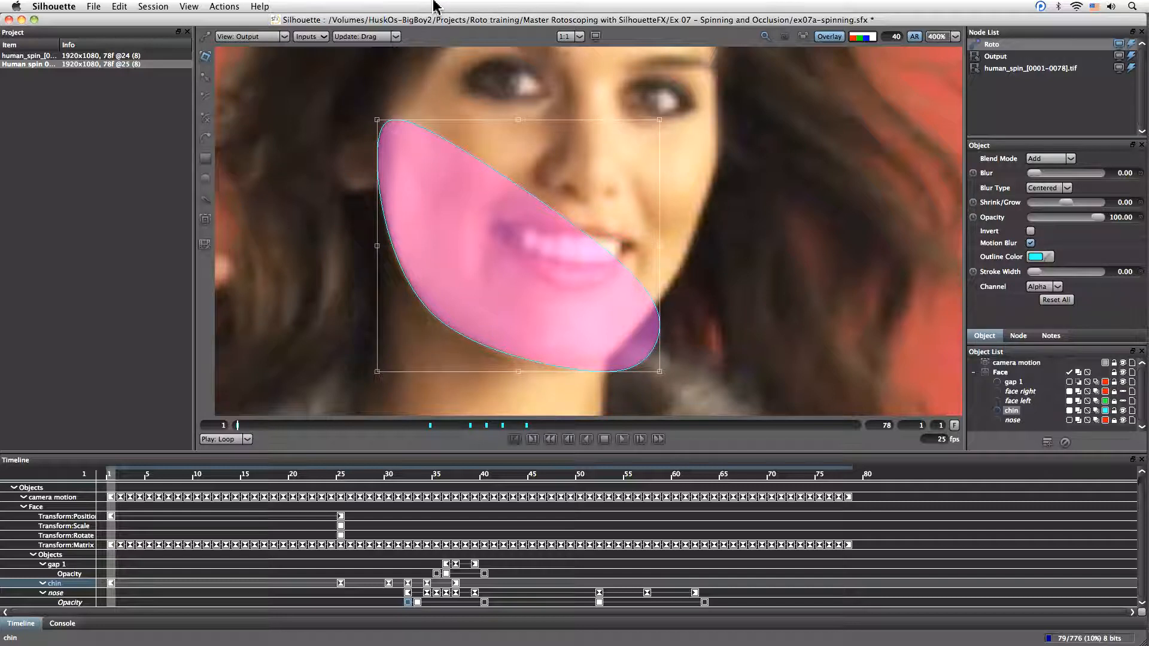
# Step: Reshape the chin shape at frame 1, pulling its lower jaw points inward so they stay inside the face edge
pyautogui.press('r')
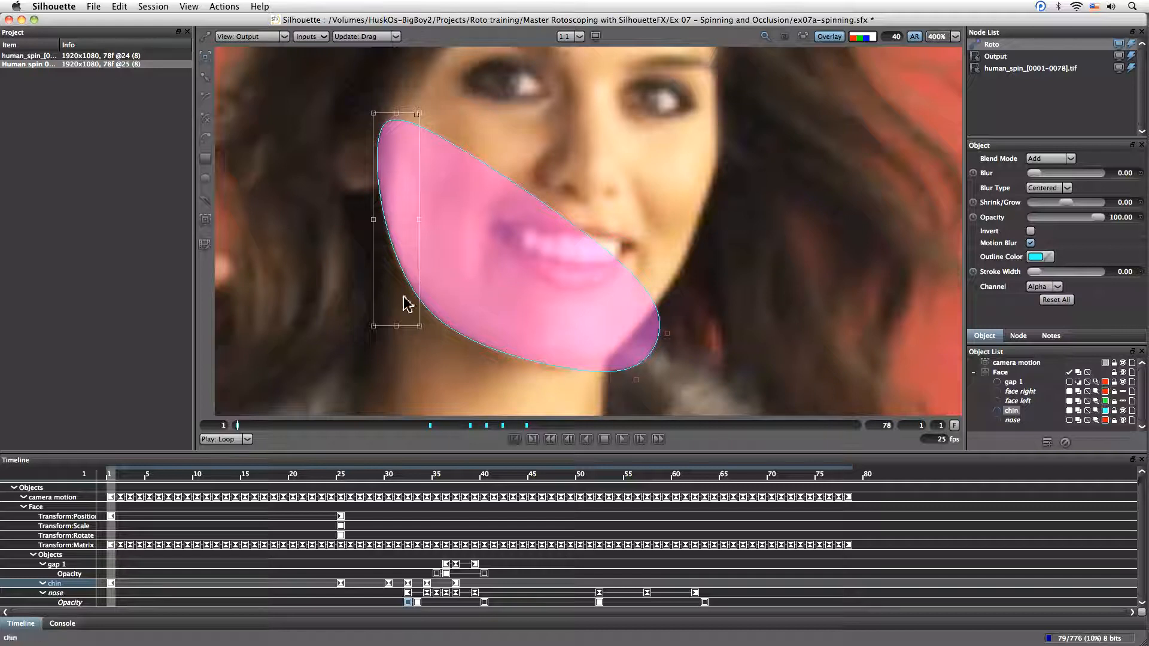
pyautogui.moveTo(736, 210); pyautogui.dragTo(606, 364)
pyautogui.press('super+z')
pyautogui.press('r')
pyautogui.moveTo(771, 203); pyautogui.dragTo(741, 248)
pyautogui.click(638, 380)
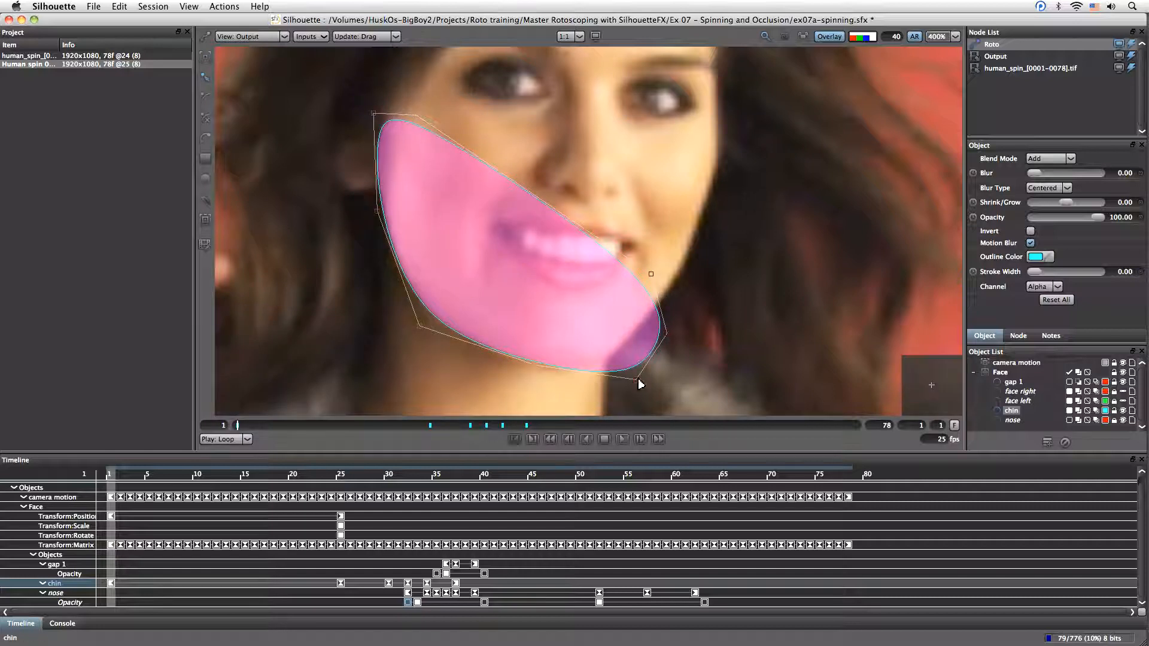
pyautogui.moveTo(636, 386); pyautogui.dragTo(609, 370)
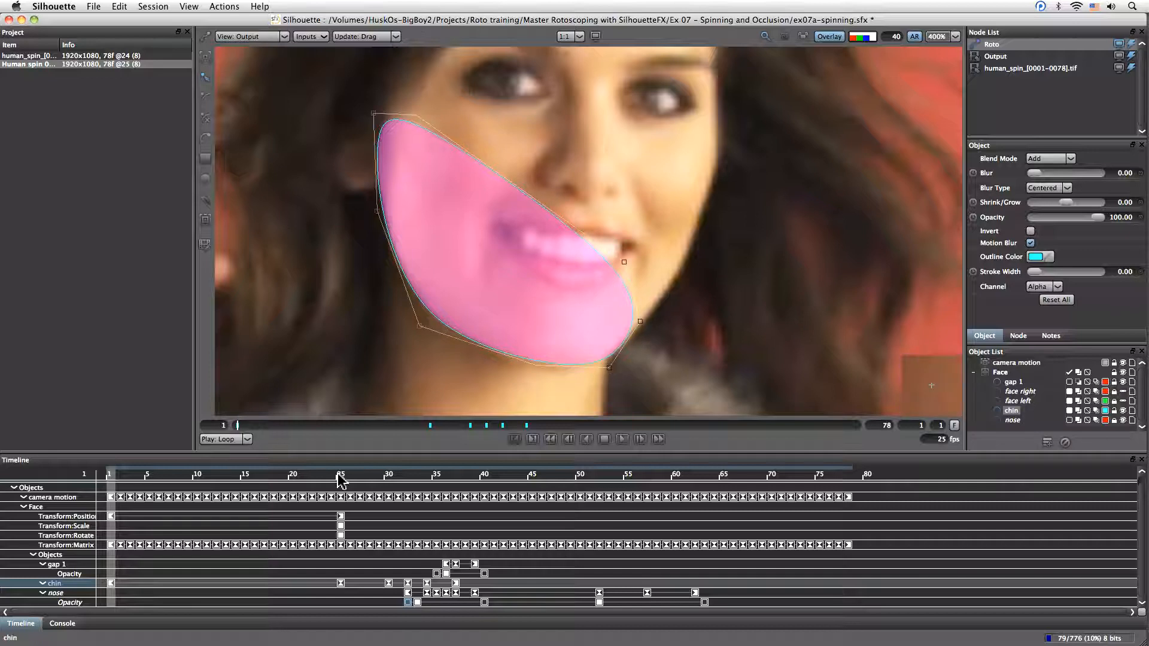
pyautogui.moveTo(117, 477); pyautogui.dragTo(43, 491)
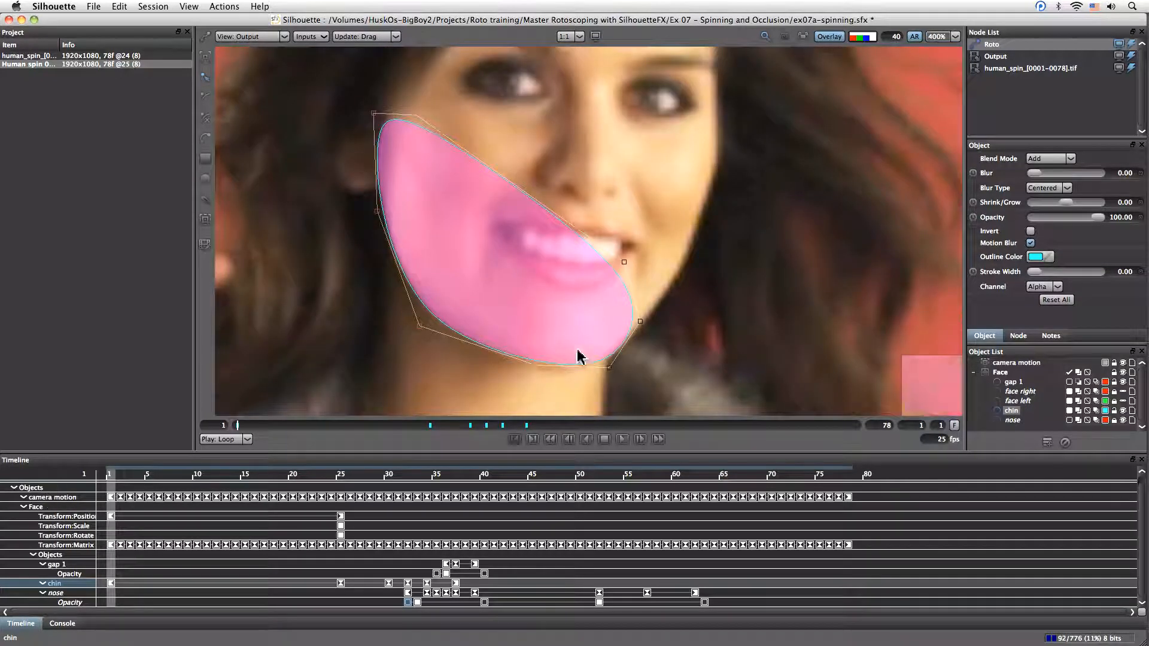
pyautogui.moveTo(609, 365); pyautogui.dragTo(575, 371)
# Step: Raise the chin shape's lower points to the jawline at frame 16 and review the movement back to frame 1
pyautogui.moveTo(127, 481); pyautogui.dragTo(256, 483)
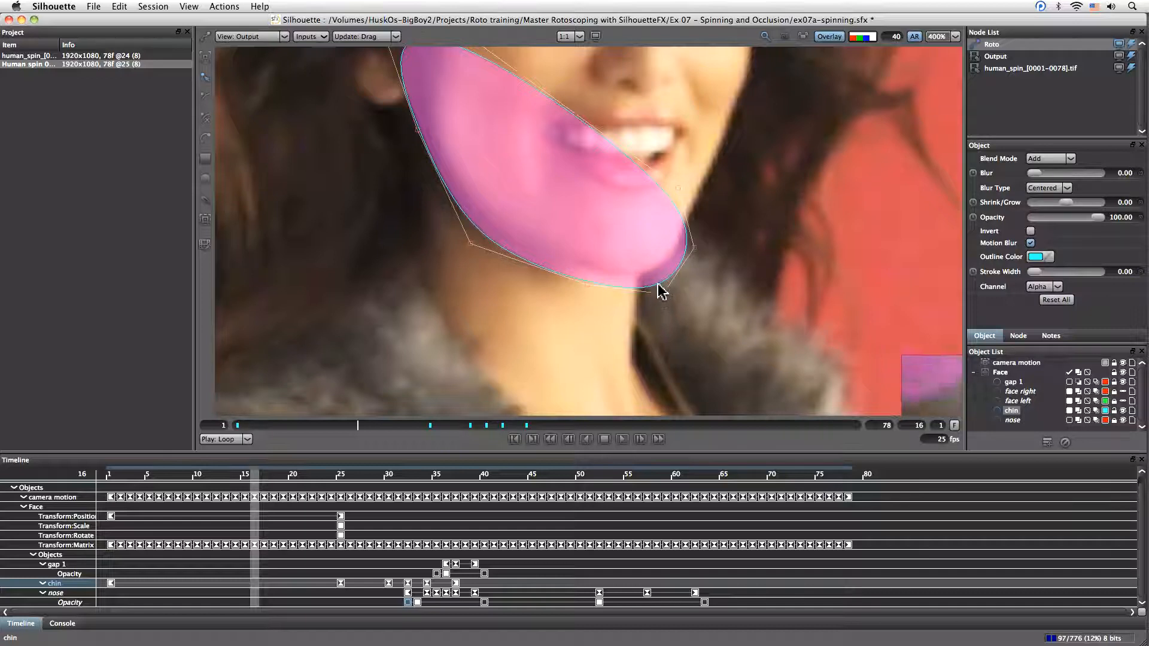
pyautogui.moveTo(662, 292); pyautogui.dragTo(658, 279)
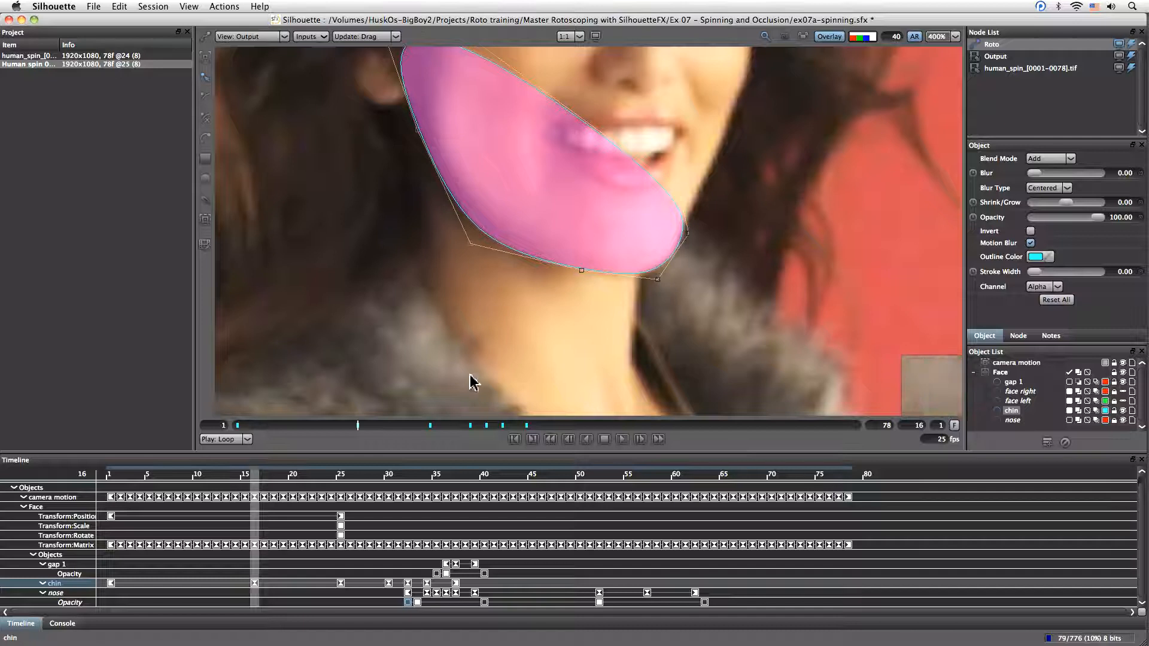
pyautogui.moveTo(250, 477); pyautogui.dragTo(110, 475)
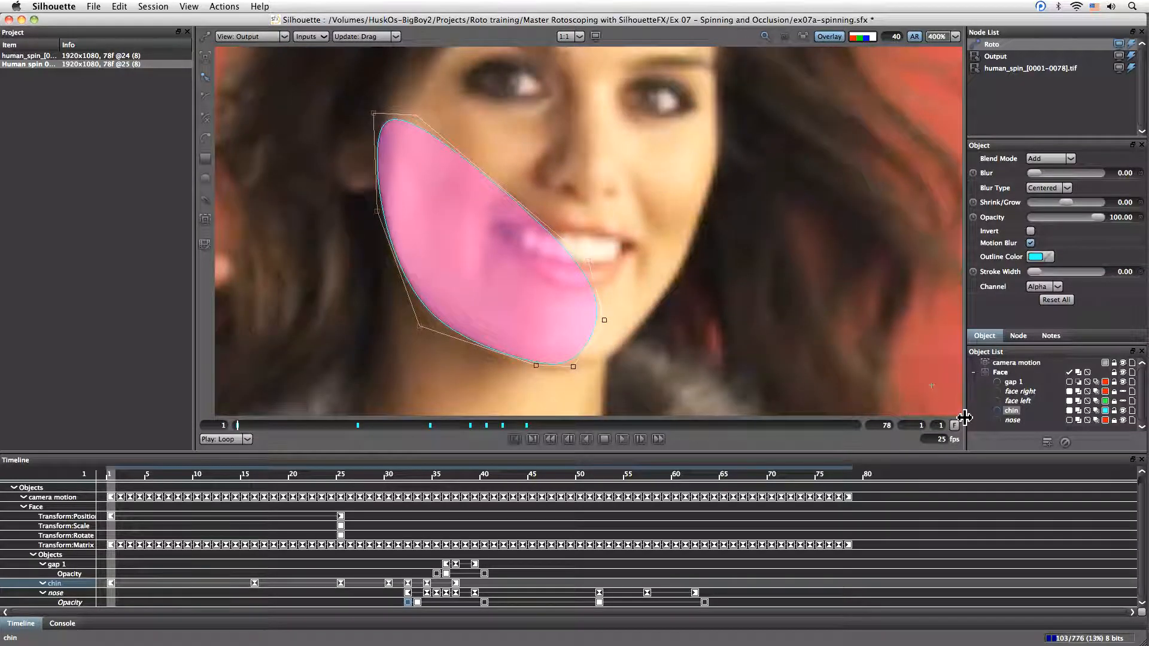
# Step: Select the Face layer, go to frame 11 and show the face left and face right shapes again
pyautogui.click(1000, 373)
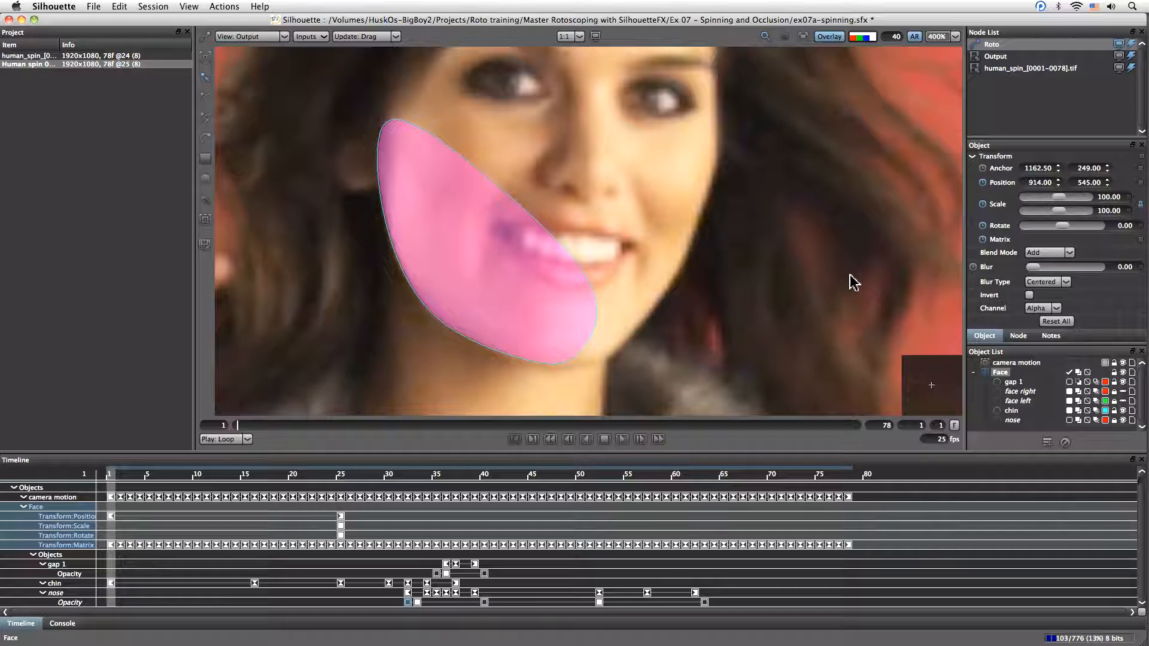
pyautogui.click(133, 474)
pyautogui.moveTo(139, 479); pyautogui.dragTo(206, 479)
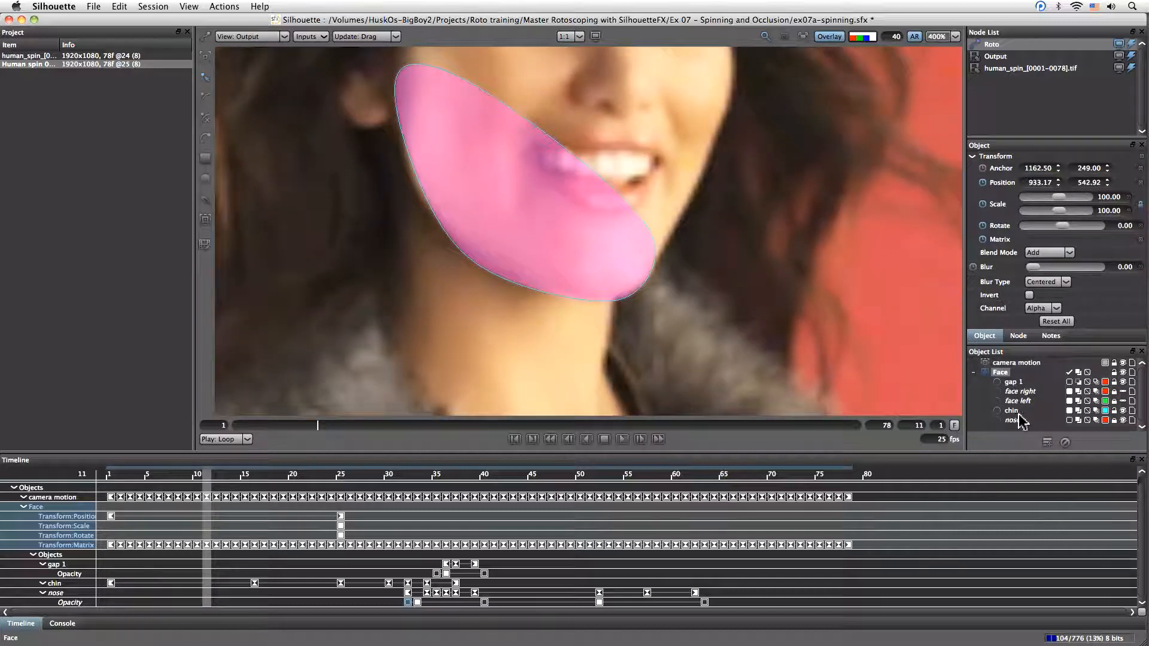
pyautogui.click(1123, 401)
pyautogui.click(1123, 392)
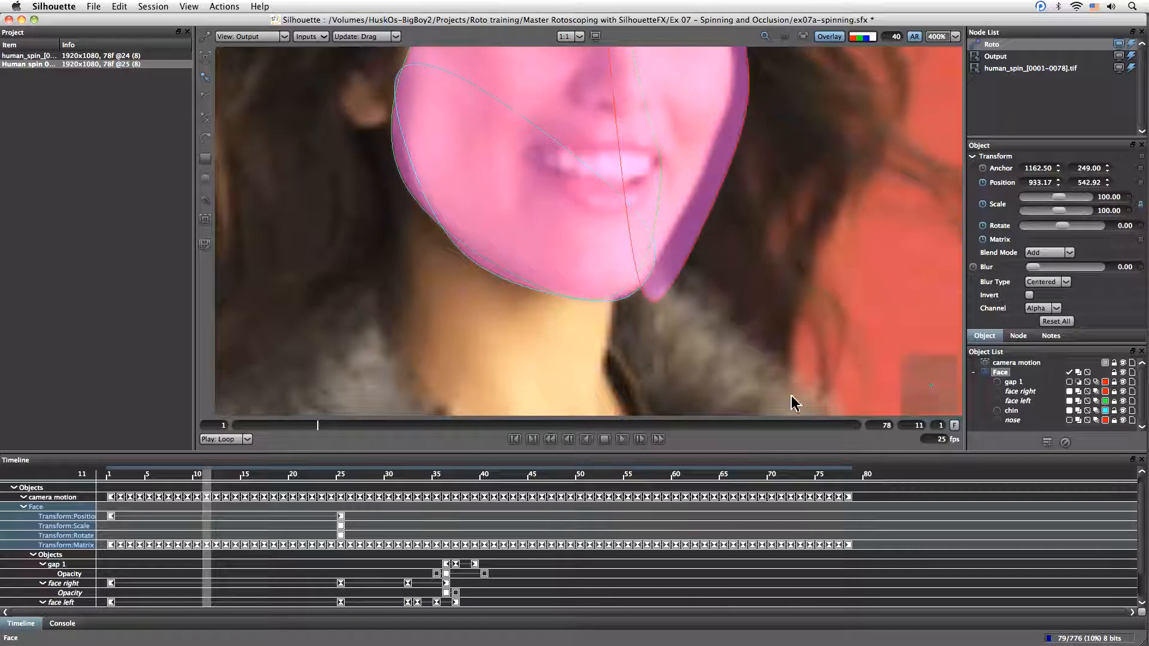
pyautogui.moveTo(205, 475)
pyautogui.mouseDown()
pyautogui.moveTo(110, 480)
pyautogui.moveTo(238, 483)
pyautogui.moveTo(210, 482)
pyautogui.mouseUp()
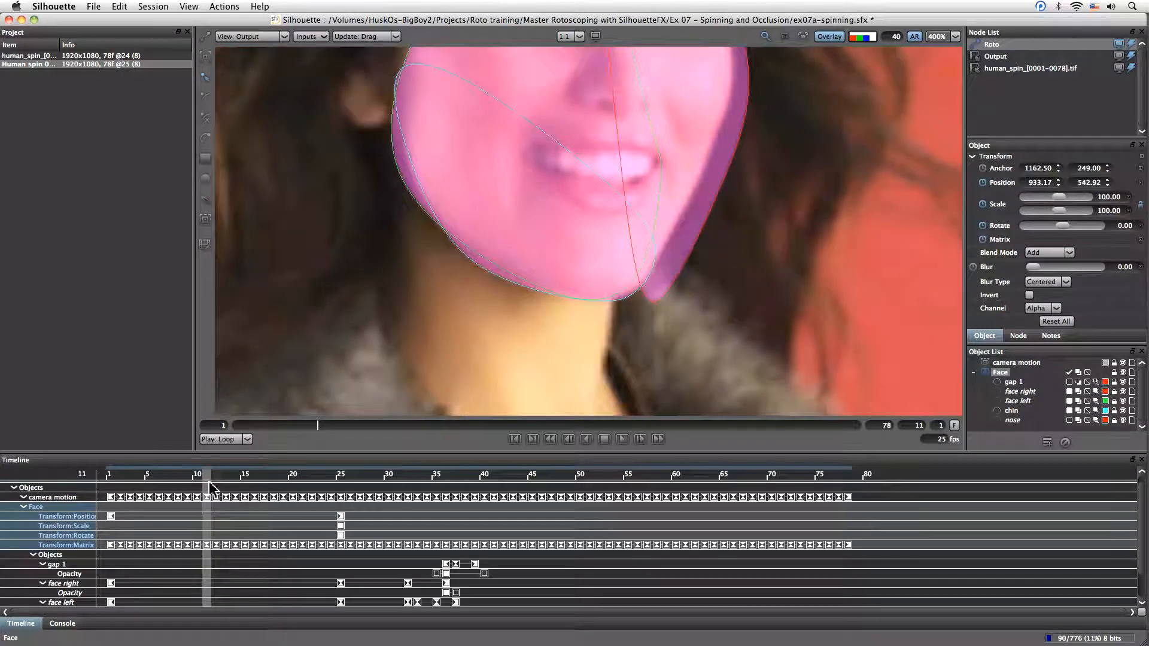
pyautogui.moveTo(822, 301); pyautogui.dragTo(669, 384)
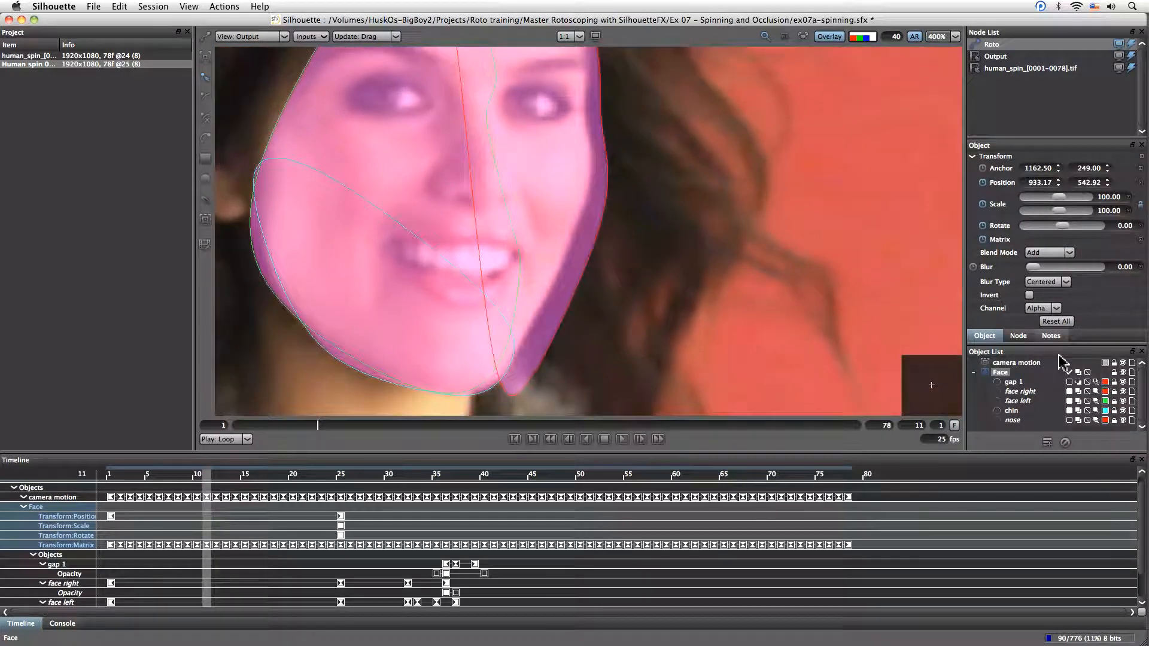
# Step: Unlock the face right and face left shapes and select only face right
pyautogui.click(1112, 392)
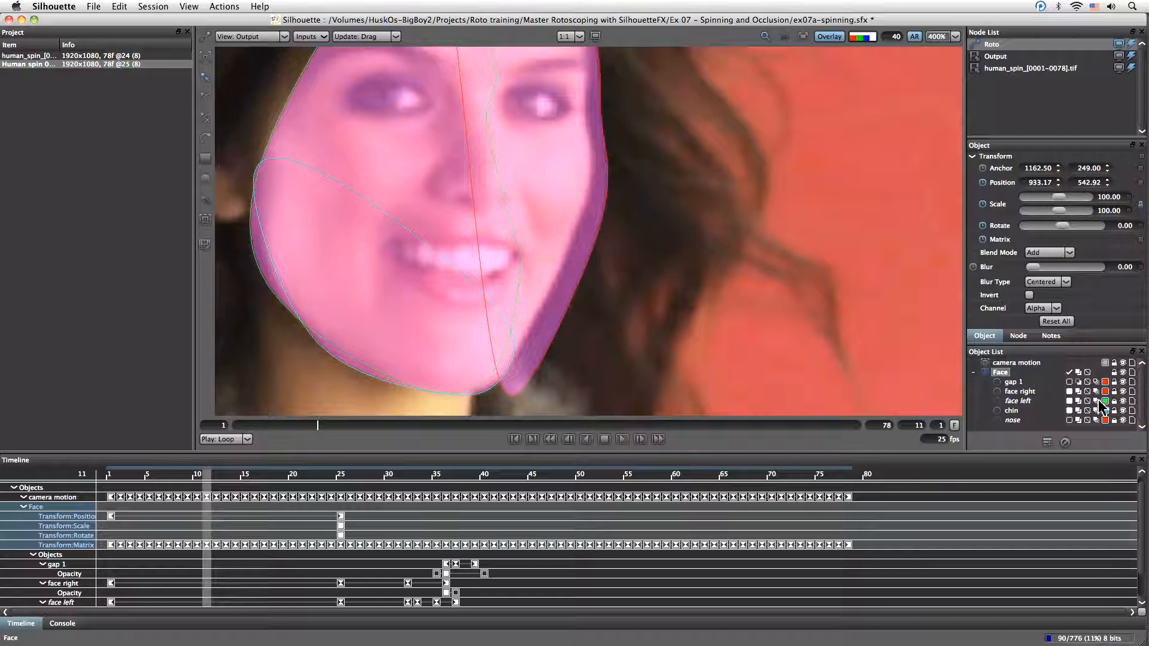
pyautogui.click(1115, 401)
pyautogui.keyDown('shift'); pyautogui.click(1025, 397); pyautogui.keyUp('shift')
pyautogui.click(1026, 394)
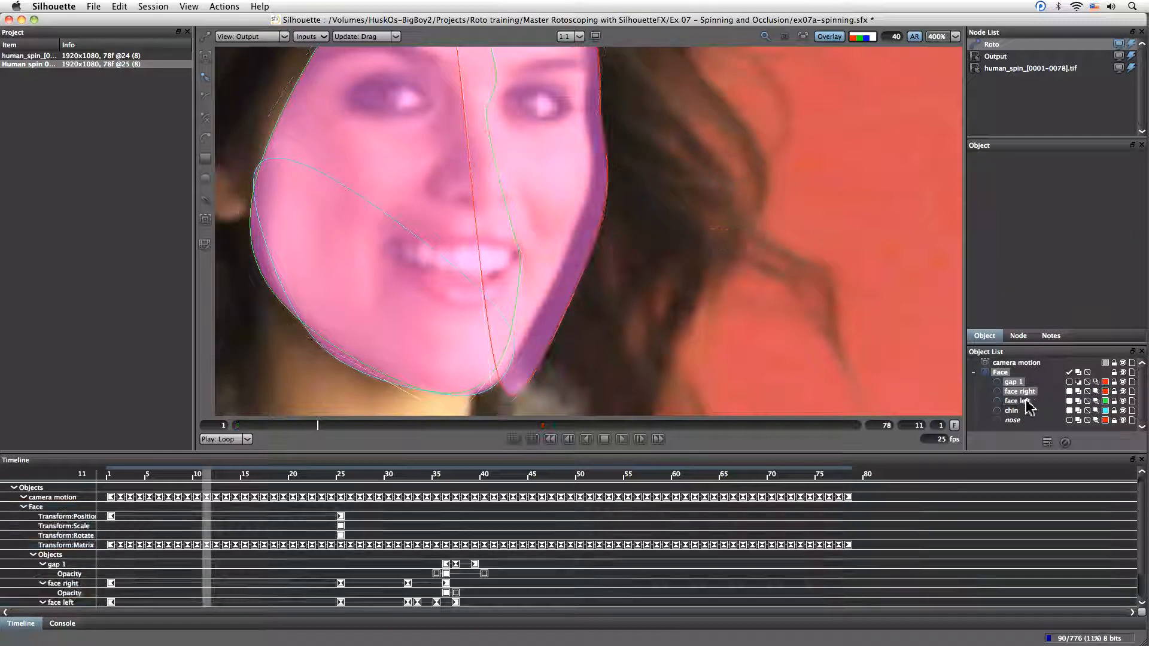
pyautogui.click(1019, 392)
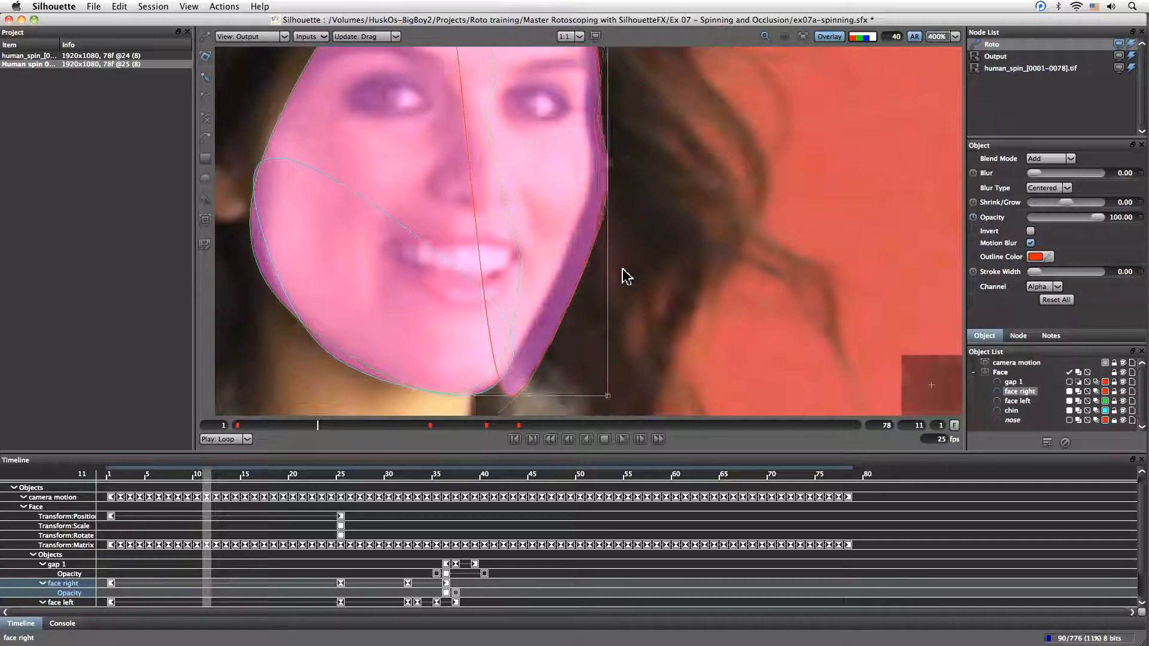
# Step: Transform the face right shape at frame 11 so its outer side fits the cheek and jaw edge
pyautogui.moveTo(605, 162); pyautogui.dragTo(395, 392)
pyautogui.moveTo(592, 394); pyautogui.dragTo(587, 389)
pyautogui.moveTo(658, 140); pyautogui.dragTo(594, 333)
pyautogui.moveTo(527, 118); pyautogui.dragTo(534, 112)
pyautogui.moveTo(605, 392); pyautogui.dragTo(625, 245)
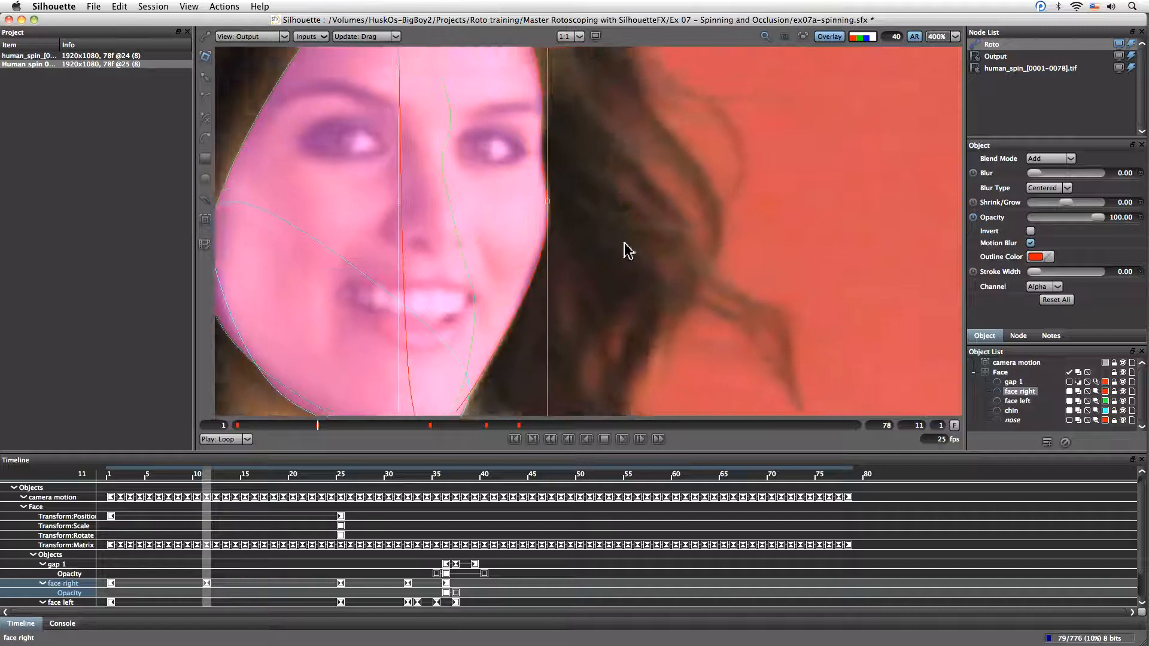
# Step: Refit the face right shape to the cheek and jaw edge at frames 6 and 18
pyautogui.click(130, 478)
pyautogui.moveTo(130, 479); pyautogui.dragTo(277, 472)
pyautogui.moveTo(600, 340); pyautogui.dragTo(592, 338)
pyautogui.moveTo(662, 185); pyautogui.dragTo(603, 369)
pyautogui.moveTo(540, 54); pyautogui.dragTo(538, 50)
pyautogui.moveTo(568, 359); pyautogui.dragTo(616, 168)
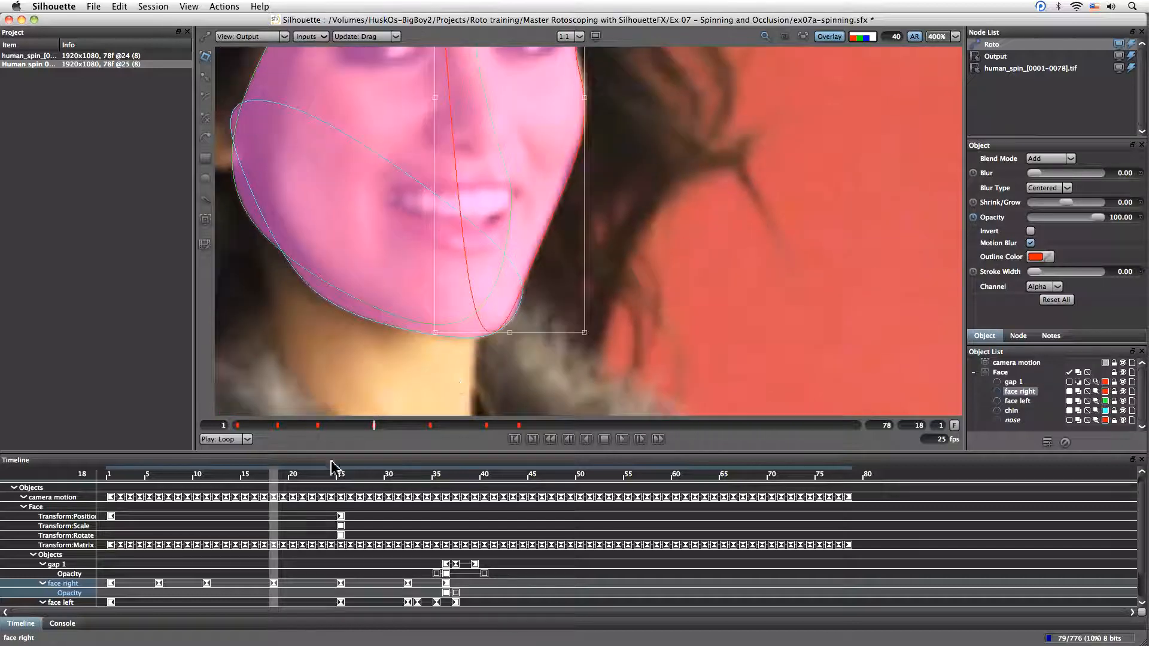
# Step: Deselect the shape and examine the hairline junction of the face left and face right shapes up to frame 25
pyautogui.moveTo(275, 478); pyautogui.dragTo(206, 480)
pyautogui.click(718, 254)
pyautogui.moveTo(641, 239); pyautogui.dragTo(749, 313)
pyautogui.moveTo(700, 251)
pyautogui.mouseDown()
pyautogui.moveTo(705, 206)
pyautogui.moveTo(702, 264)
pyautogui.moveTo(684, 264)
pyautogui.mouseUp()
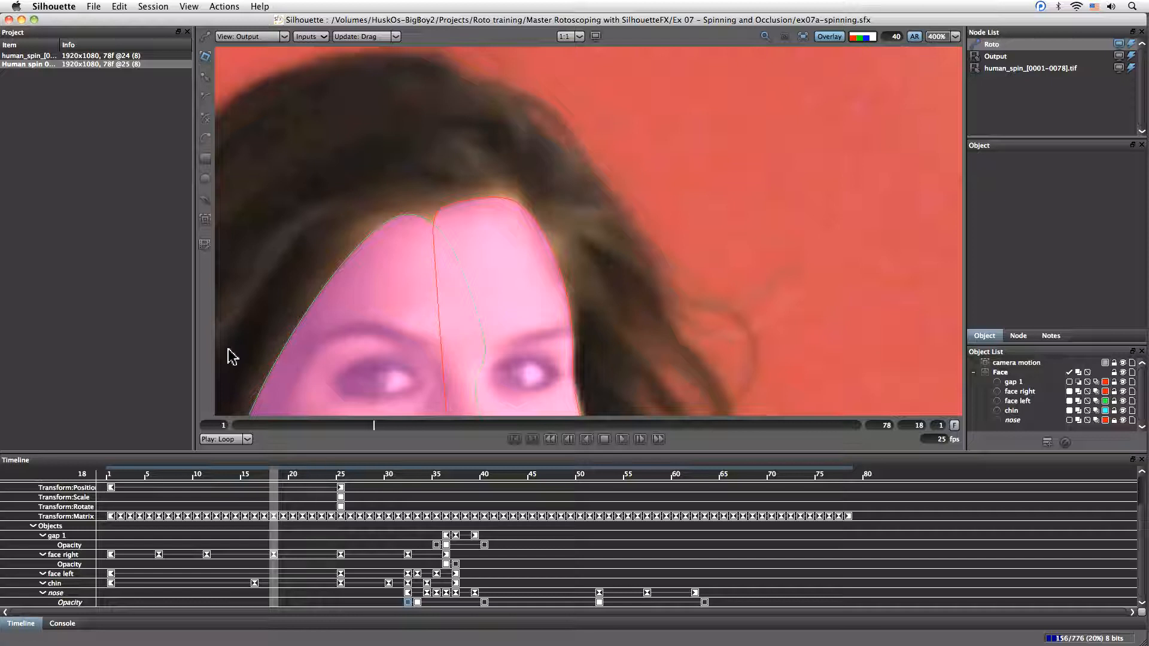
pyautogui.moveTo(274, 472); pyautogui.dragTo(340, 510)
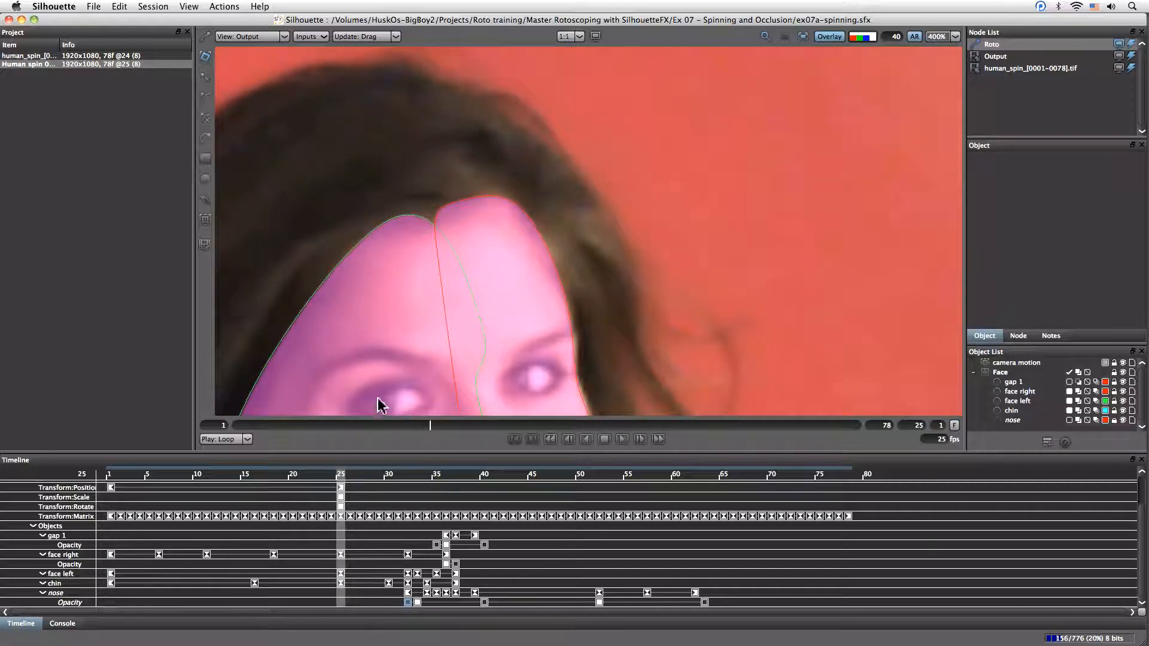
pyautogui.moveTo(342, 479)
pyautogui.mouseDown()
pyautogui.moveTo(98, 472)
pyautogui.moveTo(339, 467)
pyautogui.mouseUp()
# Step: Select the face right shape at frame 25 and turn on multi-frame editing over frames 1 to 25 with the Reshape tool
pyautogui.click(340, 556)
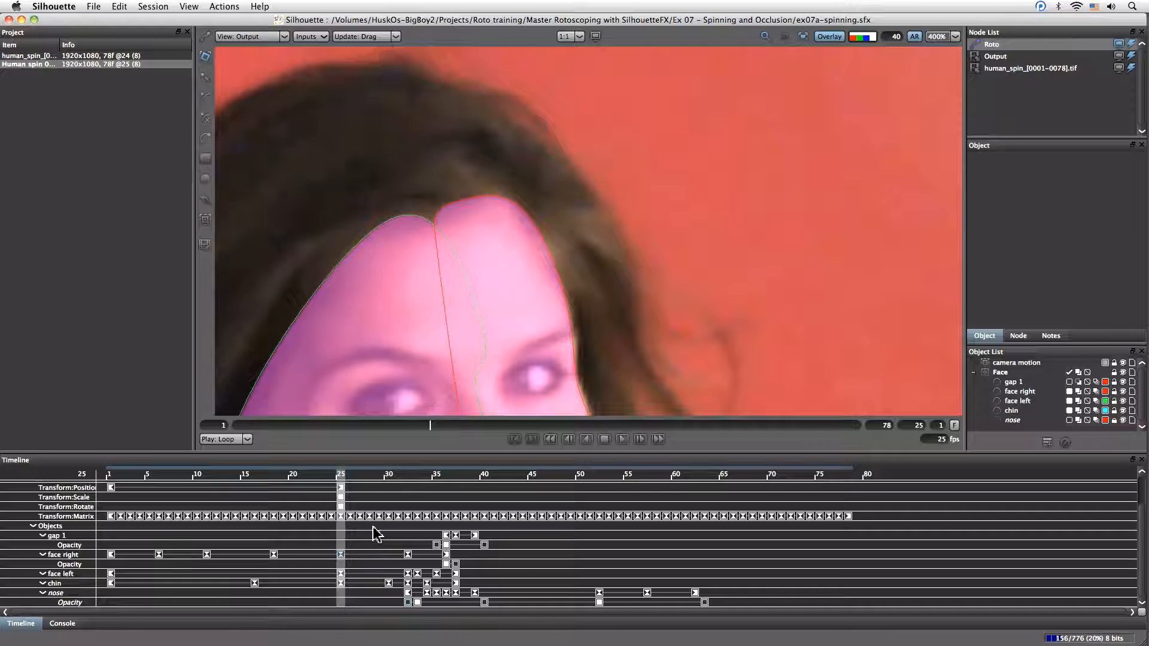
pyautogui.click(438, 216)
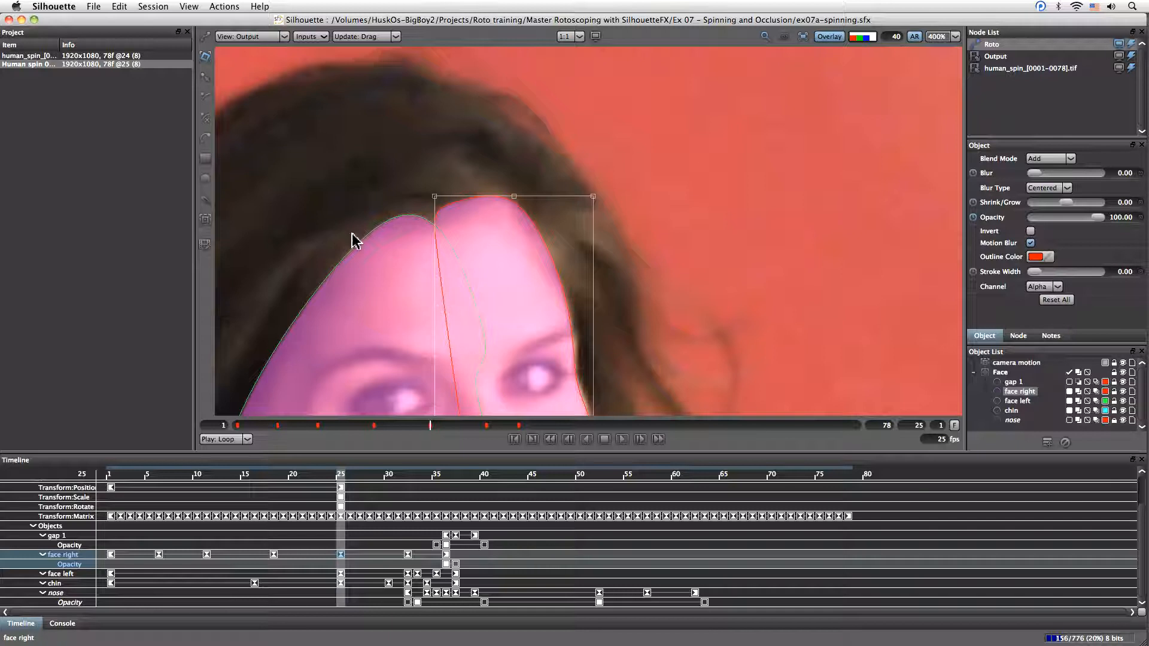
pyautogui.click(204, 244)
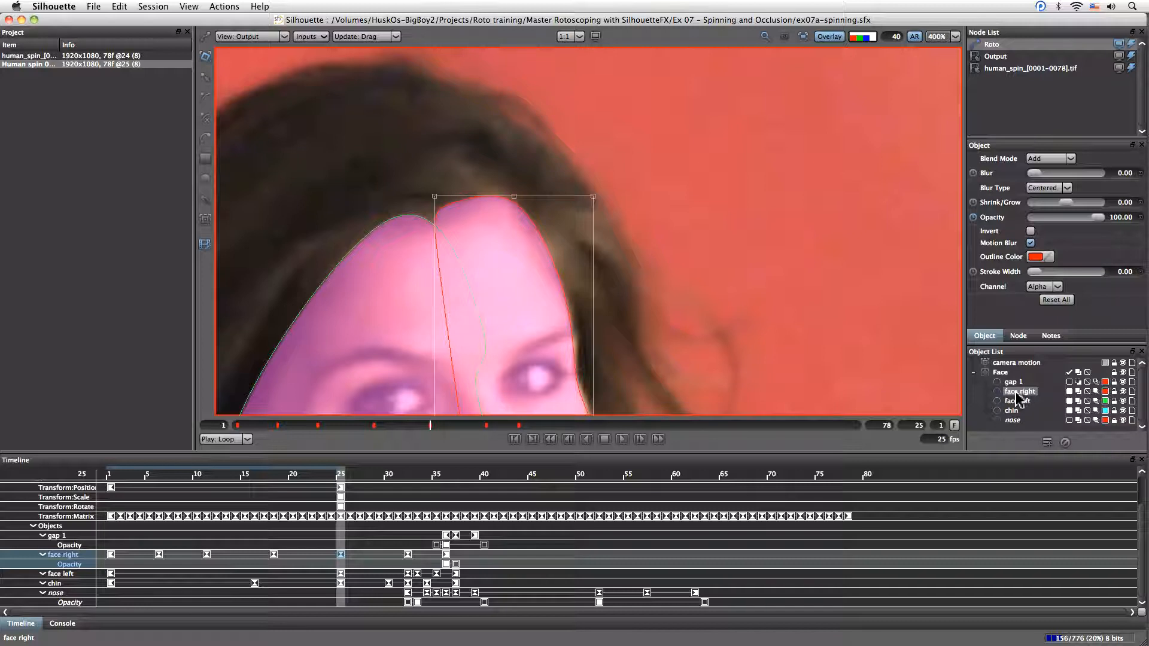
pyautogui.click(205, 77)
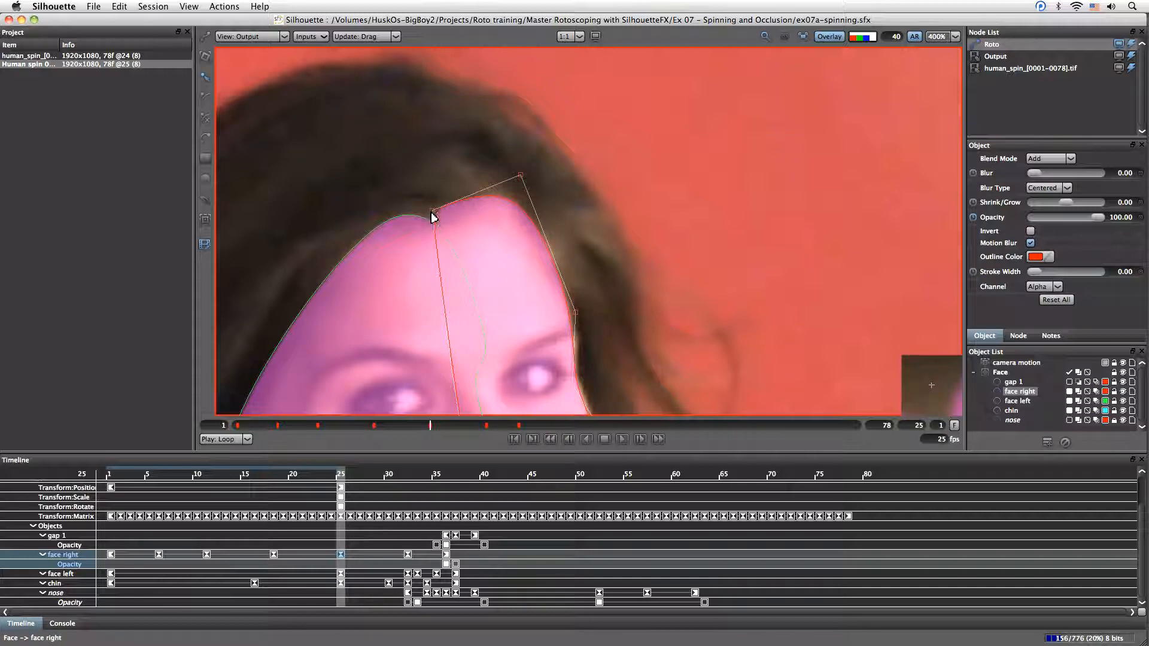
# Step: Try moving face right's upper inner point onto the face left hairline across frames 1 to 25, check frame 1, and undo it
pyautogui.moveTo(429, 215); pyautogui.dragTo(382, 222)
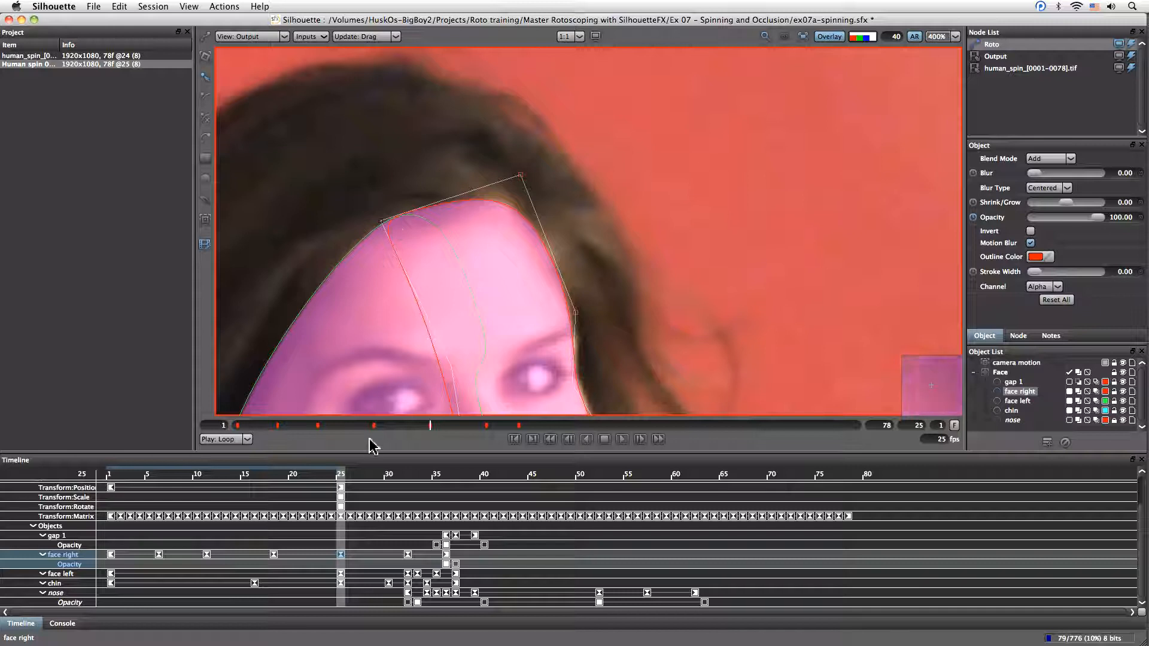
pyautogui.moveTo(333, 474); pyautogui.dragTo(81, 473)
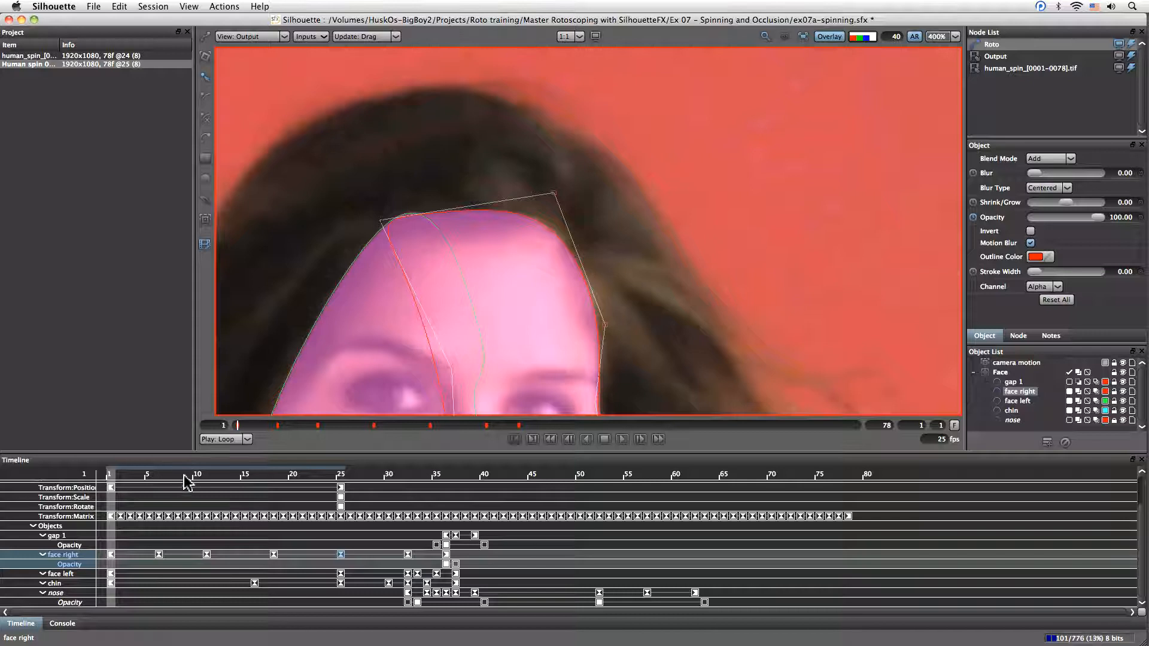
pyautogui.press('super+z')
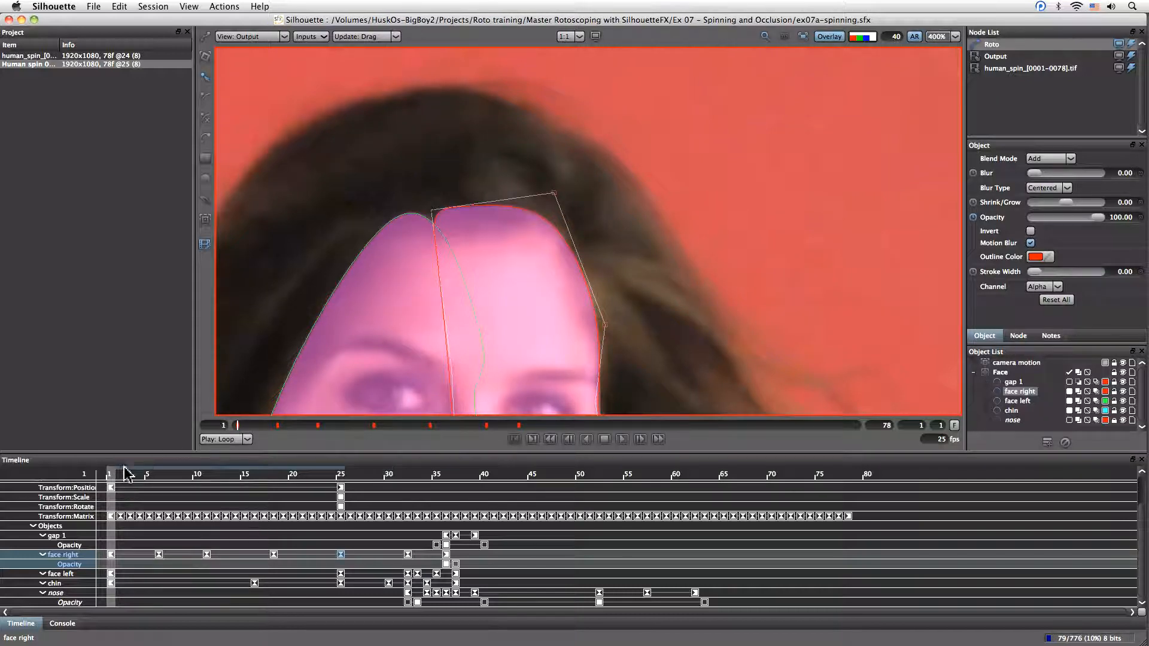
# Step: Try the same hairline point move with the work range starting near frame 9, and check the earlier frames
pyautogui.moveTo(107, 468); pyautogui.dragTo(196, 468)
pyautogui.moveTo(187, 476); pyautogui.dragTo(340, 473)
pyautogui.moveTo(434, 211); pyautogui.dragTo(380, 223)
pyautogui.moveTo(340, 475); pyautogui.dragTo(159, 486)
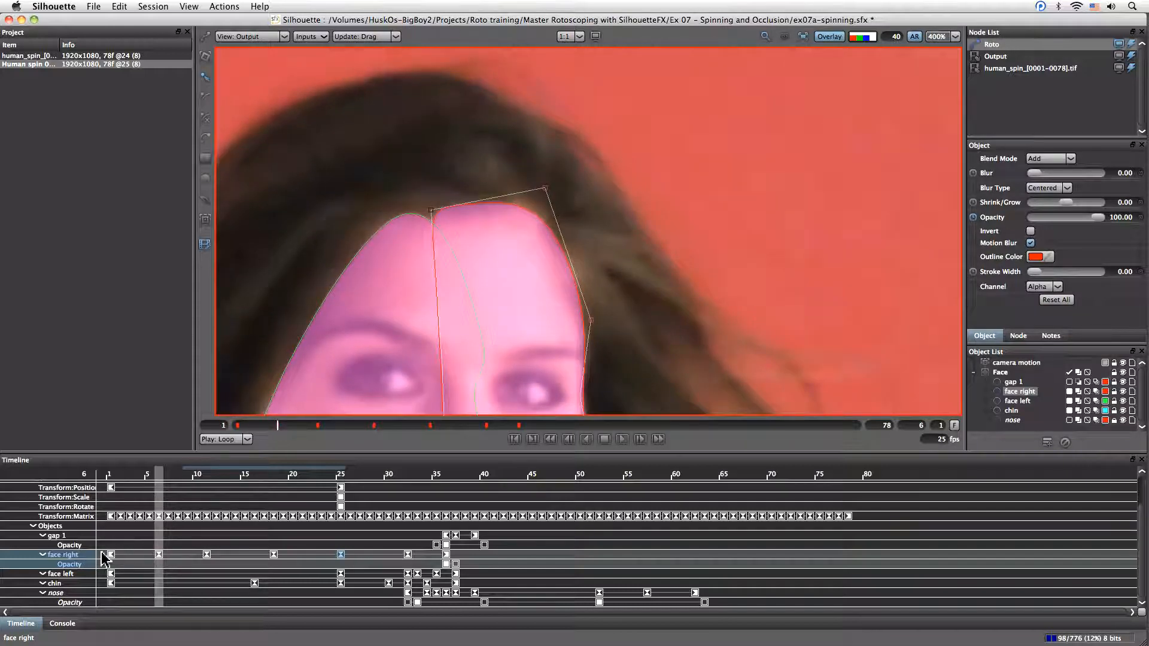
pyautogui.moveTo(156, 478); pyautogui.dragTo(255, 479)
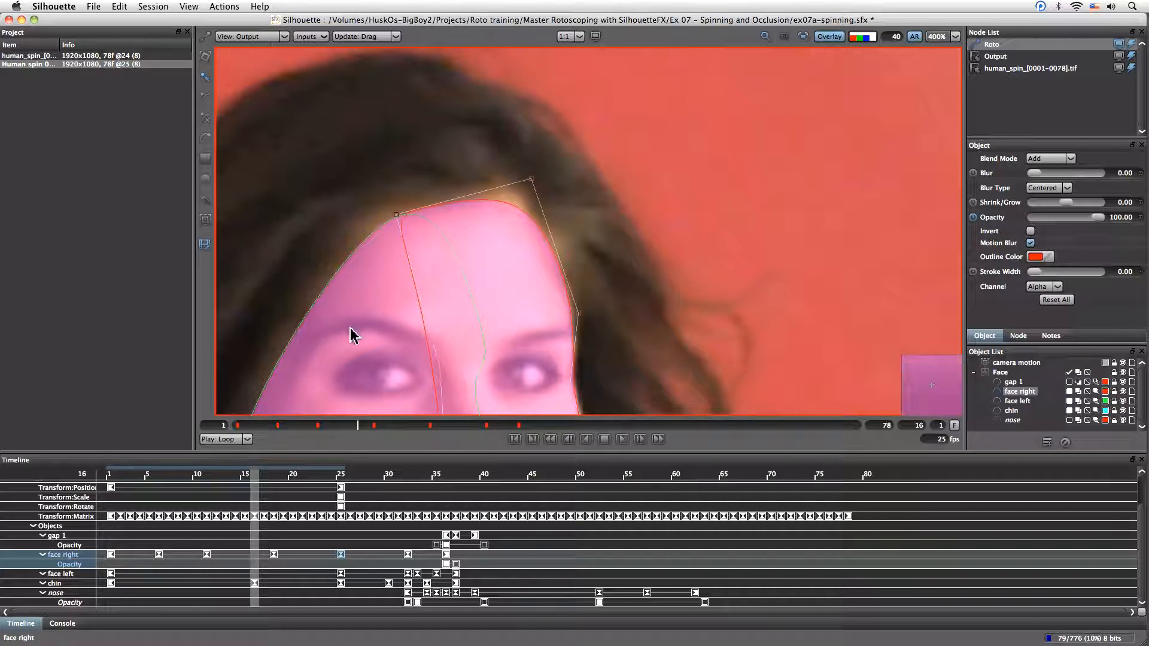
# Step: At frame 25, move face right's upper inner point onto the face left hairline for all keyframes in frames 1 to 25
pyautogui.click(341, 475)
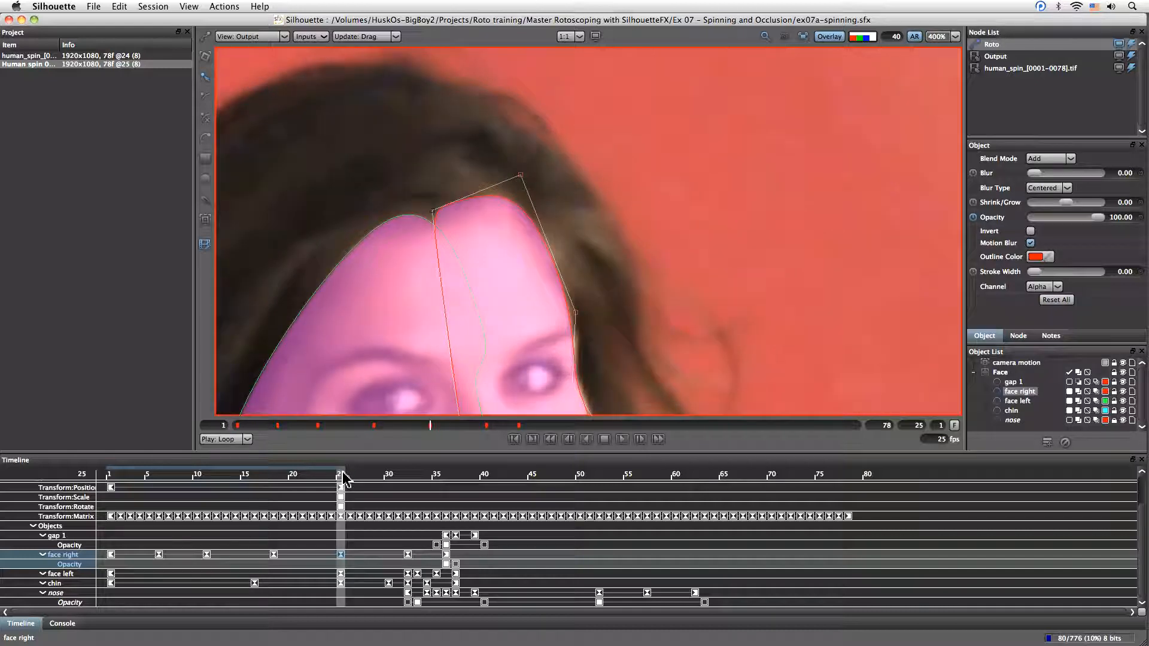
pyautogui.moveTo(431, 211); pyautogui.dragTo(380, 223)
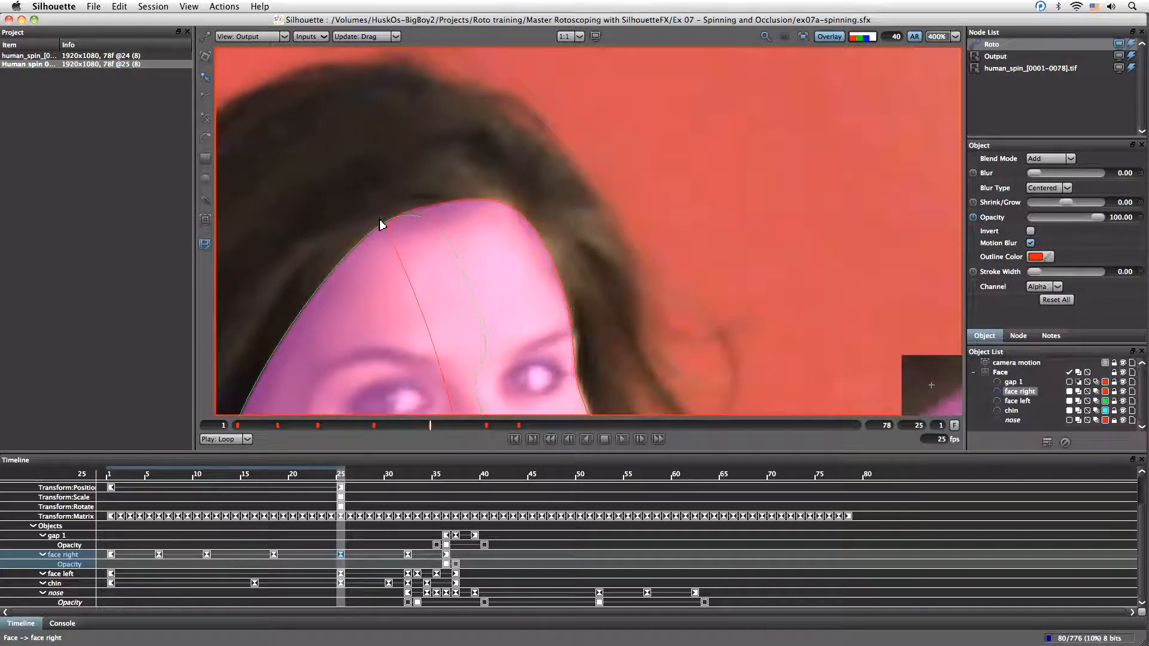
pyautogui.moveTo(341, 476); pyautogui.dragTo(77, 493)
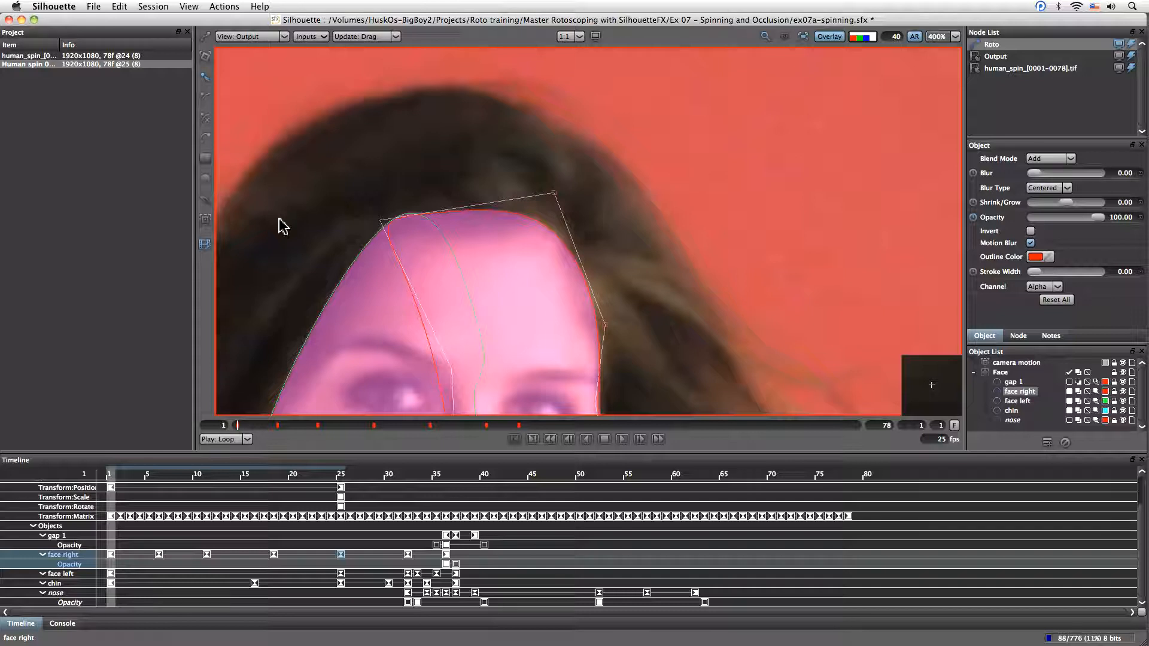
# Step: Fit the whole image in the viewer, hide the shape overlay and review the face matte through frame 37
pyautogui.press('f')
pyautogui.click(829, 36)
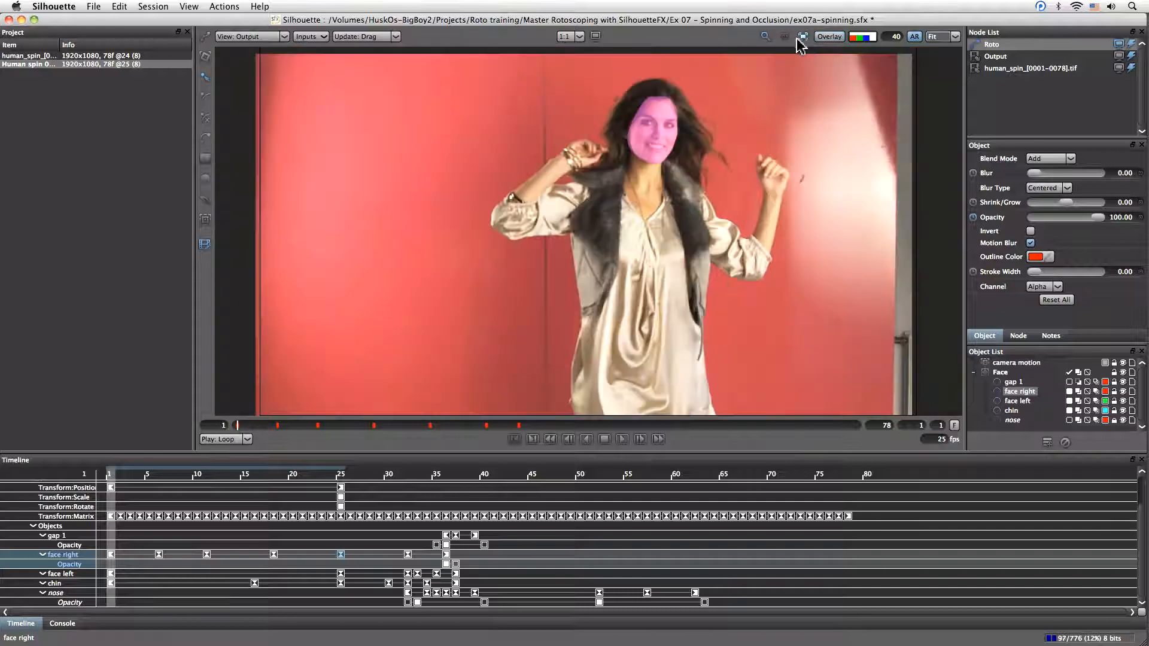
pyautogui.click(802, 37)
pyautogui.moveTo(112, 476); pyautogui.dragTo(453, 492)
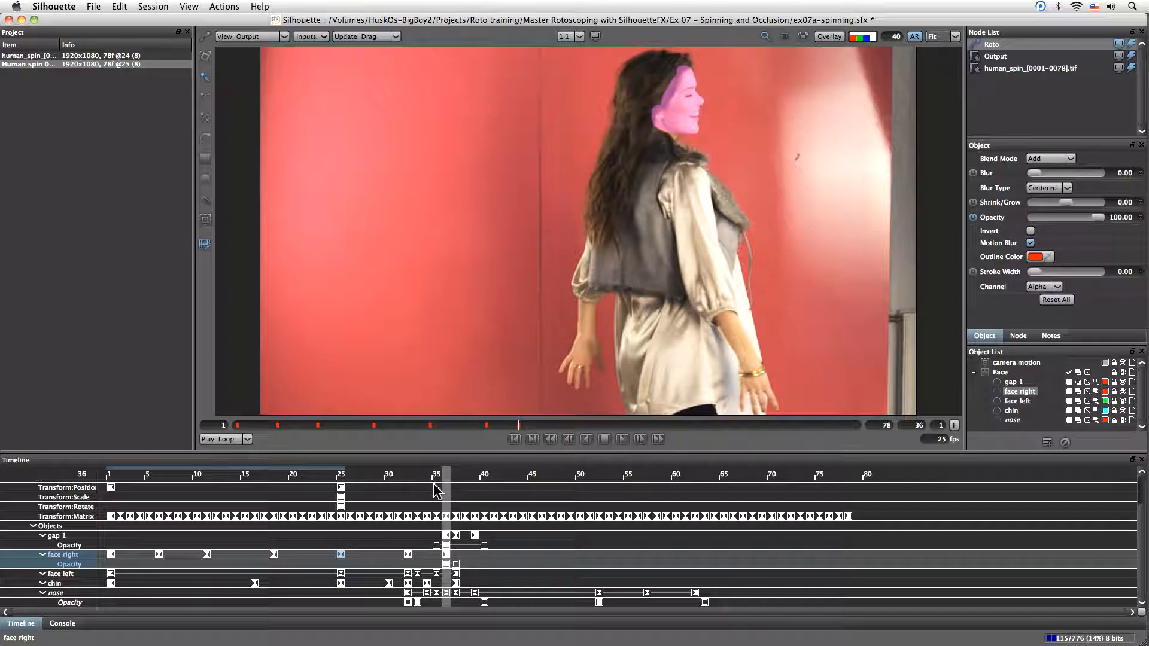
pyautogui.moveTo(434, 484); pyautogui.dragTo(413, 485)
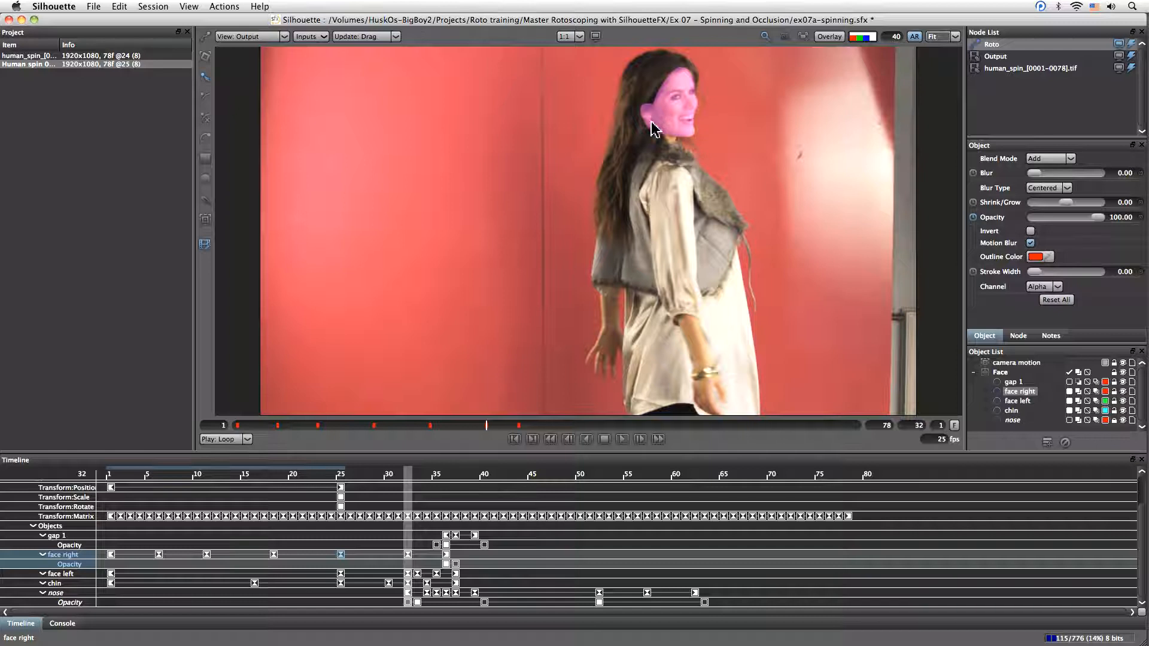
pyautogui.moveTo(406, 478); pyautogui.dragTo(453, 478)
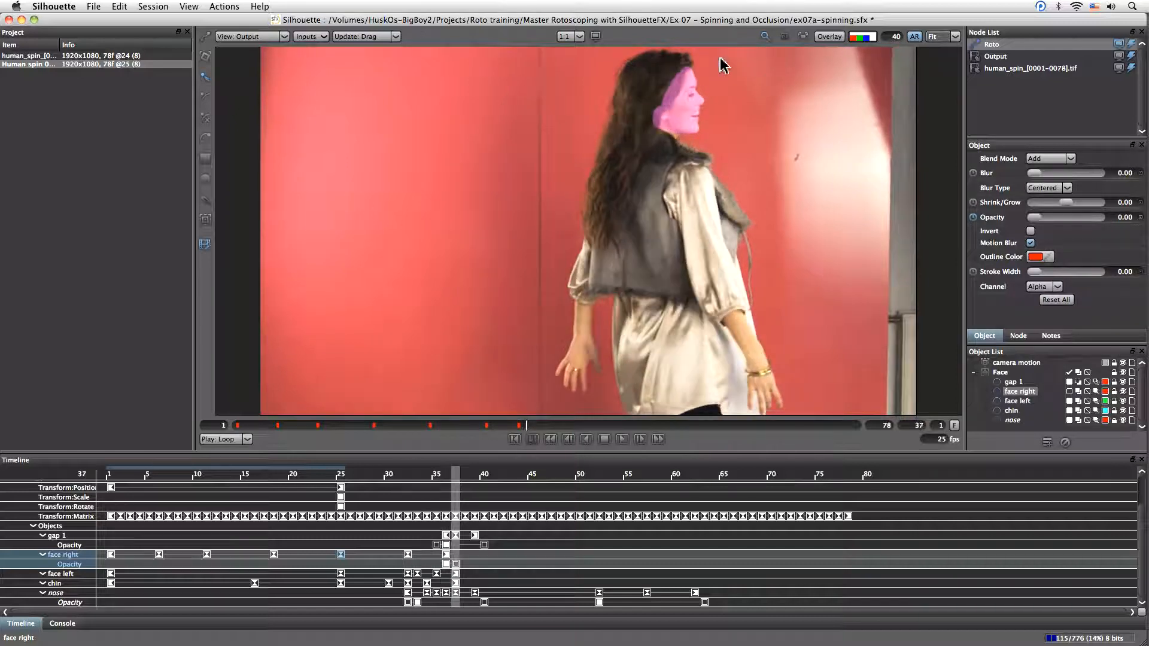
# Step: Review the face matte across frames 1 to 37, and examine the face shapes up close with the overlay shown at frames 37 and 36
pyautogui.moveTo(107, 478)
pyautogui.mouseDown()
pyautogui.moveTo(98, 474)
pyautogui.moveTo(461, 469)
pyautogui.moveTo(102, 469)
pyautogui.mouseUp()
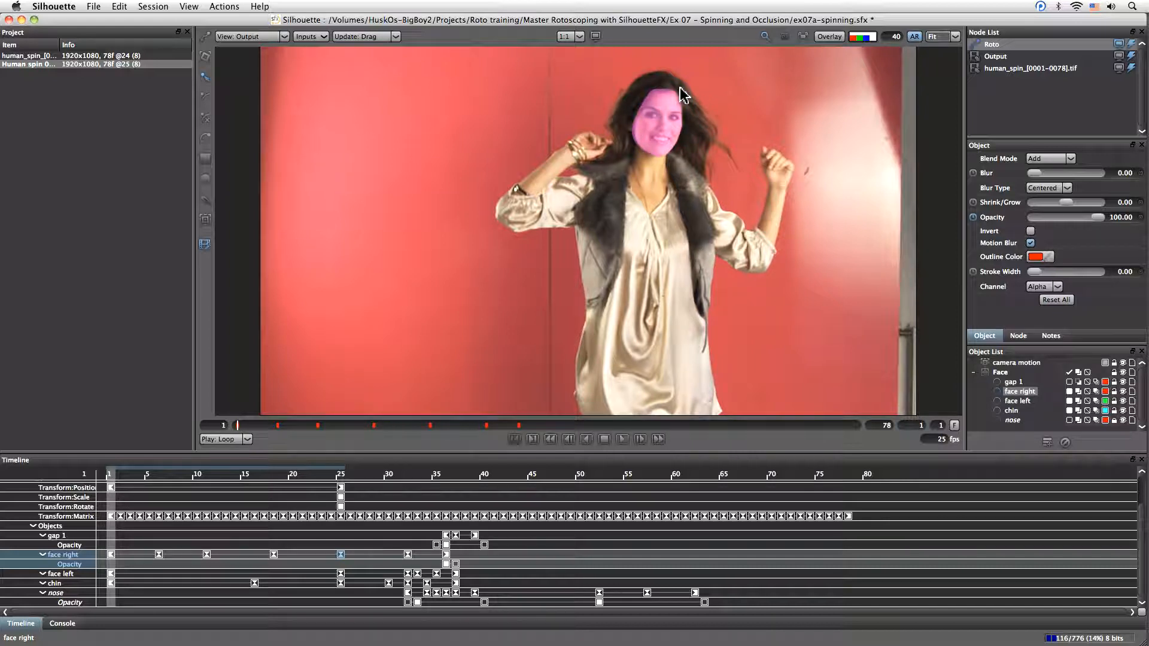
pyautogui.moveTo(130, 488); pyautogui.dragTo(455, 483)
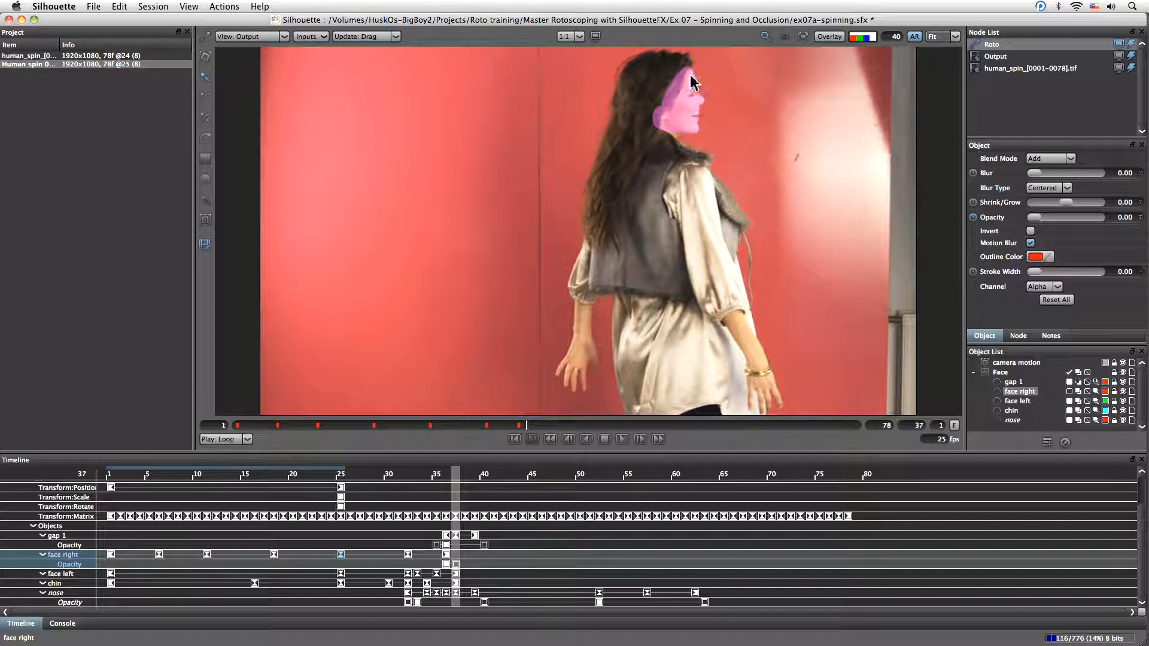
pyautogui.moveTo(455, 477)
pyautogui.mouseDown()
pyautogui.moveTo(469, 476)
pyautogui.moveTo(455, 477)
pyautogui.mouseUp()
pyautogui.scroll(2, 727, 146)
pyautogui.moveTo(664, 126); pyautogui.dragTo(659, 364)
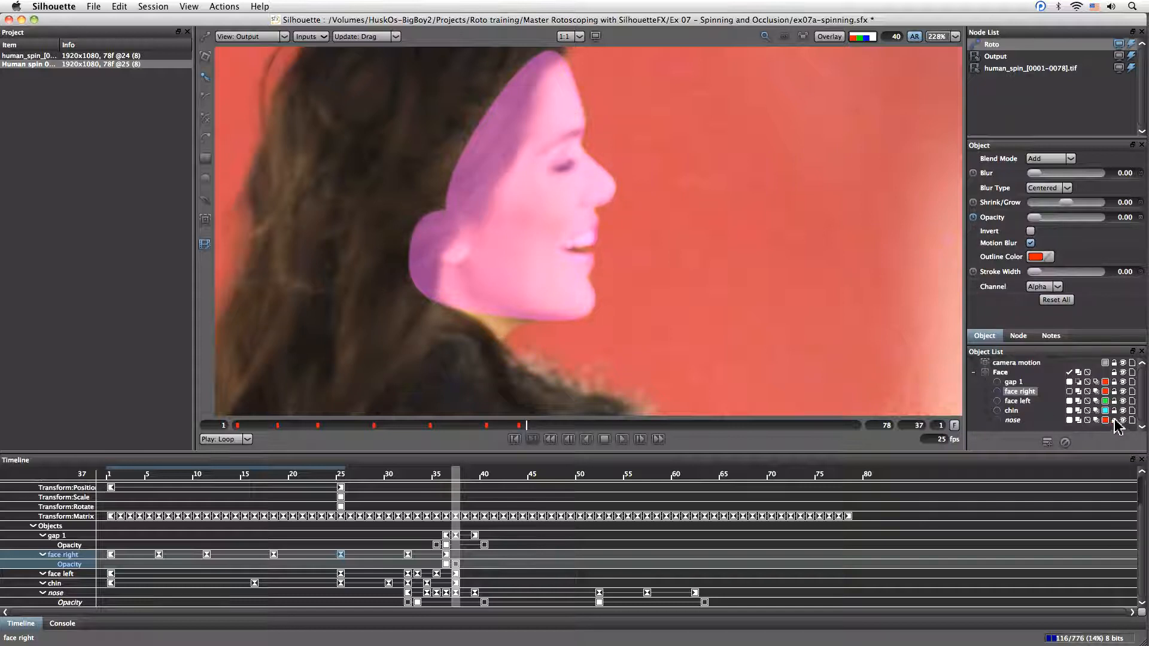
pyautogui.click(829, 37)
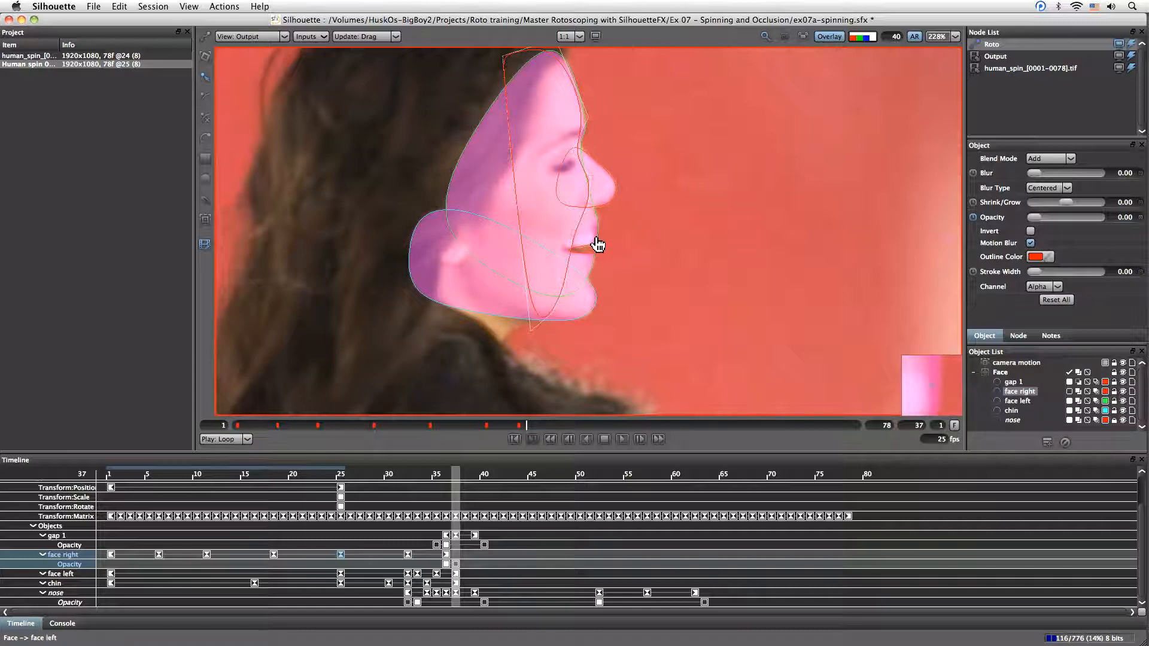
pyautogui.moveTo(465, 478)
pyautogui.mouseDown()
pyautogui.moveTo(477, 476)
pyautogui.moveTo(437, 476)
pyautogui.moveTo(452, 470)
pyautogui.mouseUp()
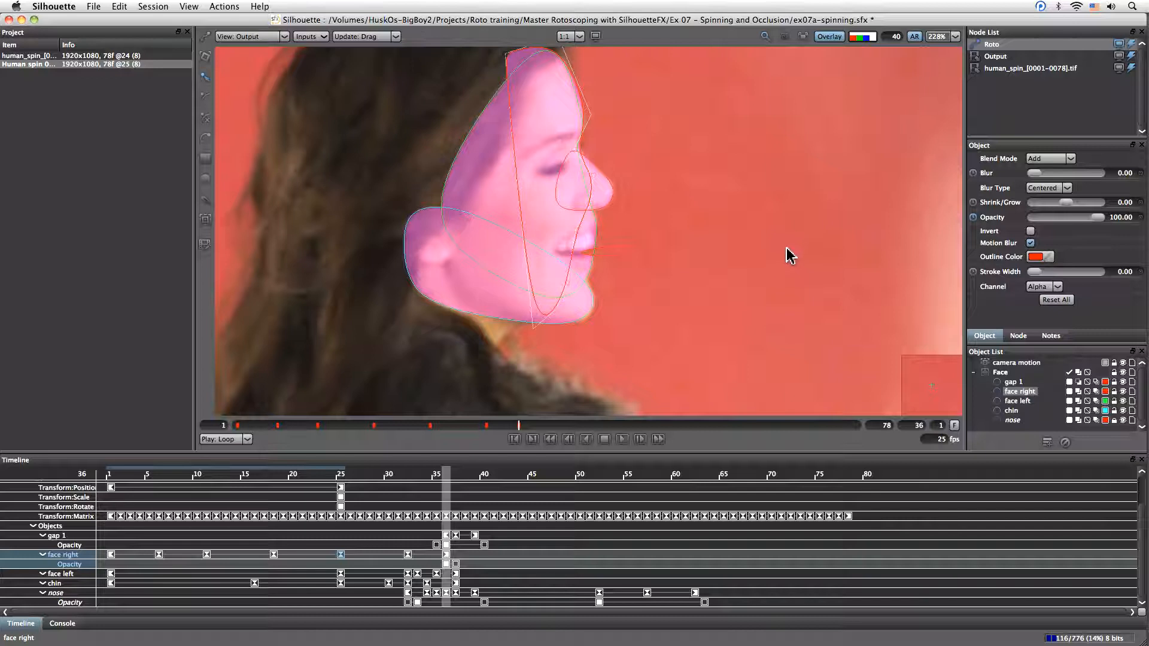
# Step: Fit the whole image in the viewer, save the project and return to the start of the clip
pyautogui.press('f')
pyautogui.press('super+s')
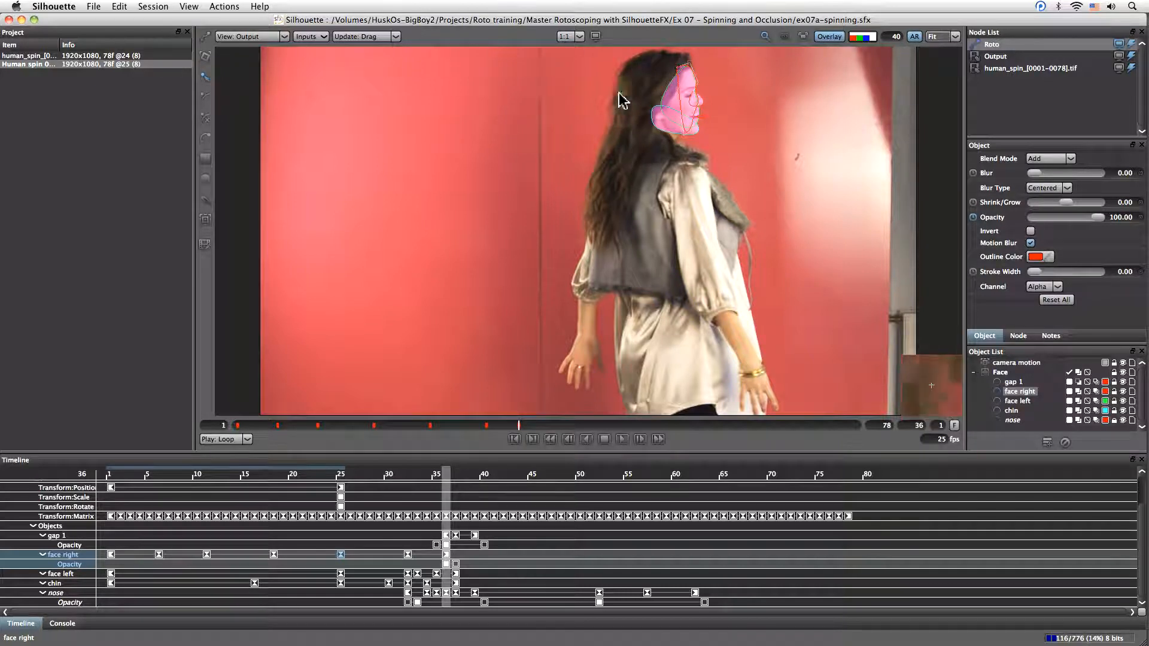
pyautogui.moveTo(519, 426)
pyautogui.mouseDown()
pyautogui.moveTo(705, 426)
pyautogui.moveTo(230, 440)
pyautogui.moveTo(225, 427)
pyautogui.mouseUp()
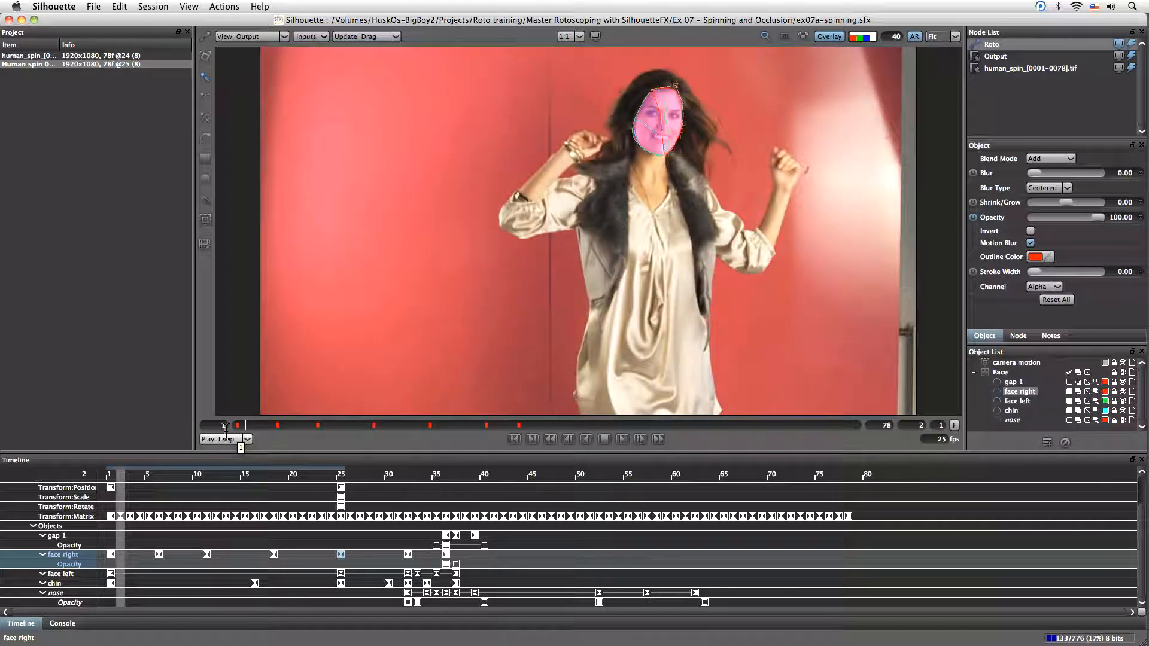